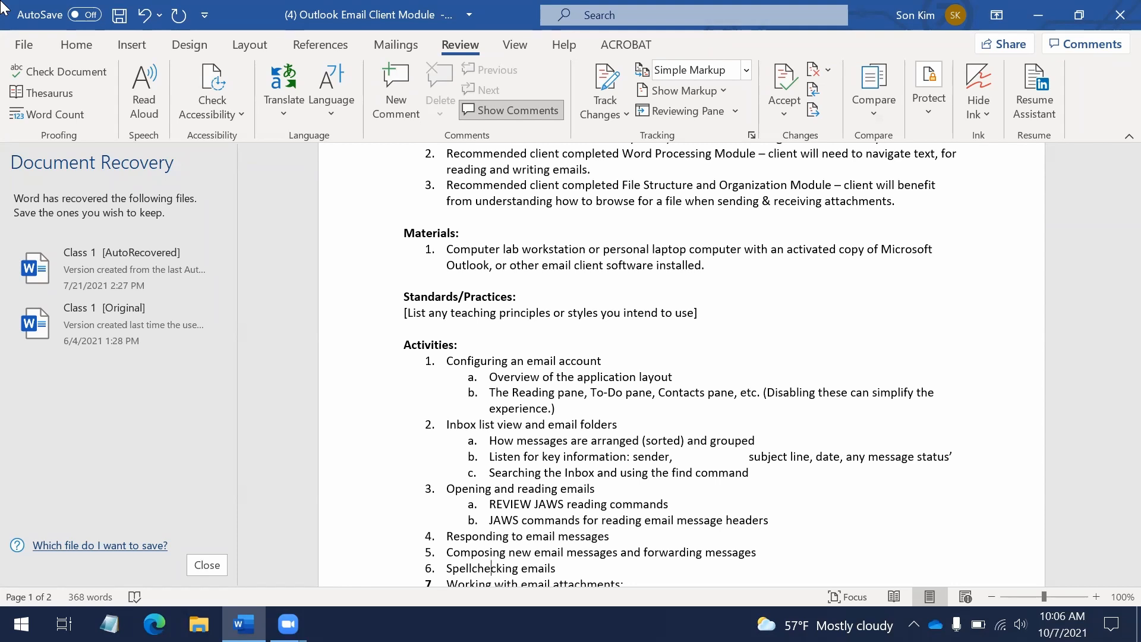
# Read down the activities list to item 10, Managing Email Folders, and check the other open windows
pyautogui.press('Down')
pyautogui.press('Down')
pyautogui.press('Down')
pyautogui.press('Down')
pyautogui.press('Down')
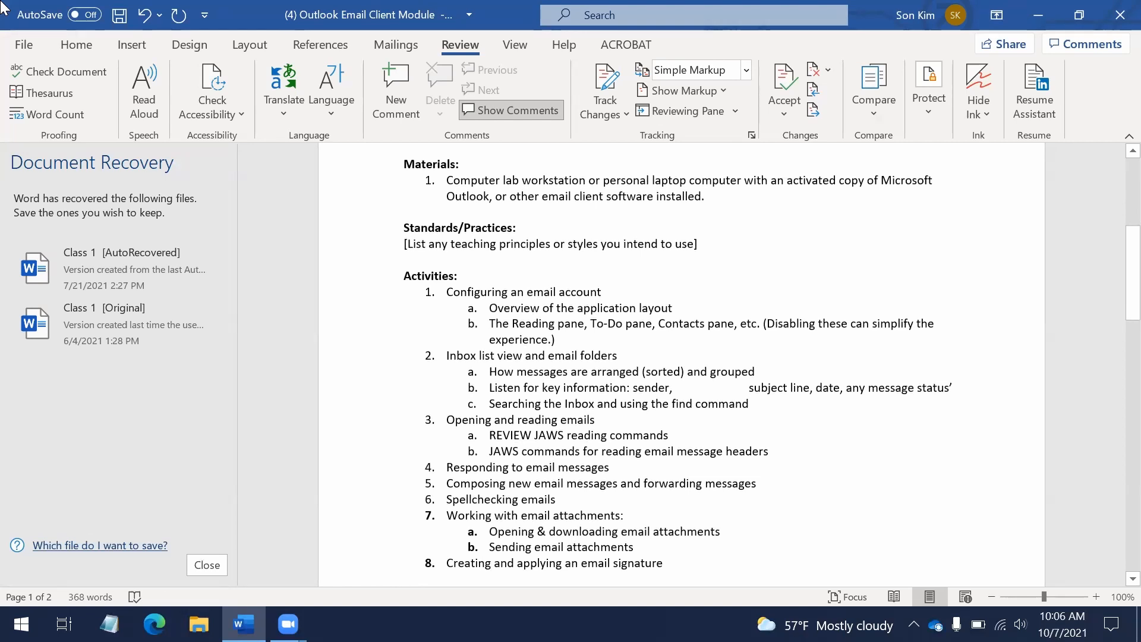
pyautogui.press('Down')
pyautogui.press('Down')
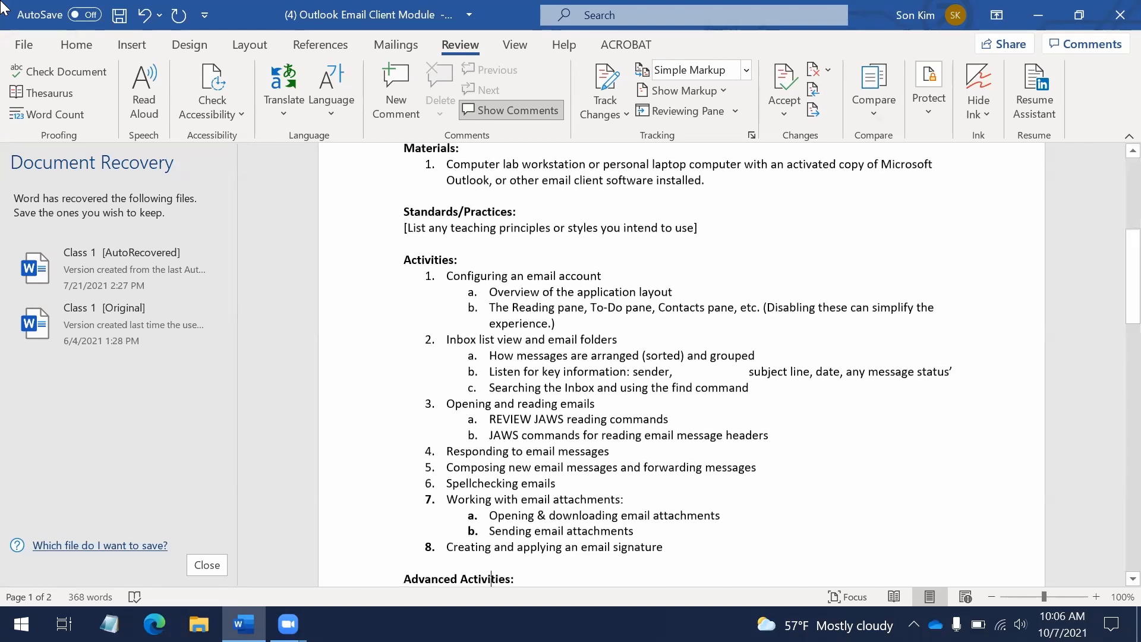
pyautogui.press('Down')
pyautogui.press('Down')
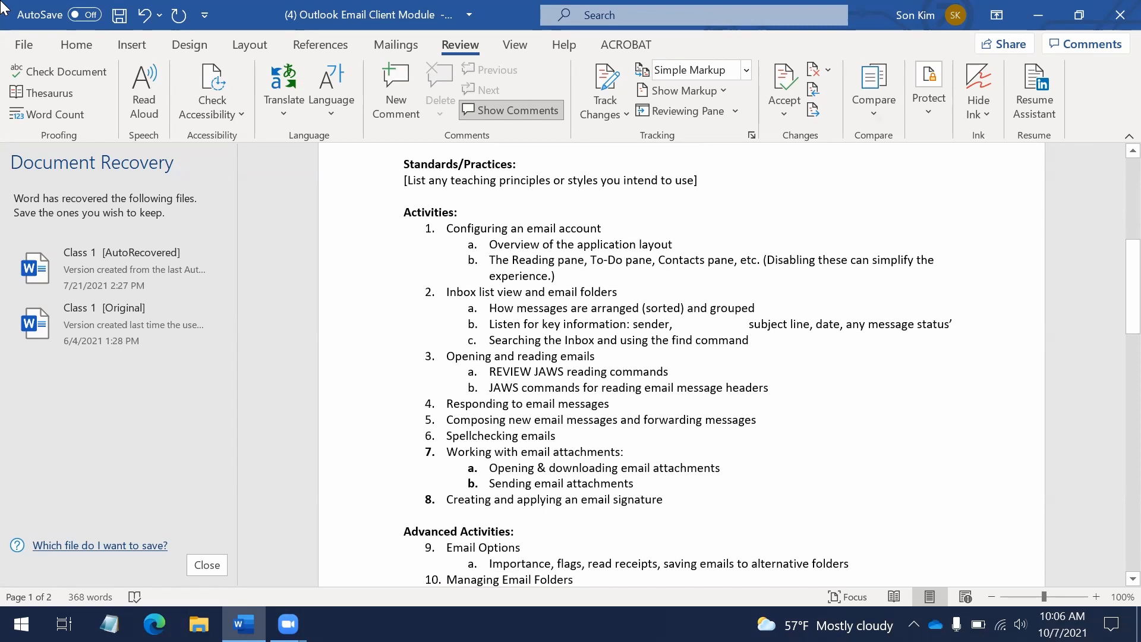
pyautogui.hotkey('alt', 'Tab')
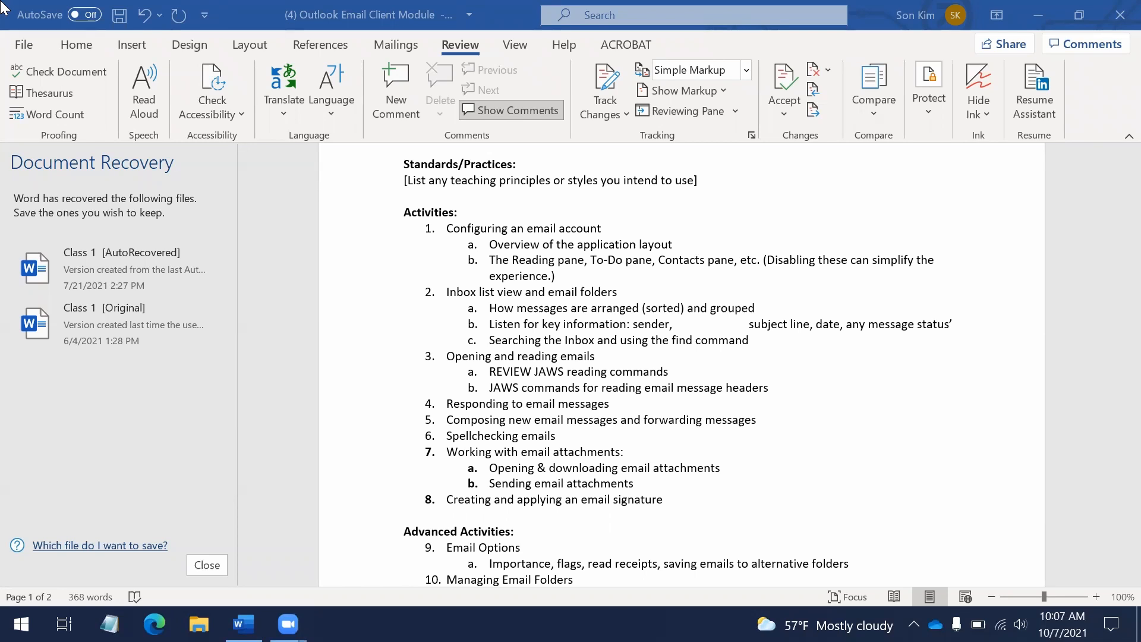
pyautogui.hotkey('alt', 'Tab')
pyautogui.press('Tab')
pyautogui.press('Tab')
# Launch Outlook from the Start search and maximise its window
pyautogui.press('super')
pyautogui.write('out')
pyautogui.press('Return')
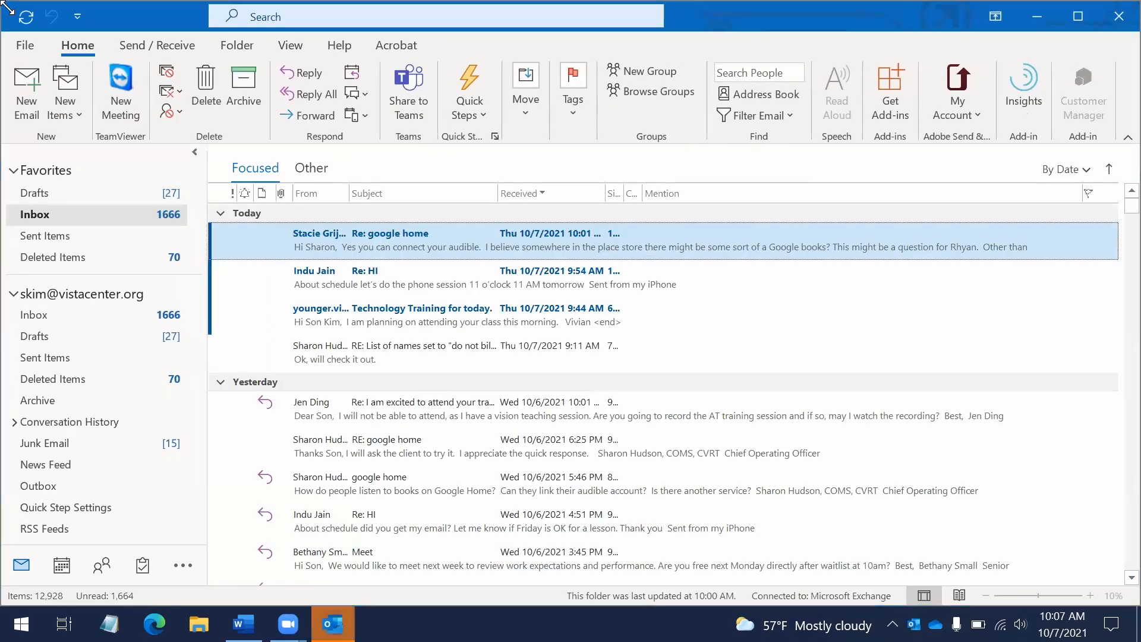
pyautogui.hotkey('alt', 'space')
pyautogui.press('x')
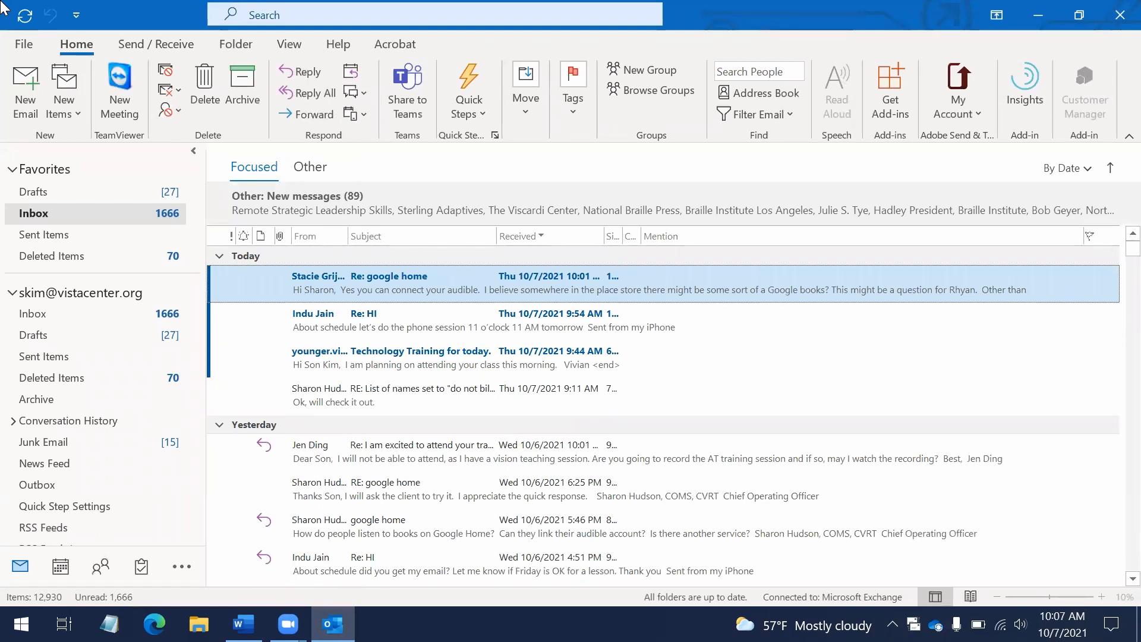
# Explore the Send/Receive and Home ribbon commands by keyboard, then return to the message list
pyautogui.press('alt')
pyautogui.press('Right')
pyautogui.press('Left')
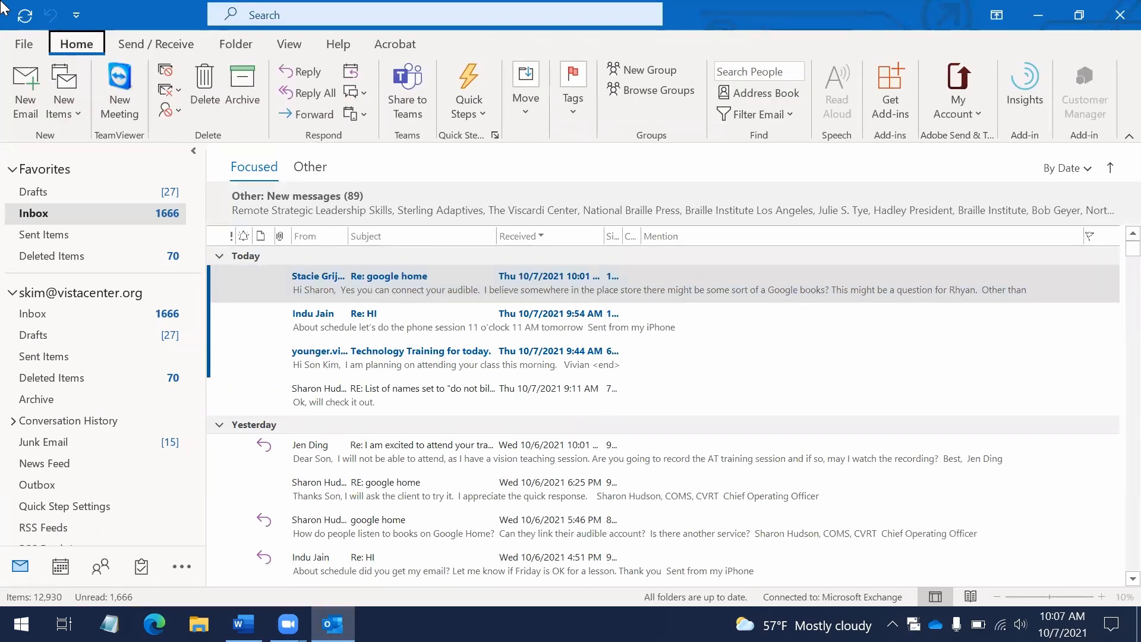
pyautogui.press('Down')
pyautogui.press('Right')
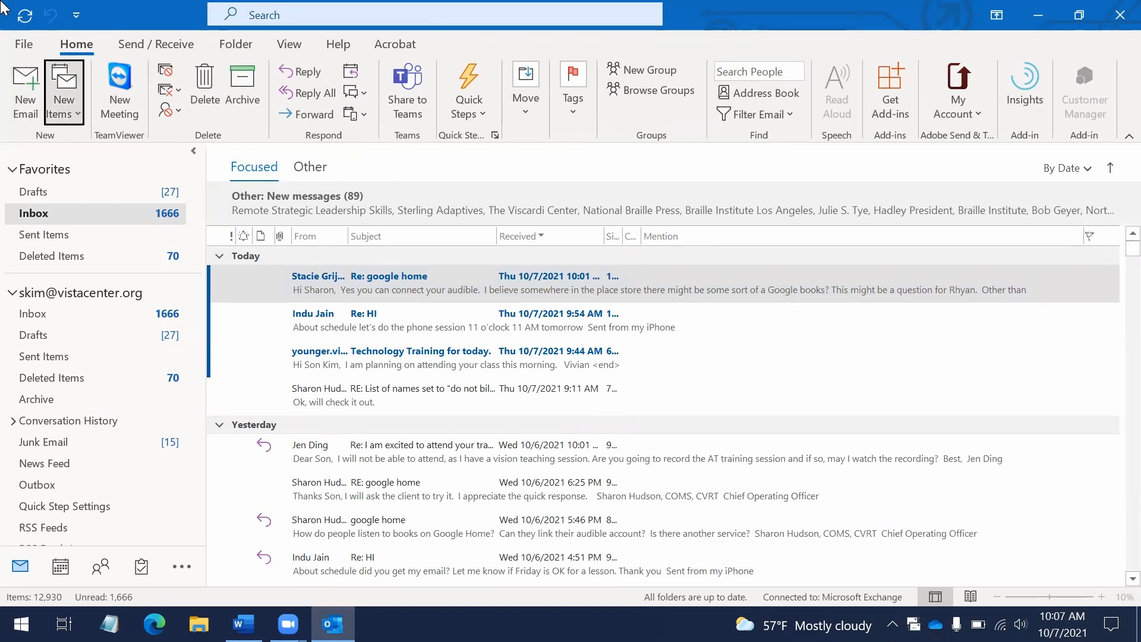
pyautogui.press('Escape')
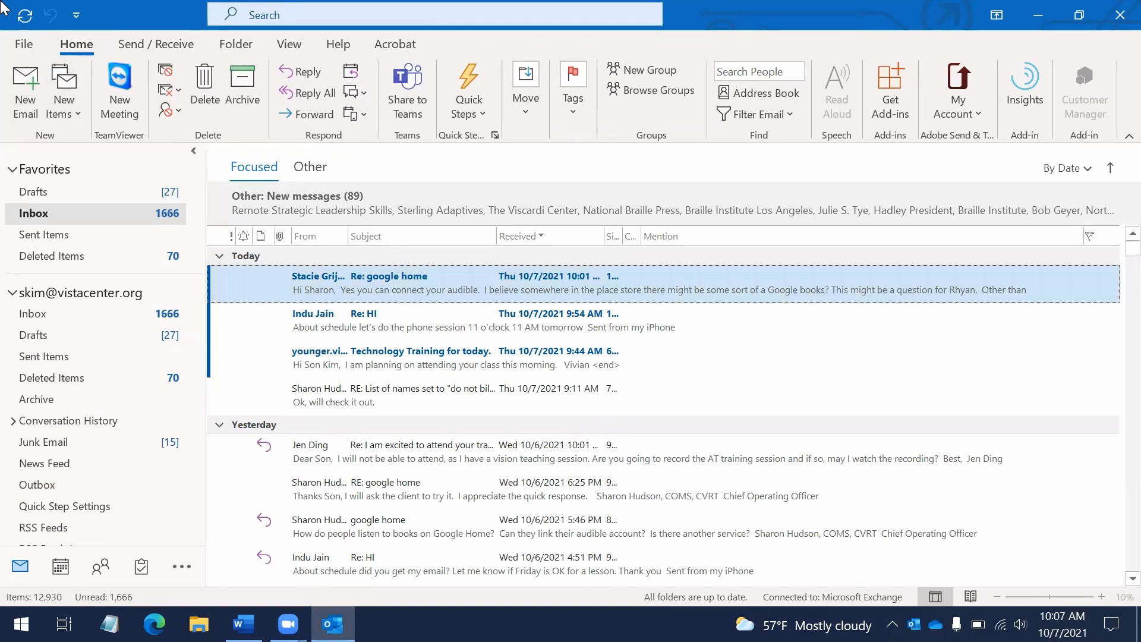
# Go to File > Info and choose Add Account
pyautogui.hotkey('alt', 'f')
pyautogui.press('Down')
pyautogui.press('Down')
pyautogui.press('Down')
pyautogui.press('Down')
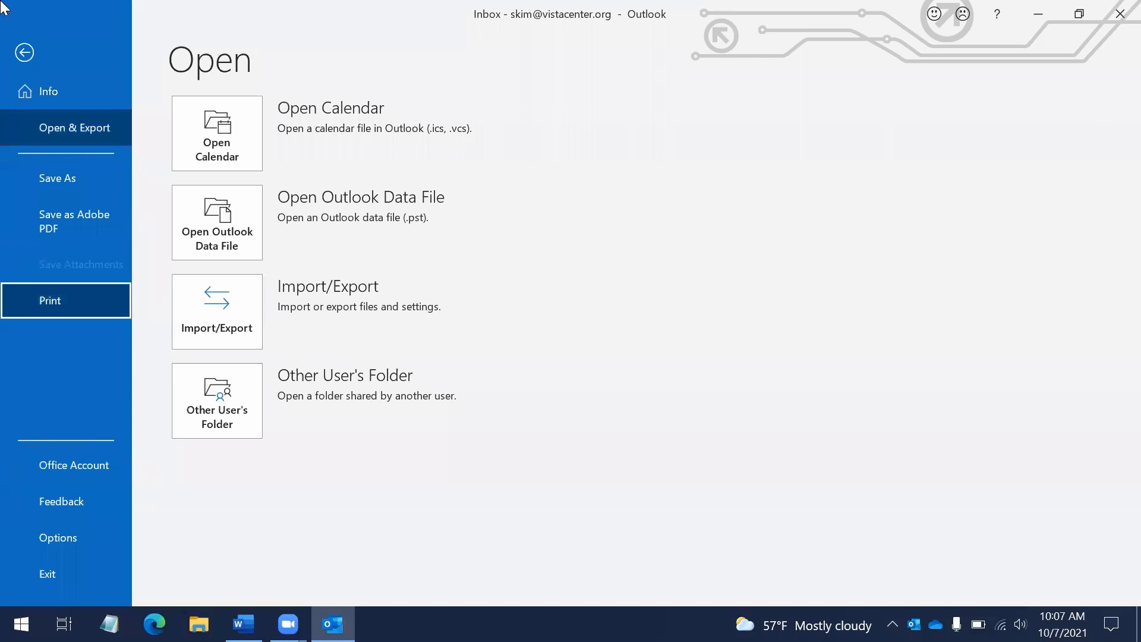
pyautogui.press('Down')
pyautogui.press('Down')
pyautogui.press('Down')
pyautogui.press('Down')
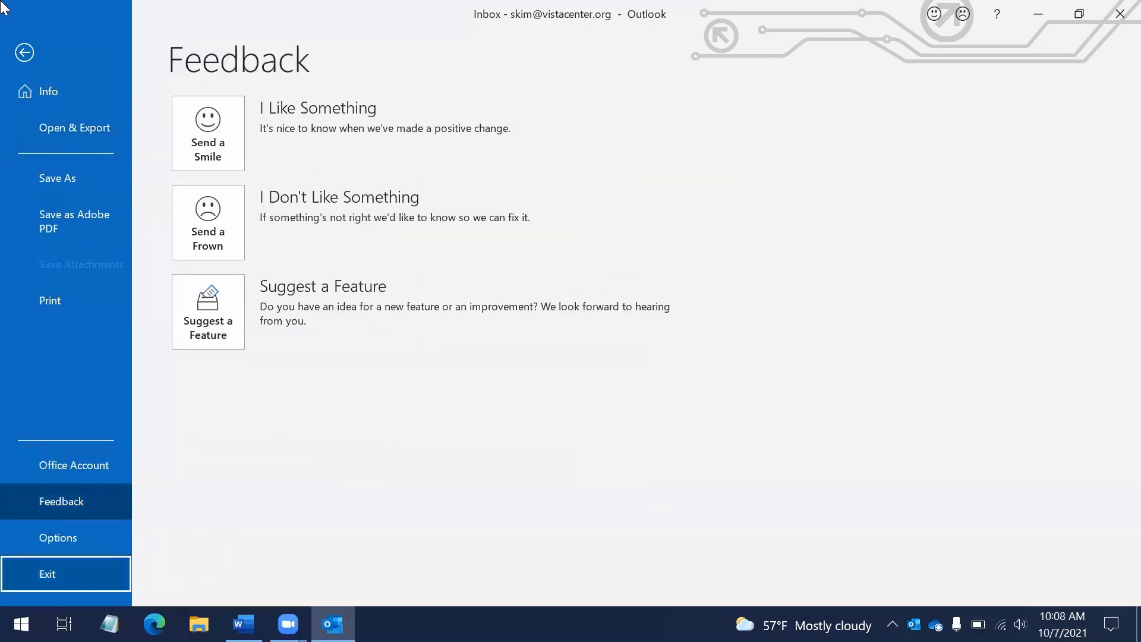
pyautogui.press('Down')
pyautogui.press('Down')
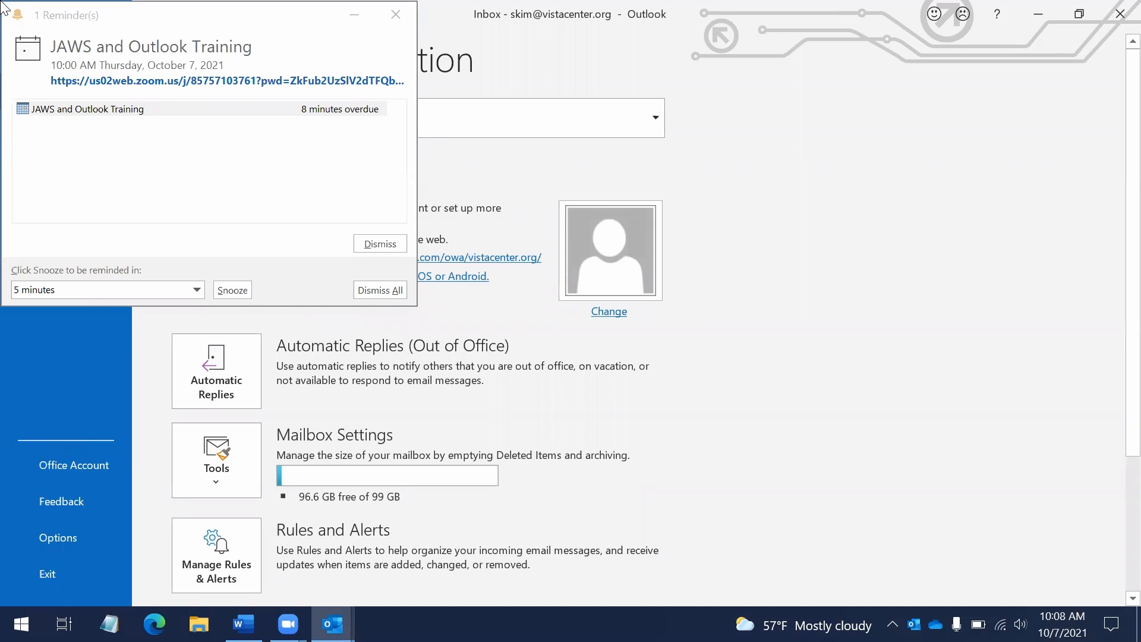
pyautogui.press('Return')
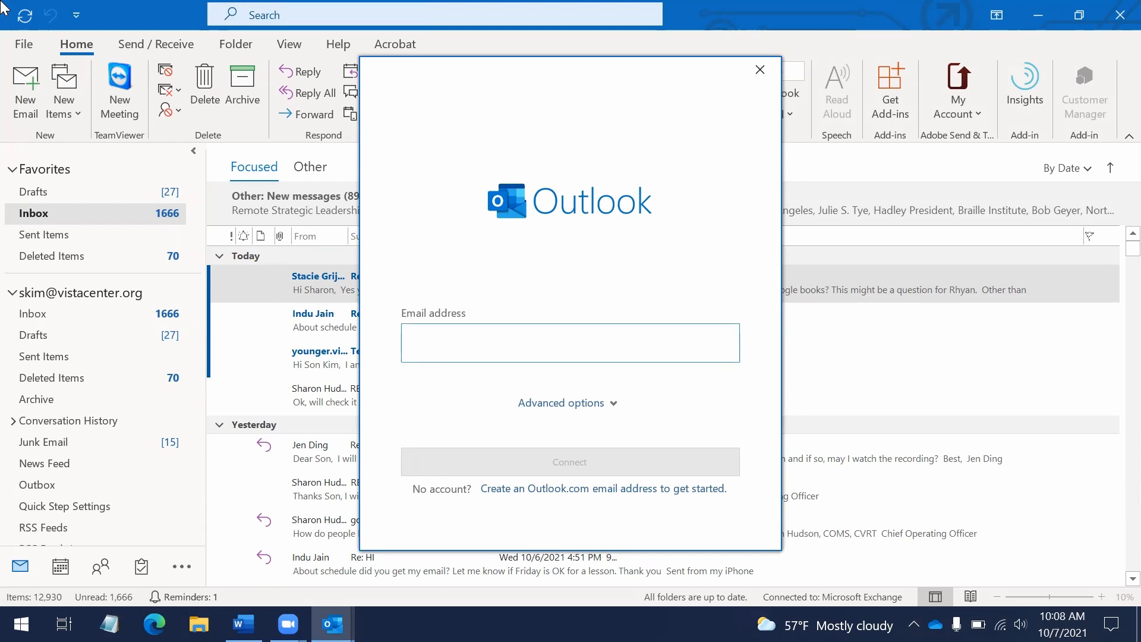
# Enter the Gmail address for the new account and submit it to connect
pyautogui.press('Tab')
pyautogui.hotkey('shift', 'Tab')
pyautogui.press('Tab')
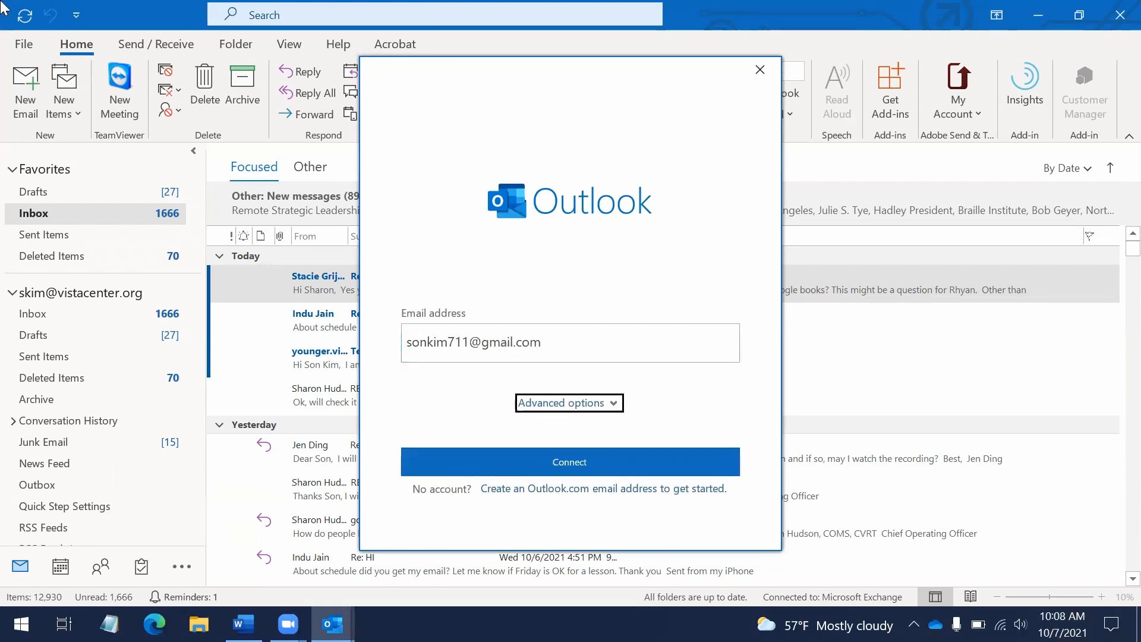
pyautogui.press('Tab')
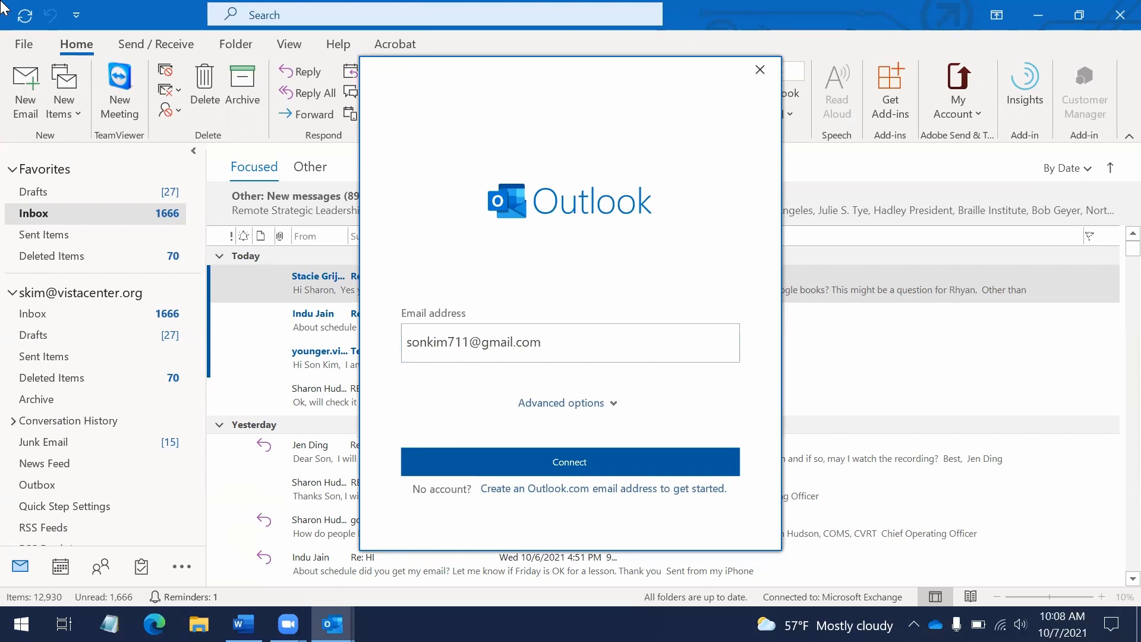
pyautogui.hotkey('shift', 'Tab')
pyautogui.hotkey('shift', 'Tab')
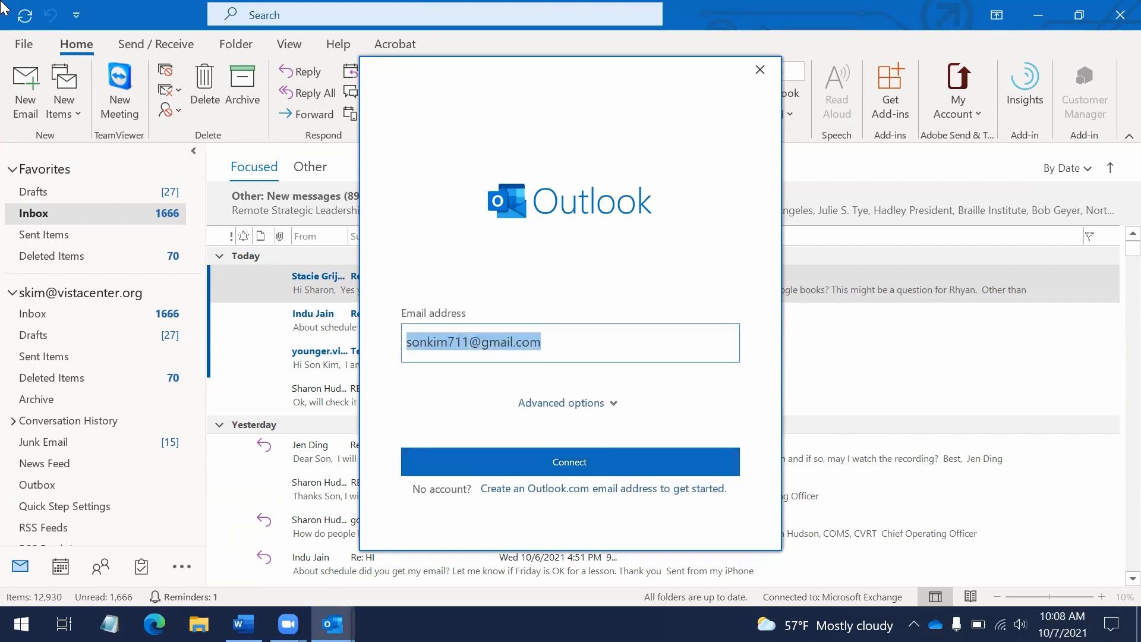
pyautogui.press('Return')
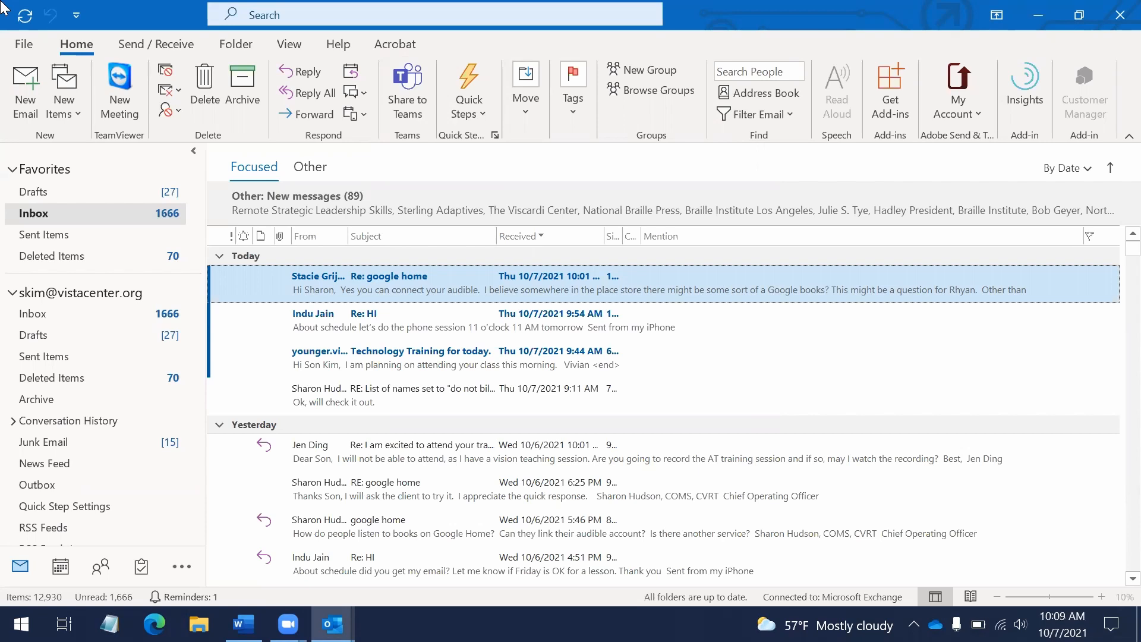
# Show the desktop and launch Control Panel from the Start search
pyautogui.press('Down')
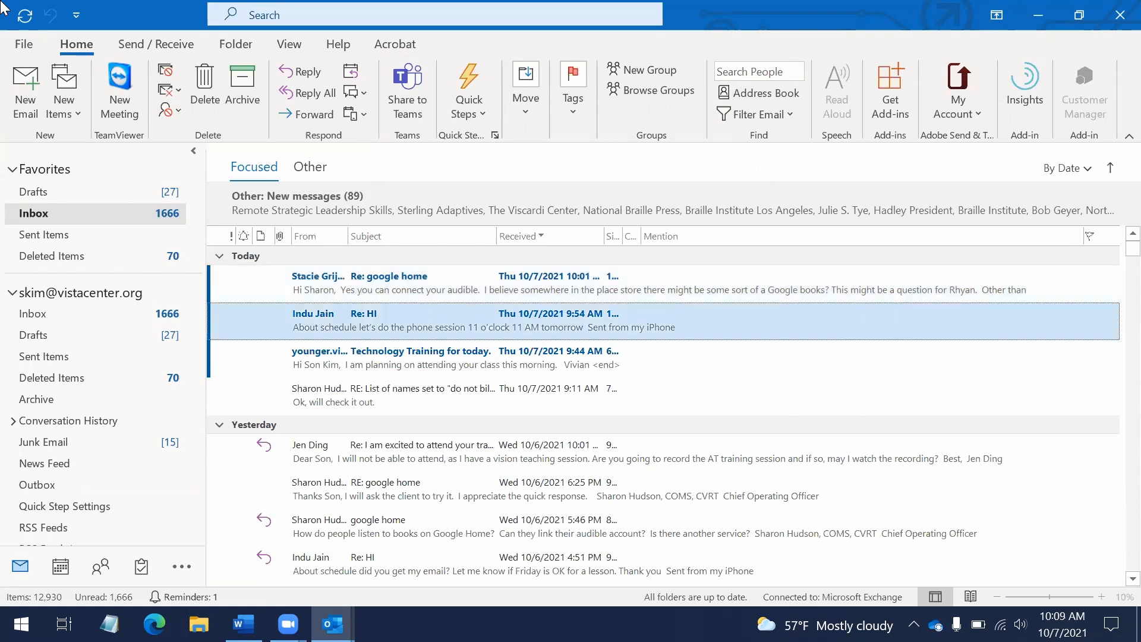
pyautogui.press('super+d')
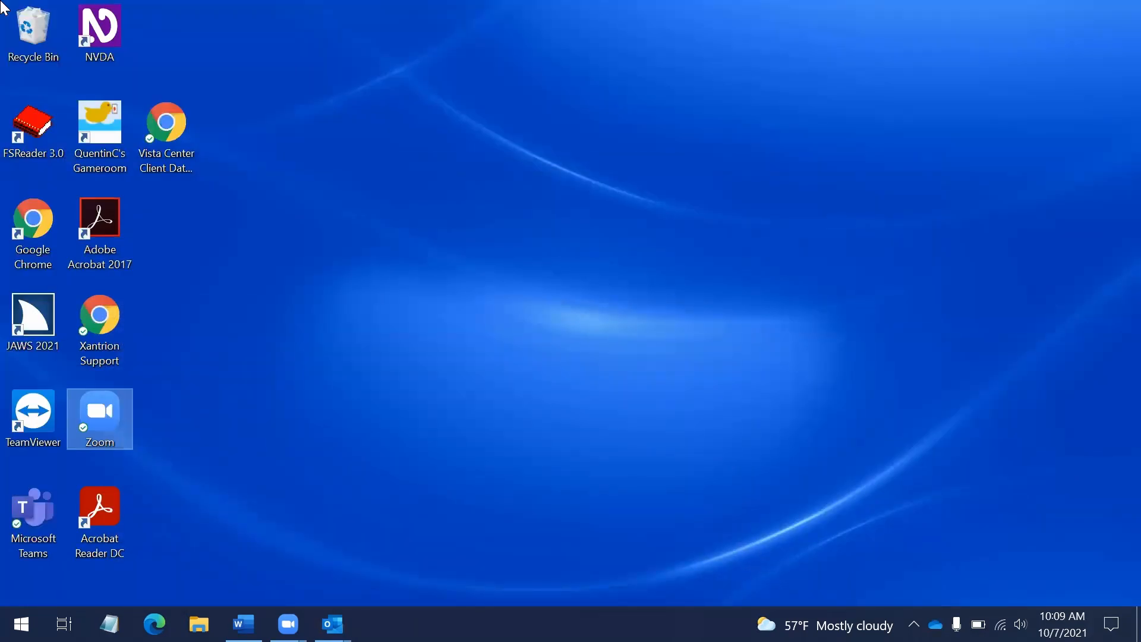
pyautogui.press('super')
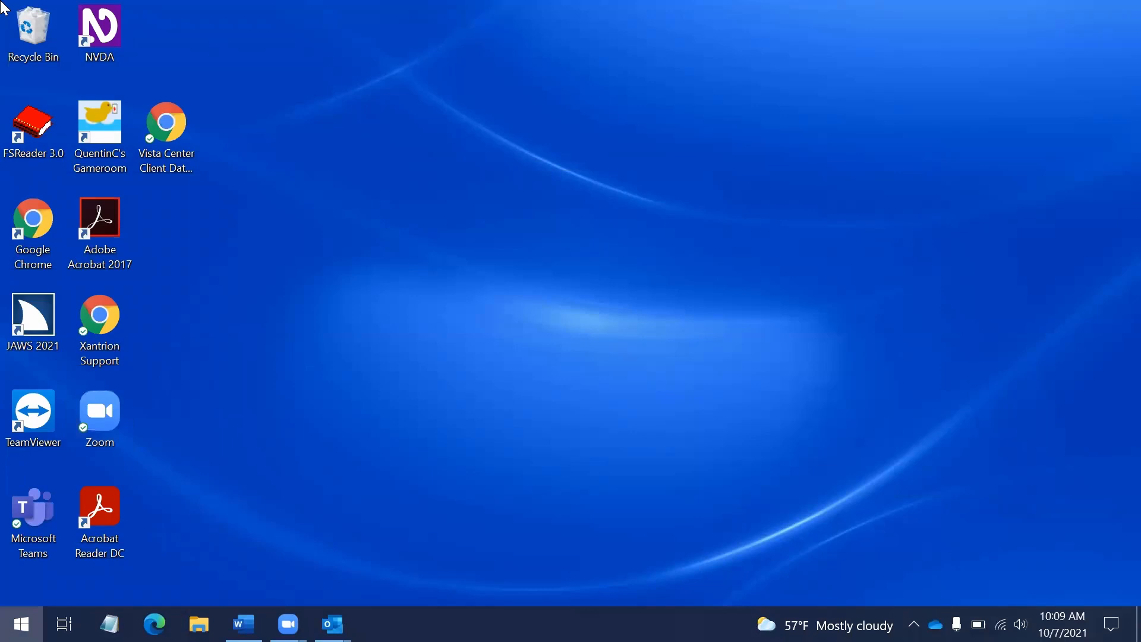
pyautogui.press('Escape')
pyautogui.press('super')
pyautogui.write('control')
pyautogui.press('Return')
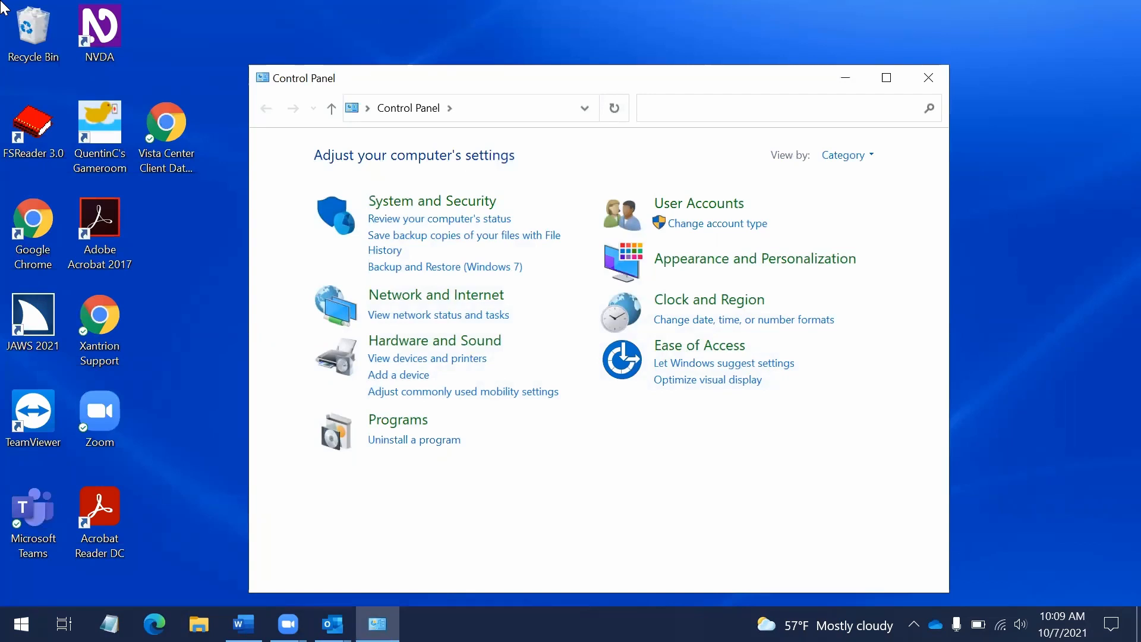
# Search Control Panel for 'mail' and move to the Mail (Microsoft Outlook) result
pyautogui.hotkey('alt', 'Tab')
pyautogui.hotkey('alt', 'Tab')
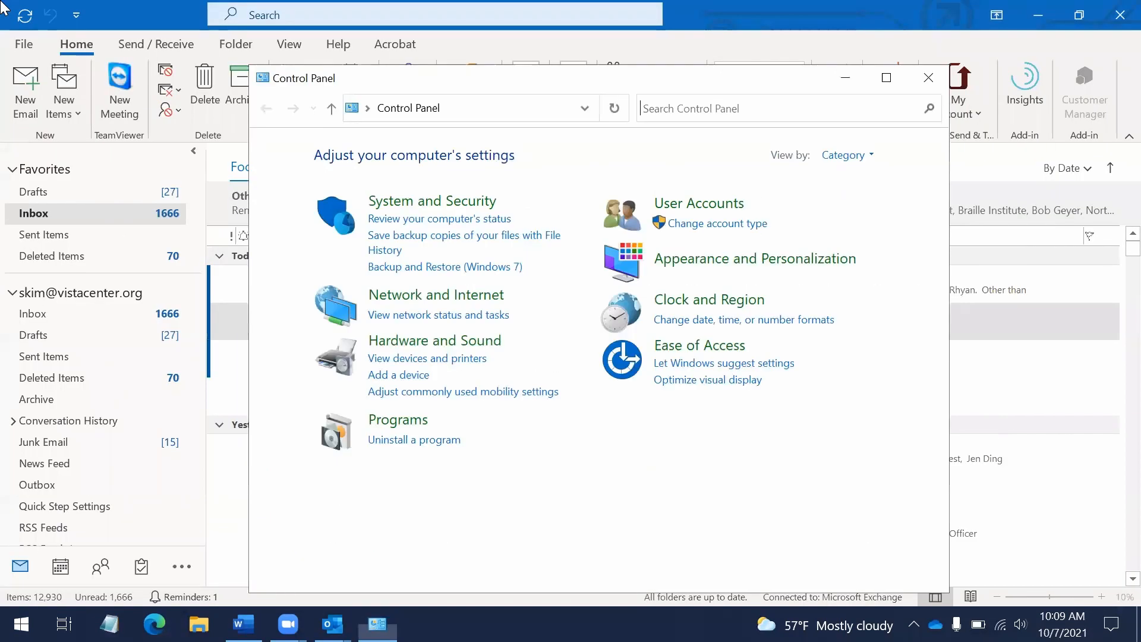
pyautogui.hotkey('shift', 'Tab')
pyautogui.write('mail')
pyautogui.press('Tab')
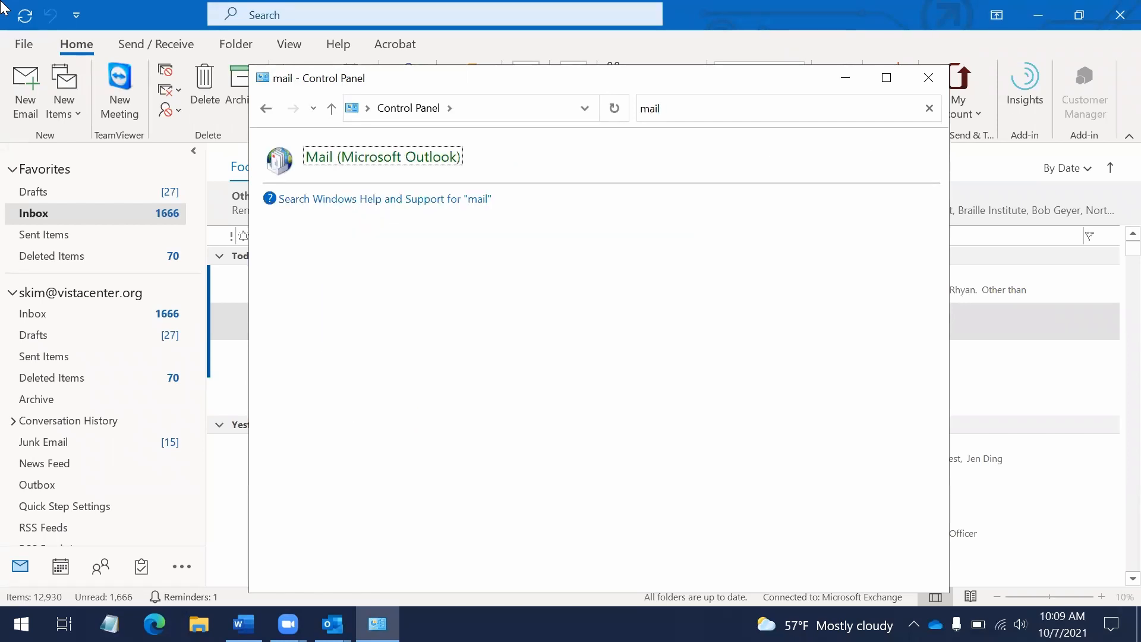
pyautogui.press('Return')
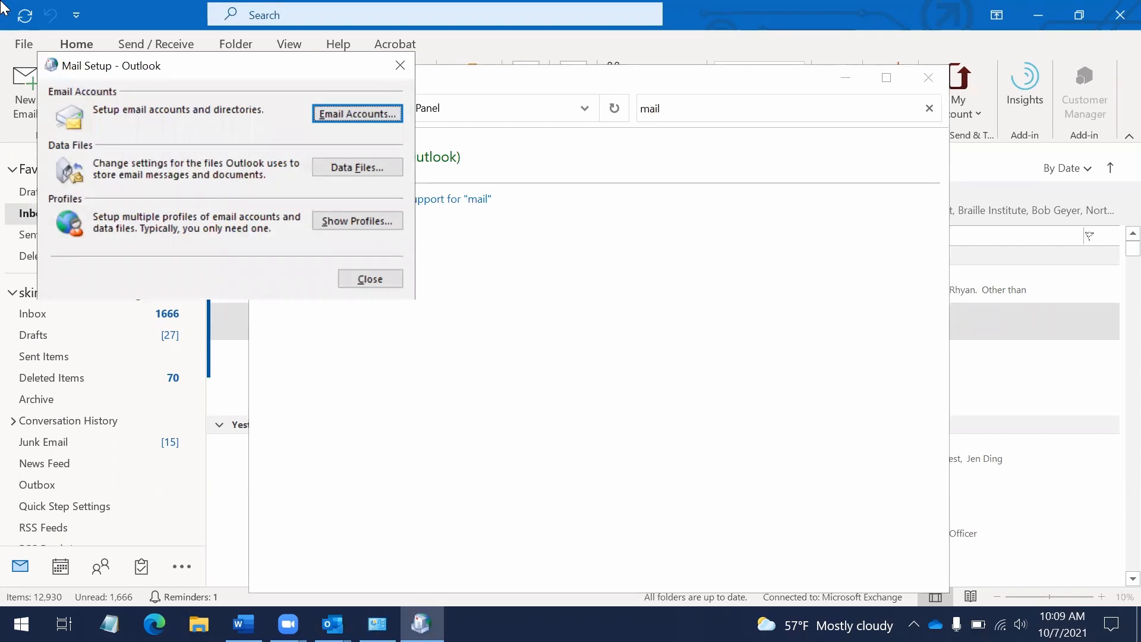
pyautogui.press('Tab')
pyautogui.press('Tab')
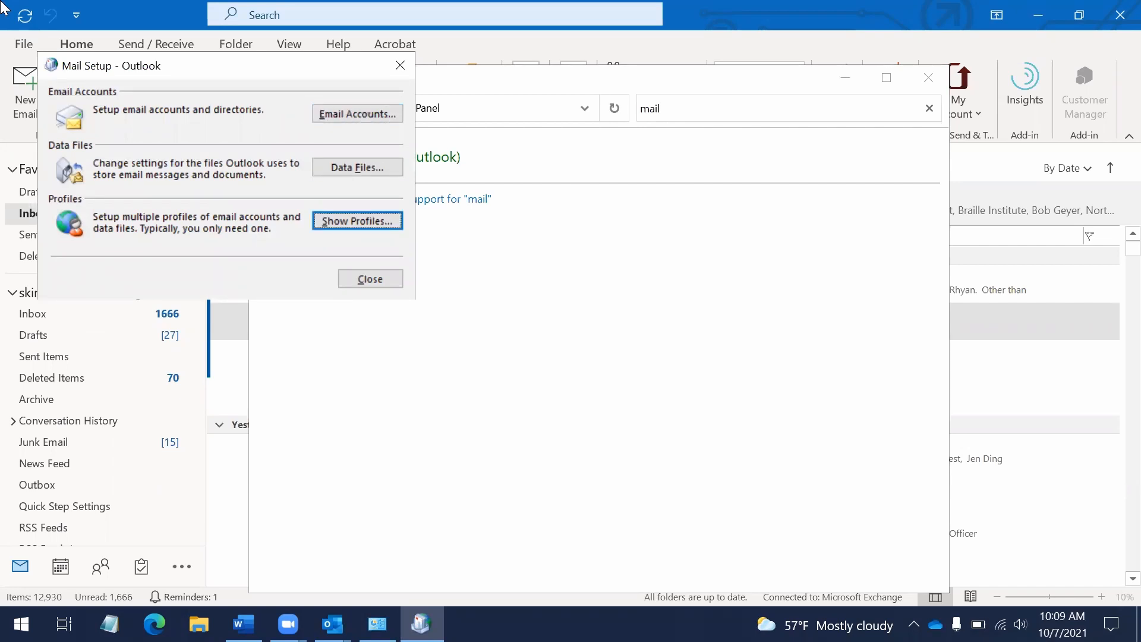
pyautogui.press('Return')
pyautogui.press('Tab')
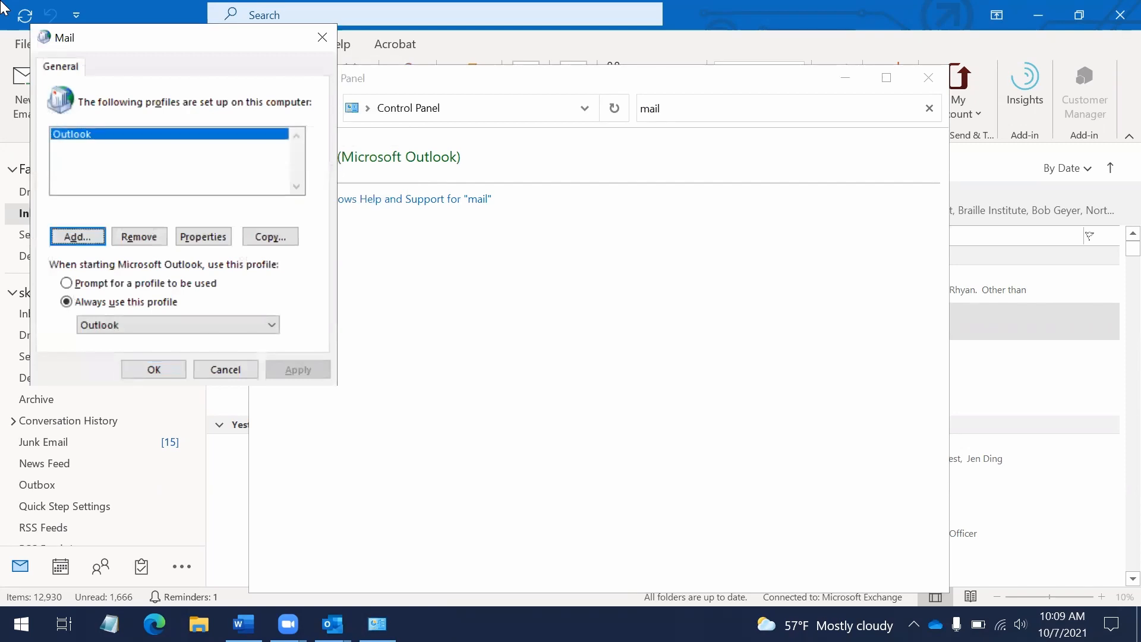
pyautogui.press('Return')
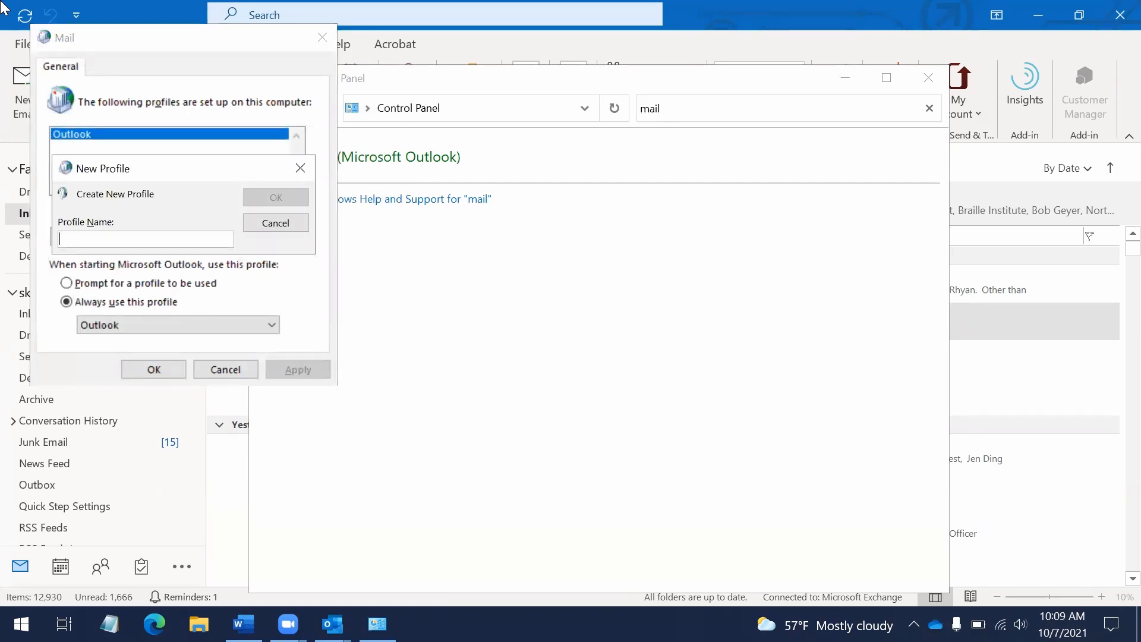
pyautogui.press('Tab')
pyautogui.press('Tab')
pyautogui.press('Tab')
pyautogui.press('Return')
pyautogui.press('Tab')
pyautogui.press('Tab')
pyautogui.press('Tab')
pyautogui.press('Escape')
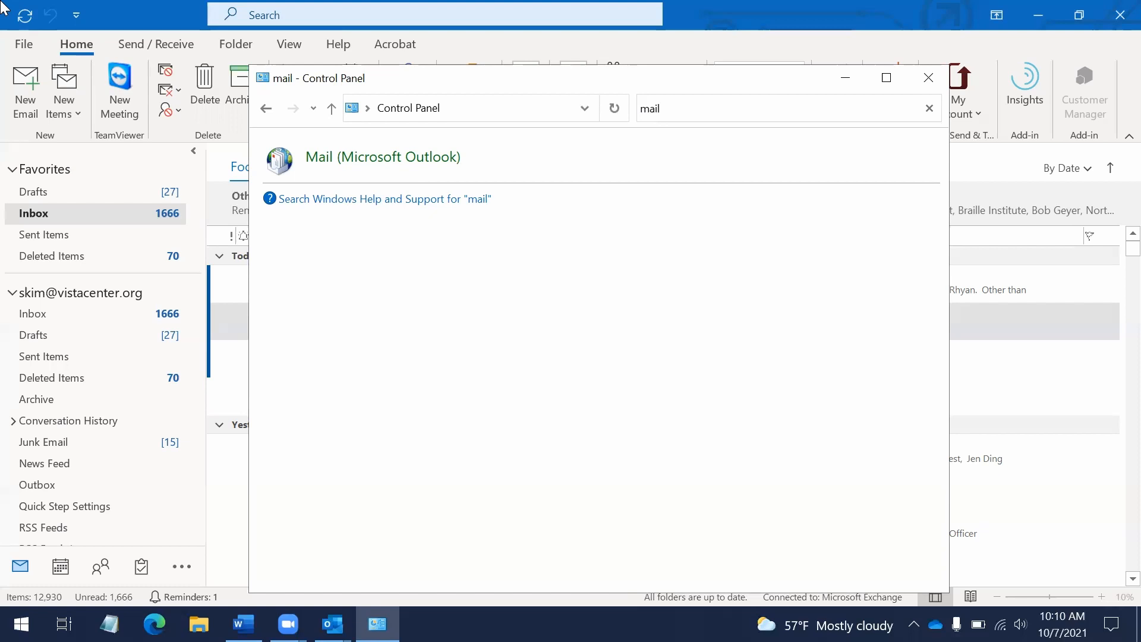
# Move between the Mail result and the Windows Help link, then switch back to Outlook
pyautogui.press('Tab')
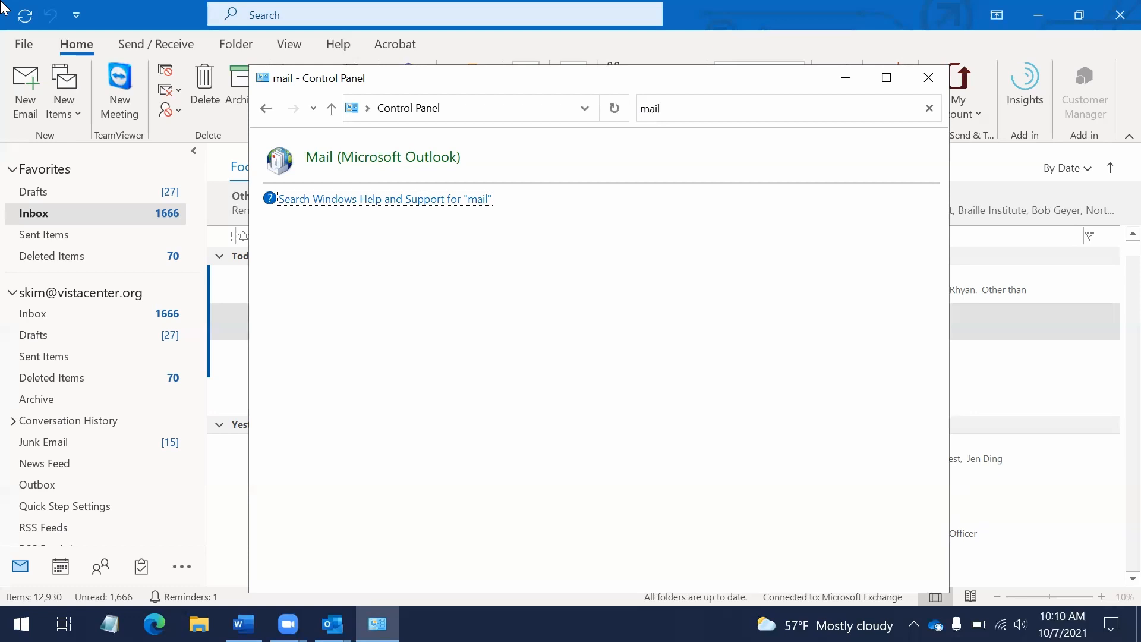
pyautogui.hotkey('shift', 'Tab')
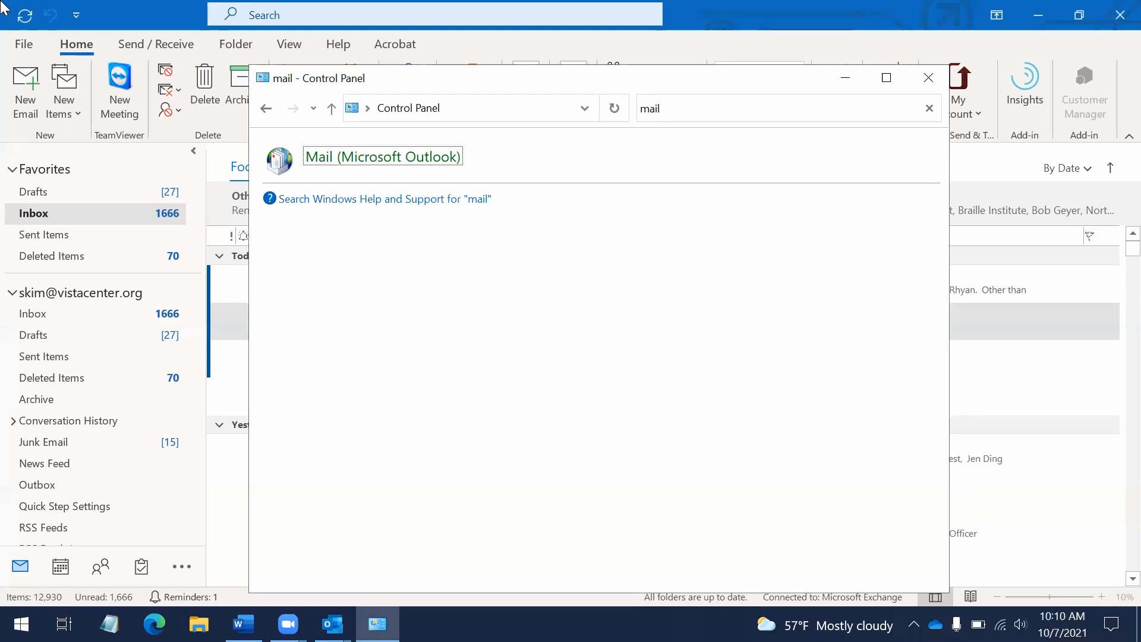
pyautogui.press('Tab')
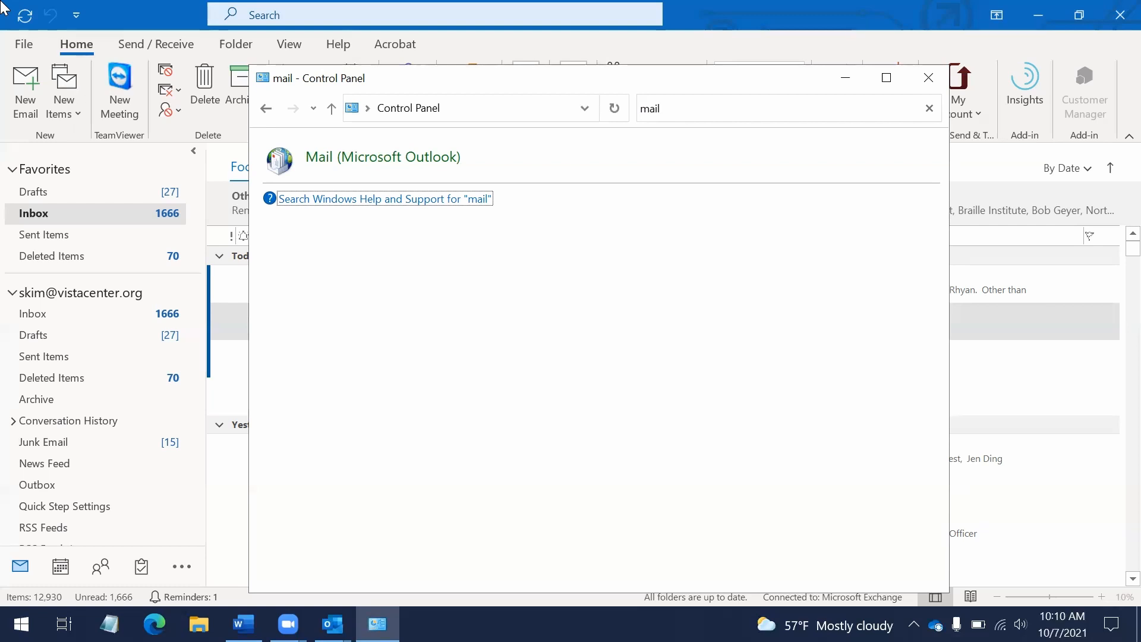
pyautogui.hotkey('alt', 'Tab')
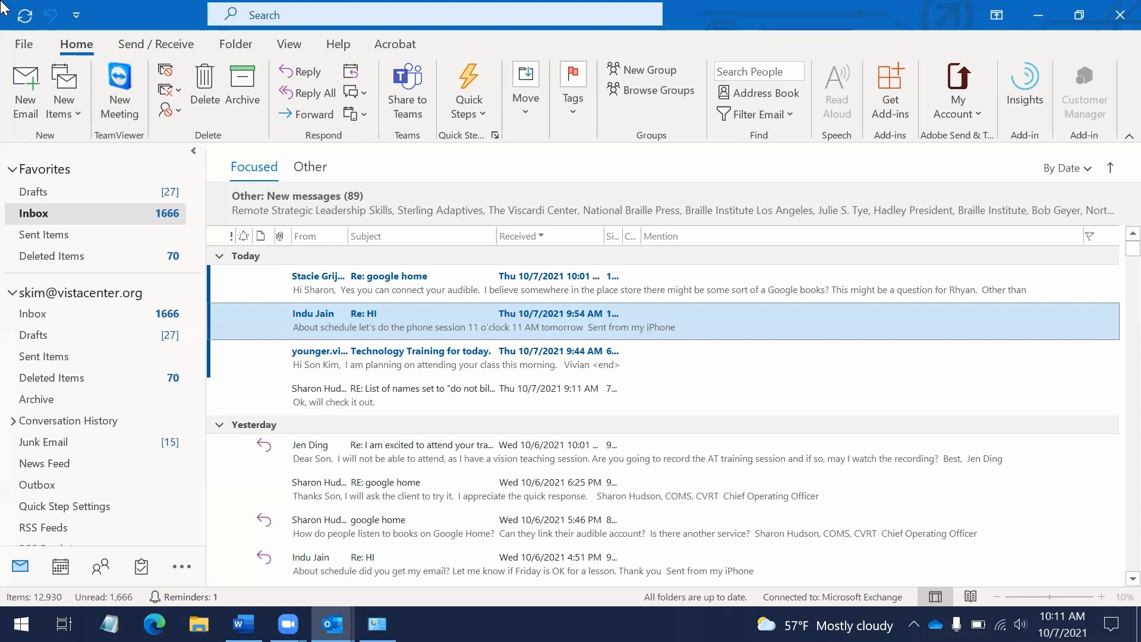
pyautogui.hotkey('alt', 'f')
pyautogui.press('Down')
pyautogui.press('Down')
pyautogui.press('Down')
pyautogui.press('Down')
pyautogui.press('Down')
pyautogui.press('Down')
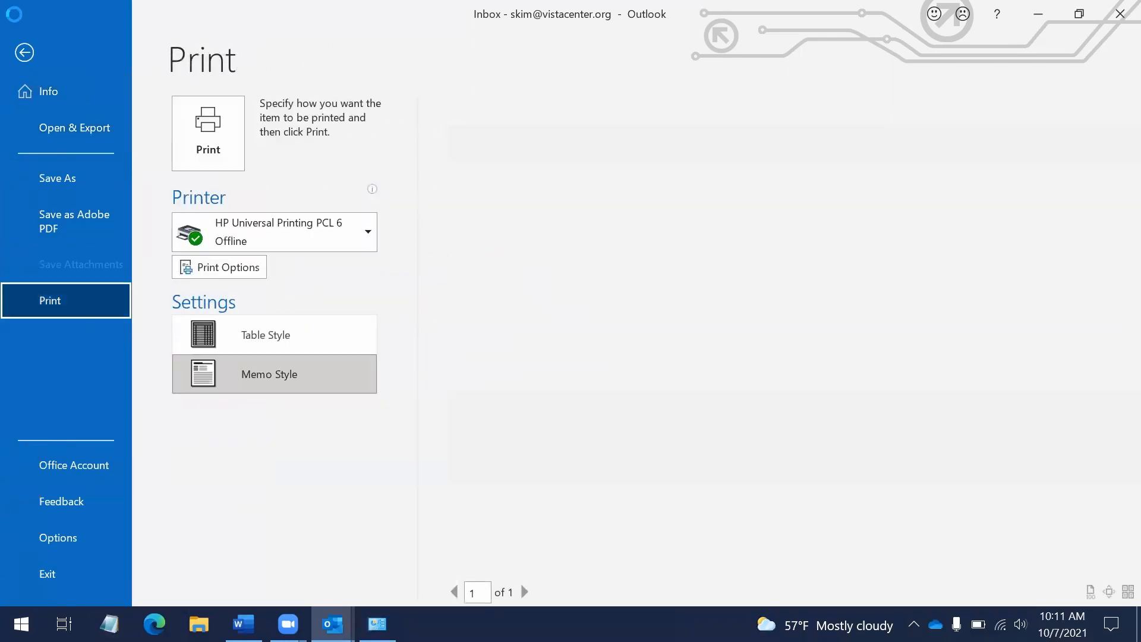
pyautogui.press('Down')
pyautogui.press('Down')
pyautogui.press('Down')
pyautogui.press('Down')
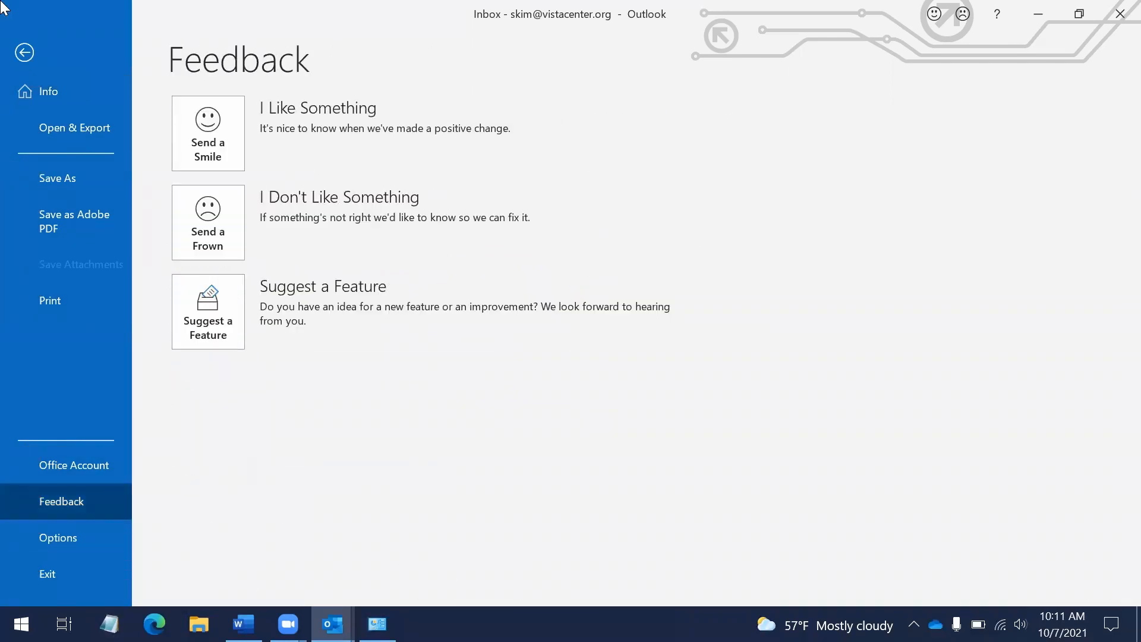
pyautogui.press('Down')
pyautogui.press('Down')
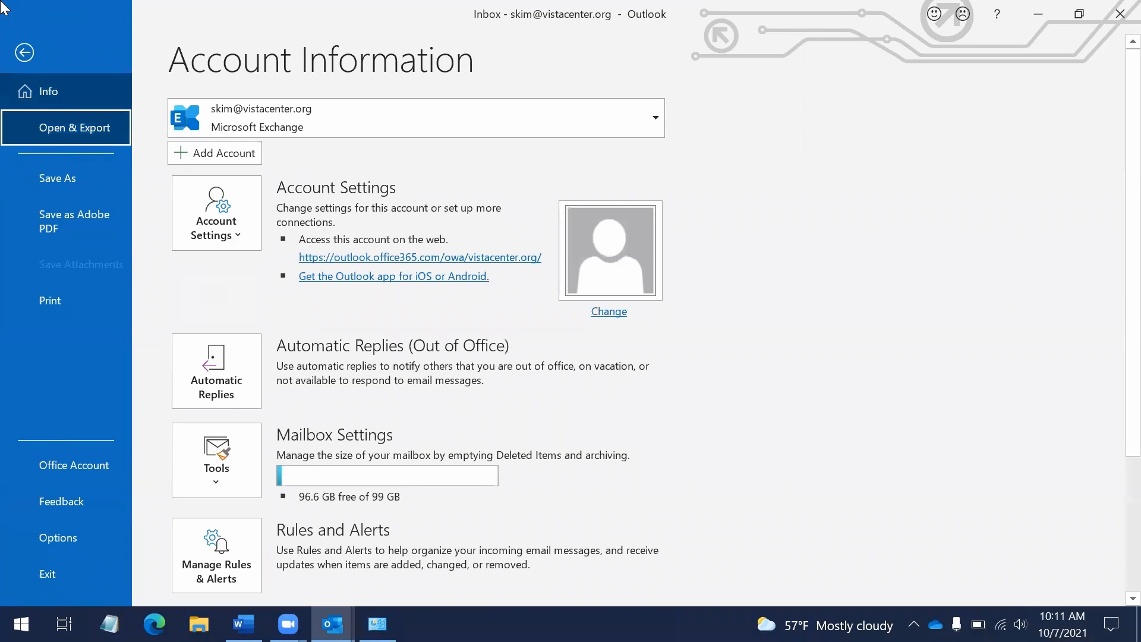
pyautogui.press('Up')
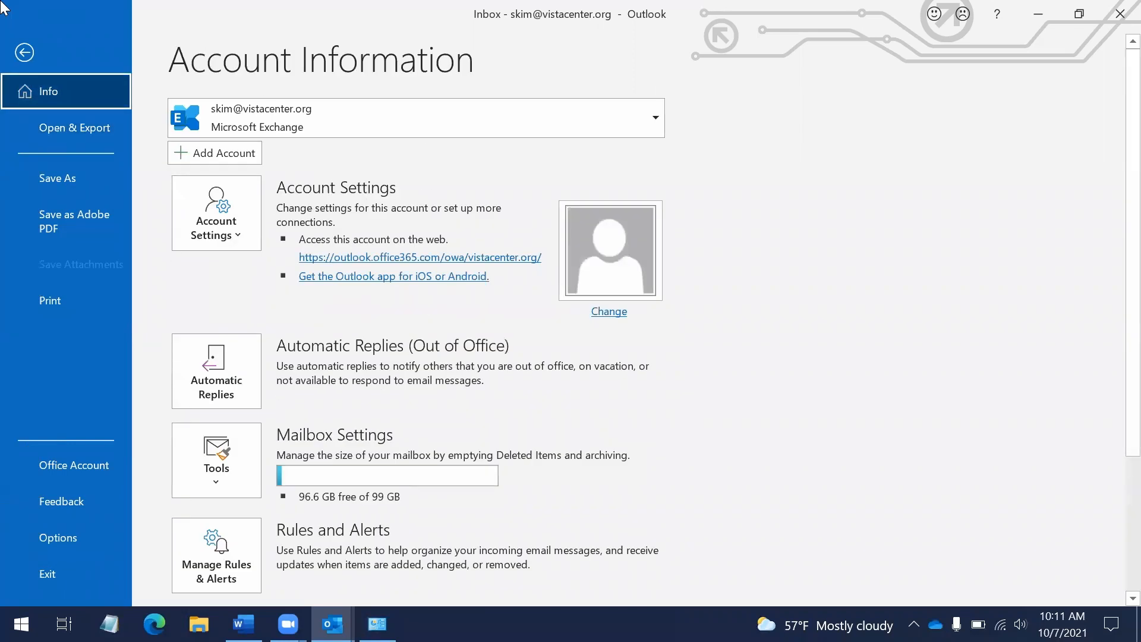
pyautogui.press('Tab')
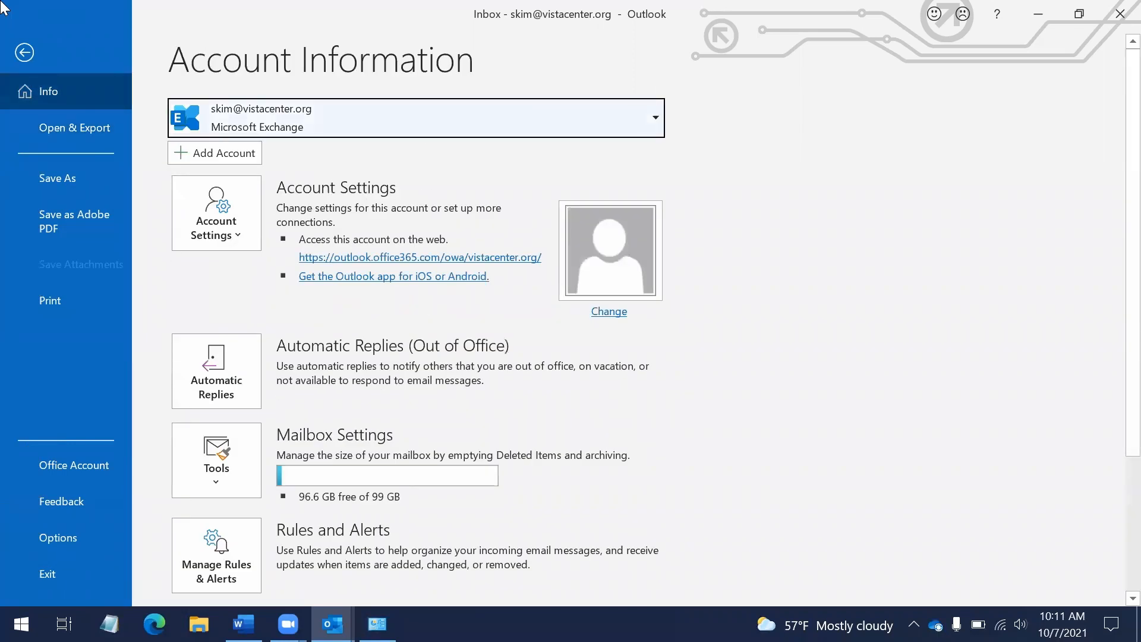
pyautogui.press('Tab')
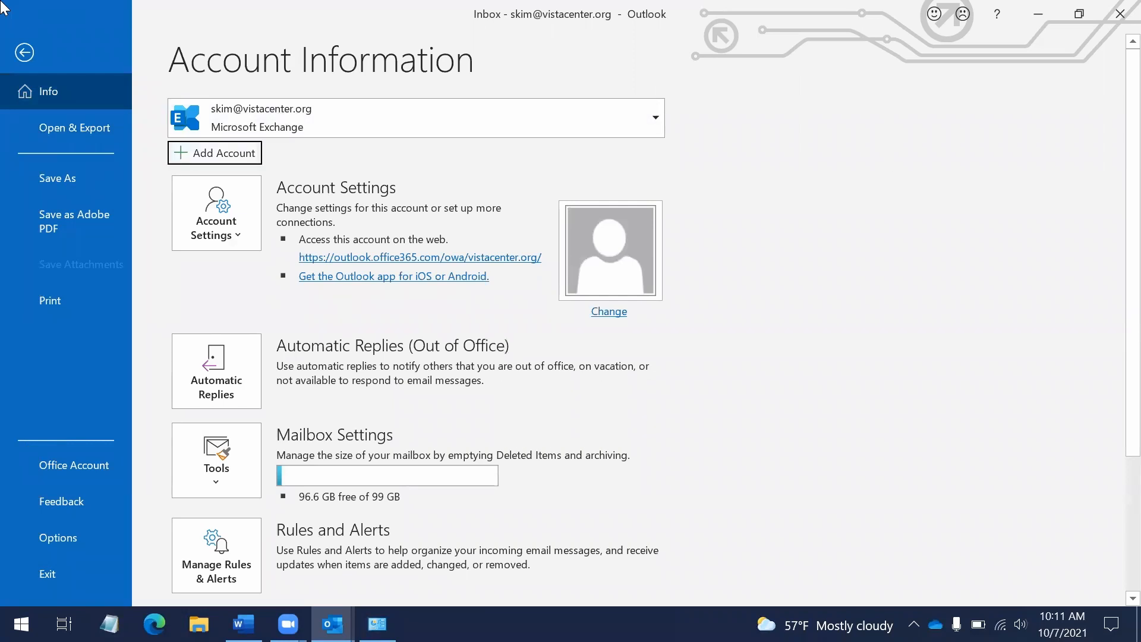
pyautogui.press('Escape')
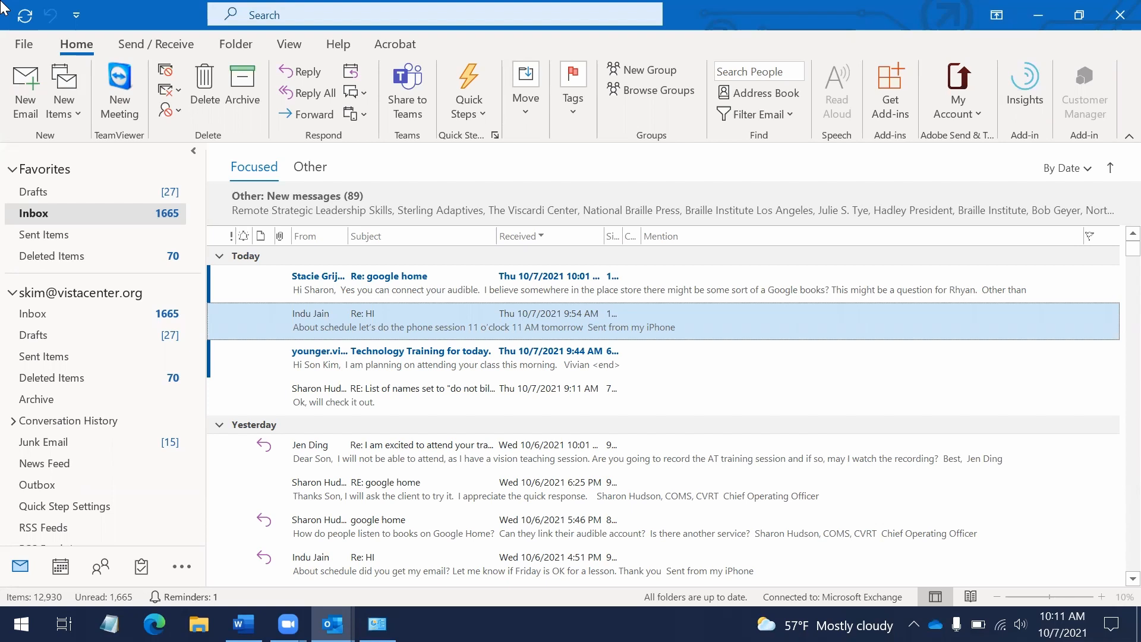
pyautogui.press('Up')
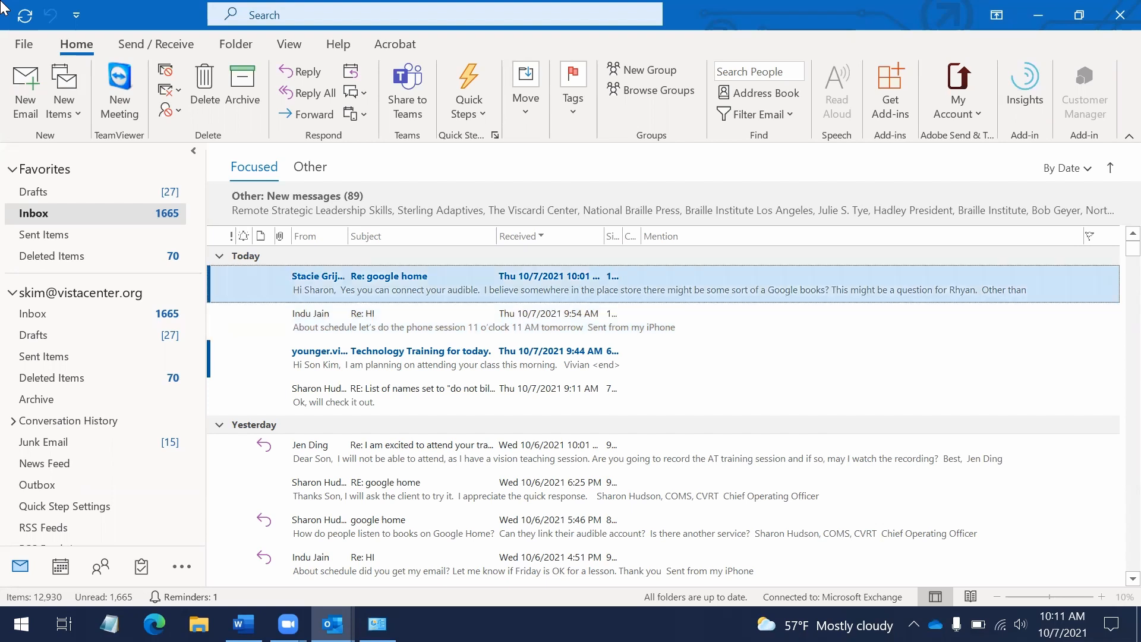
pyautogui.hotkey('ctrl', 'y')
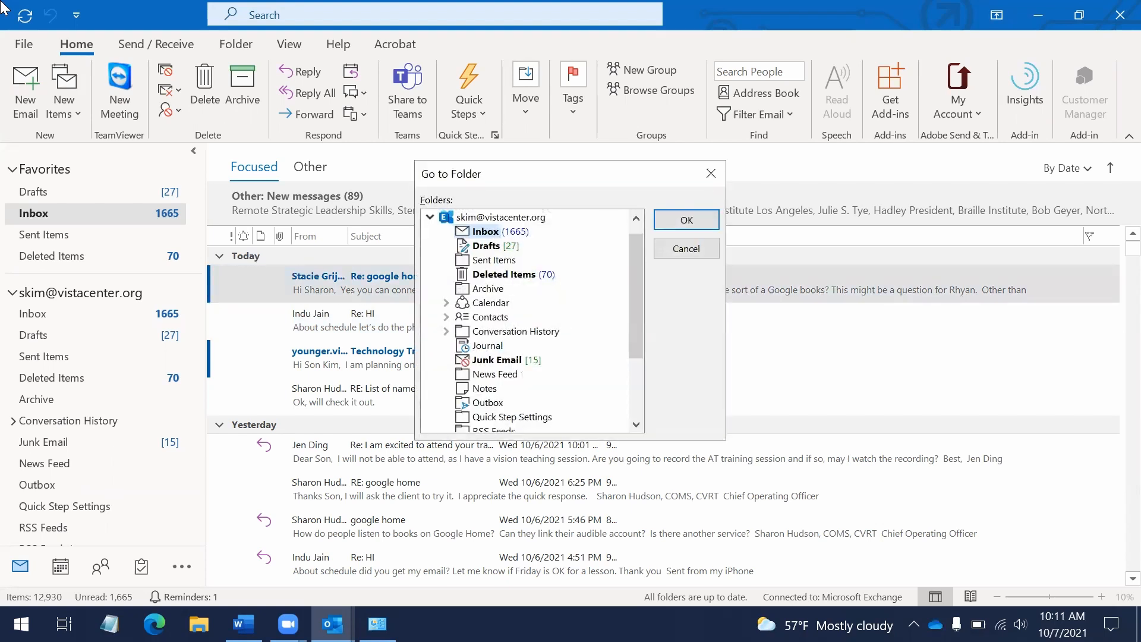
pyautogui.press('Down')
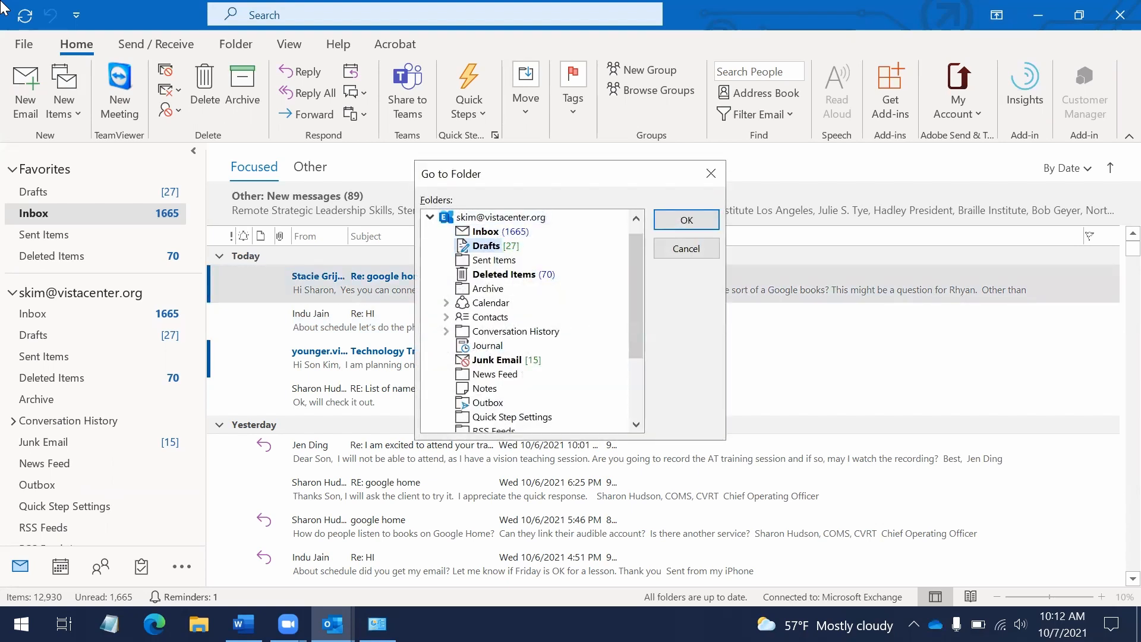
pyautogui.press('Return')
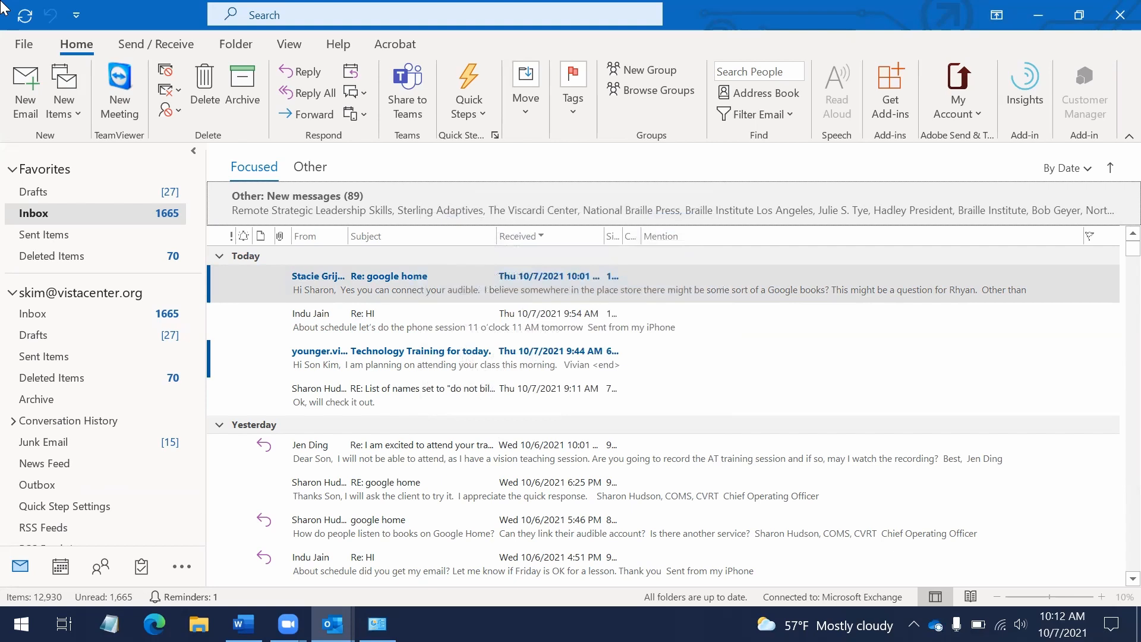
pyautogui.hotkey('shift', 'Tab')
pyautogui.hotkey('shift', 'Tab')
pyautogui.hotkey('shift', 'Tab')
pyautogui.hotkey('shift', 'Tab')
pyautogui.hotkey('shift', 'Tab')
pyautogui.press('Tab')
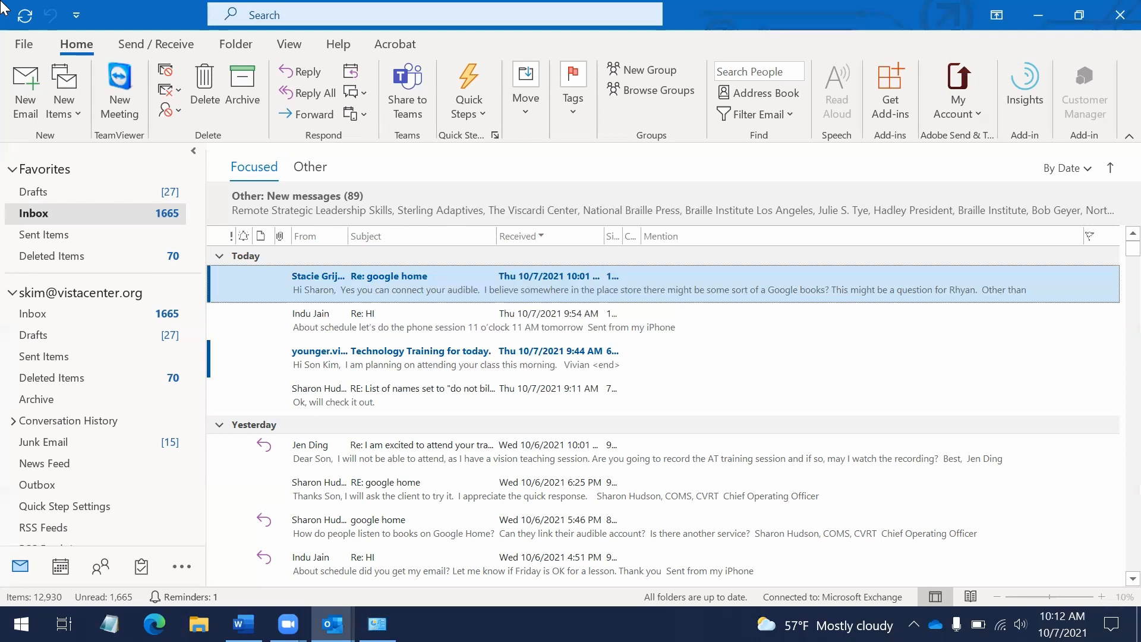
pyautogui.press('Down')
pyautogui.press('Up')
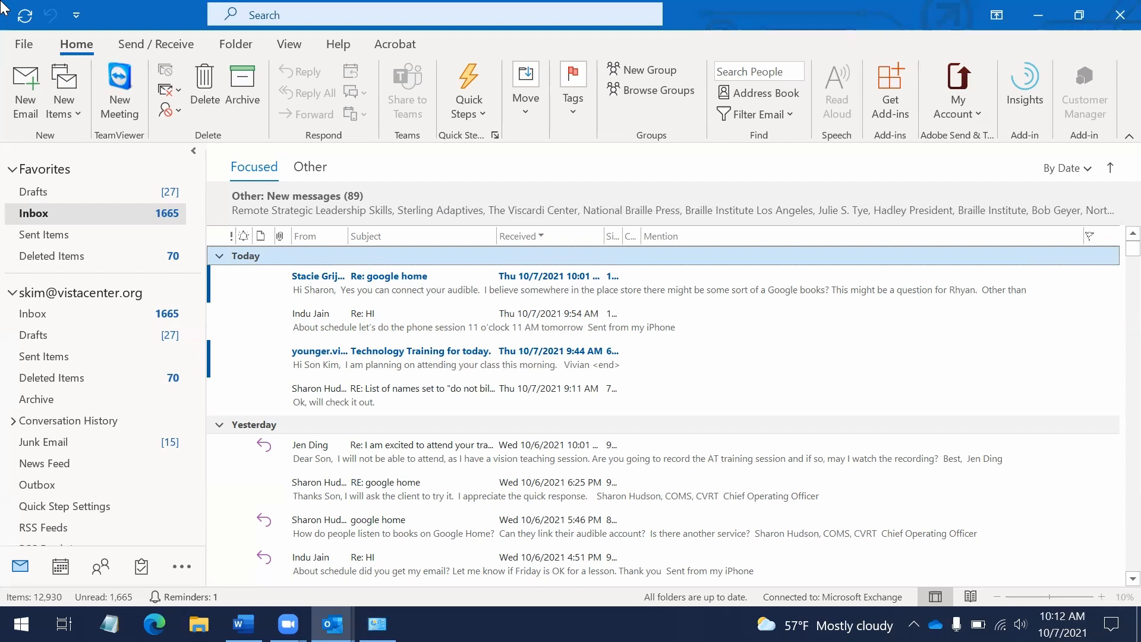
pyautogui.press('Down')
pyautogui.press('Down')
pyautogui.press('Down')
pyautogui.press('Down')
pyautogui.press('Down')
pyautogui.press('Down')
pyautogui.press('Down')
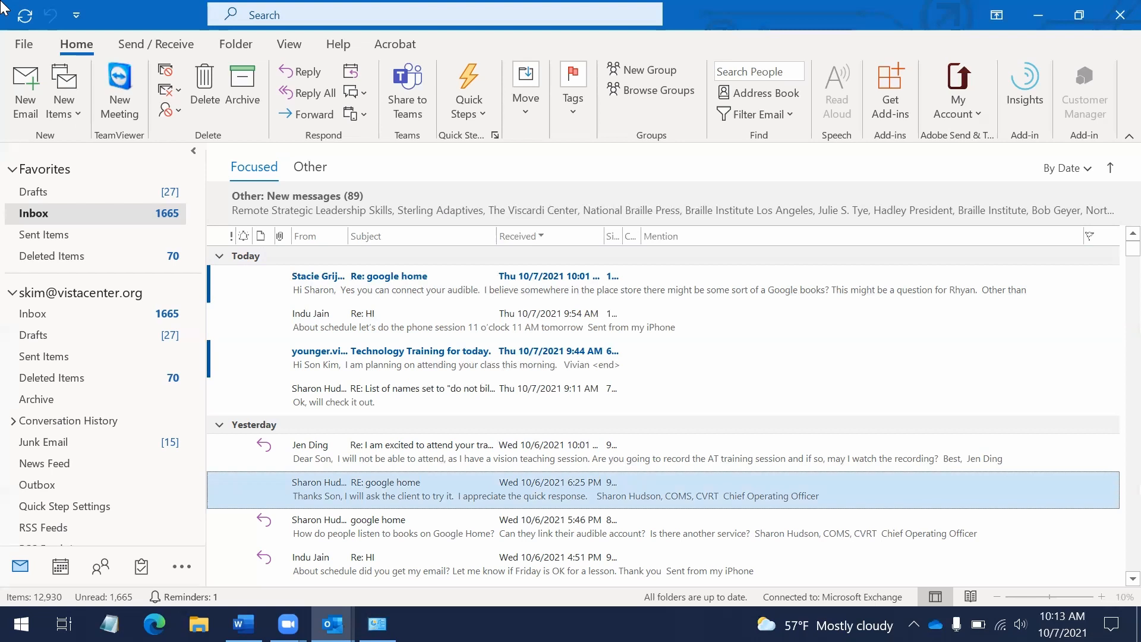
pyautogui.press('F6')
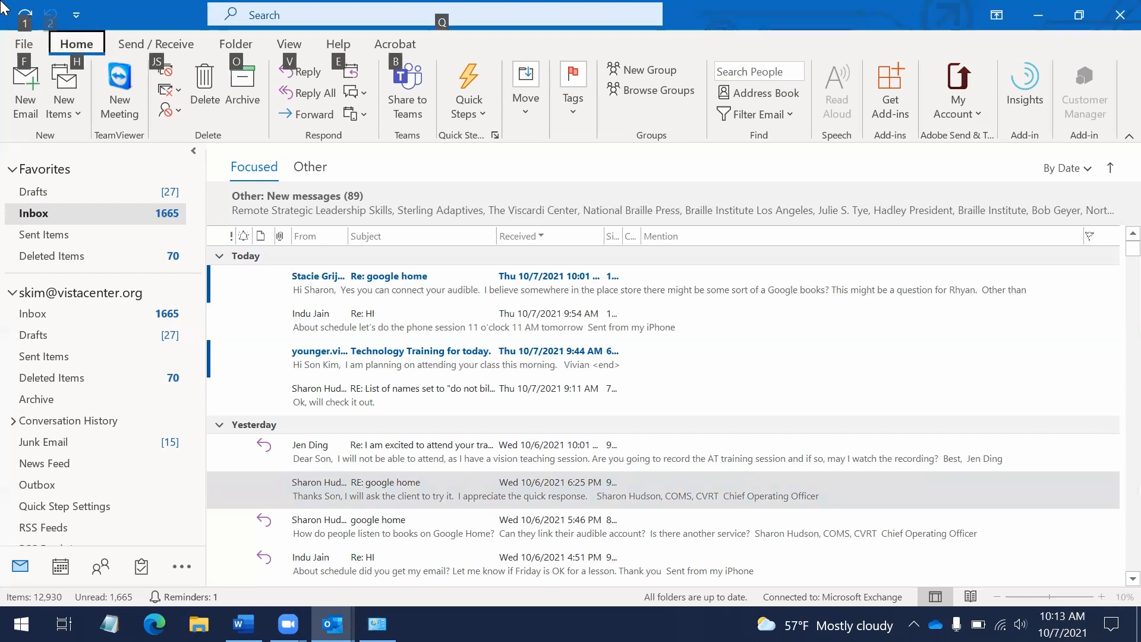
# Browse the ribbon to the View tab and its customise-view option, then return to the message list
pyautogui.press('Right')
pyautogui.press('Right')
pyautogui.press('Right')
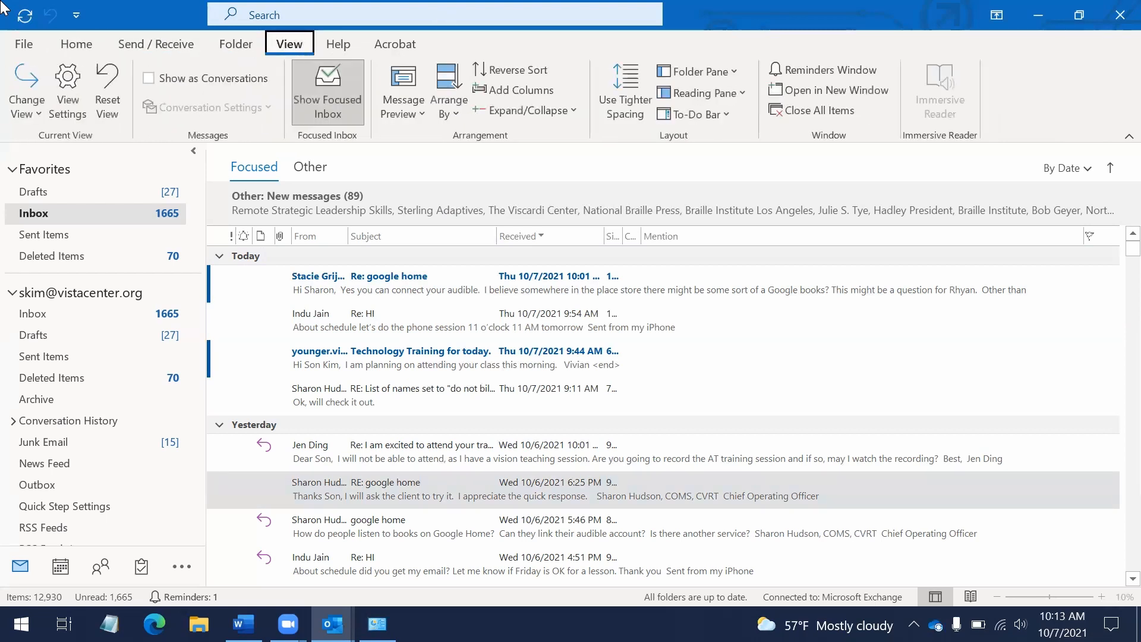
pyautogui.press('Right')
pyautogui.press('Left')
pyautogui.press('Left')
pyautogui.press('Right')
pyautogui.press('Down')
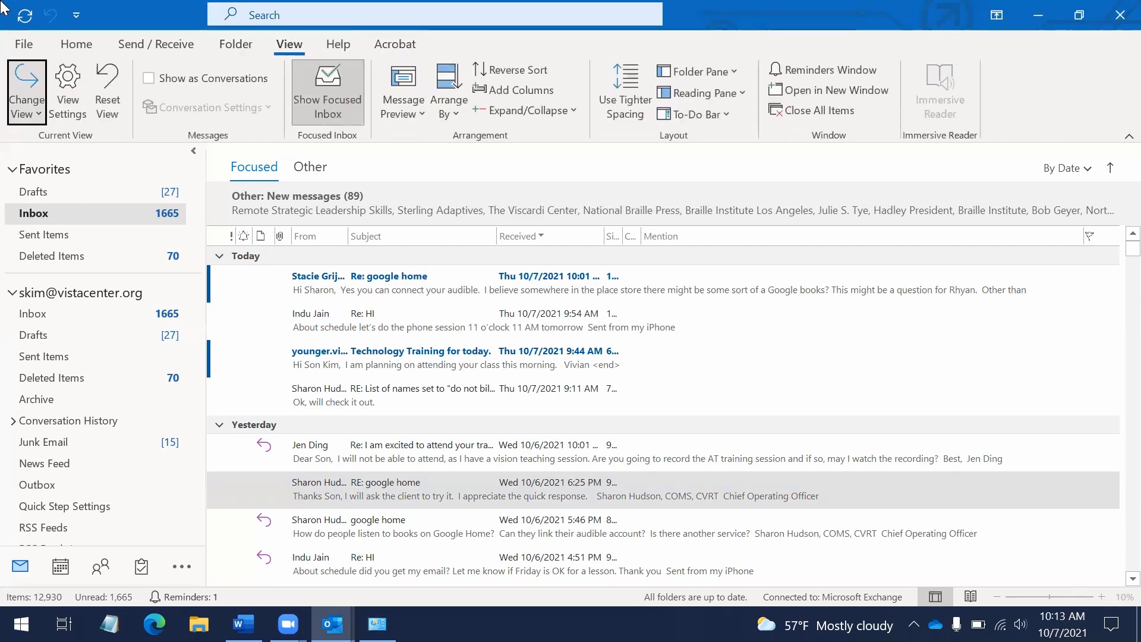
pyautogui.press('Right')
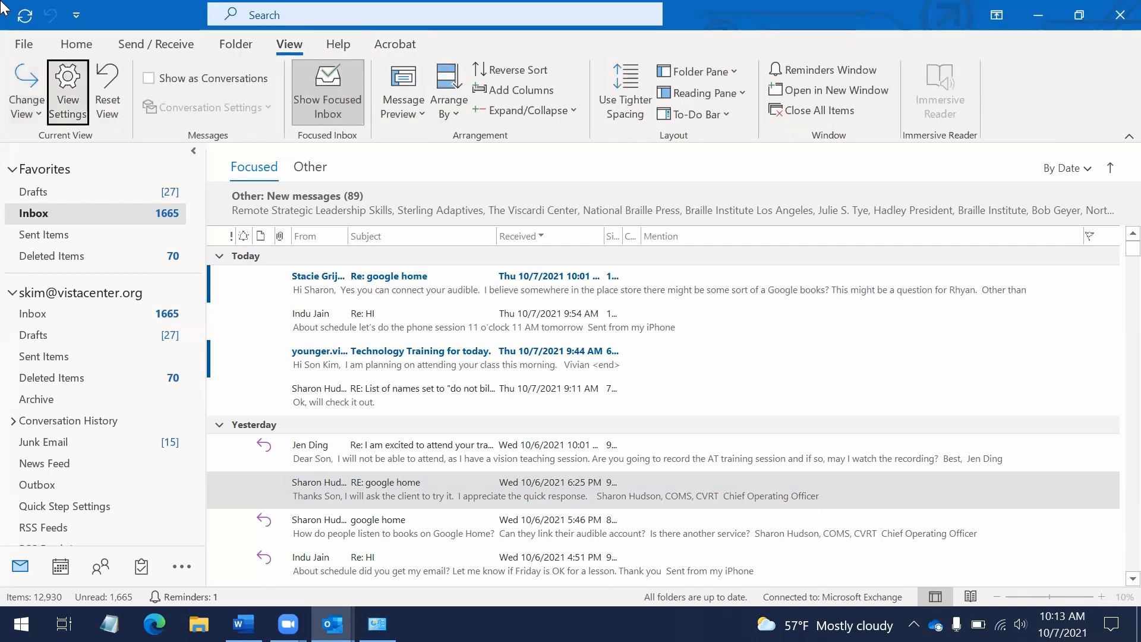
pyautogui.press('Right')
pyautogui.press('Right')
pyautogui.press('Escape')
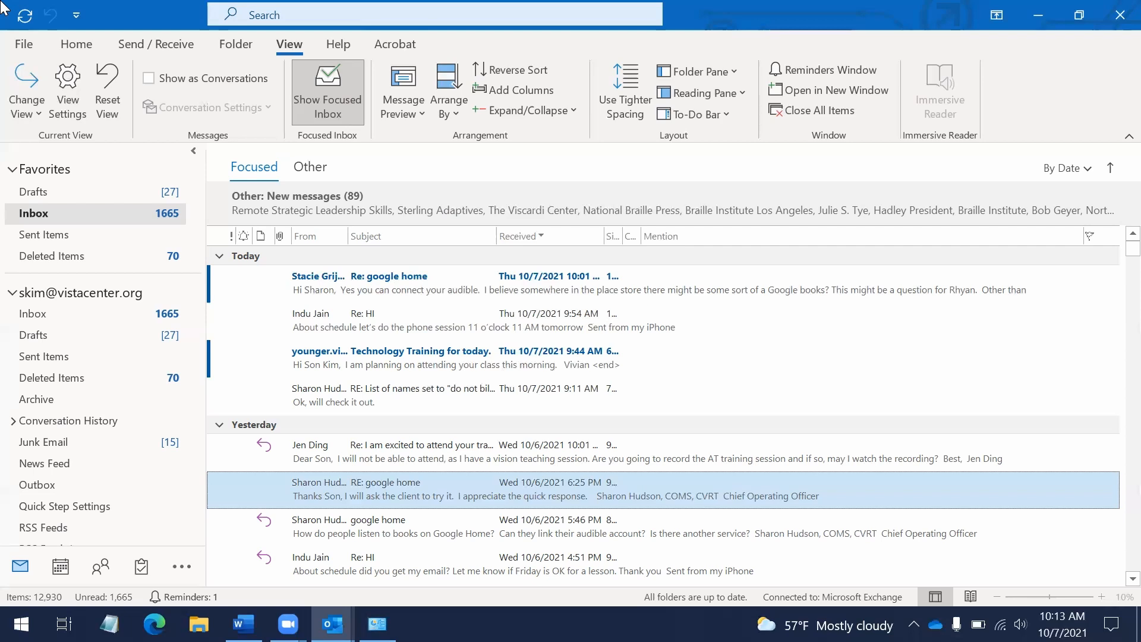
# Move down past the 'google home' and 'Re: HI' messages and start a new email
pyautogui.press('Down')
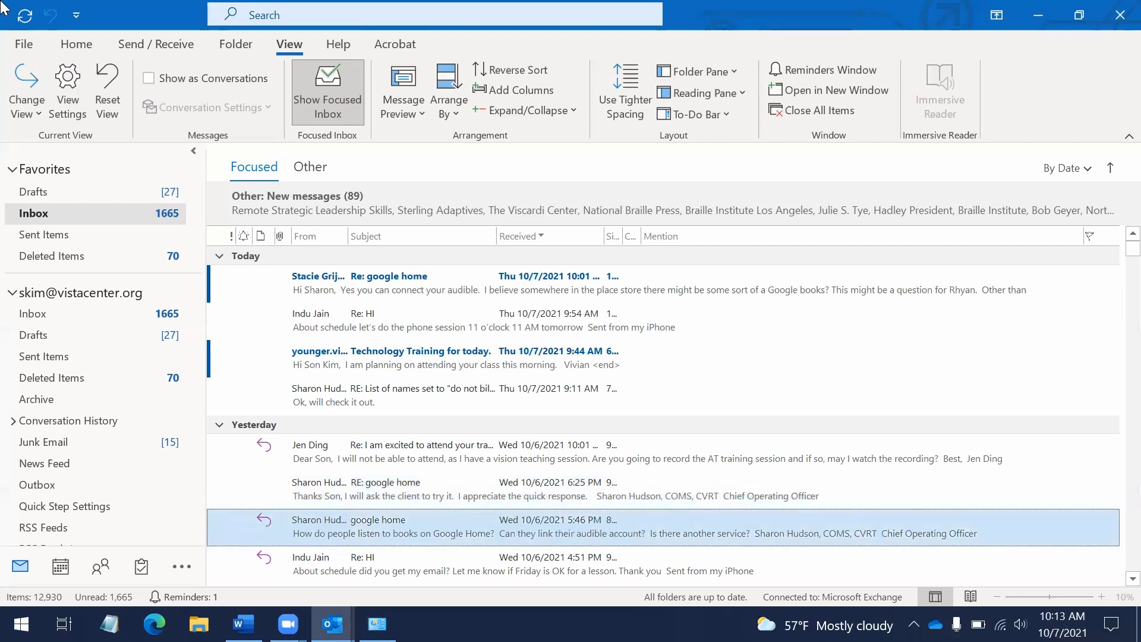
pyautogui.press('Down')
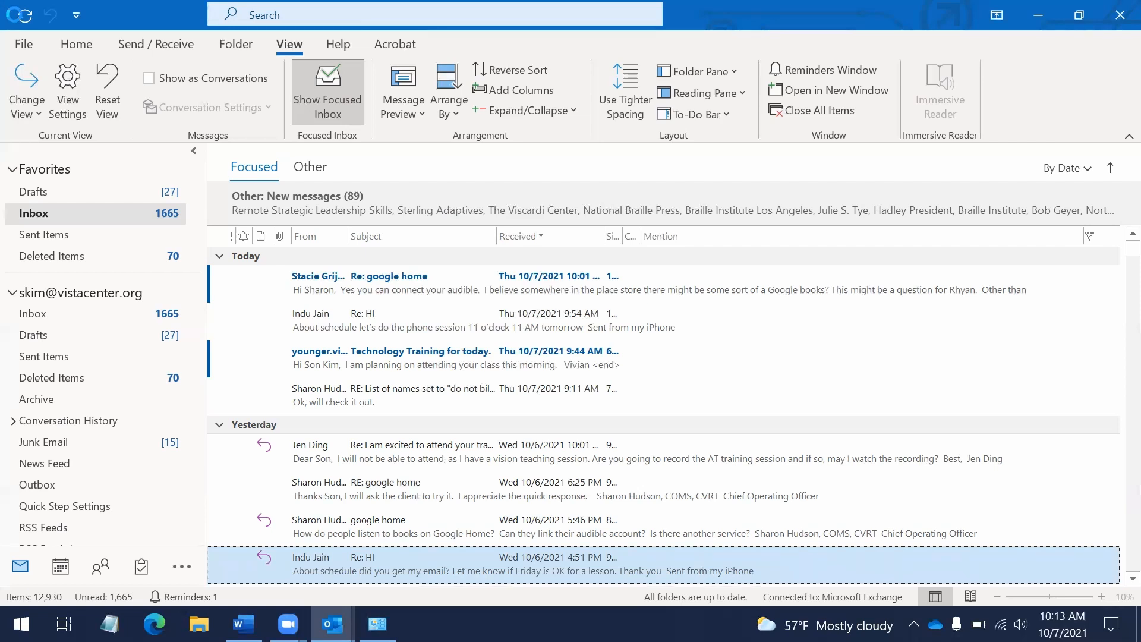
pyautogui.hotkey('ctrl', 'n')
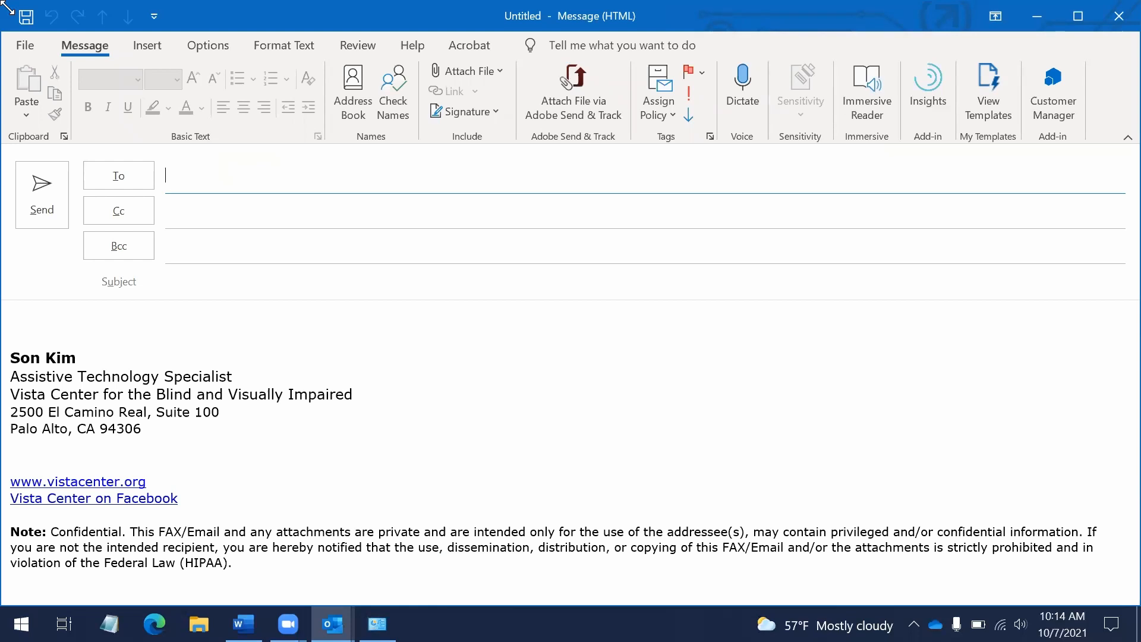
pyautogui.write('al')
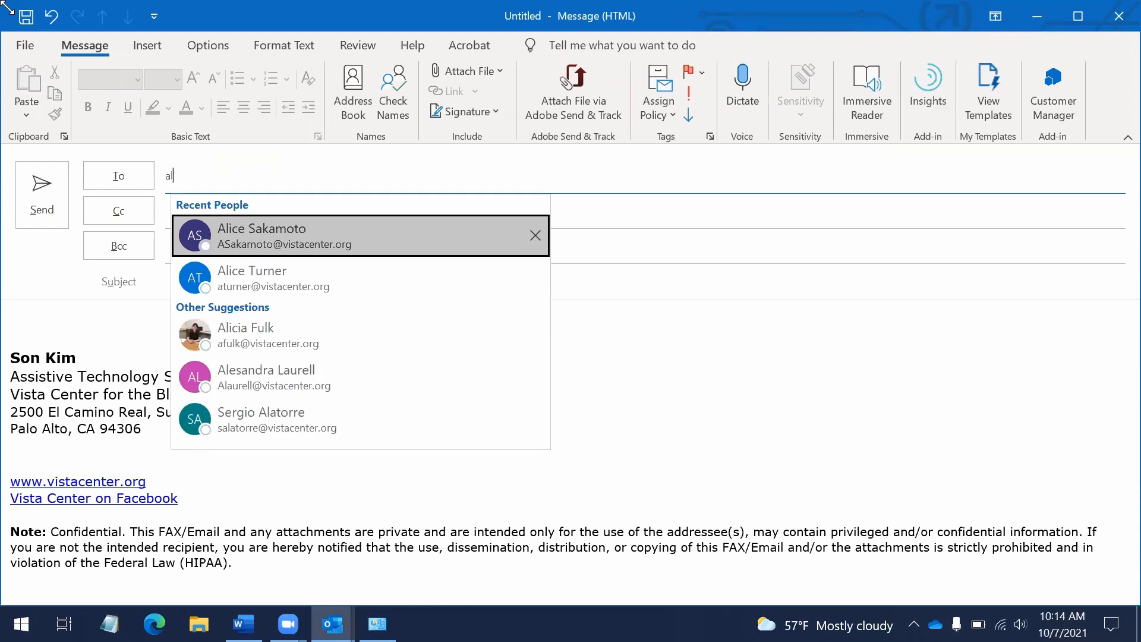
pyautogui.press('Down')
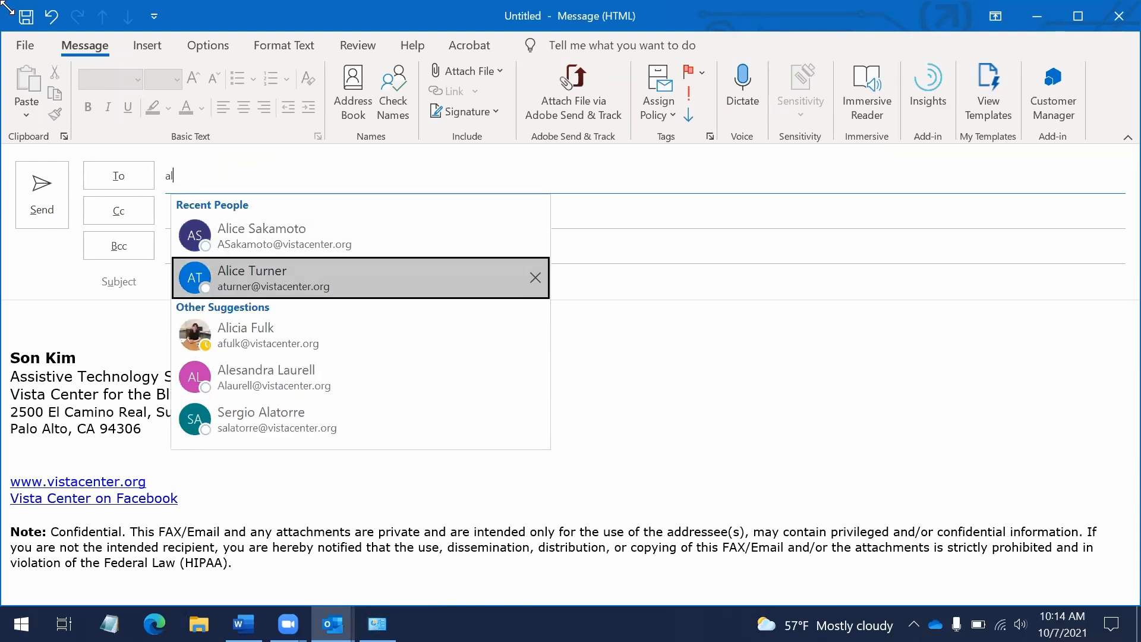
pyautogui.press('Down')
pyautogui.press('Up')
pyautogui.press('Up')
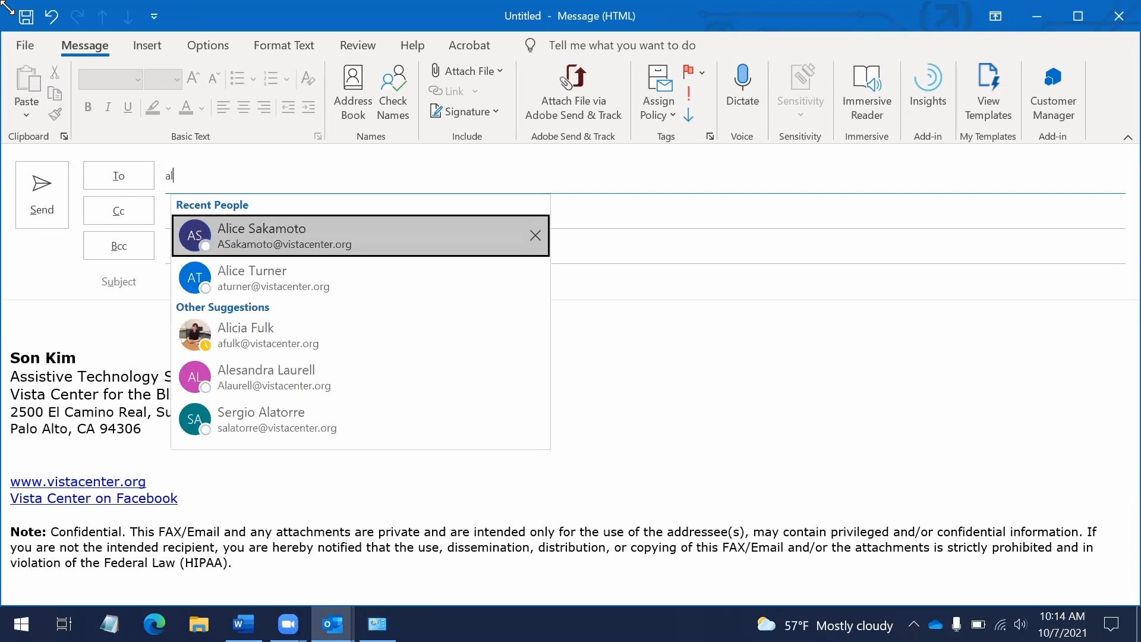
pyautogui.press('Down')
pyautogui.press('Up')
pyautogui.press('Down')
pyautogui.press('Down')
pyautogui.press('Up')
pyautogui.press('Up')
pyautogui.press('Down')
pyautogui.press('Up')
pyautogui.press('Return')
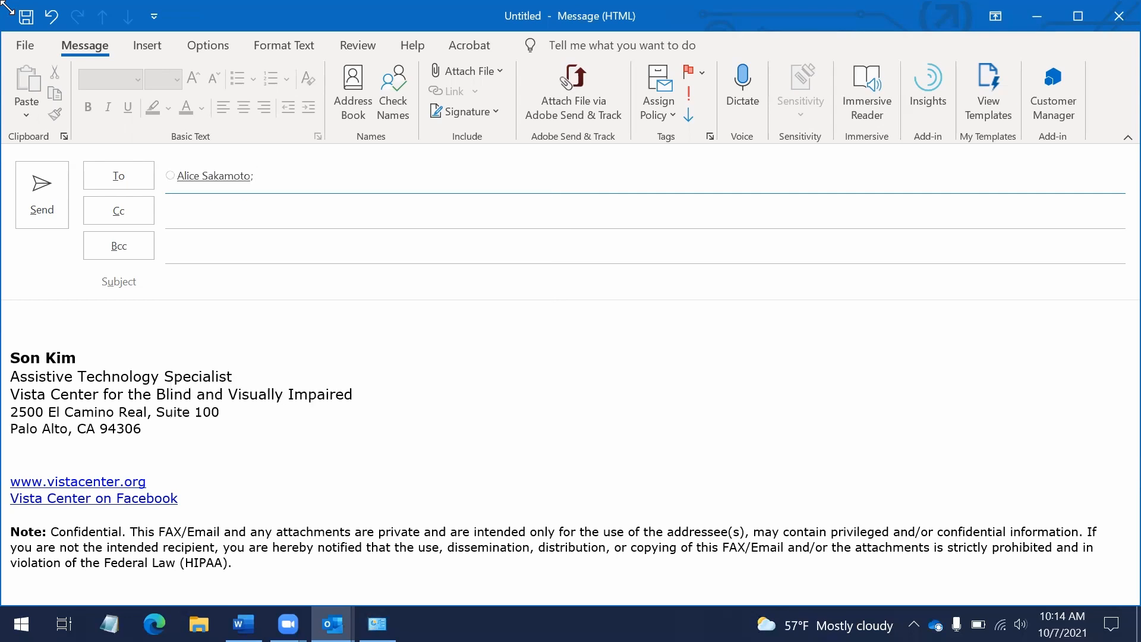
pyautogui.press('Tab')
pyautogui.hotkey('shift', 'Tab')
pyautogui.press('BackSpace')
pyautogui.press('BackSpace')
# Enter the recipient's e-mail address on the To line, correcting the '.colm' typo to '.com'
pyautogui.write('risingblind.com')
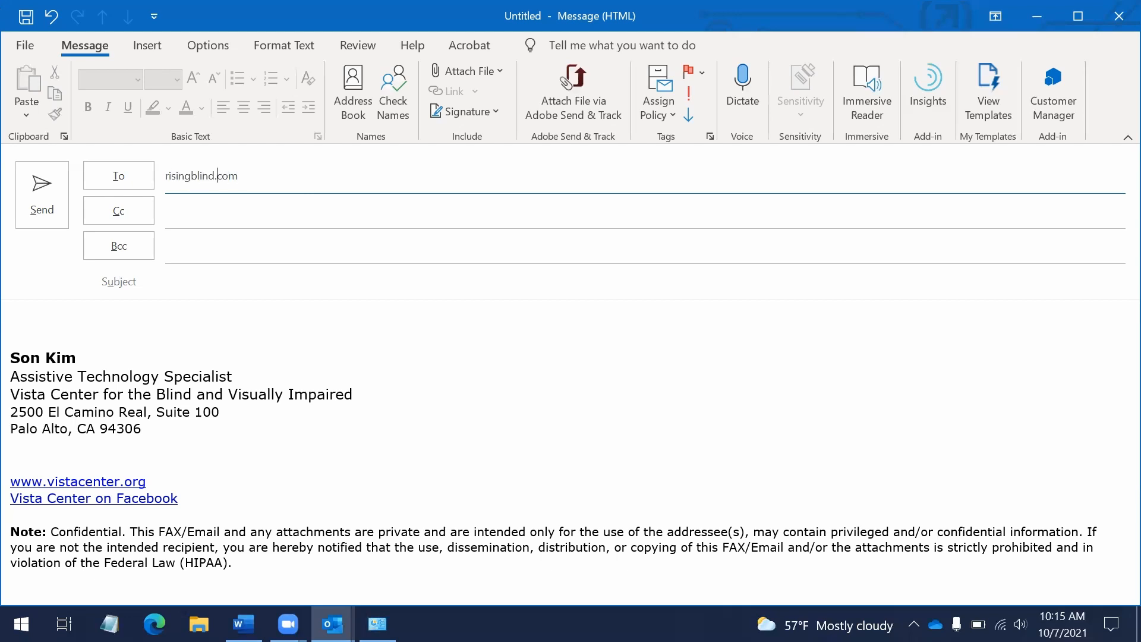
pyautogui.hotkey('ctrl', 'a')
pyautogui.press('BackSpace')
pyautogui.press('Escape')
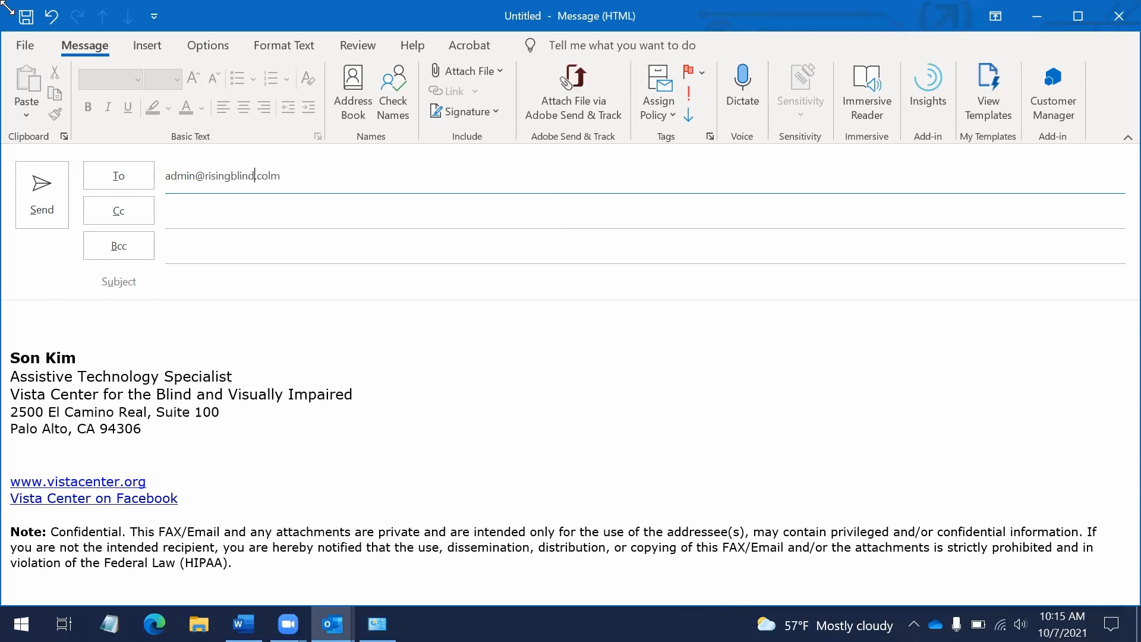
pyautogui.press('Right')
pyautogui.press('Right')
pyautogui.press('Delete')
pyautogui.press('Escape')
pyautogui.press('Left')
pyautogui.press('Left')
pyautogui.press('Left')
pyautogui.press('Left')
pyautogui.press('Left')
pyautogui.press('Left')
pyautogui.press('Left')
pyautogui.press('Left')
pyautogui.press('Left')
pyautogui.press('Left')
pyautogui.press('Left')
pyautogui.press('Left')
pyautogui.press('Left')
pyautogui.press('Left')
pyautogui.press('Right')
pyautogui.press('Right')
pyautogui.press('Right')
pyautogui.press('Right')
pyautogui.press('Right')
pyautogui.press('Right')
pyautogui.press('Right')
pyautogui.press('Right')
pyautogui.press('Right')
pyautogui.press('Right')
# Confirm the recipient and move past empty Cc and Bcc to the Subject line
pyautogui.press('Tab')
pyautogui.hotkey('shift', 'Tab')
pyautogui.press('Tab')
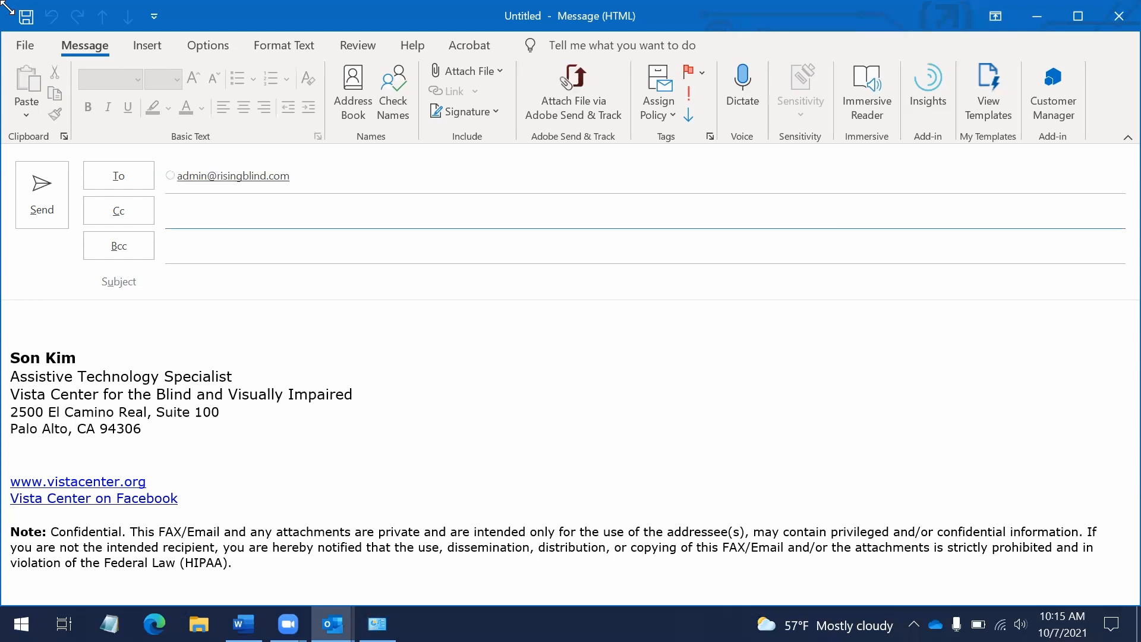
pyautogui.press('Tab')
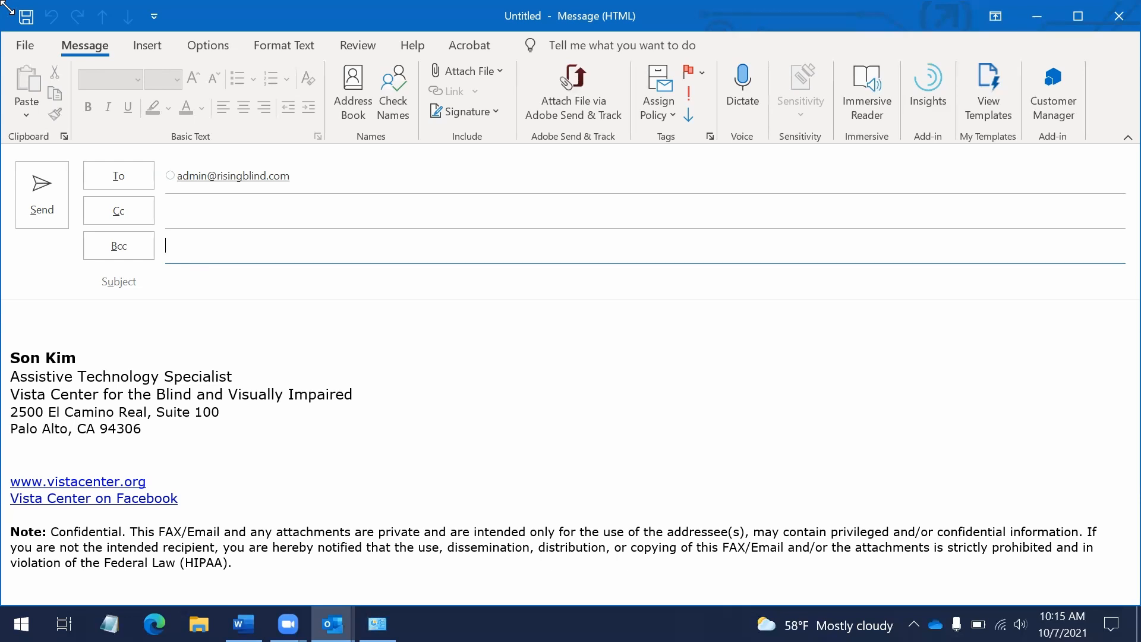
pyautogui.press('Tab')
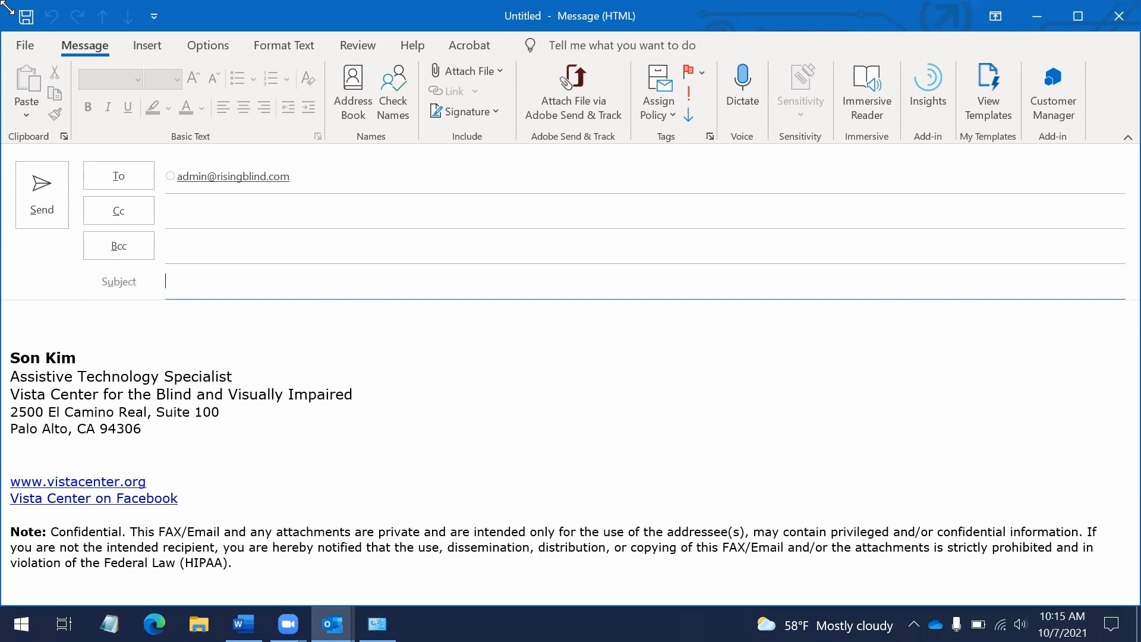
# Give the message subject 'testing' and type 'Hi,' and 'This is just a test.' in the body
pyautogui.write('testing')
pyautogui.press('Tab')
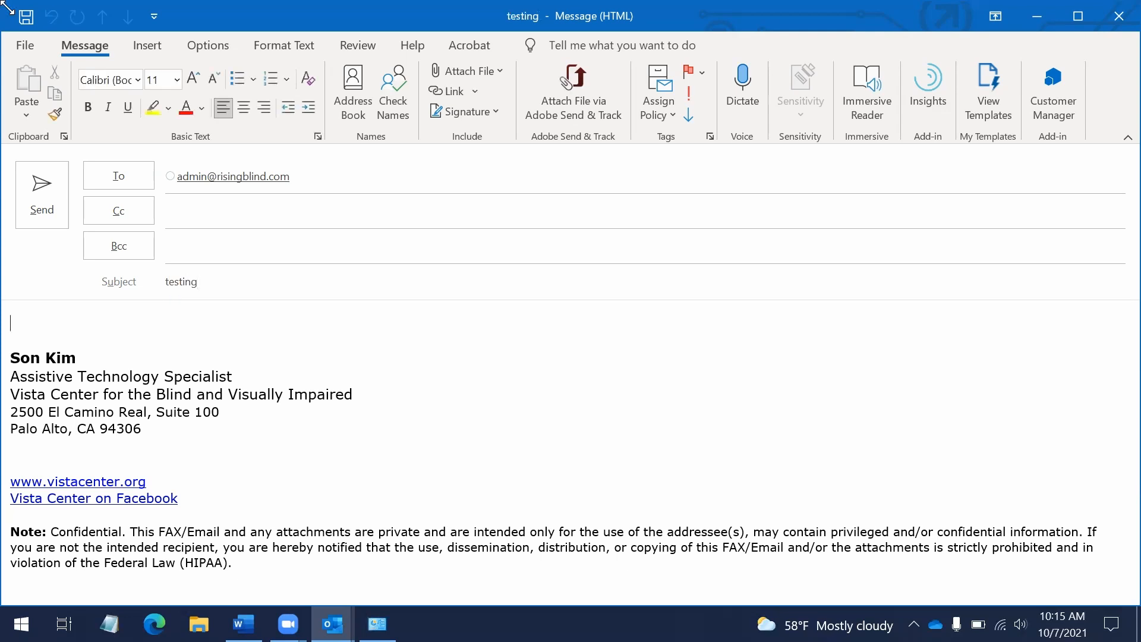
pyautogui.write('HI thest')
pyautogui.press('BackSpace')
pyautogui.press('BackSpace')
pyautogui.press('BackSpace')
pyautogui.press('BackSpace')
pyautogui.press('BackSpace')
pyautogui.press('BackSpace')
pyautogui.press('BackSpace')
pyautogui.press('BackSpace')
pyautogui.write('Hi,')
pyautogui.press('Return')
pyautogui.write('This is')
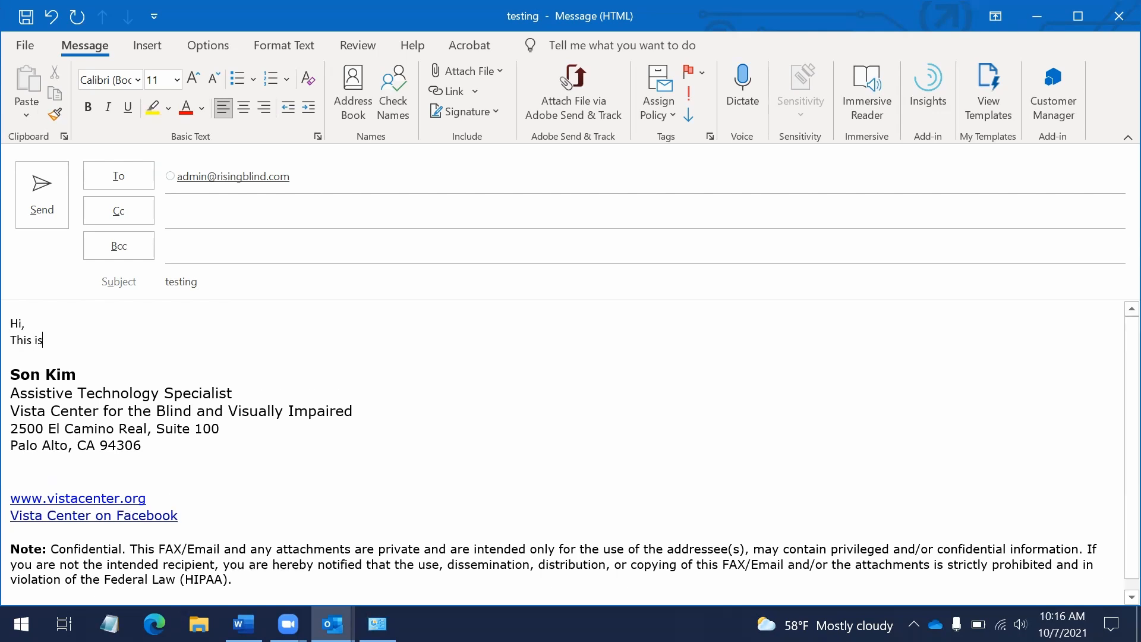
pyautogui.write(' just a test.')
# Add the sign-off 'Best,' with the stray 'm' removed, and send the message
pyautogui.press('Return')
pyautogui.write('Best,m')
pyautogui.press('Return')
pyautogui.press('Left')
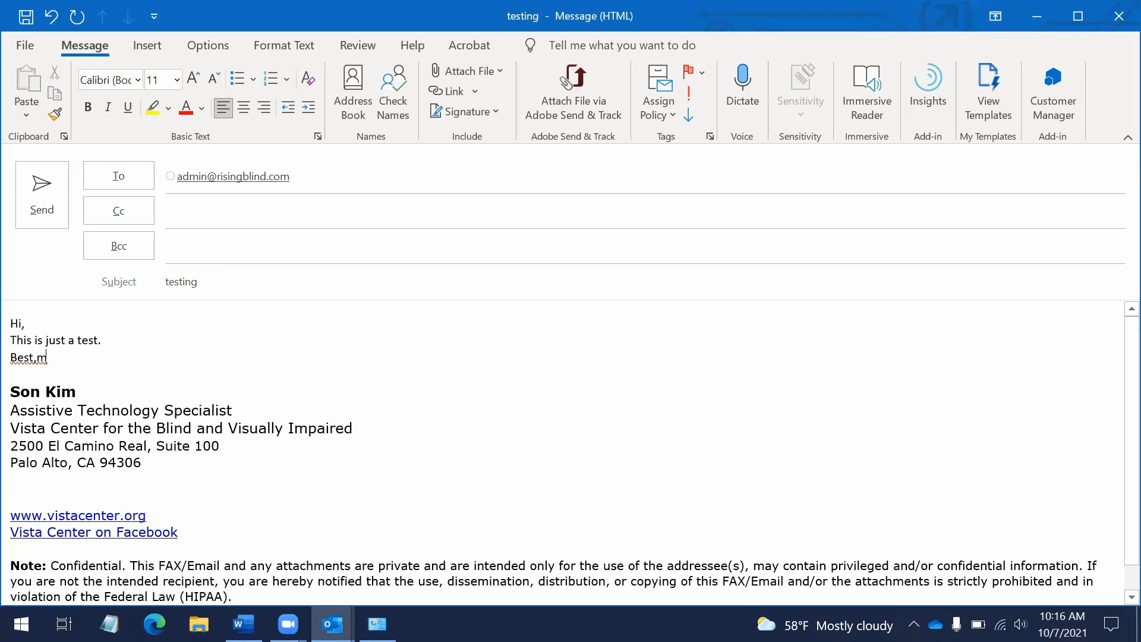
pyautogui.press('BackSpace')
pyautogui.press('Down')
pyautogui.press('Down')
pyautogui.press('Up')
pyautogui.hotkey('ctrl', 'Return')
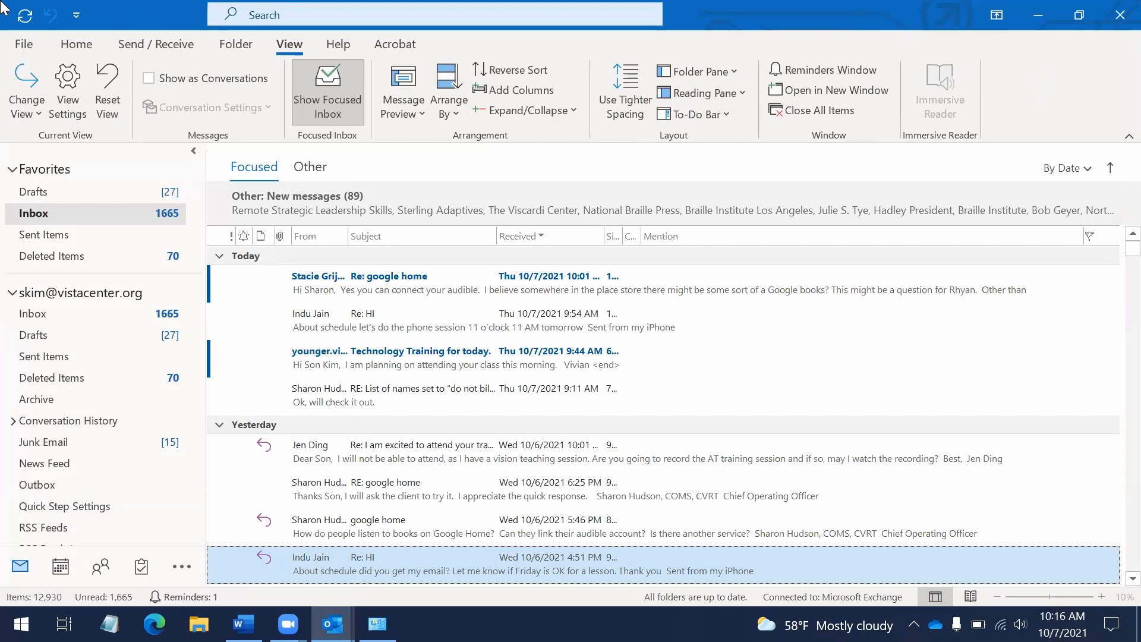
# Jump to the Sent Items folder using Go to Folder (Ctrl+Y)
pyautogui.hotkey('ctrl', 'y')
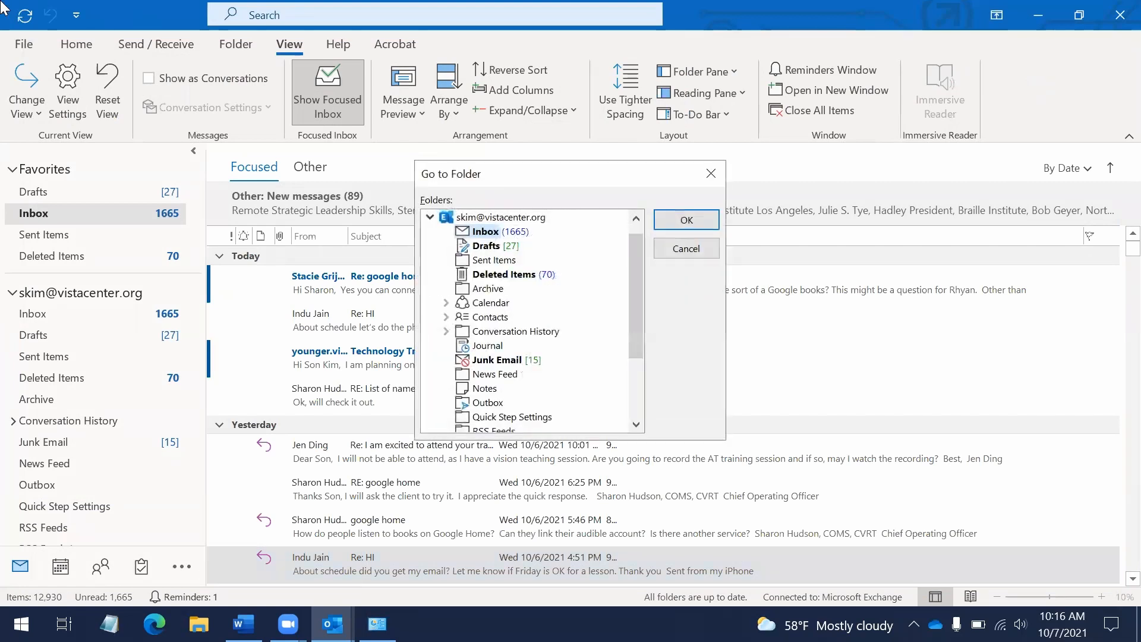
pyautogui.press('Return')
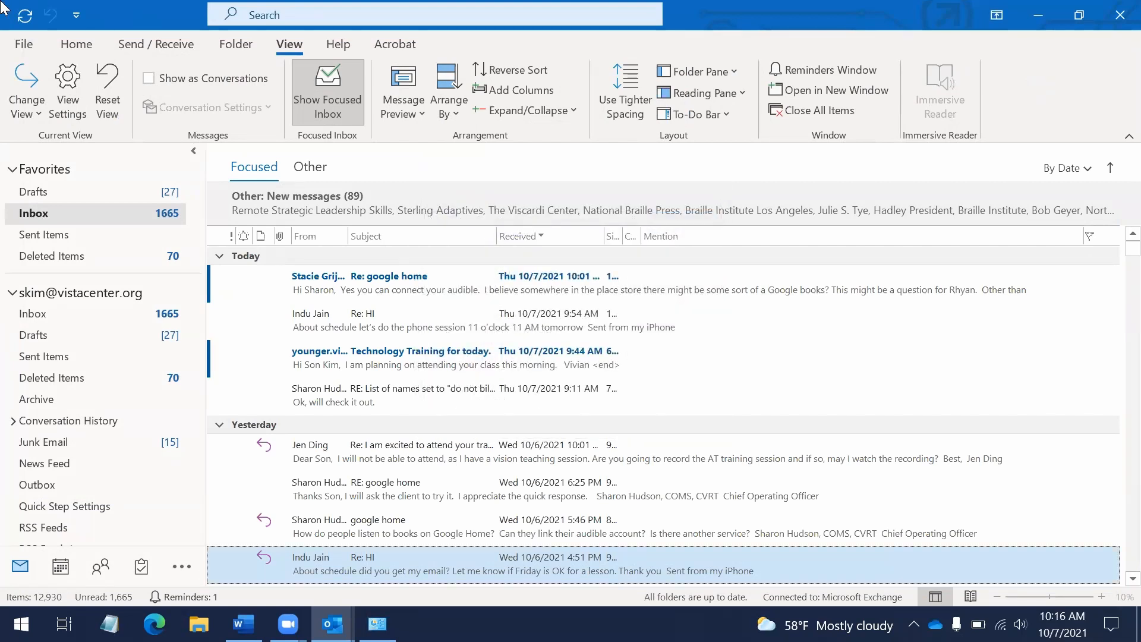
pyautogui.hotkey('ctrl', 'y')
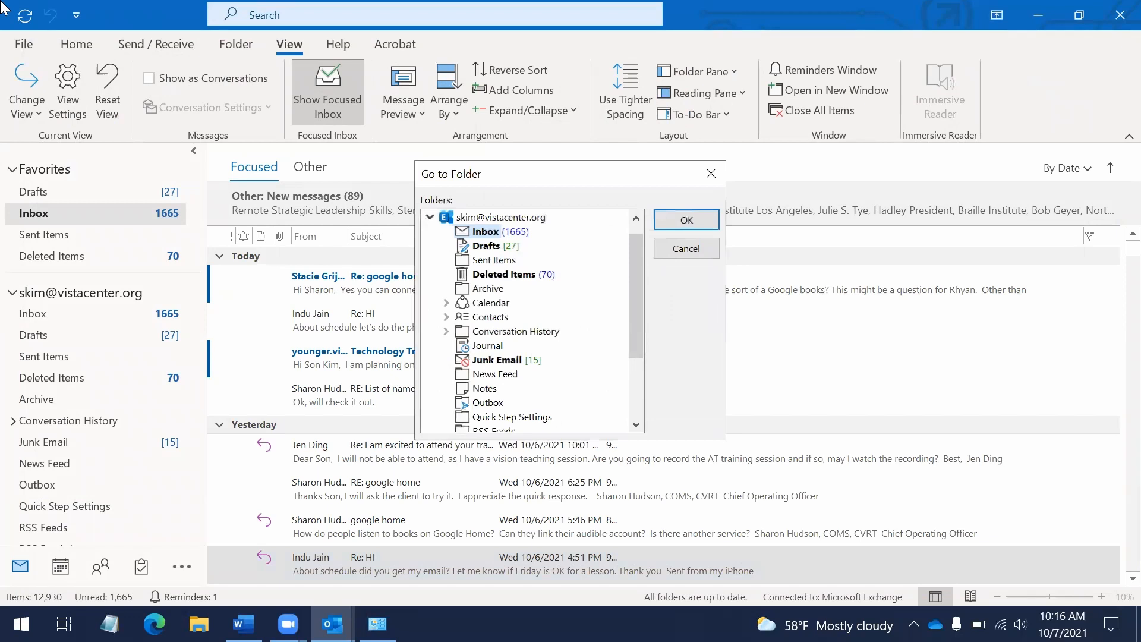
pyautogui.press('Down')
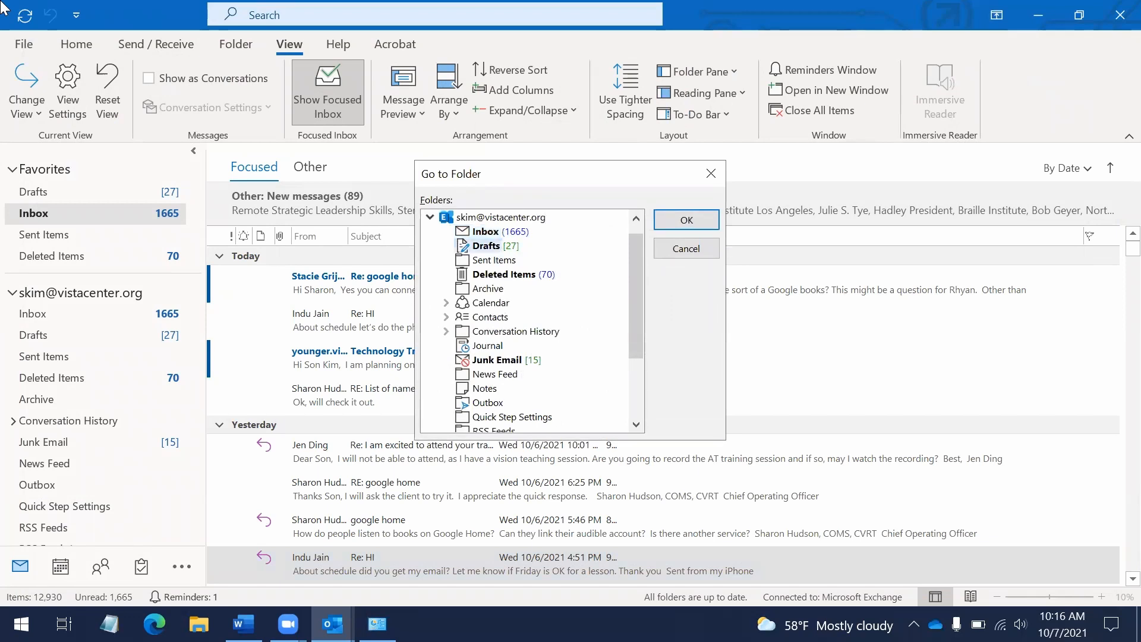
pyautogui.press('Up')
pyautogui.press('Down')
pyautogui.press('Down')
pyautogui.press('Down')
pyautogui.press('Up')
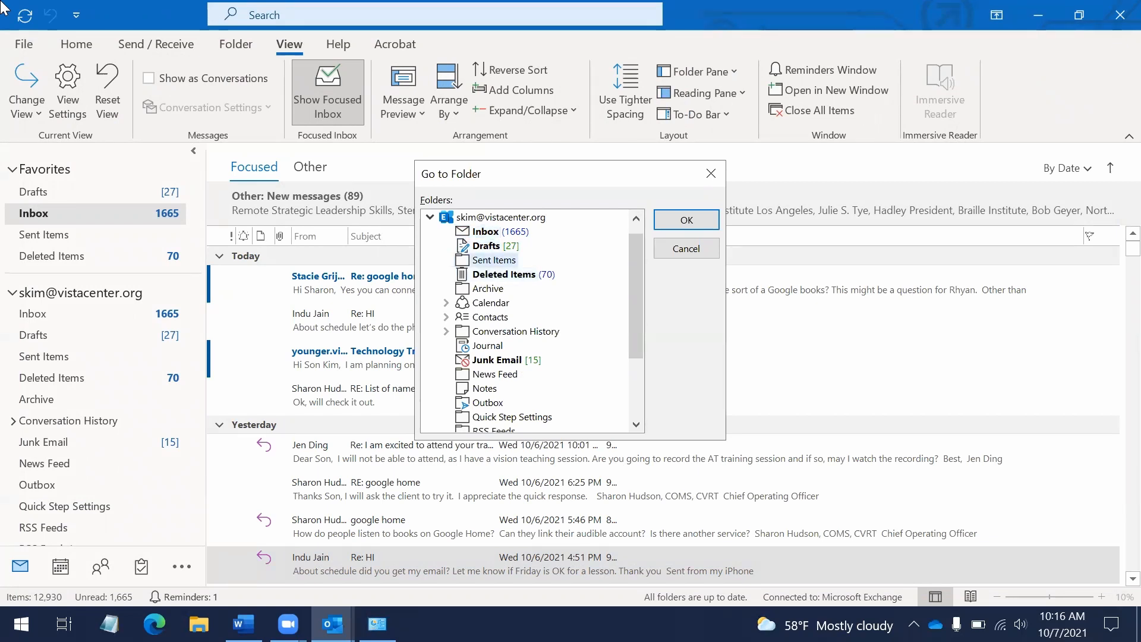
pyautogui.press('Return')
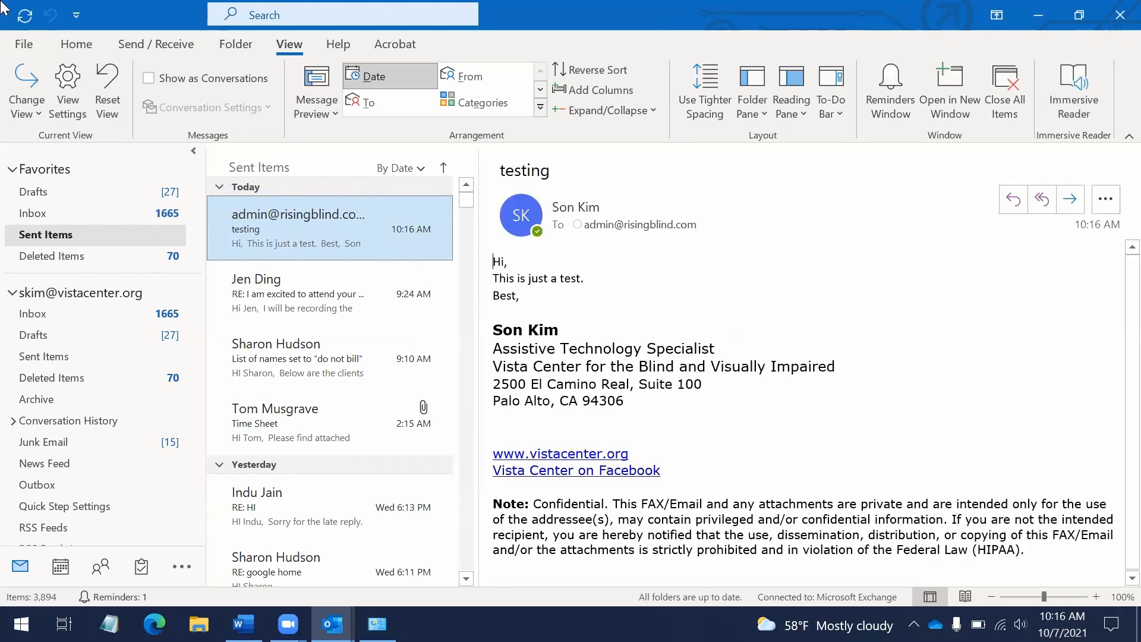
# Open the sent 'testing' message, close it, and bring up Go to Folder again
pyautogui.press('Return')
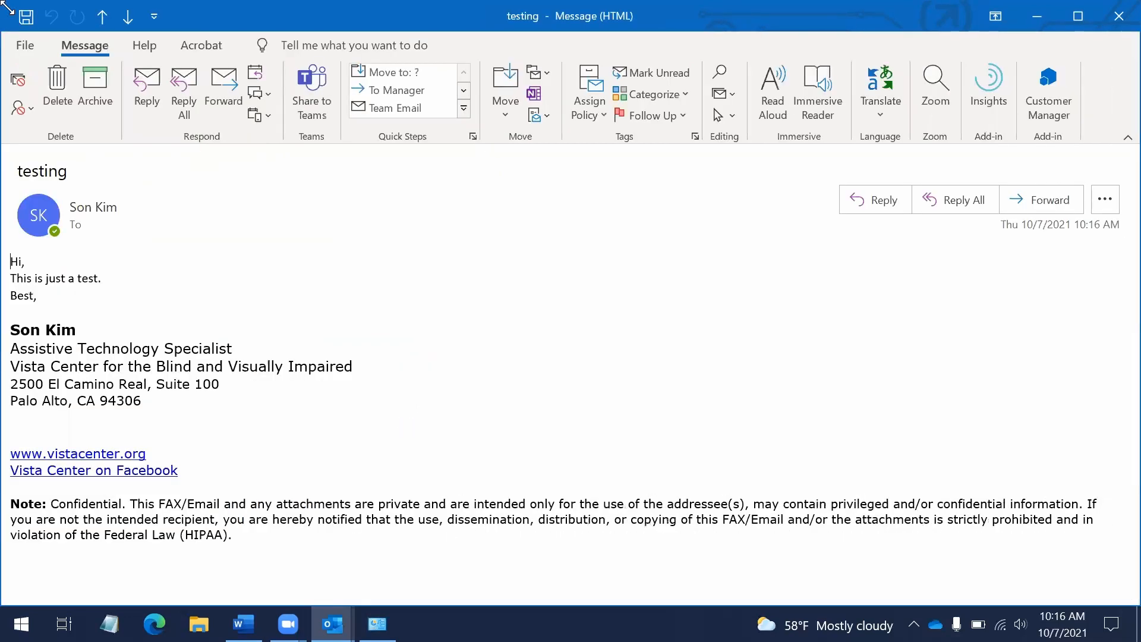
pyautogui.press('Escape')
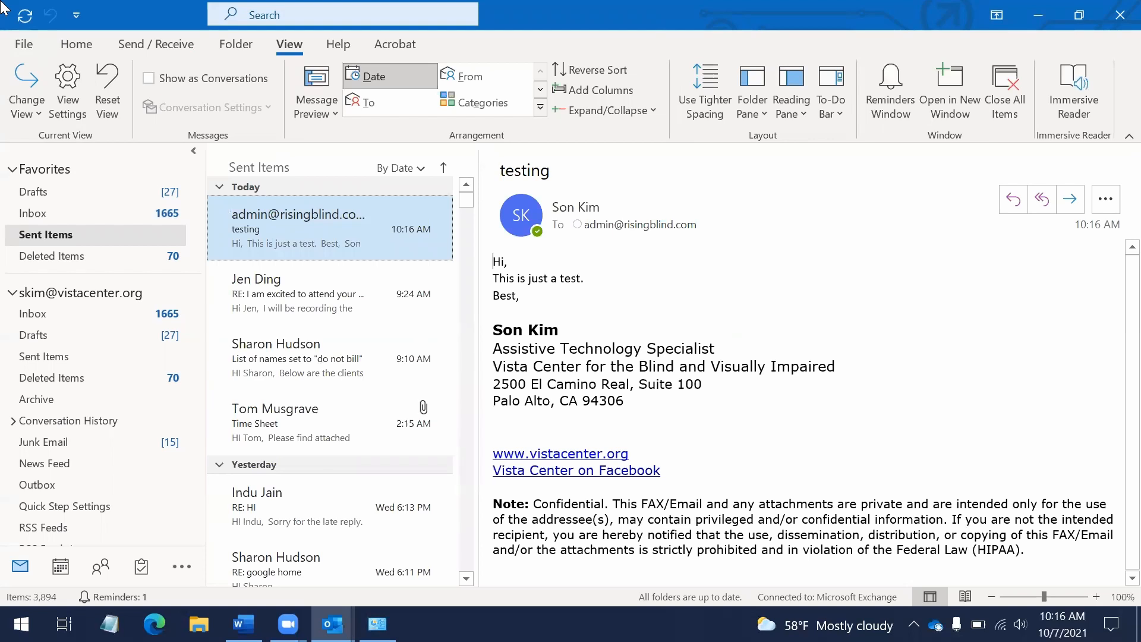
pyautogui.hotkey('ctrl', 'y')
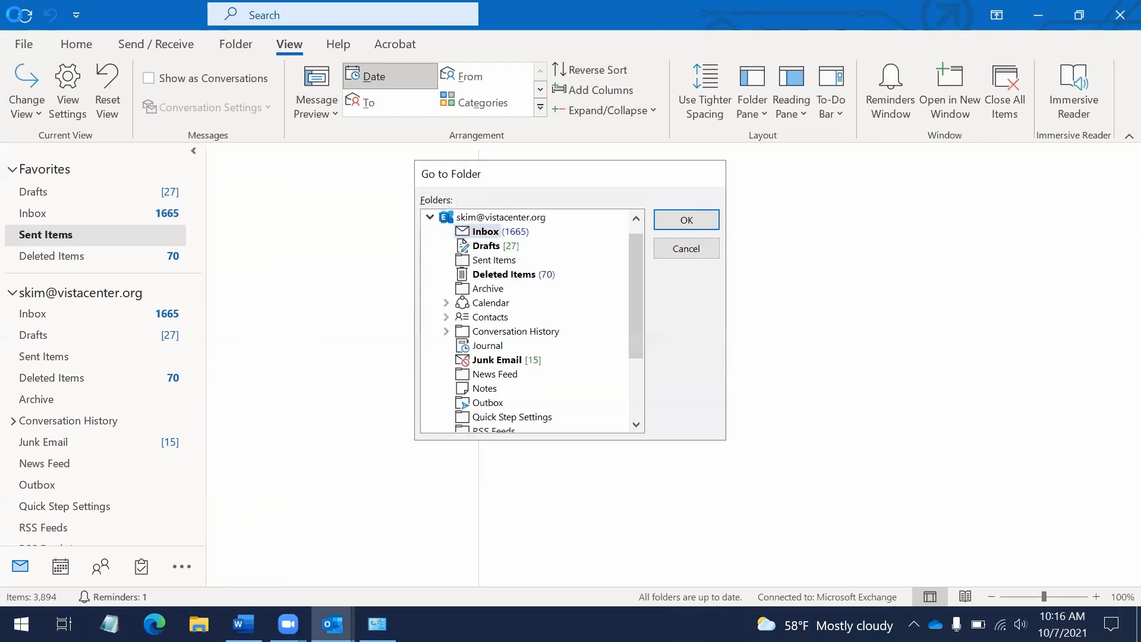
# Return to the Inbox and open the original 'google home' message in its own window
pyautogui.press('Return')
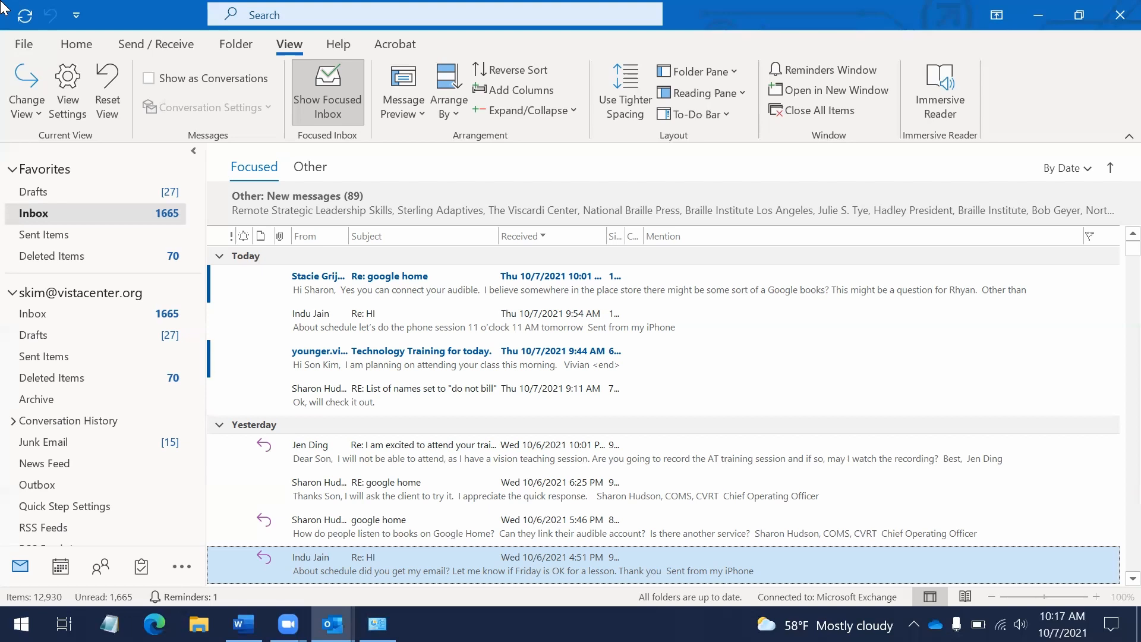
pyautogui.press('Up')
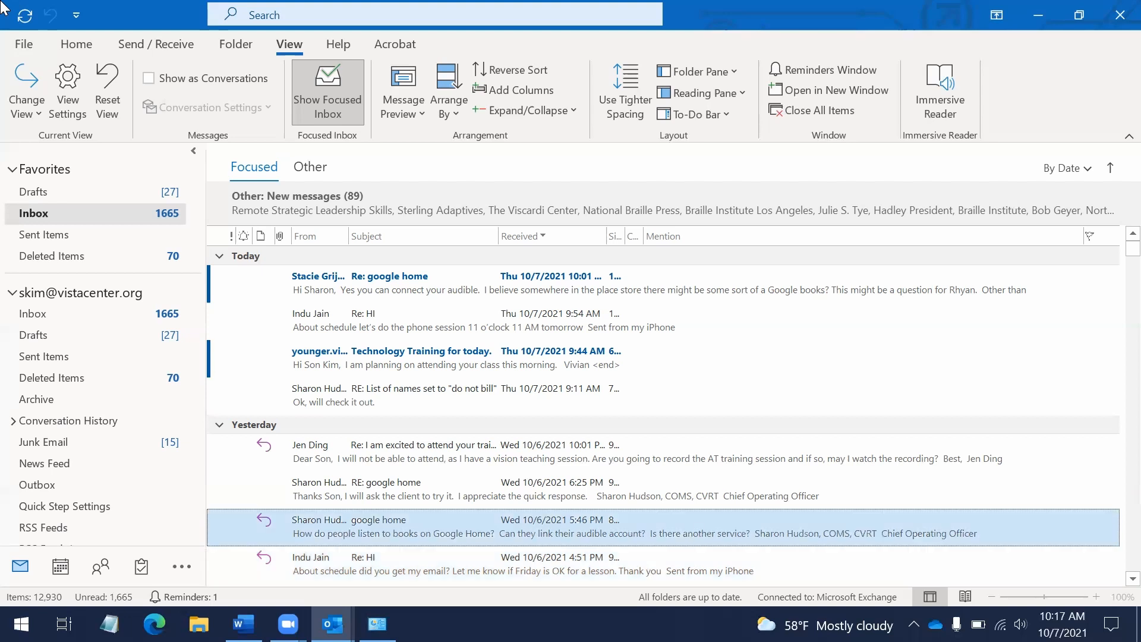
pyautogui.press('Up')
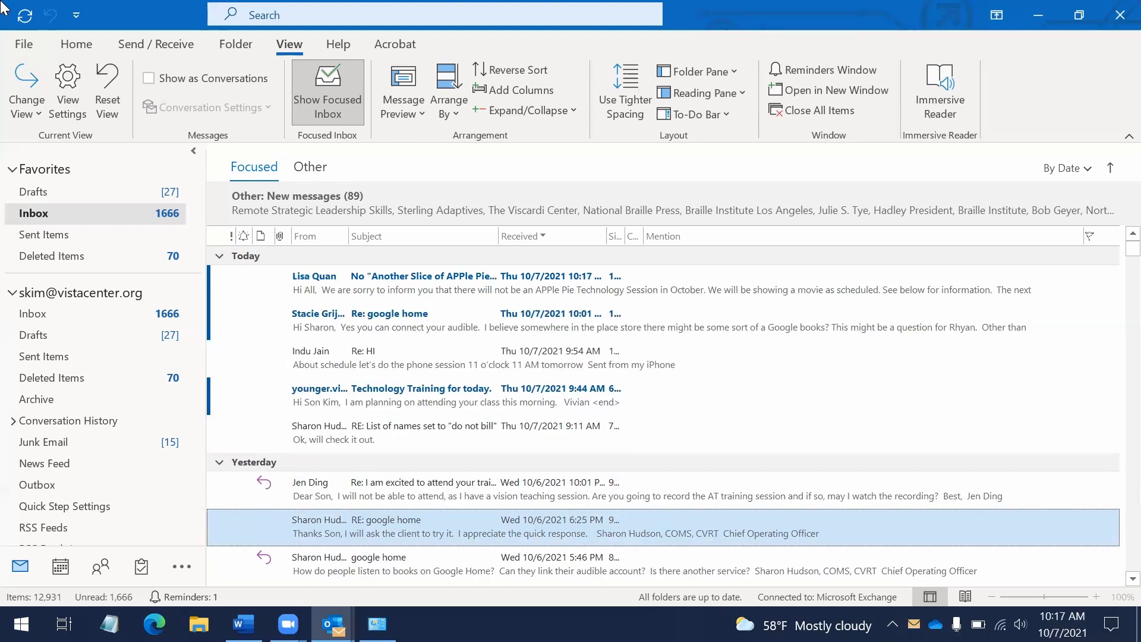
pyautogui.press('Down')
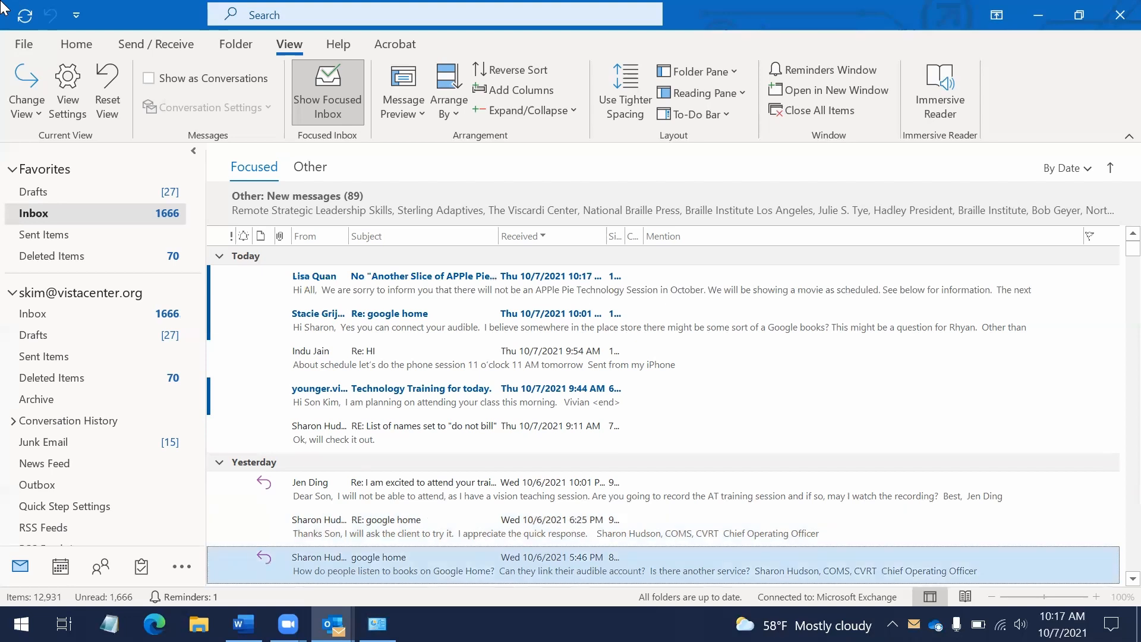
pyautogui.press('Return')
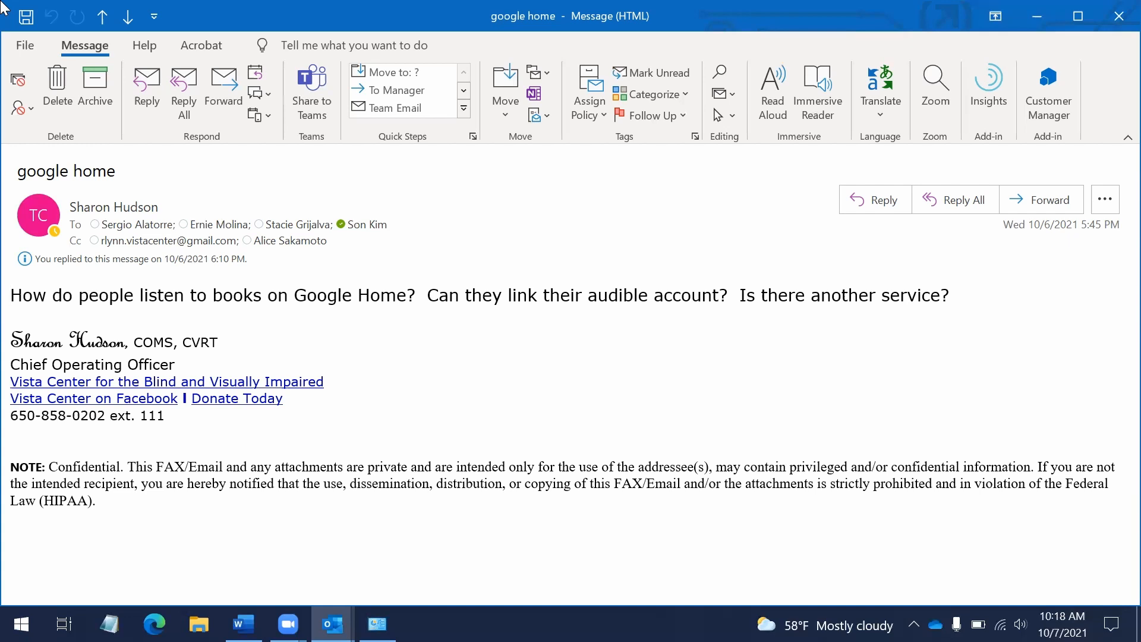
# Reply to the 'google home' message, typing and then erasing the trial word 'test'
pyautogui.hotkey('ctrl', 'r')
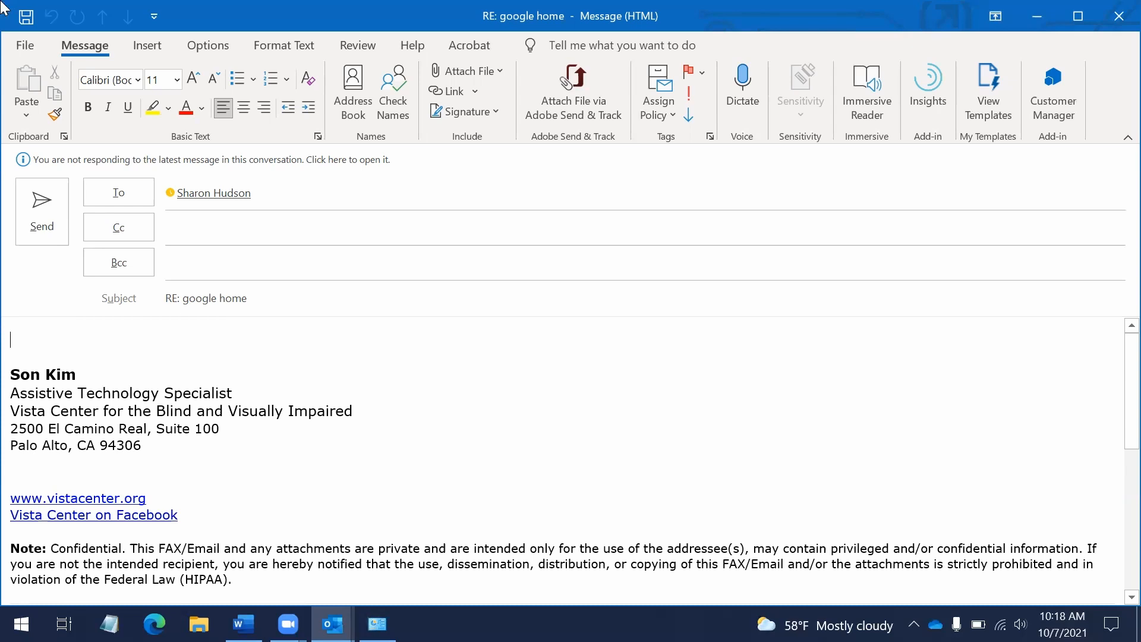
pyautogui.write('test')
pyautogui.press('BackSpace')
pyautogui.press('BackSpace')
pyautogui.press('BackSpace')
pyautogui.press('BackSpace')
# Close the google home reply and discard it without saving changes
pyautogui.press('Escape')
pyautogui.press('Tab')
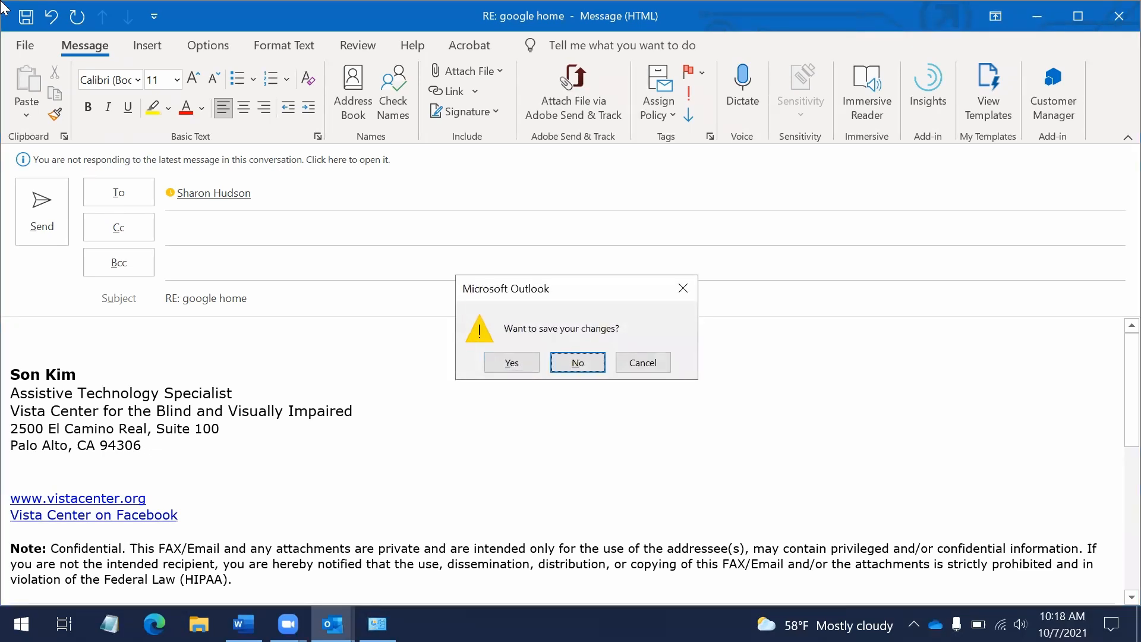
pyautogui.press('Return')
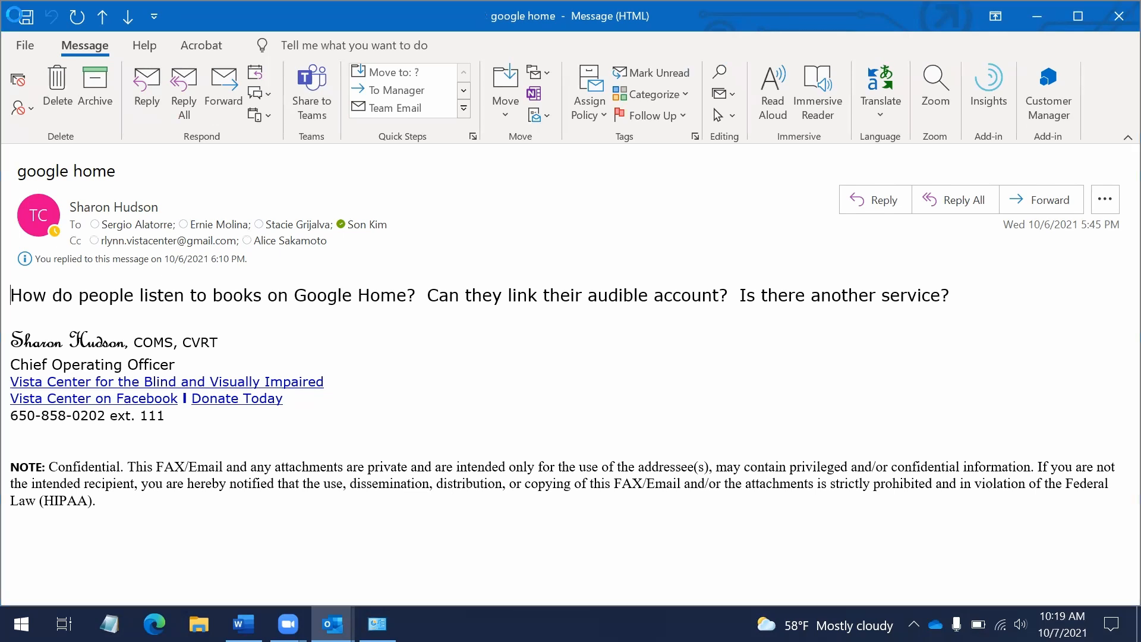
# Forward the google home message to check its signature, then discard the forward and close the message
pyautogui.hotkey('ctrl', 'f')
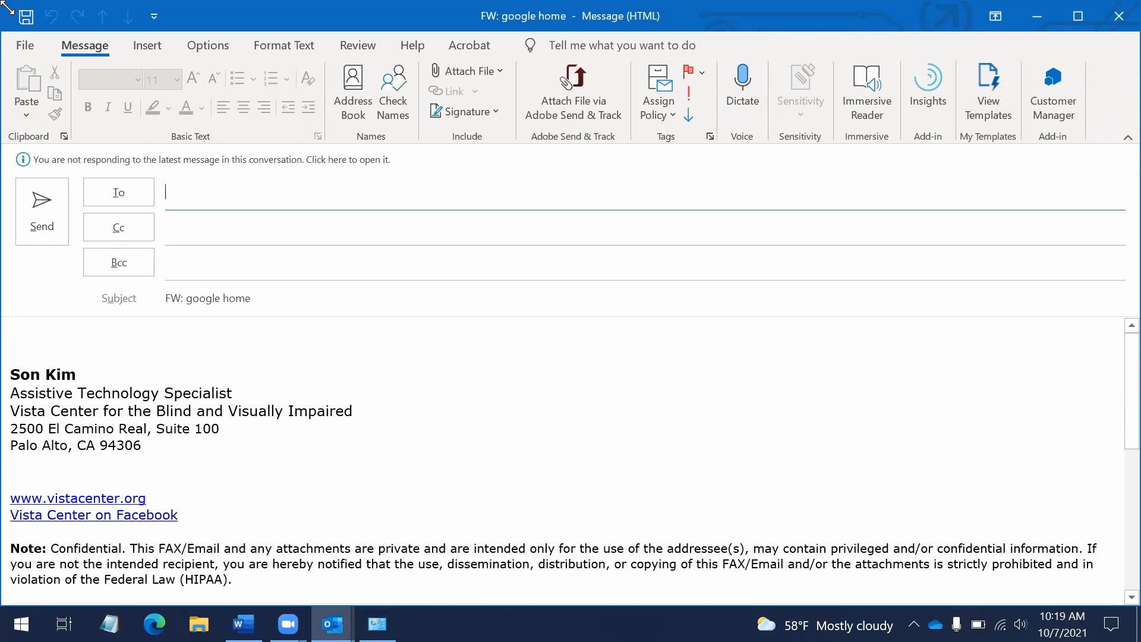
pyautogui.press('Escape')
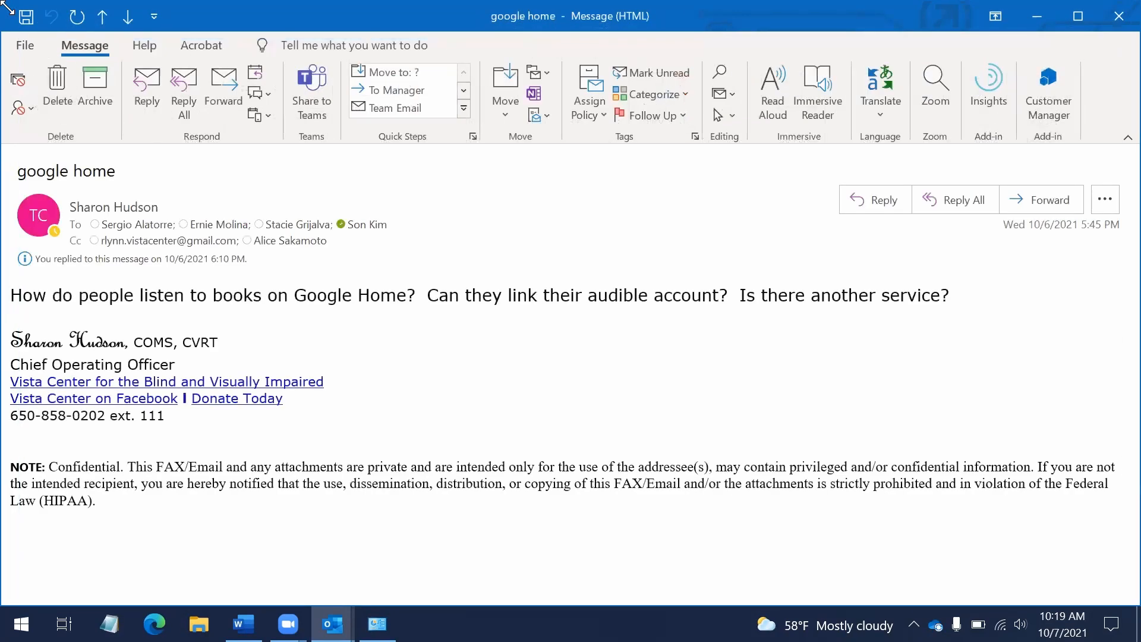
pyautogui.press('Escape')
# Collapse and re-expand the Yesterday group, select its first message, and check the screen reader tray list
pyautogui.press('Left')
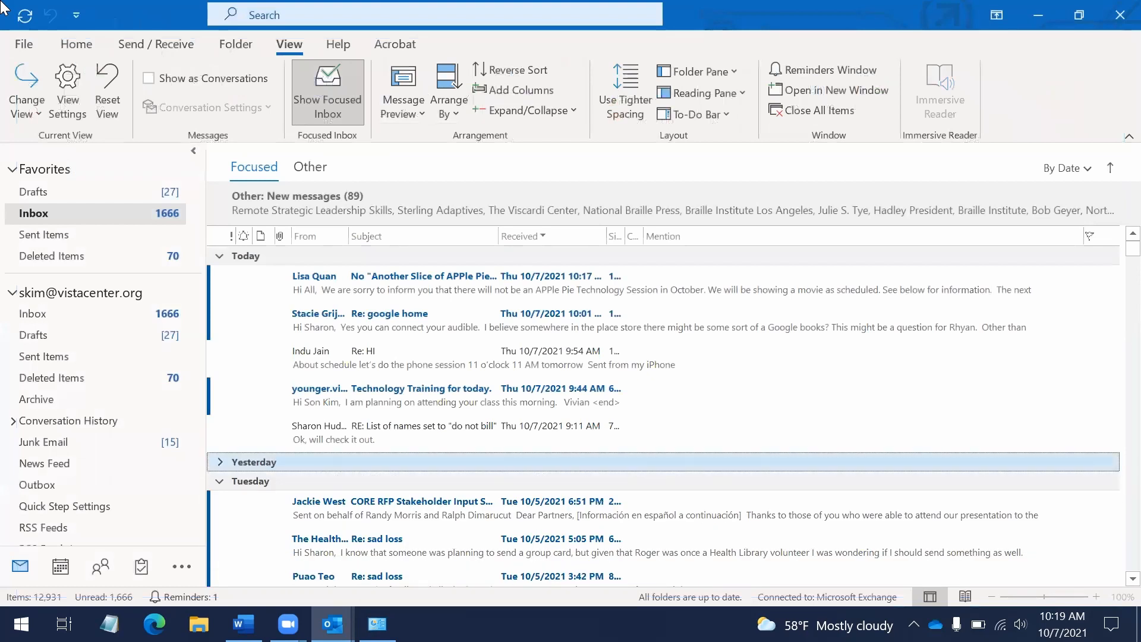
pyautogui.press('Right')
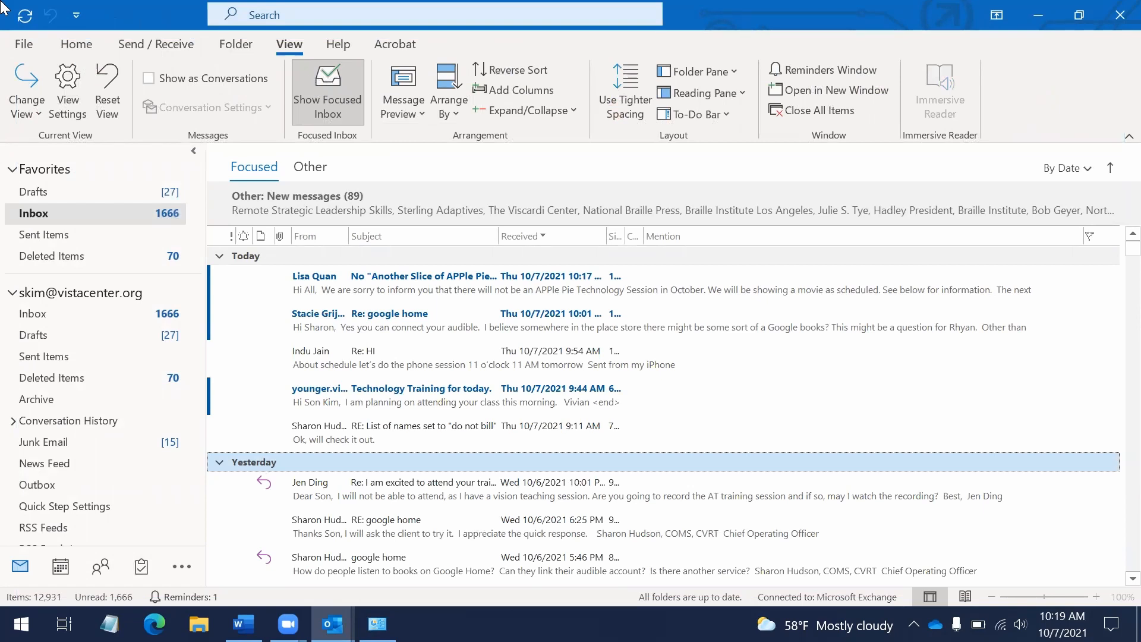
pyautogui.press('Down')
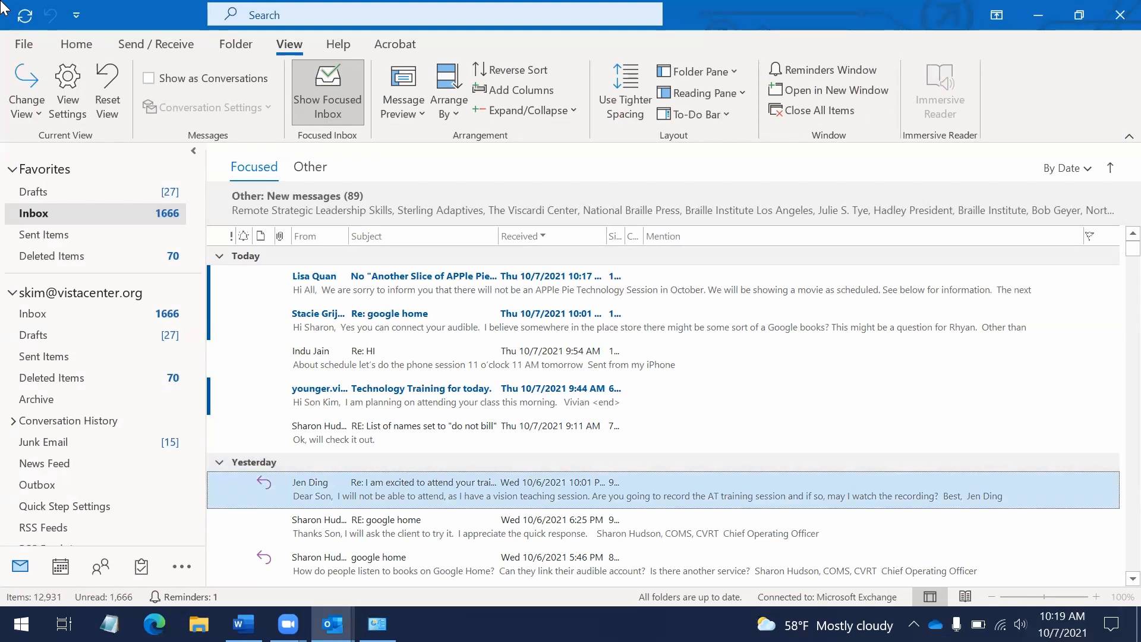
pyautogui.press('Insert+F11')
pyautogui.press('Escape')
# Browse the ribbon command groups through Acrobat to File, then return to the message list
pyautogui.press('alt')
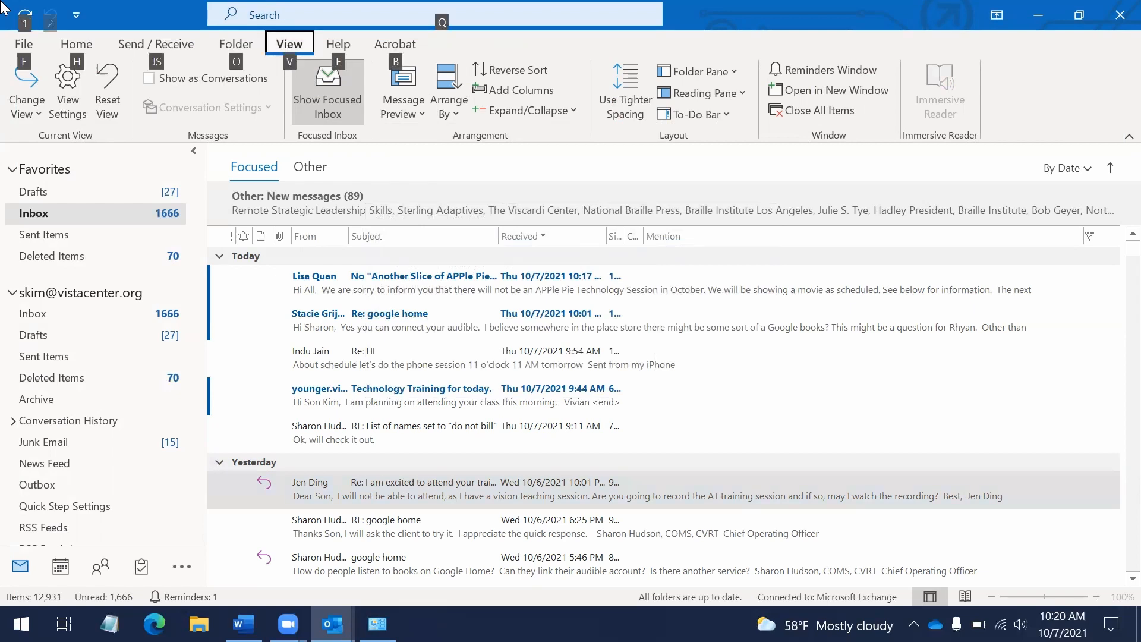
pyautogui.press('Escape')
pyautogui.press('alt')
pyautogui.press('Right')
pyautogui.press('Right')
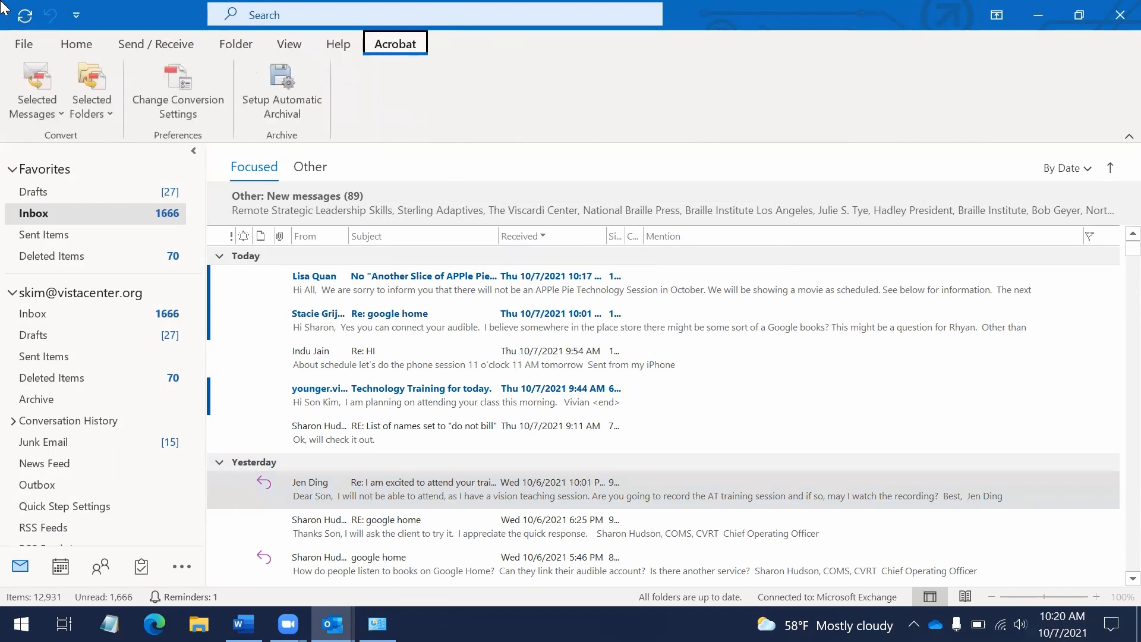
pyautogui.press('Right')
pyautogui.press('Escape')
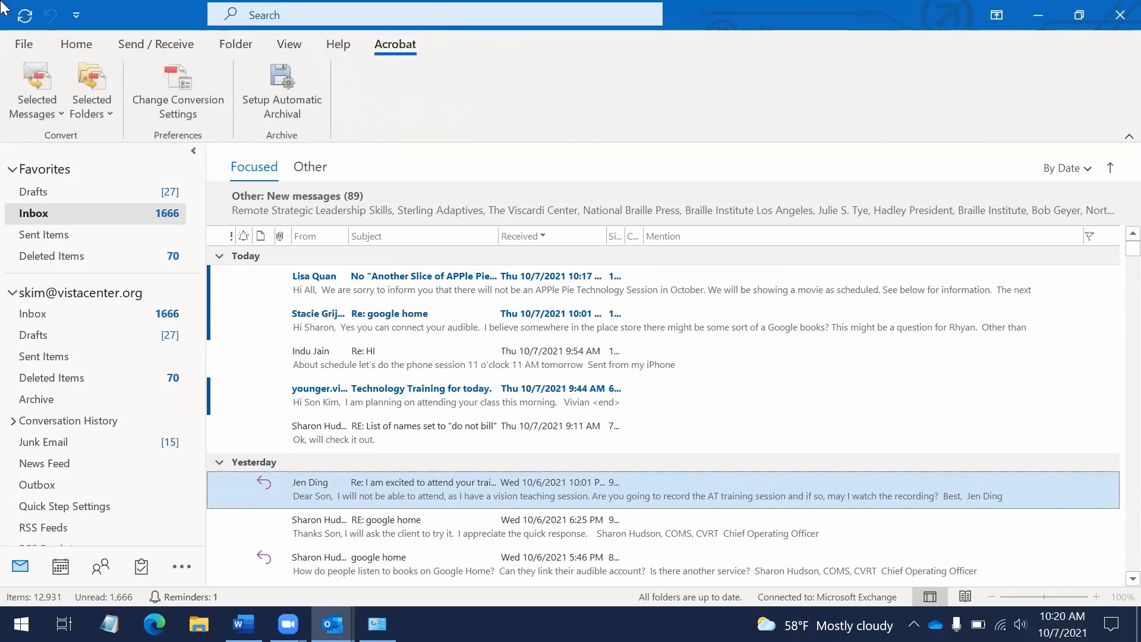
pyautogui.press('Up')
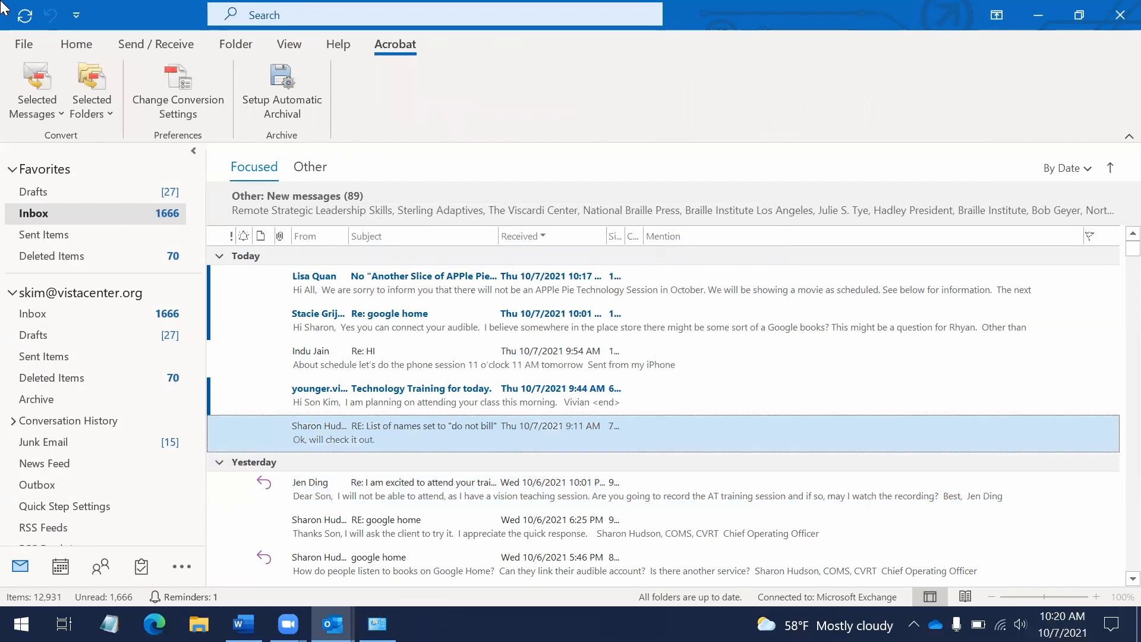
# Open the mailbox search, browse its suggestions, close it, and open the account Info page
pyautogui.press('alt')
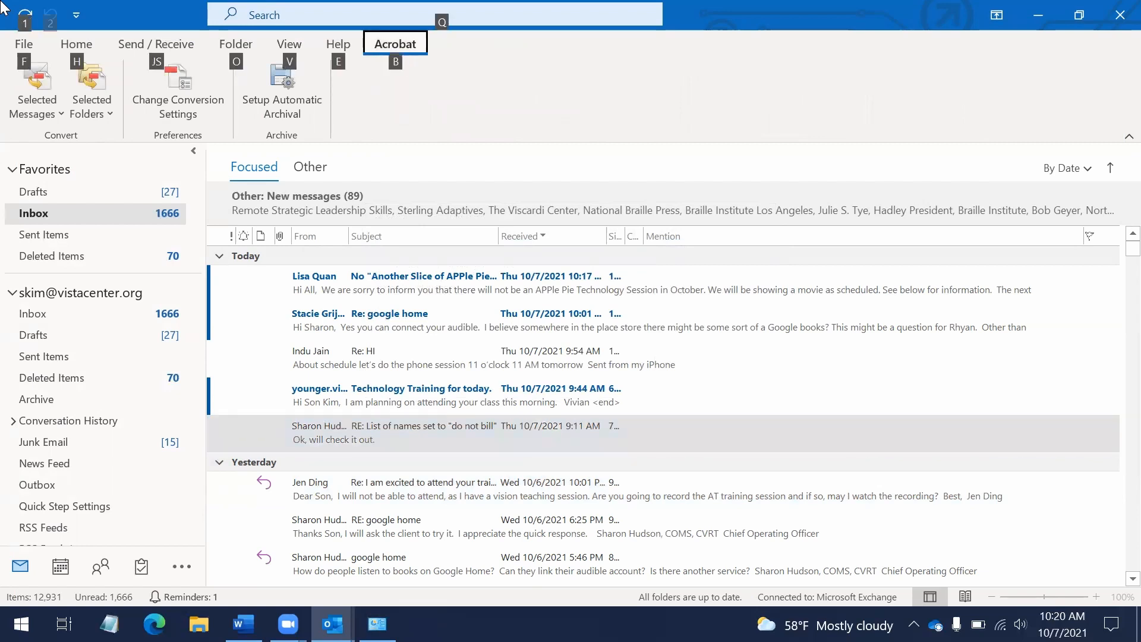
pyautogui.press('q')
pyautogui.press('Up')
pyautogui.press('Up')
pyautogui.press('Up')
pyautogui.press('Up')
pyautogui.press('Up')
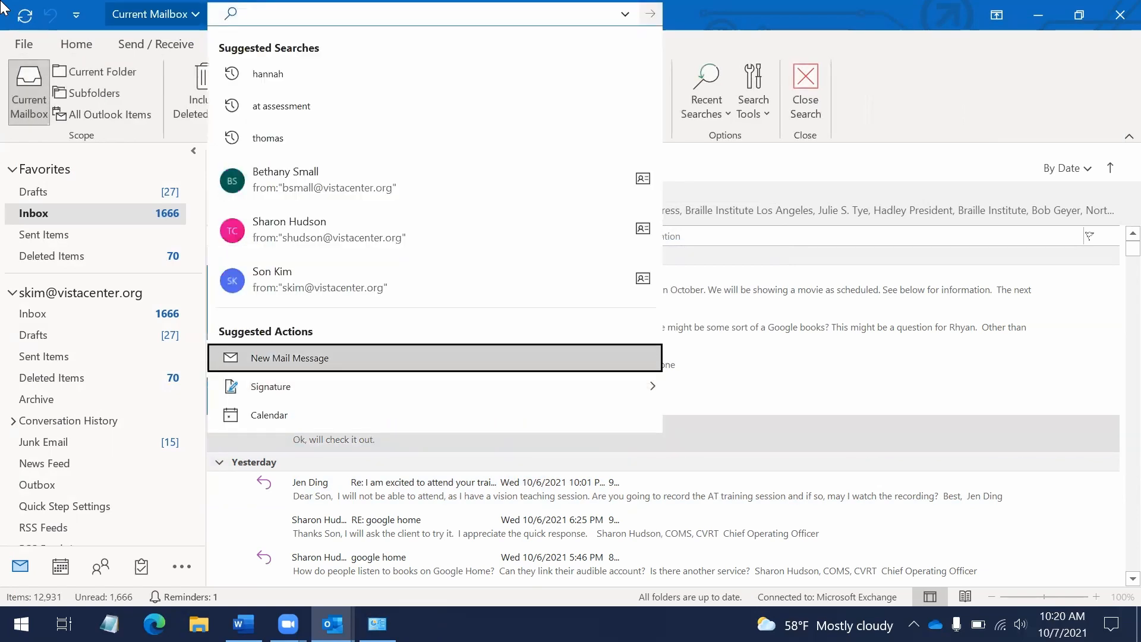
pyautogui.press('Up')
pyautogui.press('Up')
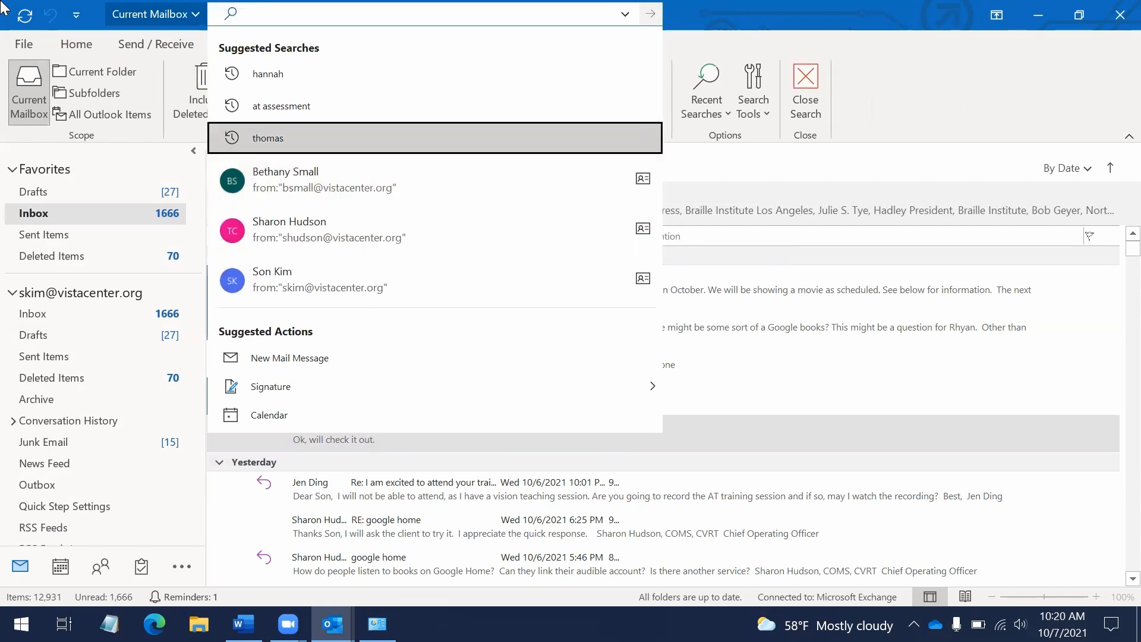
pyautogui.press('Escape')
pyautogui.press('Escape')
pyautogui.hotkey('alt', 'f')
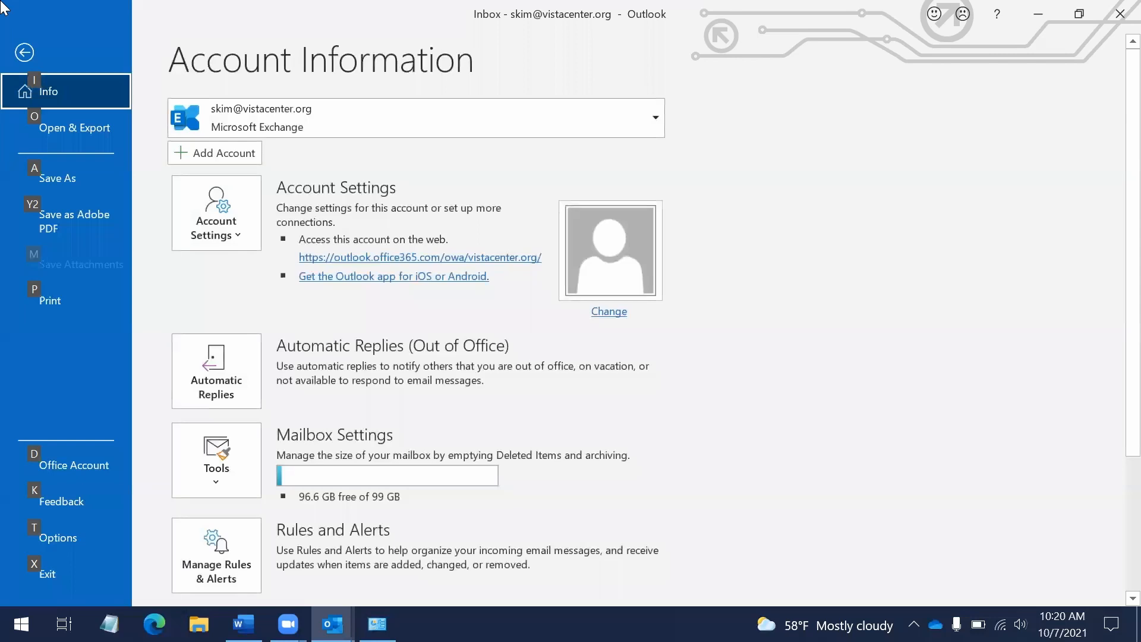
# Close the account Info page and glance at the mail Control Panel before returning to Outlook
pyautogui.press('Escape')
pyautogui.hotkey('alt', 'Tab')
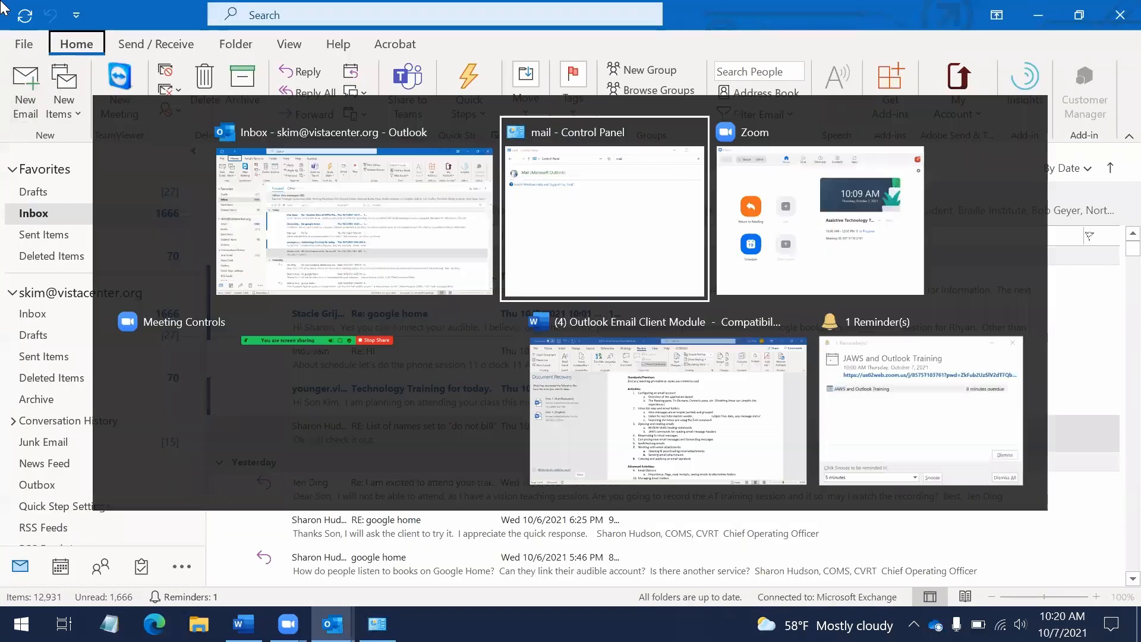
pyautogui.hotkey('alt', 'Tab')
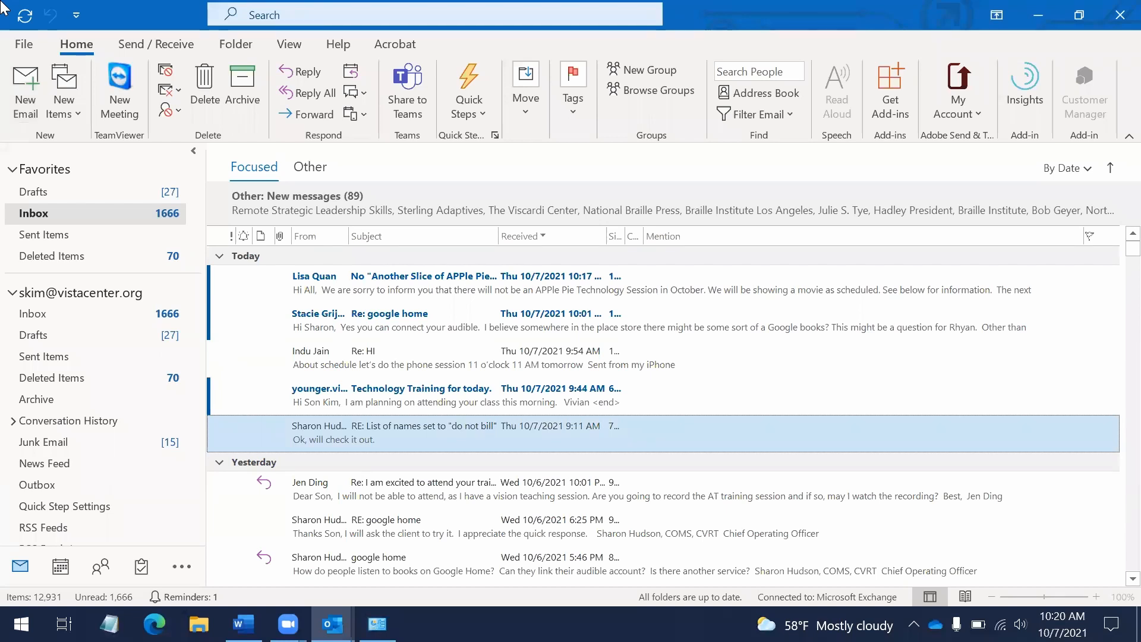
# Browse the File backstage pages from Open & Export down to Feedback, then open Outlook Options
pyautogui.hotkey('alt', 'f')
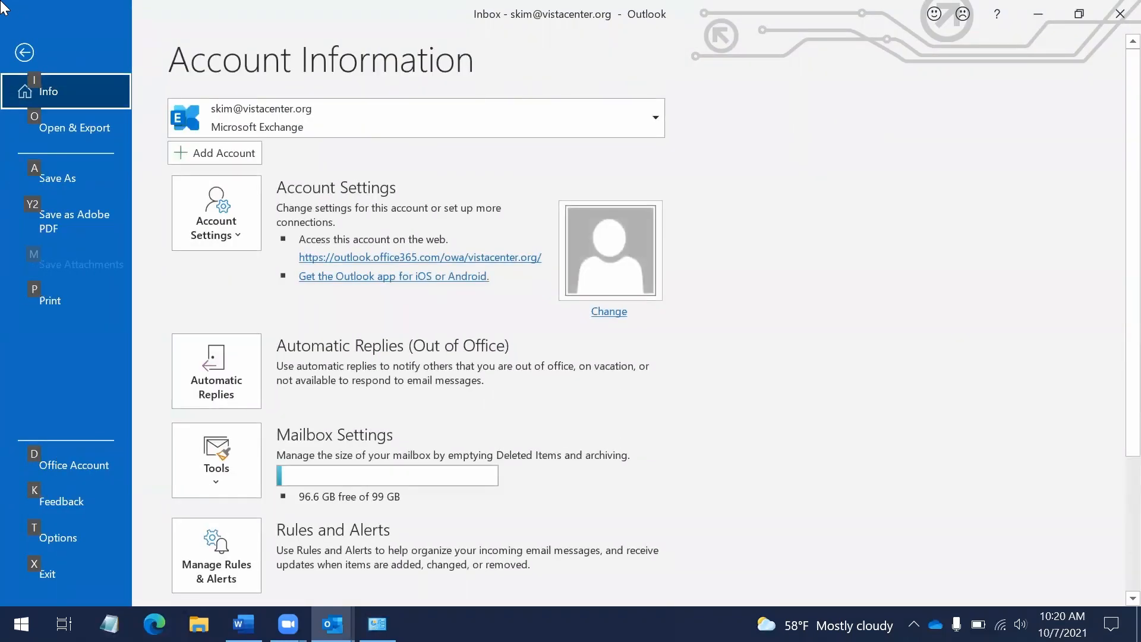
pyautogui.press('o')
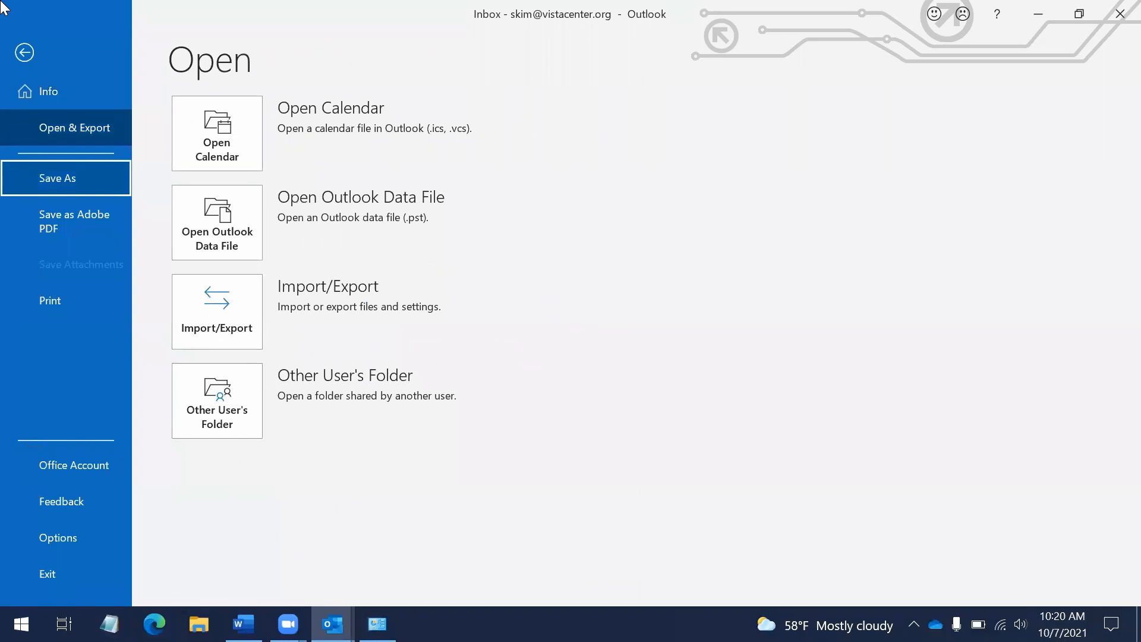
pyautogui.press('Up')
pyautogui.press('Up')
pyautogui.press('Up')
pyautogui.press('Down')
pyautogui.press('Down')
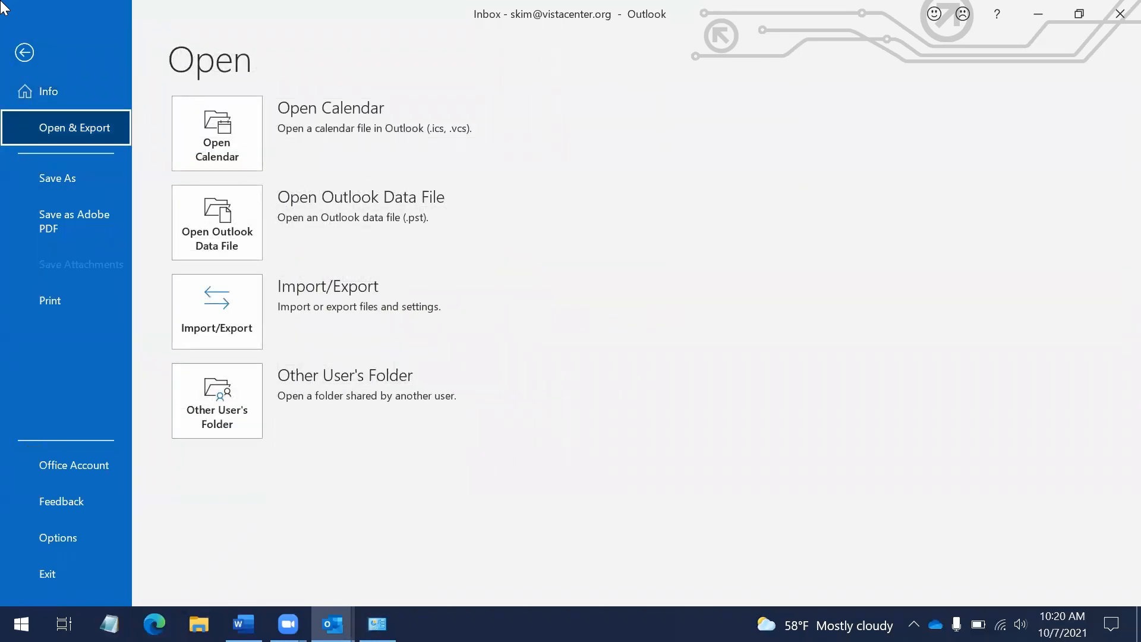
pyautogui.press('Down')
pyautogui.press('Down')
pyautogui.press('Down')
pyautogui.press('Down')
pyautogui.press('Down')
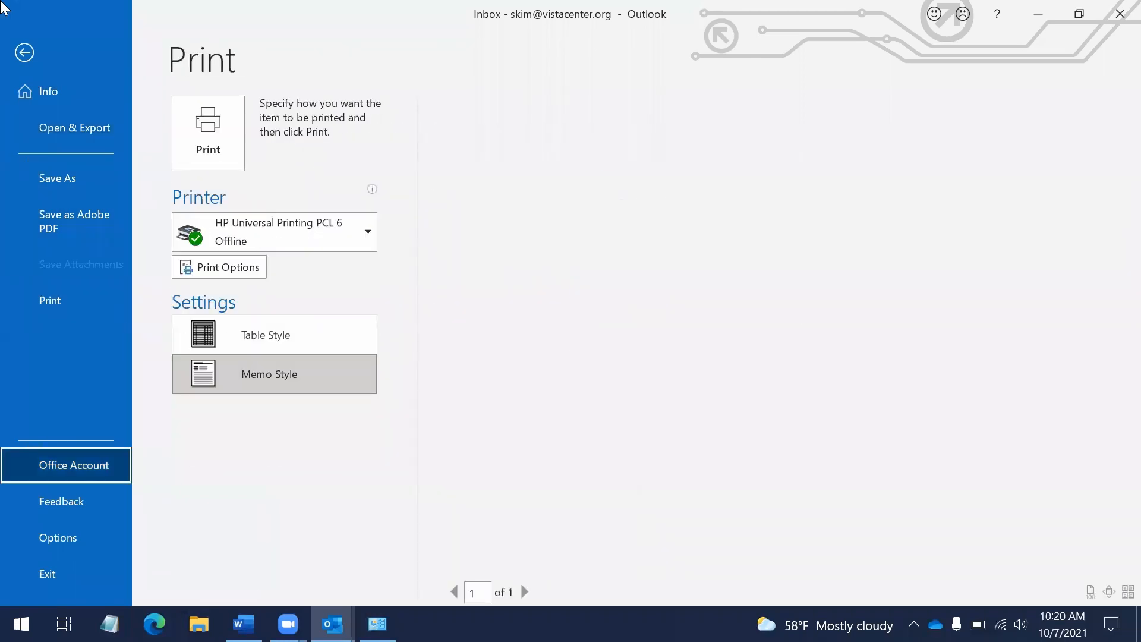
pyautogui.press('Down')
pyautogui.press('Return')
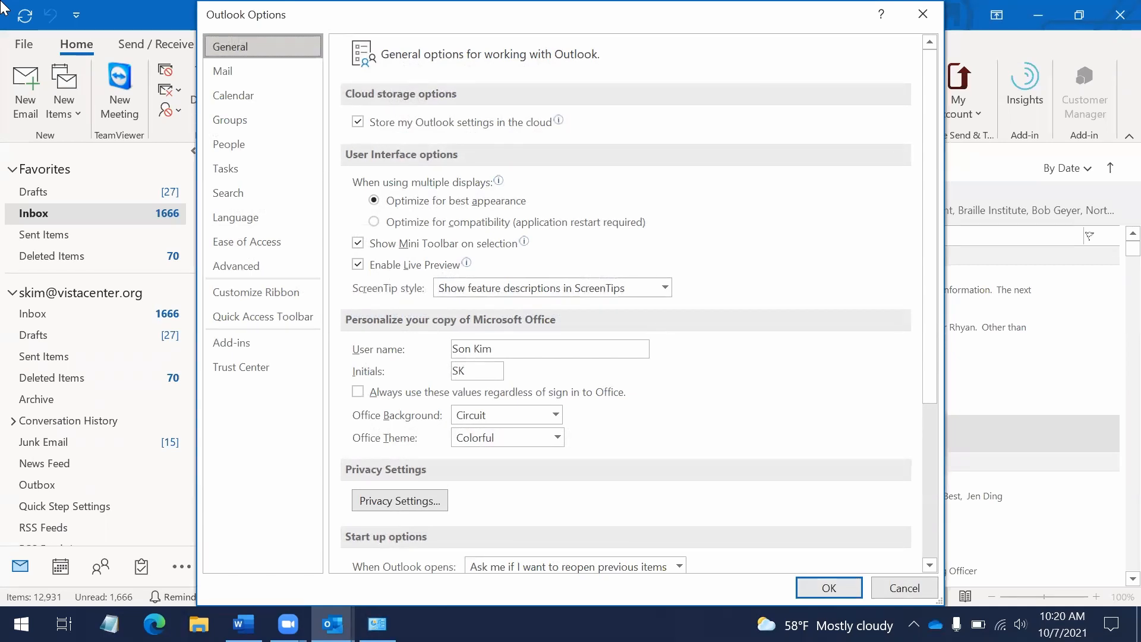
# Step through the Options categories from Mail to Trust Center, ending back on Quick Access Toolbar
pyautogui.press('Down')
pyautogui.press('Up')
pyautogui.press('Down')
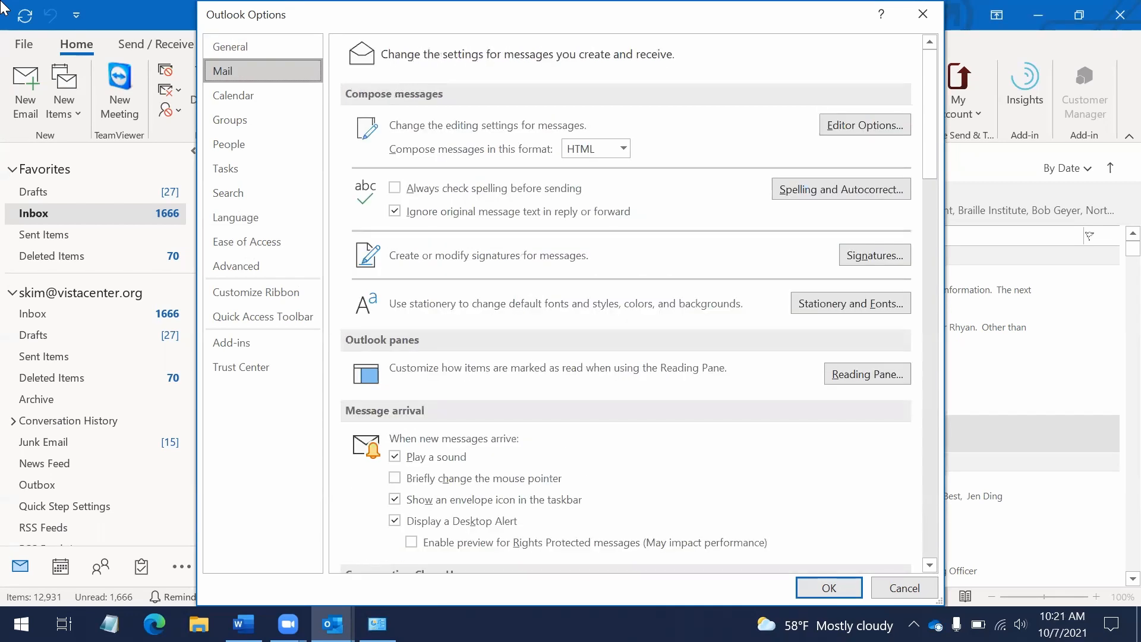
pyautogui.press('Down')
pyautogui.press('Down')
pyautogui.press('Down')
pyautogui.press('Down')
pyautogui.press('Down')
pyautogui.press('Down')
pyautogui.press('Down')
pyautogui.press('Down')
pyautogui.press('Down')
pyautogui.press('Down')
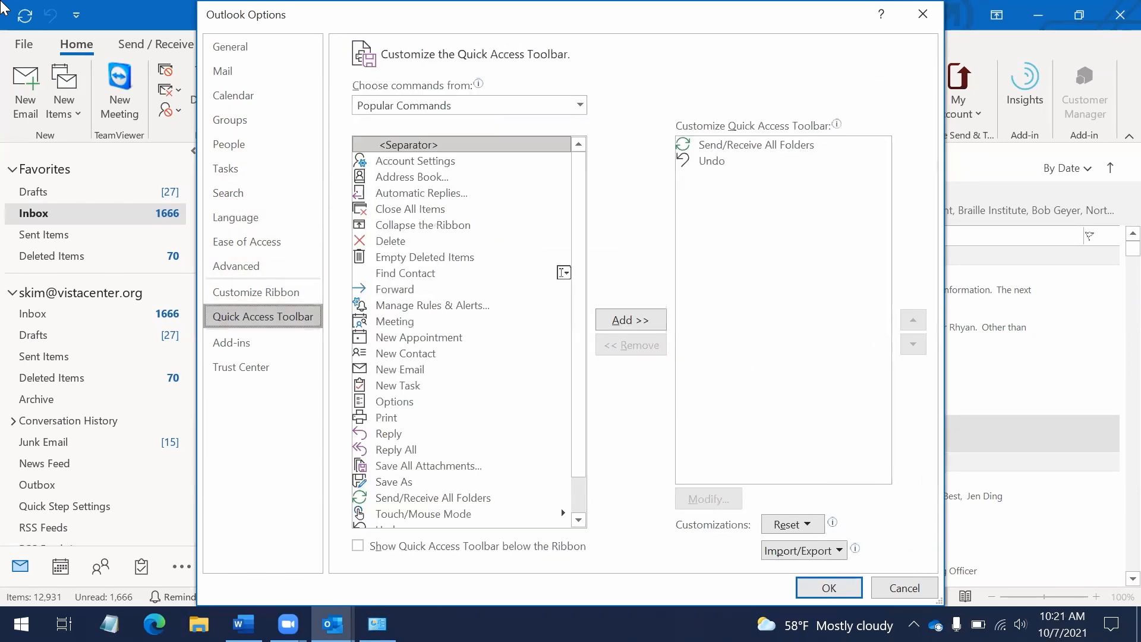
pyautogui.press('Down')
pyautogui.press('Down')
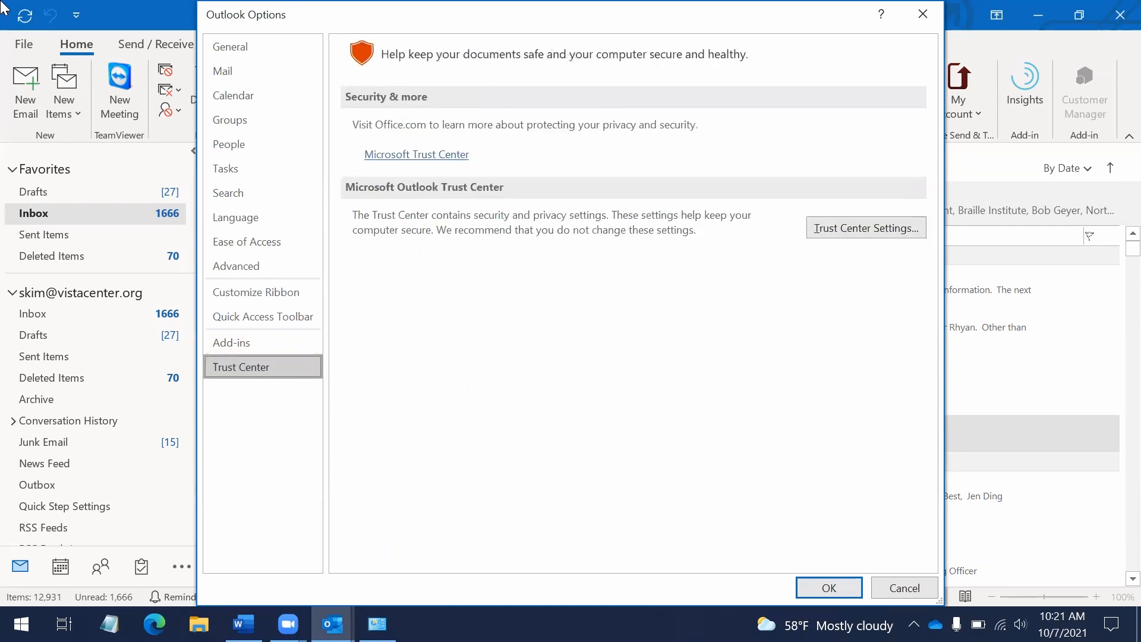
pyautogui.press('Up')
pyautogui.press('Up')
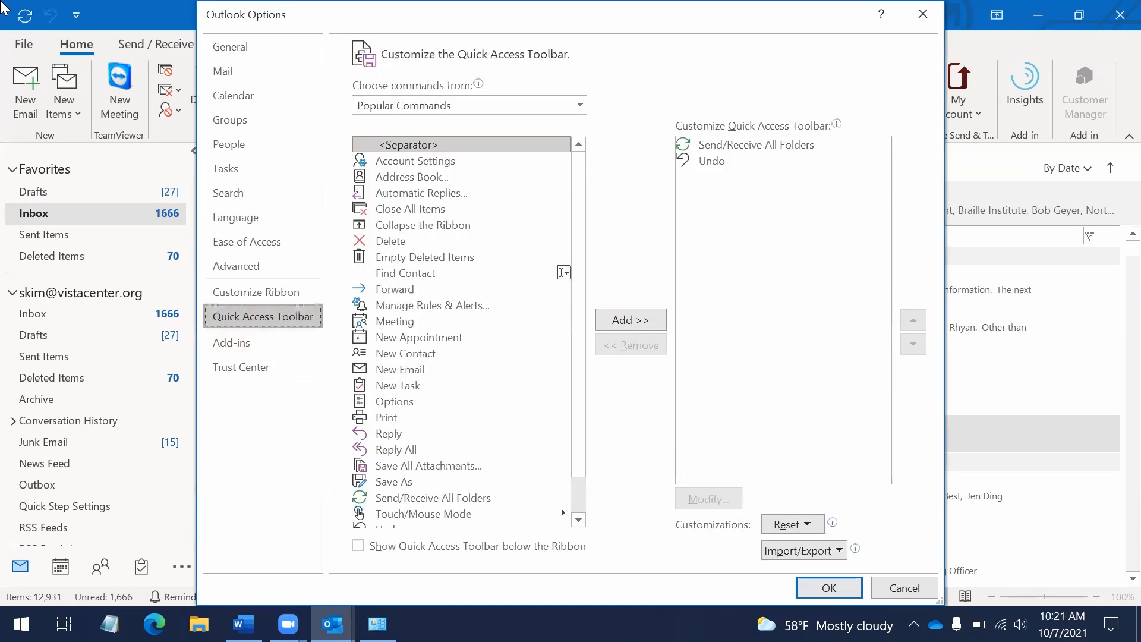
pyautogui.press('Up')
pyautogui.press('Up')
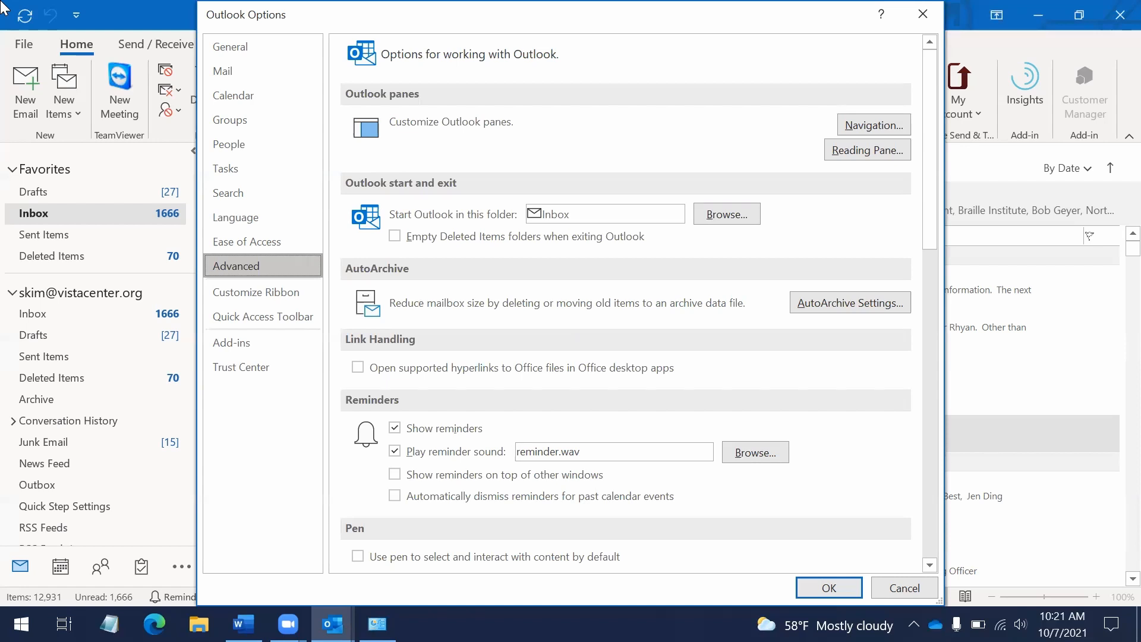
# Open the Reading Pane options from Advanced and toggle mark-as-read-on-selection off and back on
pyautogui.press('Tab')
pyautogui.press('Tab')
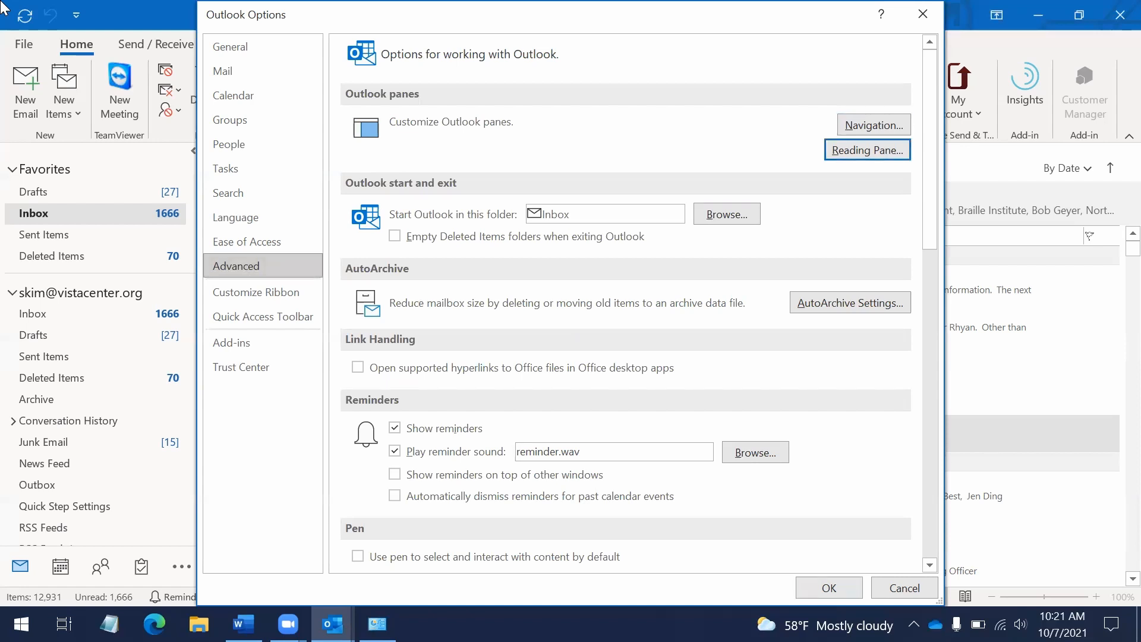
pyautogui.press('Return')
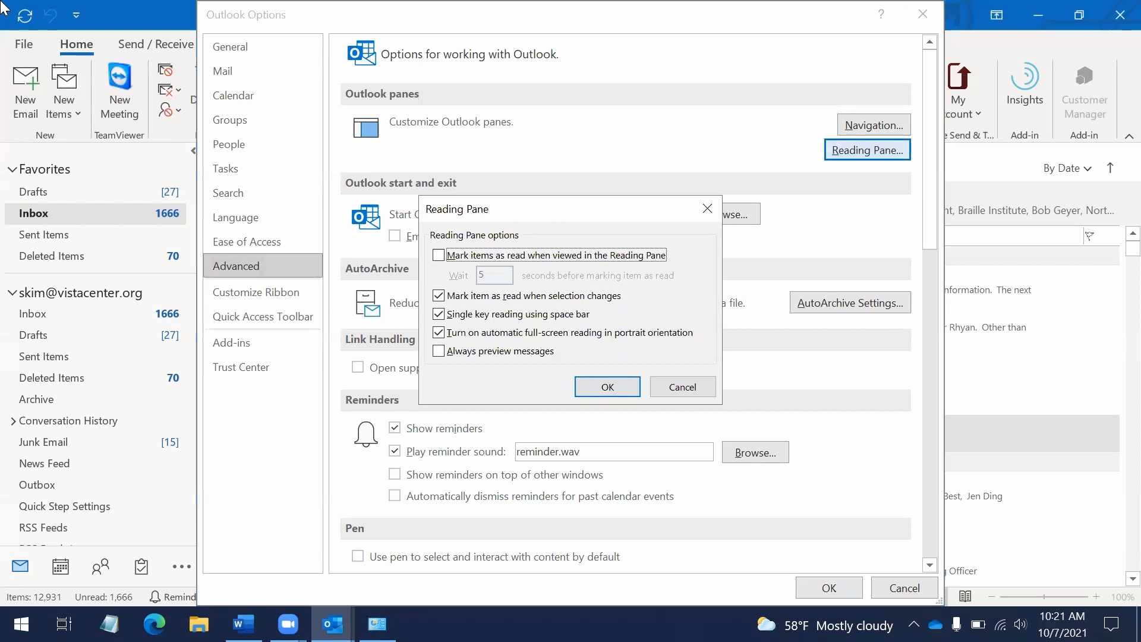
pyautogui.press('Tab')
pyautogui.hotkey('shift', 'Tab')
pyautogui.press('Tab')
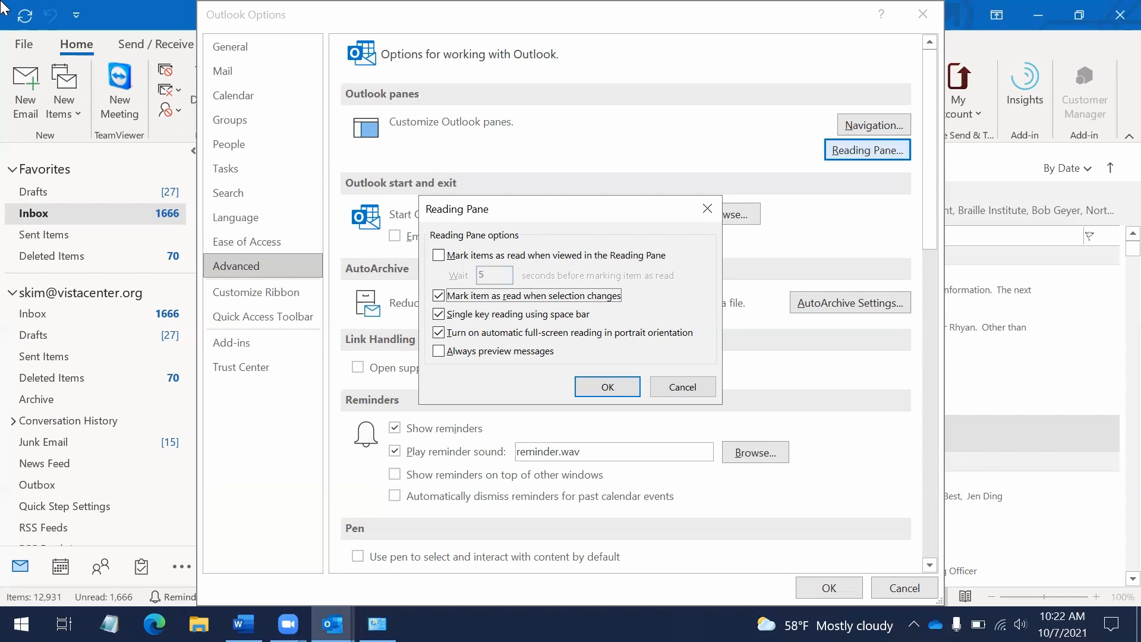
pyautogui.hotkey('shift', 'Tab')
pyautogui.press('Tab')
pyautogui.press('space')
pyautogui.press('space')
pyautogui.press('space')
pyautogui.press('space')
# Toggle full-screen portrait reading off and back on, leaving single key reading and preview unchanged
pyautogui.press('Tab')
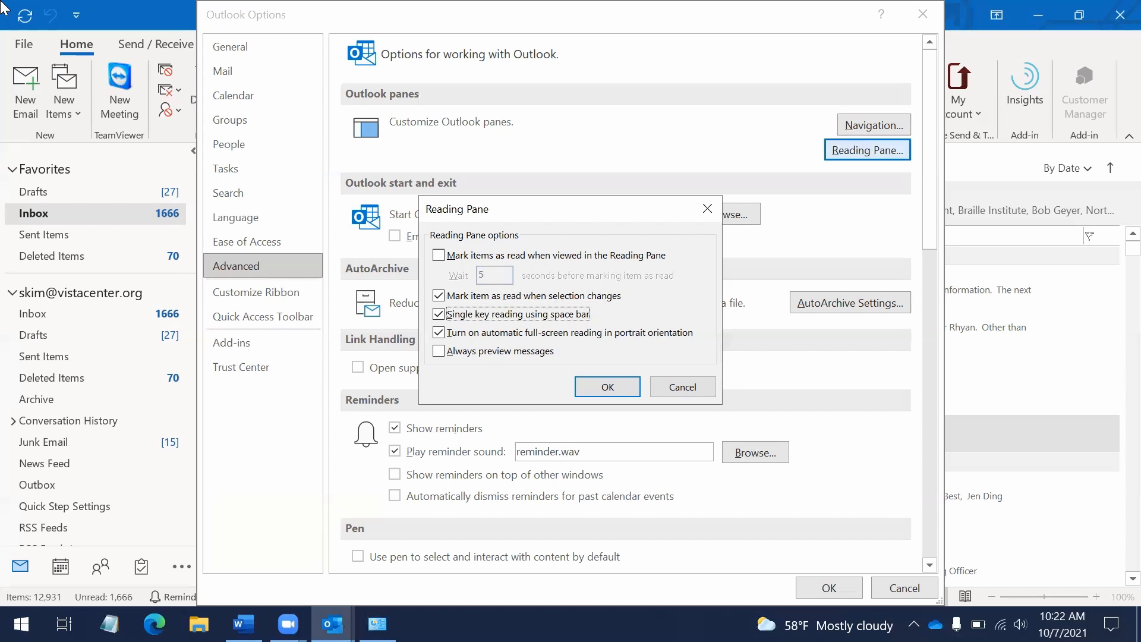
pyautogui.press('Tab')
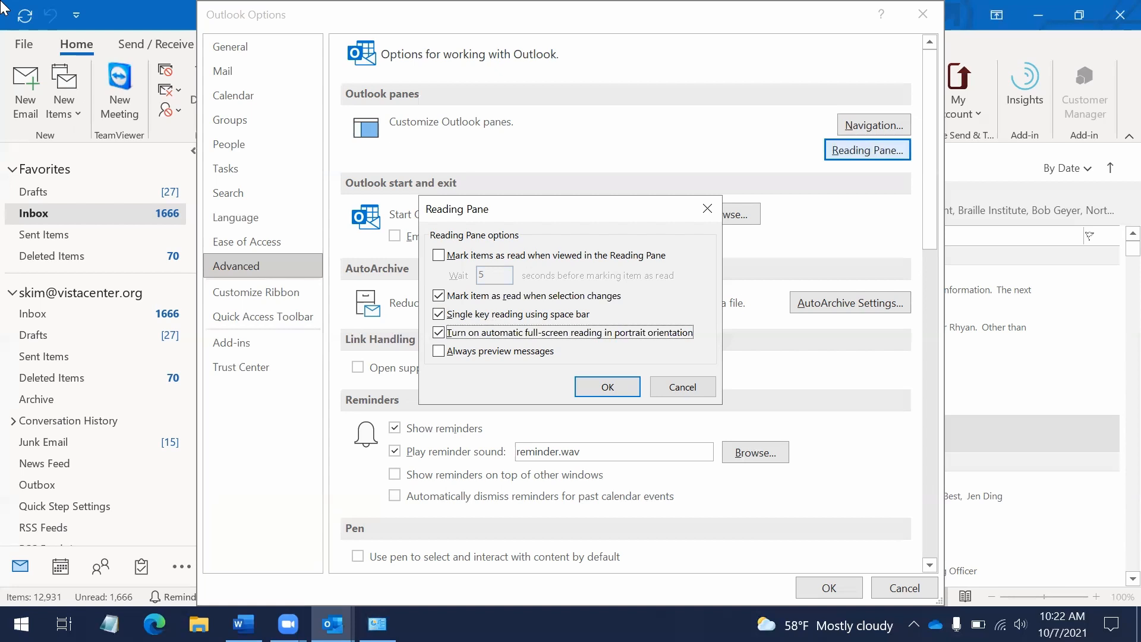
pyautogui.press('space')
pyautogui.press('Up')
pyautogui.press('Down')
pyautogui.press('space')
pyautogui.press('Tab')
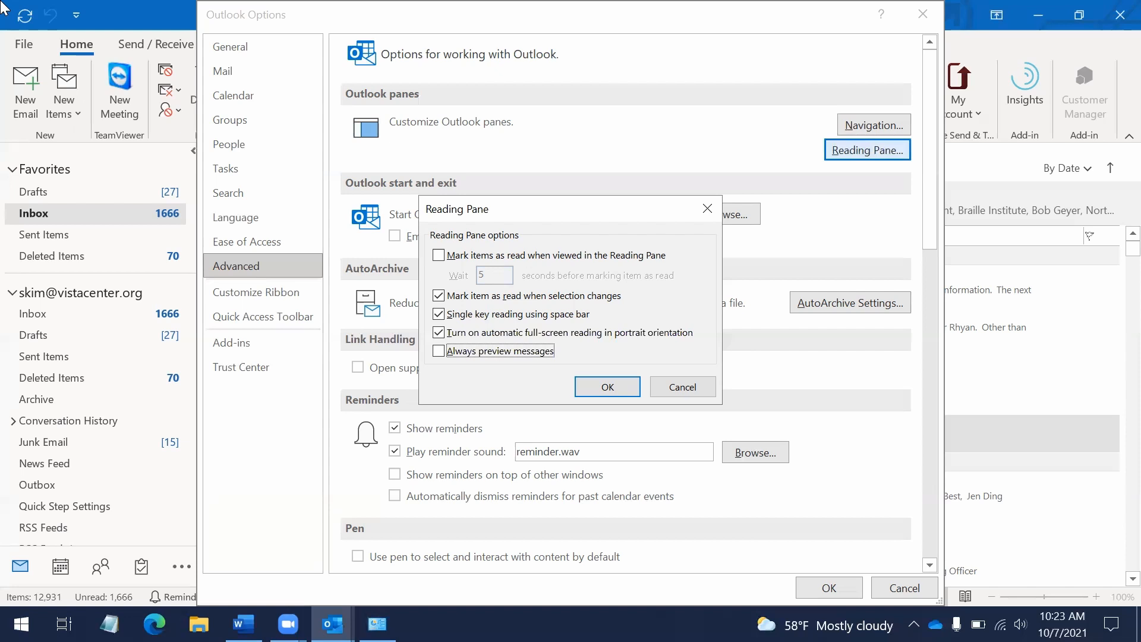
pyautogui.press('Tab')
# Cancel the Reading Pane options and review the start folder, AutoArchive, Reminders and Export settings
pyautogui.press('Tab')
pyautogui.press('Return')
pyautogui.press('Tab')
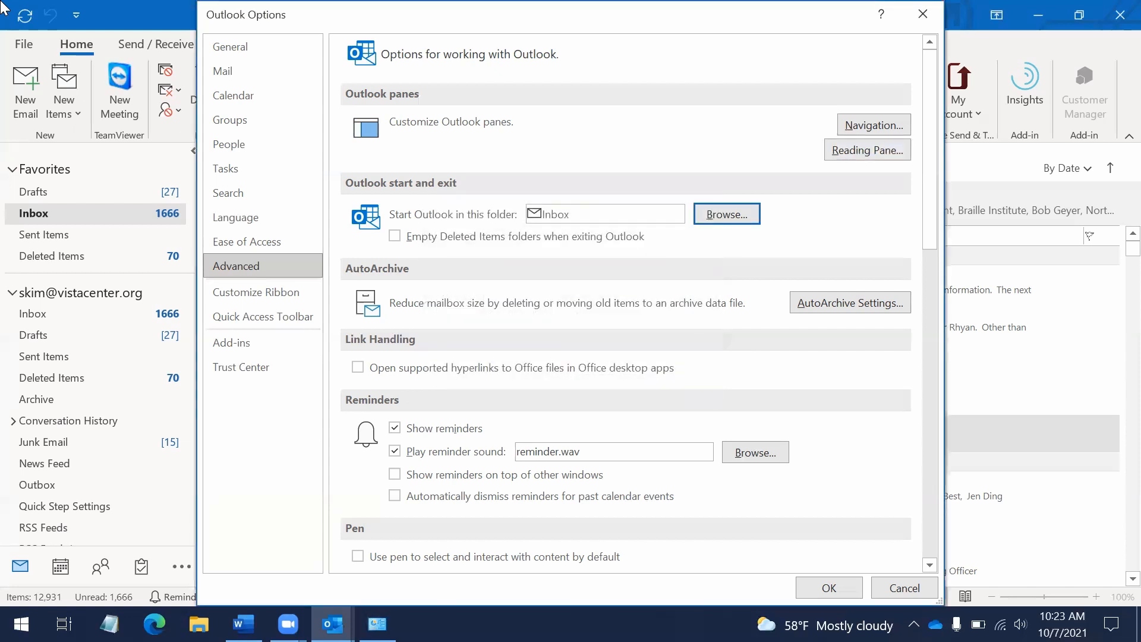
pyautogui.press('Tab')
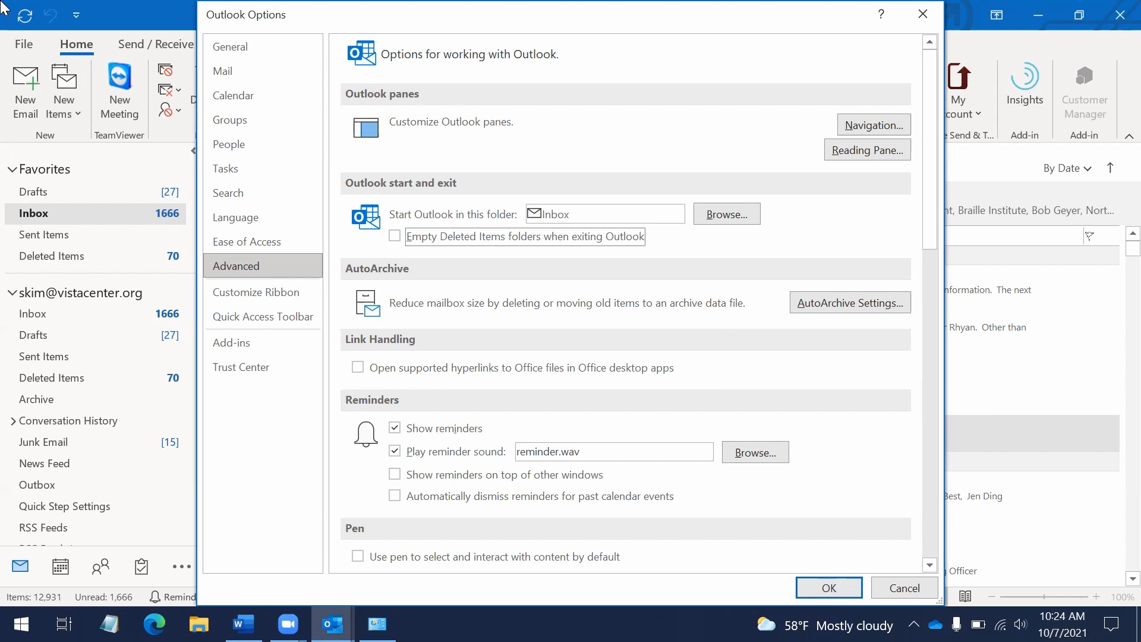
pyautogui.press('Tab')
pyautogui.press('Tab')
pyautogui.press('Tab')
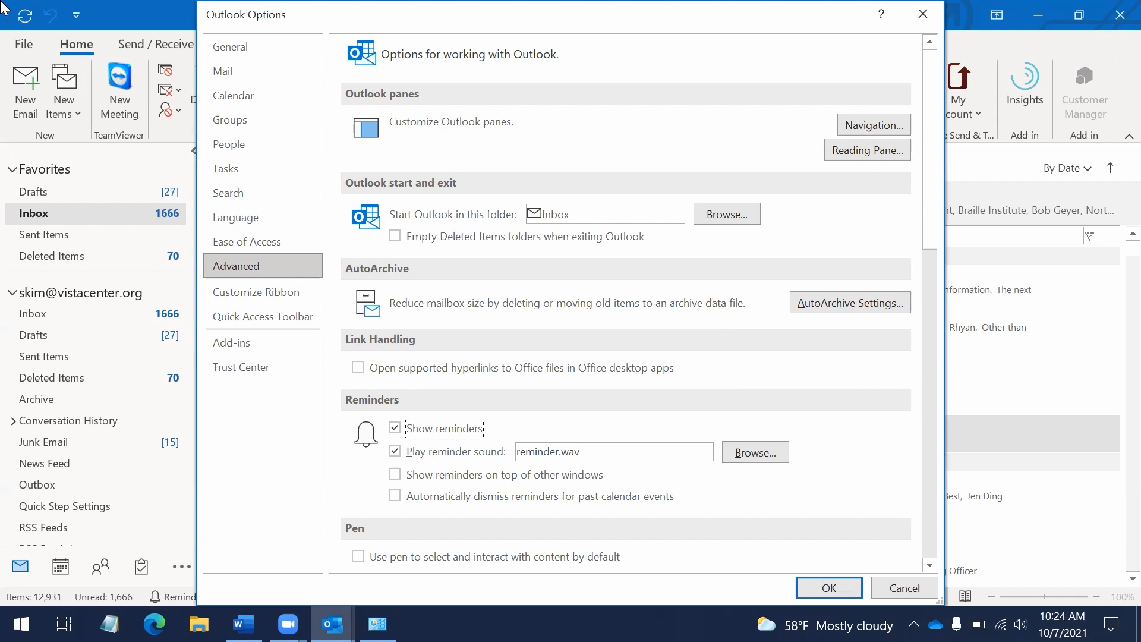
pyautogui.press('Tab')
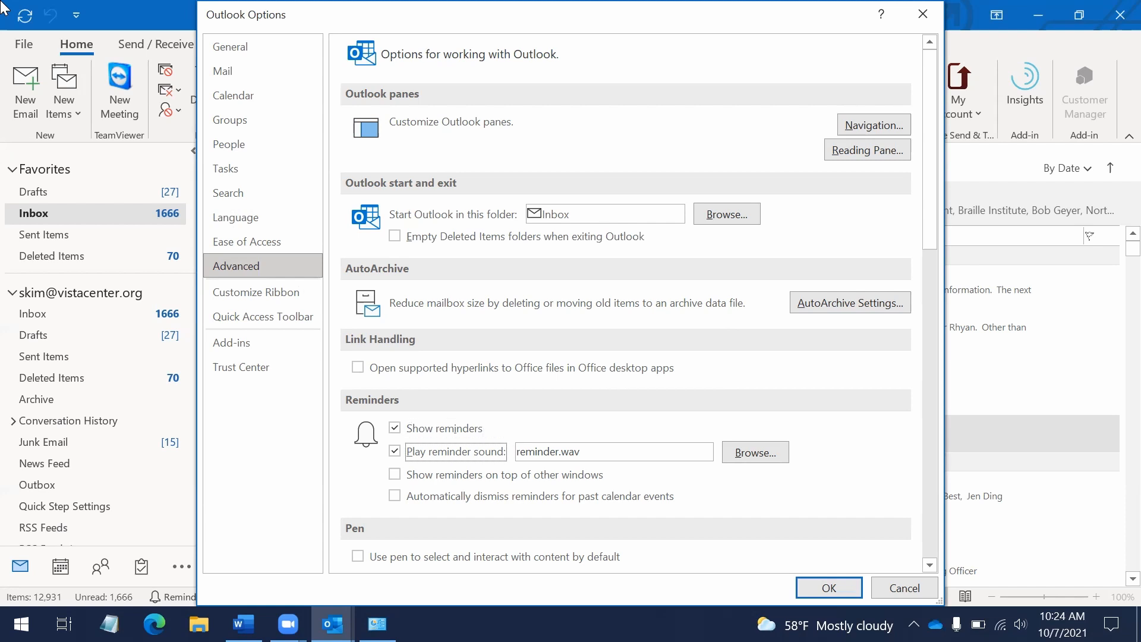
pyautogui.press('Tab')
pyautogui.press('Tab')
pyautogui.press('Tab')
pyautogui.press('Tab')
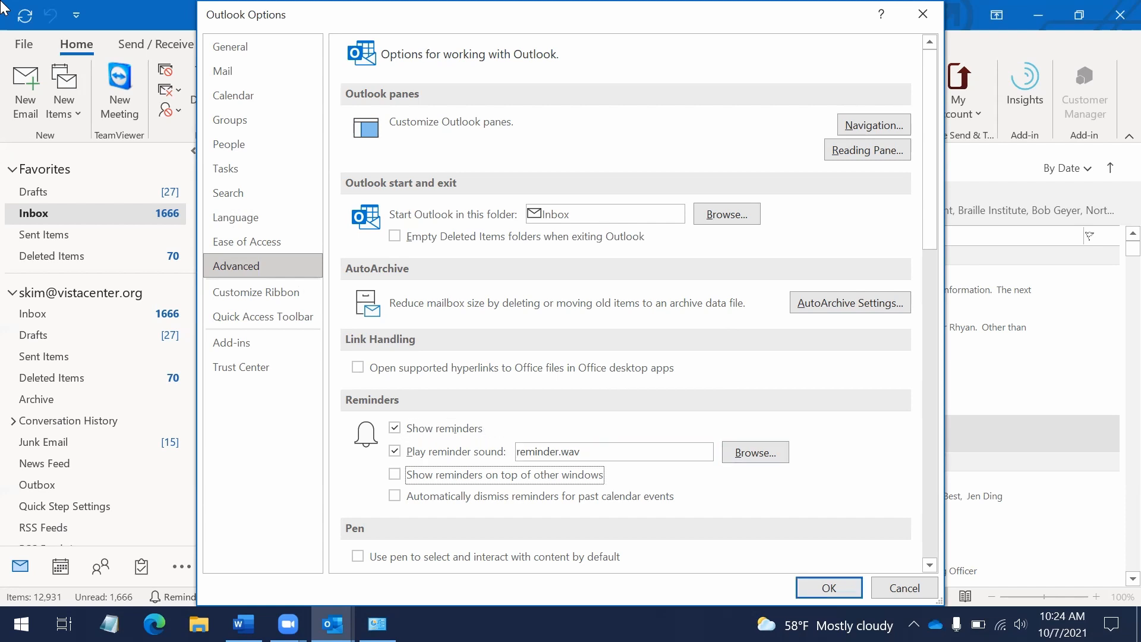
pyautogui.press('Tab')
pyautogui.press('Tab')
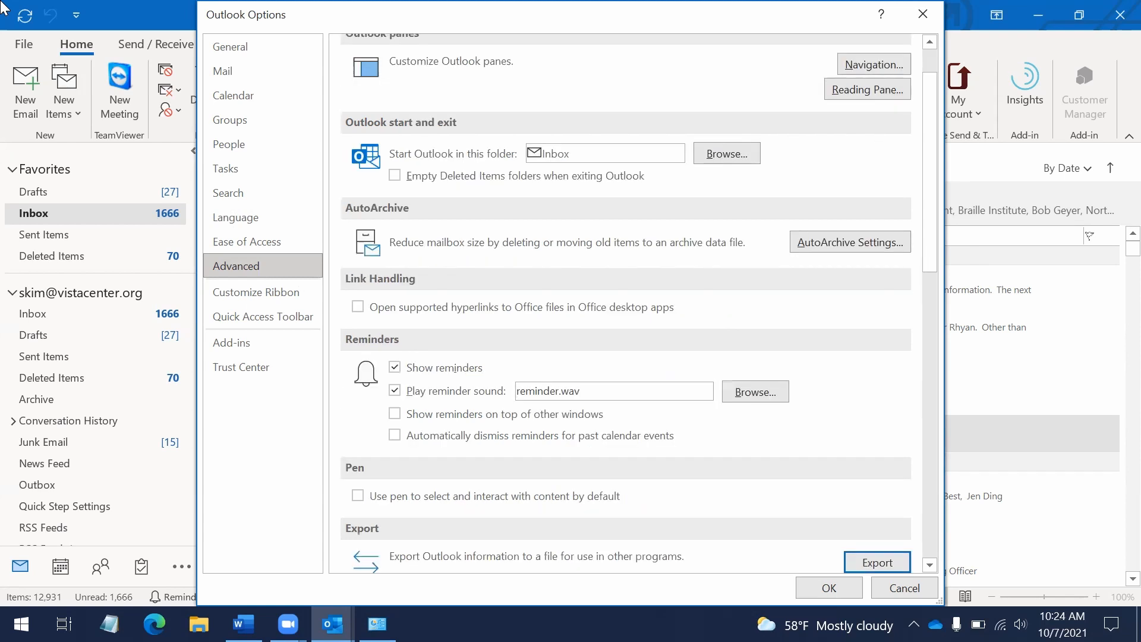
pyautogui.press('Tab')
pyautogui.press('Tab')
pyautogui.press('Tab')
pyautogui.press('Tab')
pyautogui.hotkey('shift', 'Tab')
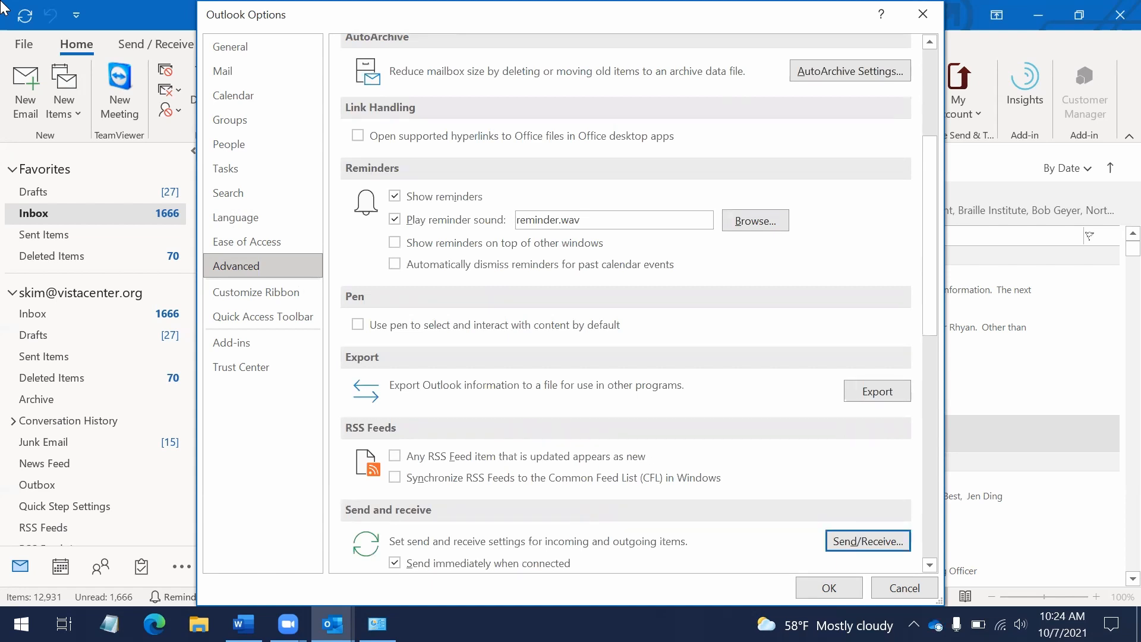
pyautogui.hotkey('shift', 'Tab')
pyautogui.hotkey('shift', 'Tab')
pyautogui.hotkey('shift', 'Tab')
pyautogui.hotkey('shift', 'Tab')
pyautogui.hotkey('shift', 'Tab')
pyautogui.hotkey('shift', 'Tab')
pyautogui.hotkey('shift', 'Tab')
pyautogui.hotkey('shift', 'Tab')
pyautogui.hotkey('shift', 'Tab')
pyautogui.hotkey('shift', 'Tab')
pyautogui.hotkey('shift', 'Tab')
pyautogui.hotkey('shift', 'Tab')
pyautogui.hotkey('shift', 'Tab')
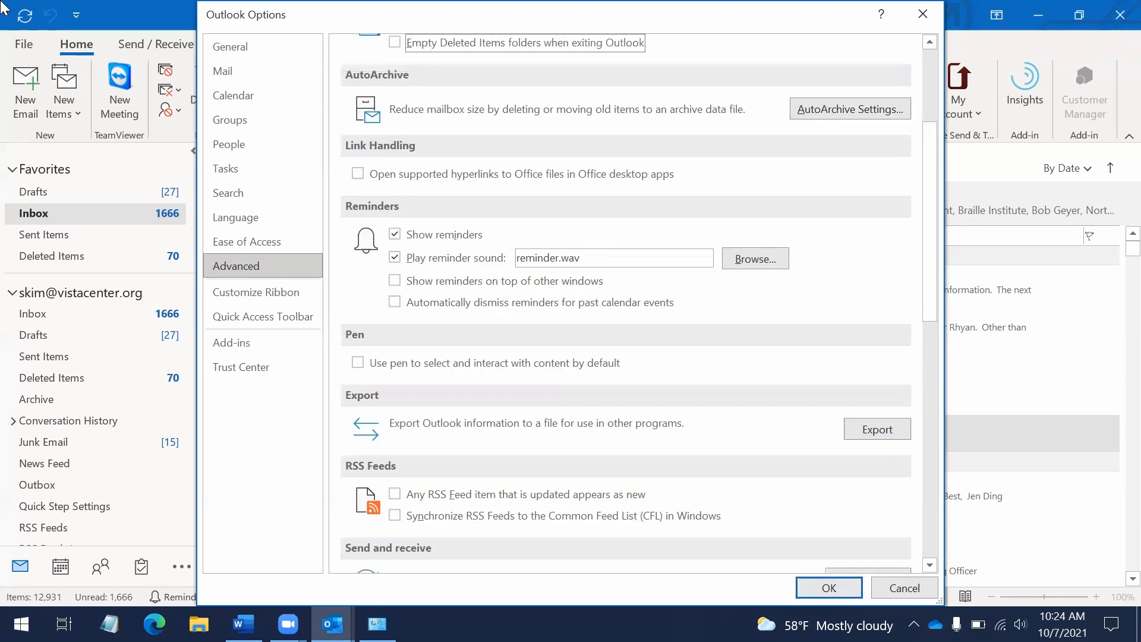
# Close Outlook Options unchanged and briefly show the ribbon shortcut letters in the Inbox
pyautogui.press('Escape')
pyautogui.press('alt')
pyautogui.press('Up')
pyautogui.press('Escape')
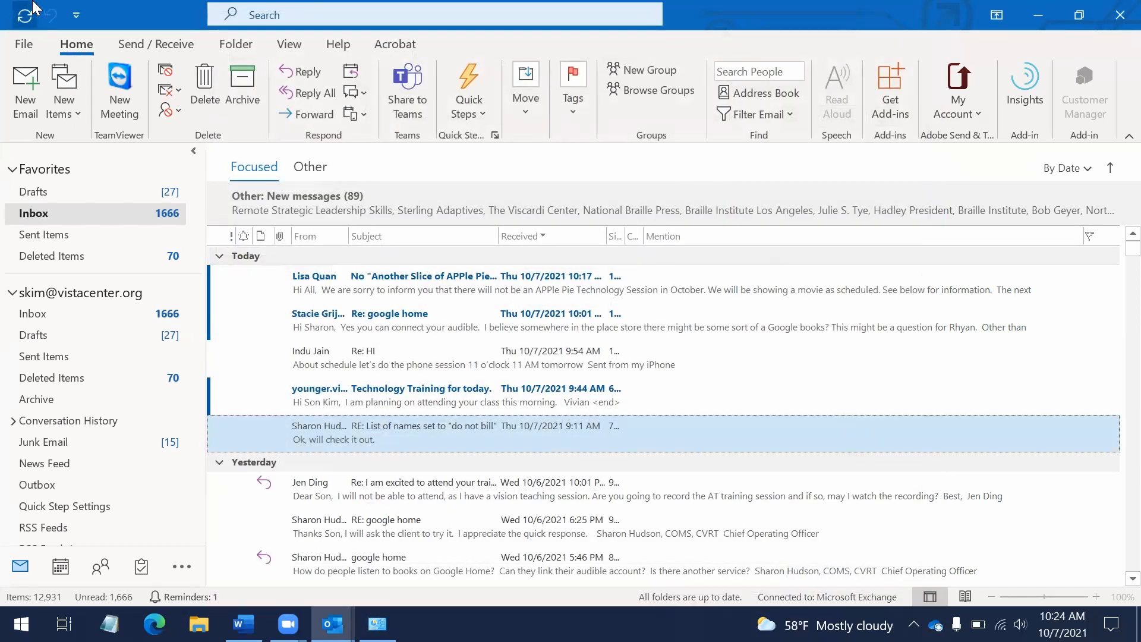
# Open and close the File page, then browse the ribbon tabs from Acrobat through Folder and View
pyautogui.hotkey('alt', 'f')
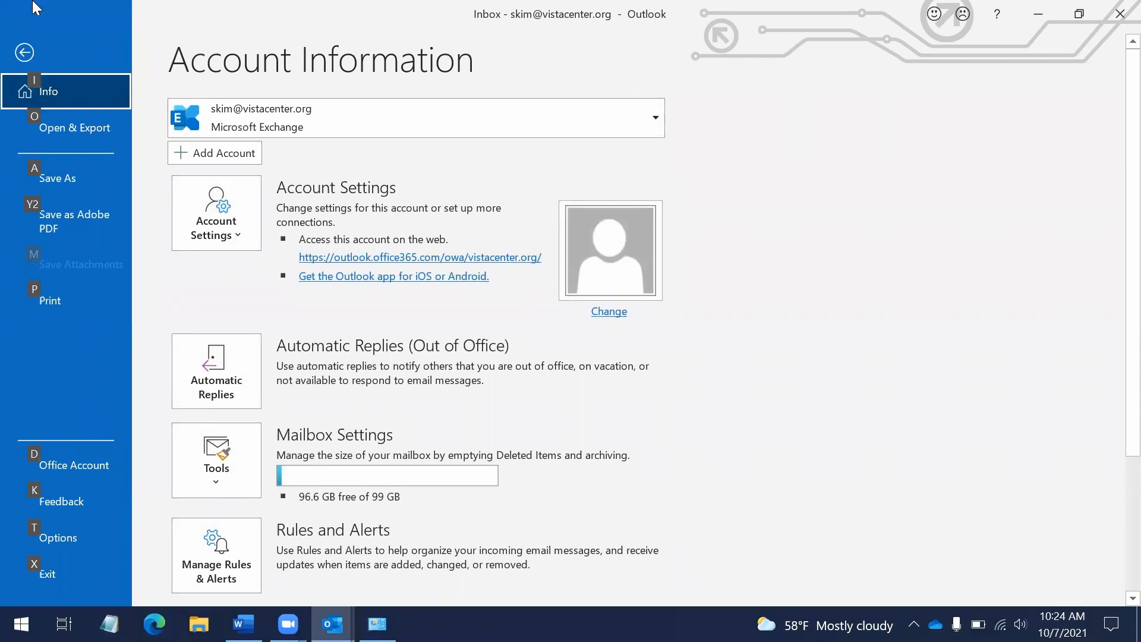
pyautogui.press('Escape')
pyautogui.press('Right')
pyautogui.press('Right')
pyautogui.press('Right')
pyautogui.press('Right')
pyautogui.press('Right')
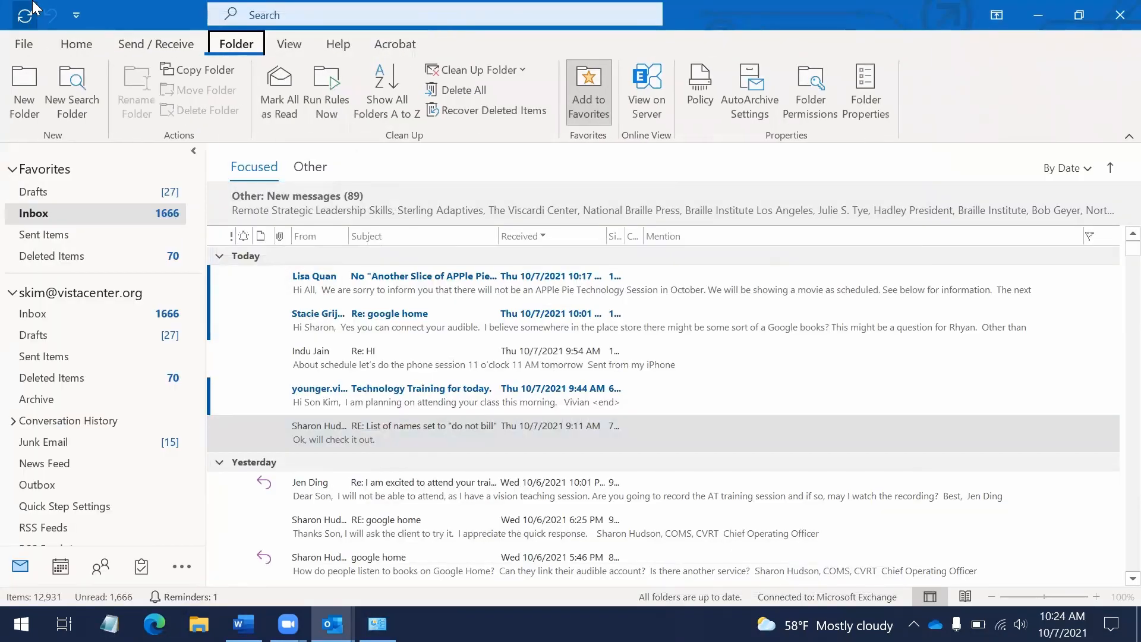
pyautogui.press('Right')
pyautogui.press('Right')
pyautogui.press('Right')
pyautogui.press('Right')
pyautogui.press('Right')
pyautogui.press('Right')
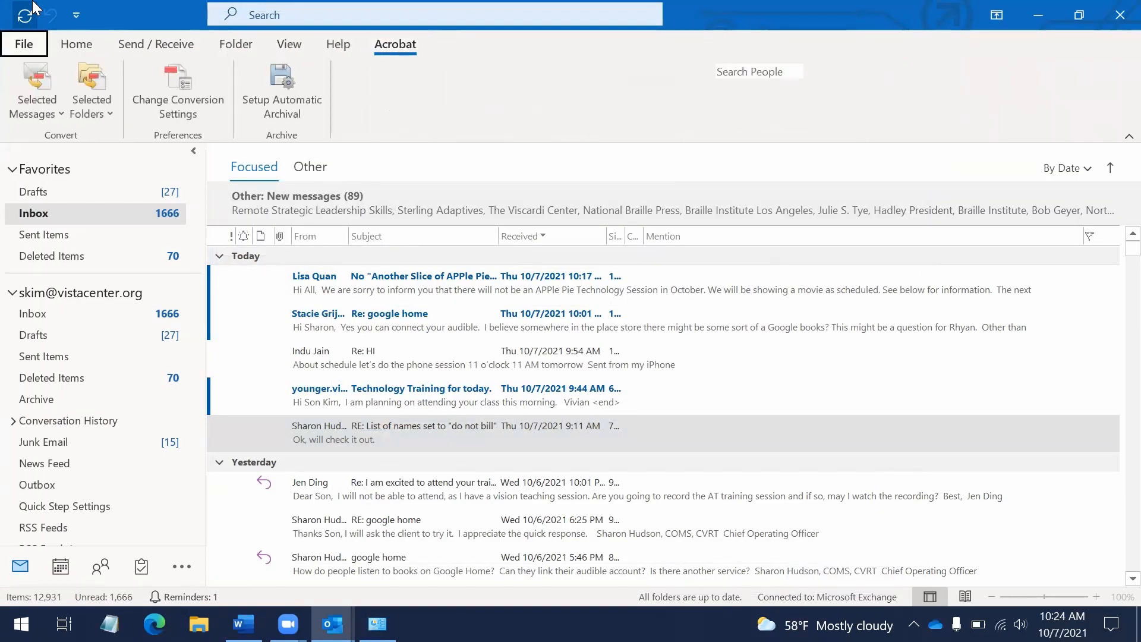
pyautogui.press('Left')
pyautogui.press('Left')
pyautogui.press('Left')
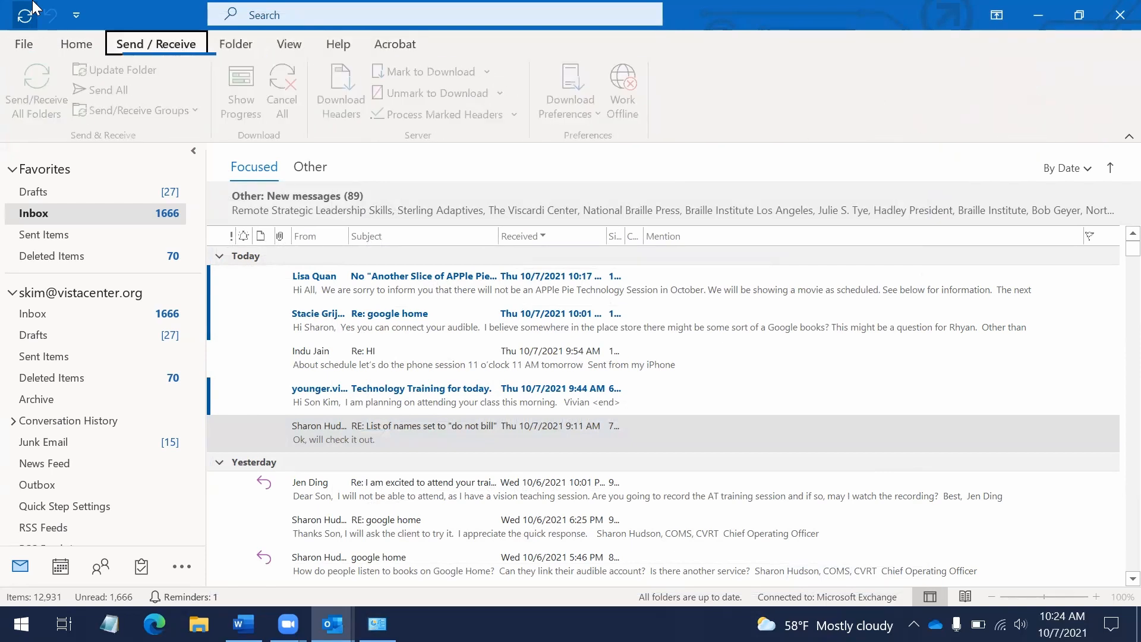
pyautogui.press('Right')
pyautogui.press('Right')
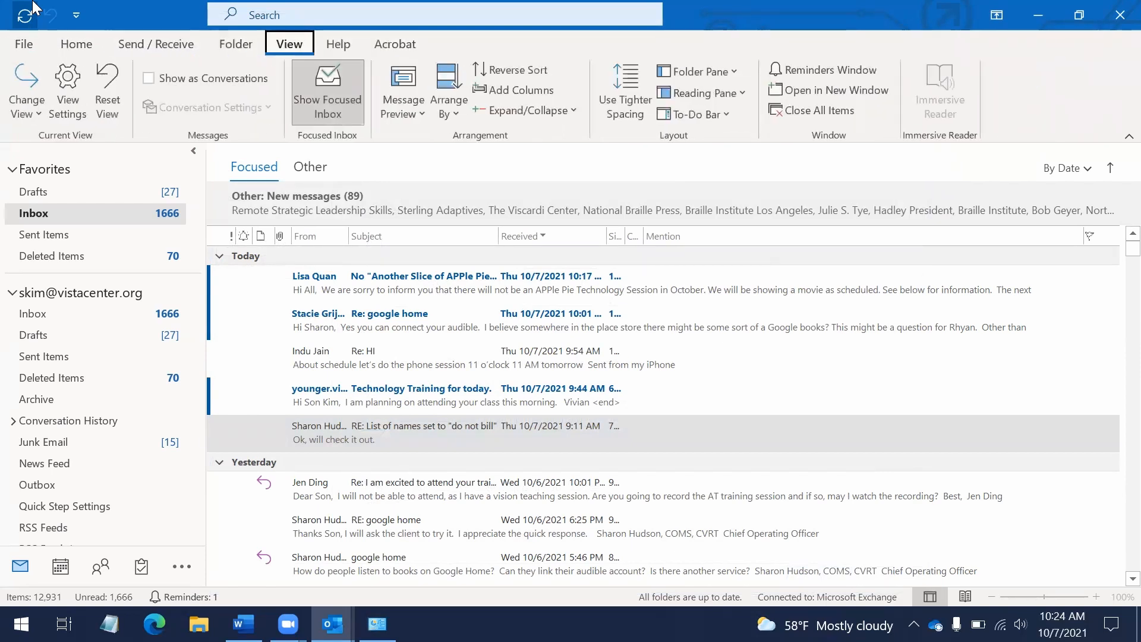
pyautogui.press('Left')
pyautogui.press('Left')
# Look over the Home tab's new-item commands, then create a new untitled email with Ctrl+N
pyautogui.press('Left')
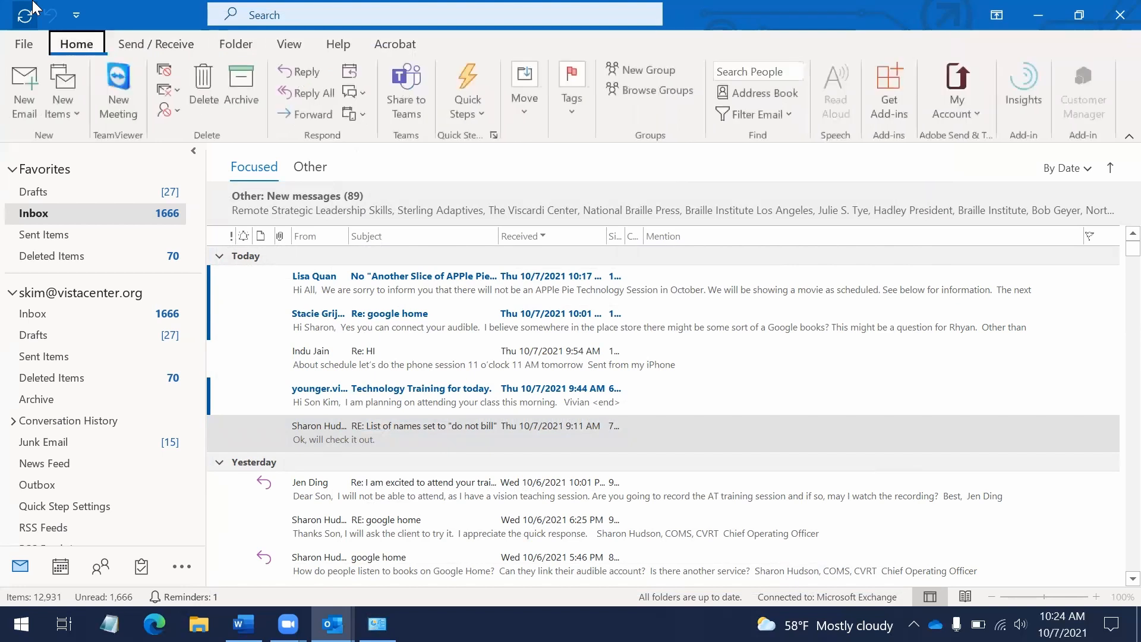
pyautogui.press('Down')
pyautogui.press('Right')
pyautogui.press('Right')
pyautogui.press('Left')
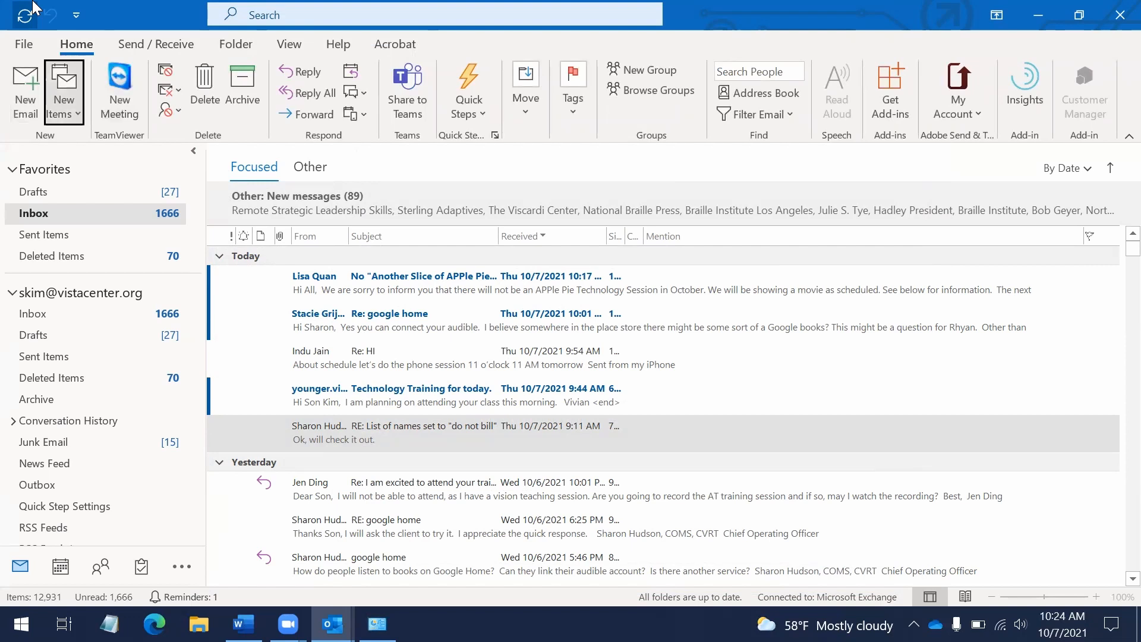
pyautogui.press('Escape')
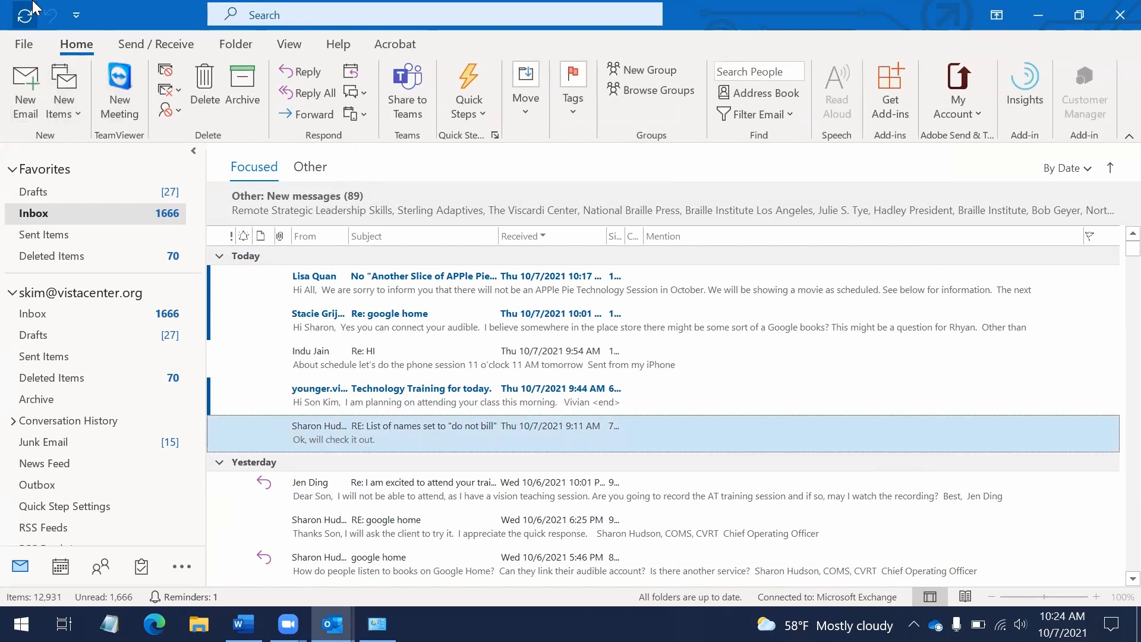
pyautogui.hotkey('ctrl', 'n')
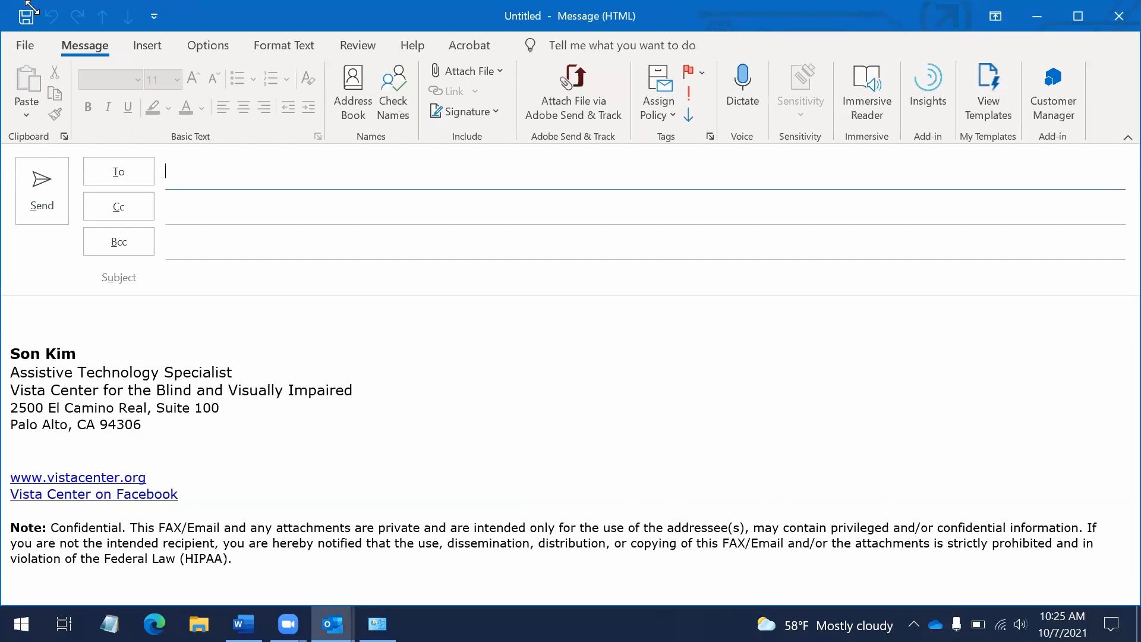
# Browse the new message's ribbon commands from Clipboard through Tags, Dictation and Insights
pyautogui.press('alt')
pyautogui.press('Down')
pyautogui.press('Down')
pyautogui.press('Right')
pyautogui.press('Right')
pyautogui.press('Right')
pyautogui.press('Right')
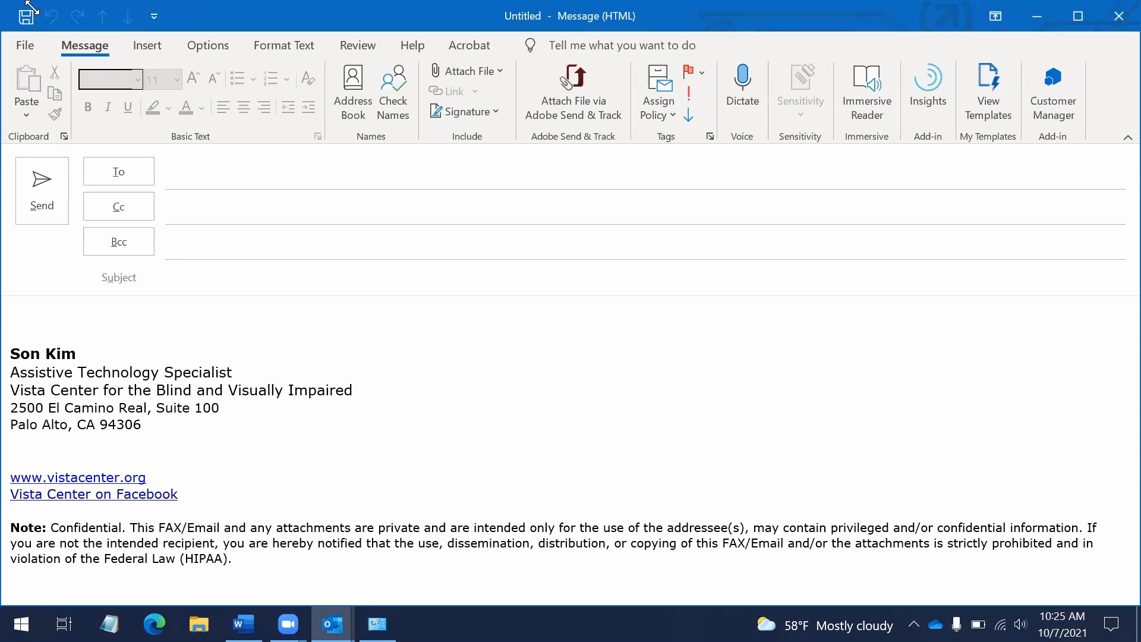
pyautogui.press('Right')
pyautogui.press('Right')
pyautogui.press('Right')
pyautogui.press('Right')
pyautogui.press('Right')
pyautogui.press('Right')
pyautogui.press('Right')
pyautogui.press('Right')
pyautogui.press('Right')
pyautogui.press('Right')
pyautogui.press('Right')
pyautogui.press('Right')
pyautogui.press('Right')
pyautogui.press('Right')
pyautogui.press('Right')
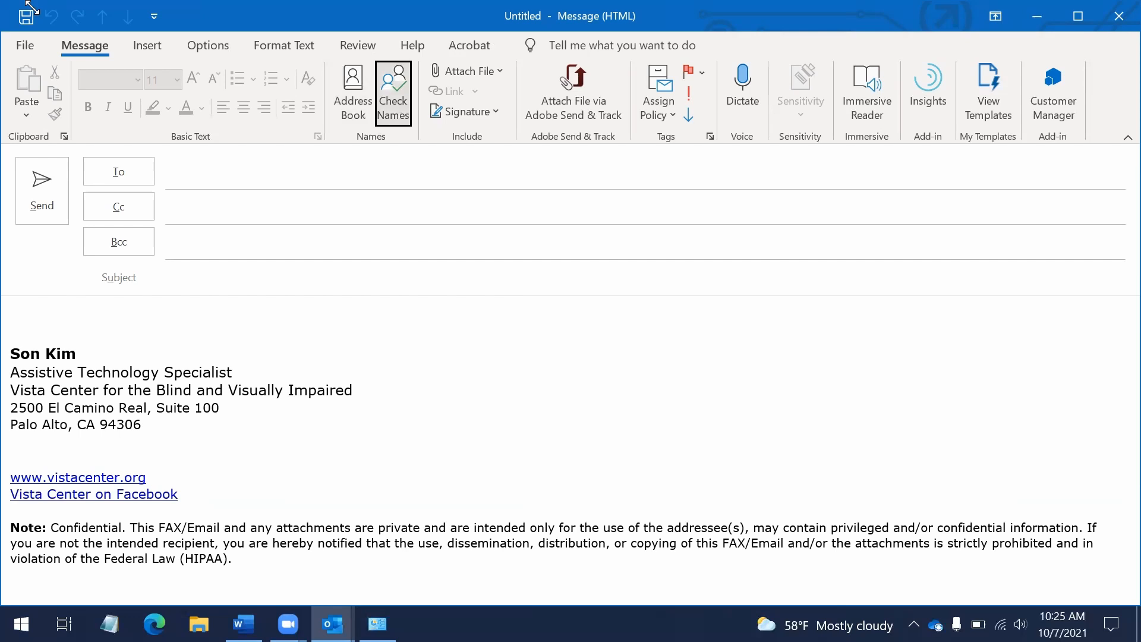
pyautogui.press('Right')
pyautogui.press('Right')
pyautogui.press('Right')
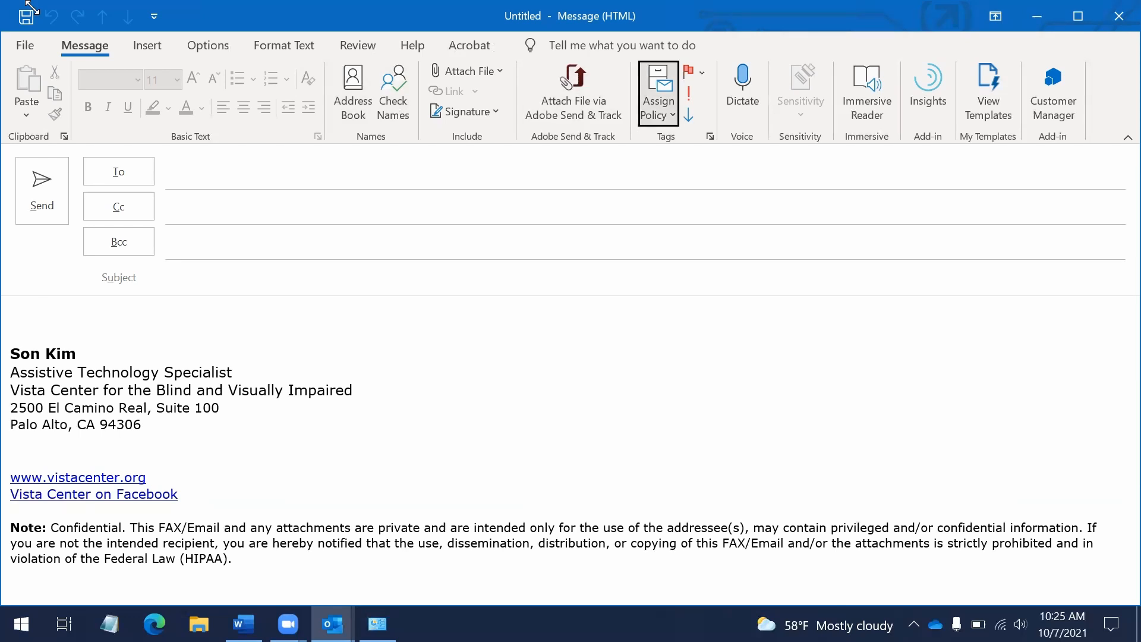
pyautogui.press('Right')
pyautogui.press('Right')
pyautogui.press('Right')
pyautogui.press('Right')
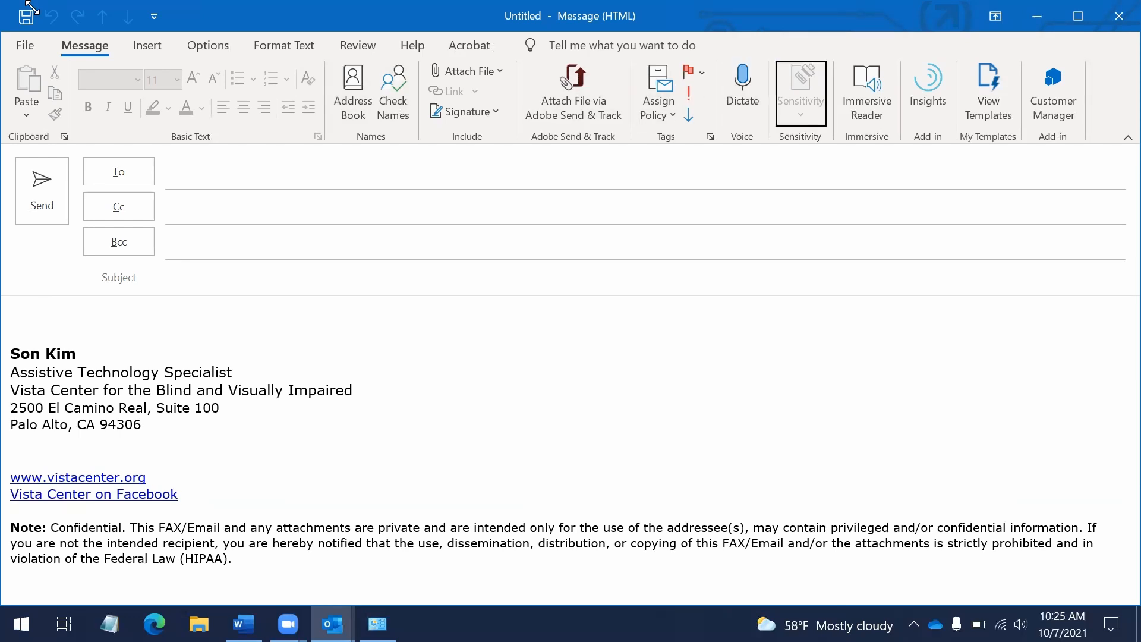
pyautogui.press('Right')
pyautogui.press('Right')
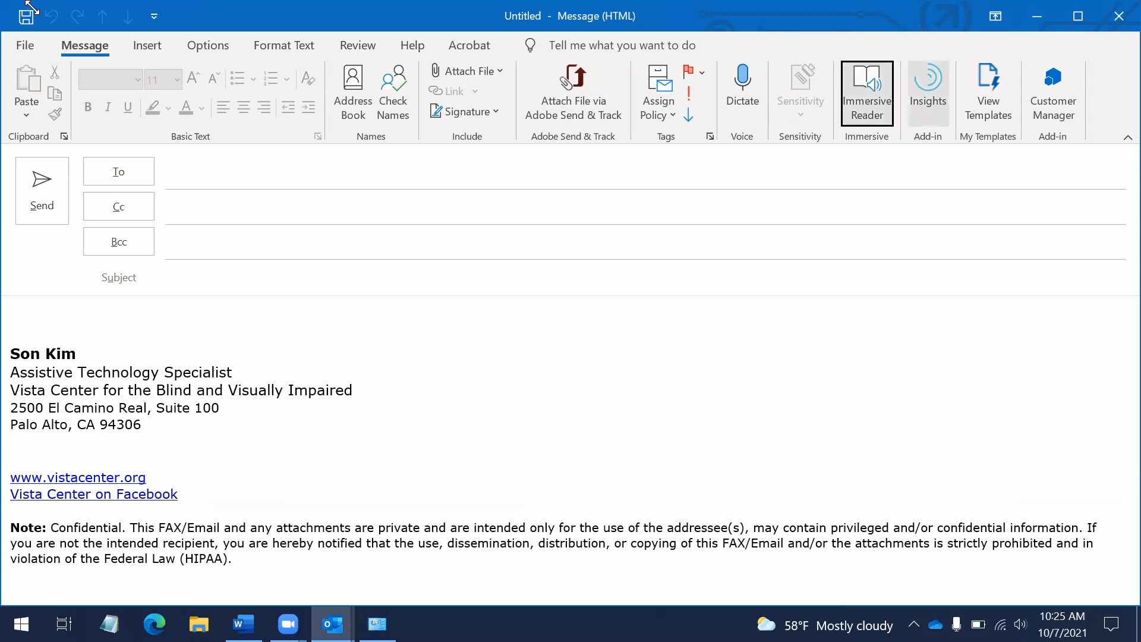
# Cycle again through formatting, alignment and name-checking commands, then close the empty message
pyautogui.press('Right')
pyautogui.press('Right')
pyautogui.press('Right')
pyautogui.press('Right')
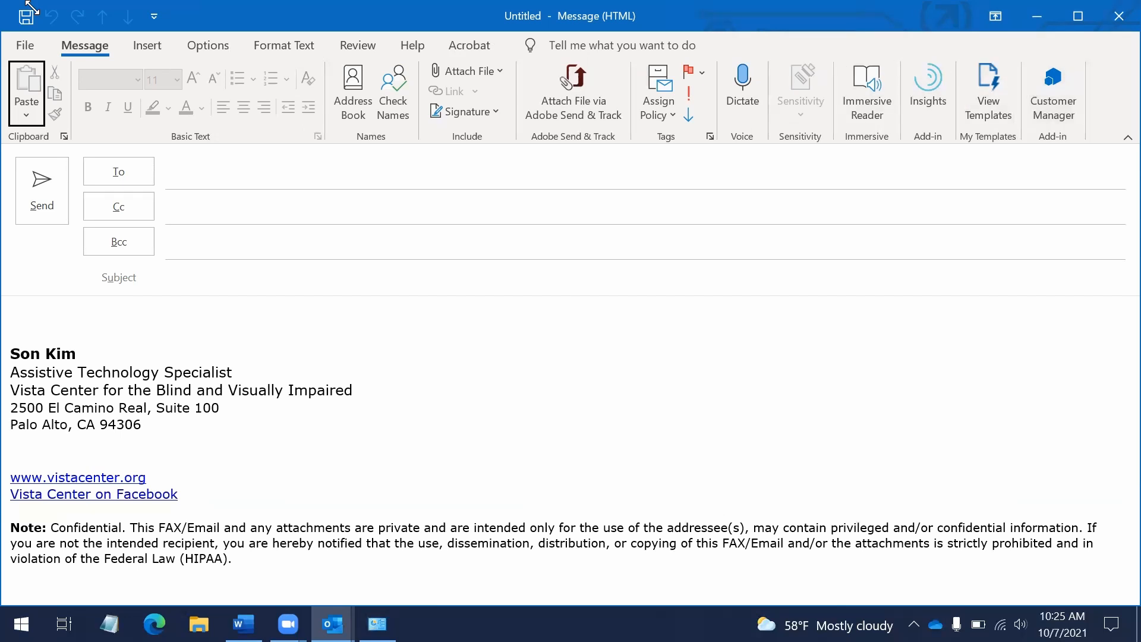
pyautogui.press('Right')
pyautogui.press('Right')
pyautogui.press('Right')
pyautogui.press('Right')
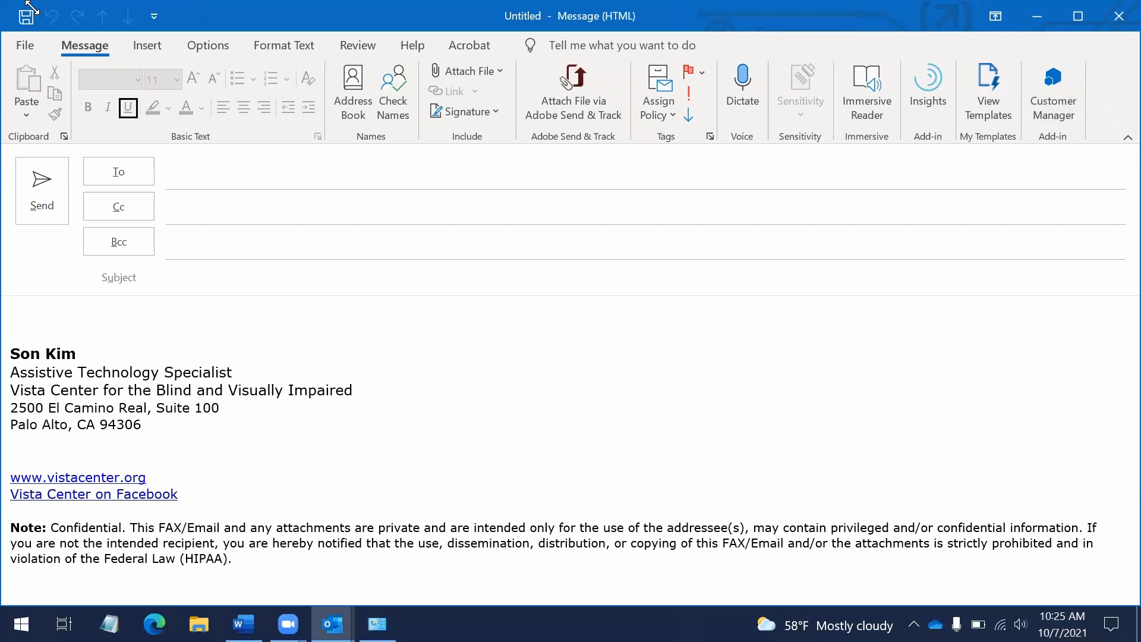
pyautogui.press('Right')
pyautogui.press('Right')
pyautogui.press('Right')
pyautogui.press('Right')
pyautogui.press('Right')
pyautogui.press('Right')
pyautogui.press('Right')
pyautogui.press('Right')
pyautogui.press('Right')
pyautogui.press('Right')
pyautogui.press('Right')
pyautogui.press('Right')
pyautogui.press('Right')
pyautogui.press('Right')
pyautogui.press('Right')
pyautogui.press('Right')
pyautogui.press('Right')
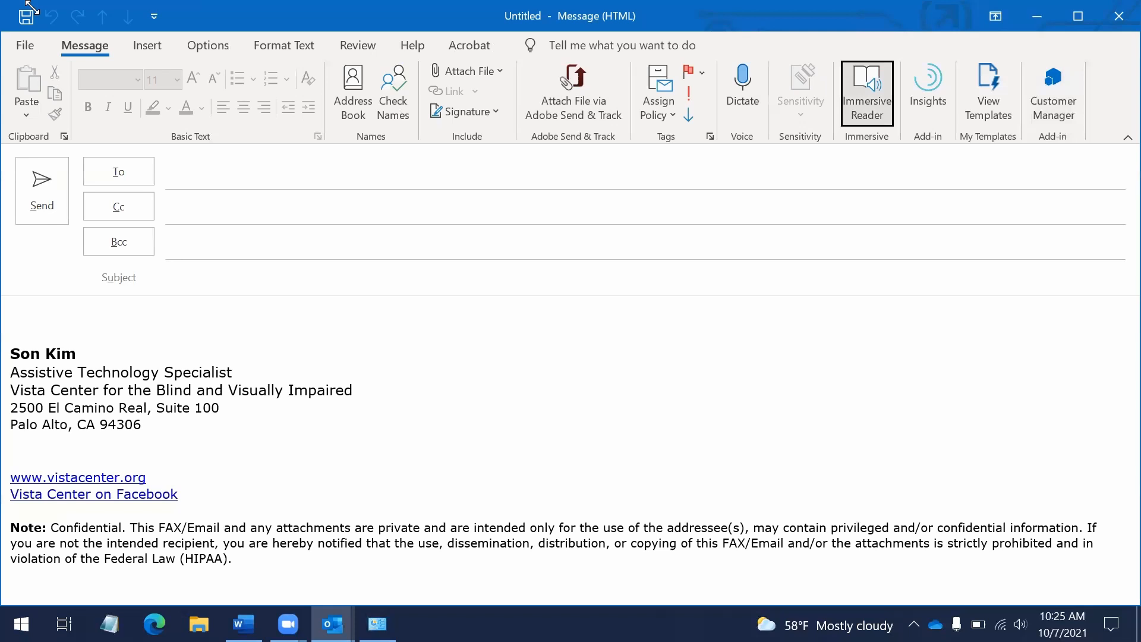
pyautogui.press('Right')
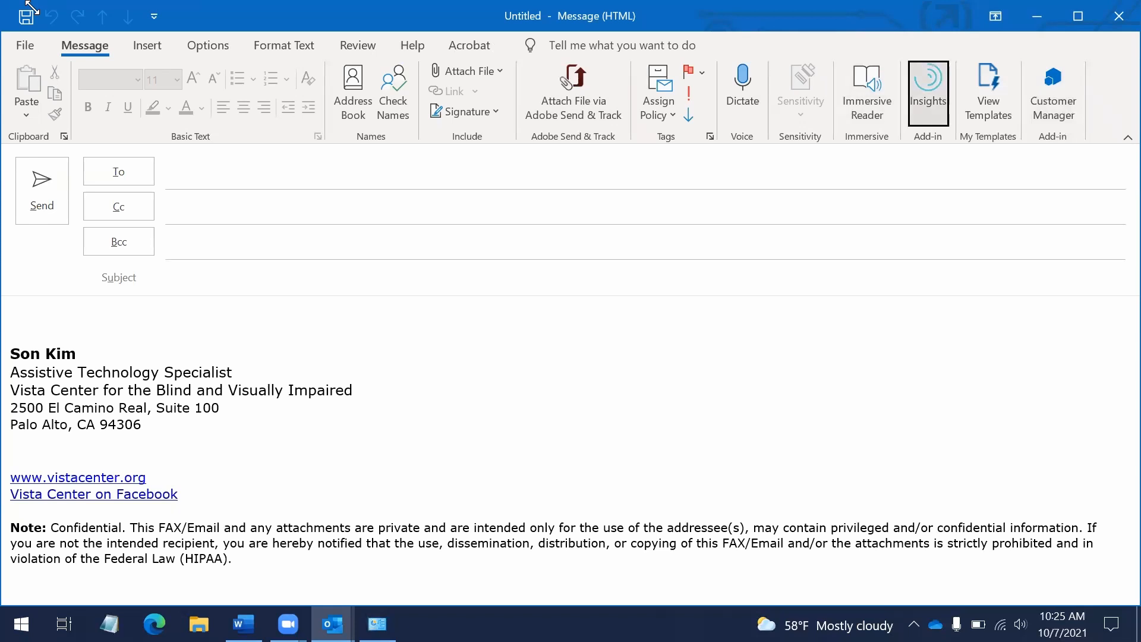
pyautogui.press('Left')
pyautogui.press('Left')
pyautogui.press('Left')
pyautogui.press('Left')
pyautogui.press('Left')
pyautogui.press('Left')
pyautogui.press('Left')
pyautogui.press('Escape')
pyautogui.press('Escape')
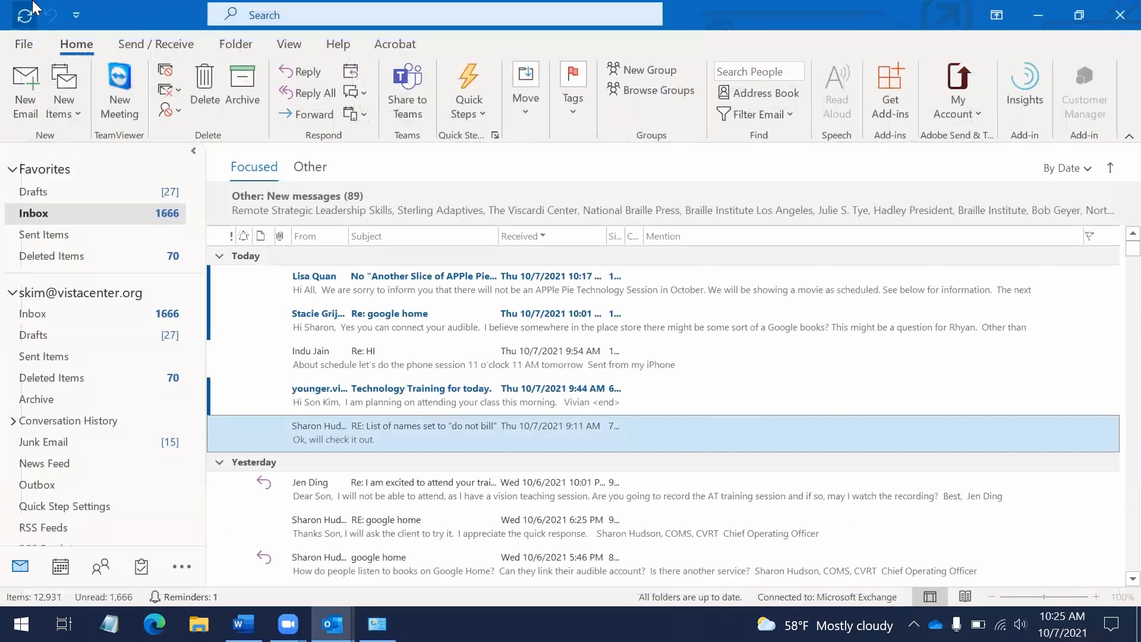
# Start a new message with Ctrl+N, its signature already in the body, and show the KeyTips
pyautogui.hotkey('ctrl', 'n')
pyautogui.press('alt')
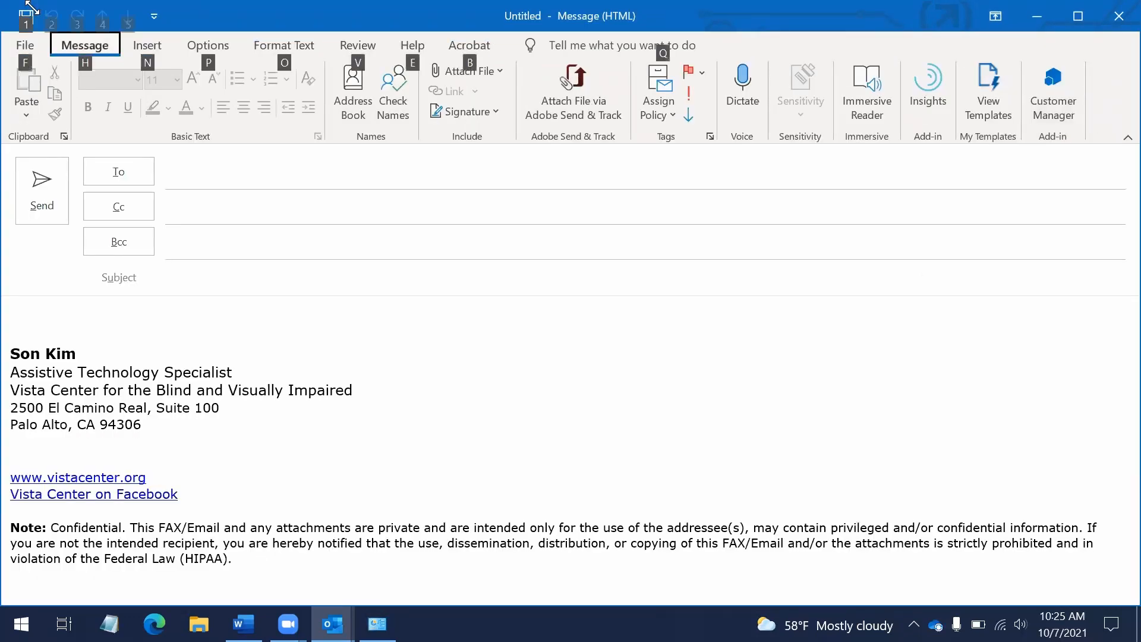
pyautogui.press('Right')
pyautogui.press('Left')
pyautogui.press('Down')
# Step across the Message ribbon's clipboard, formatting, tagging, dictation and attachment commands
pyautogui.press('Right')
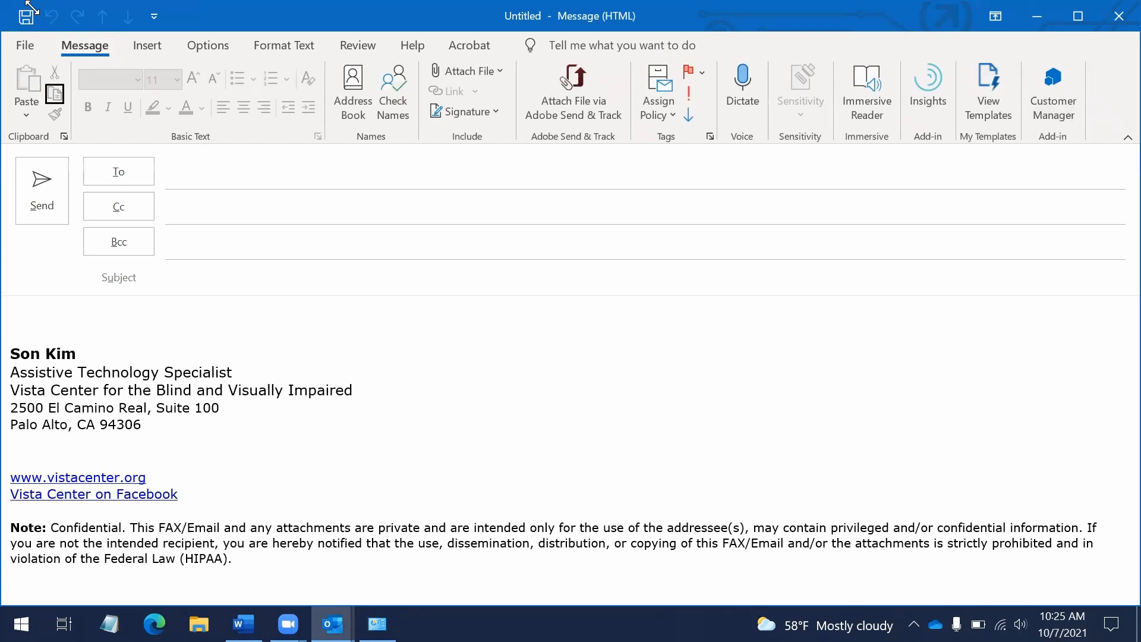
pyautogui.press('Right')
pyautogui.press('Right')
pyautogui.press('Right')
pyautogui.press('Right')
pyautogui.press('Right')
pyautogui.press('Right')
pyautogui.press('Right')
pyautogui.press('Right')
pyautogui.press('Right')
pyautogui.press('Right')
pyautogui.press('Right')
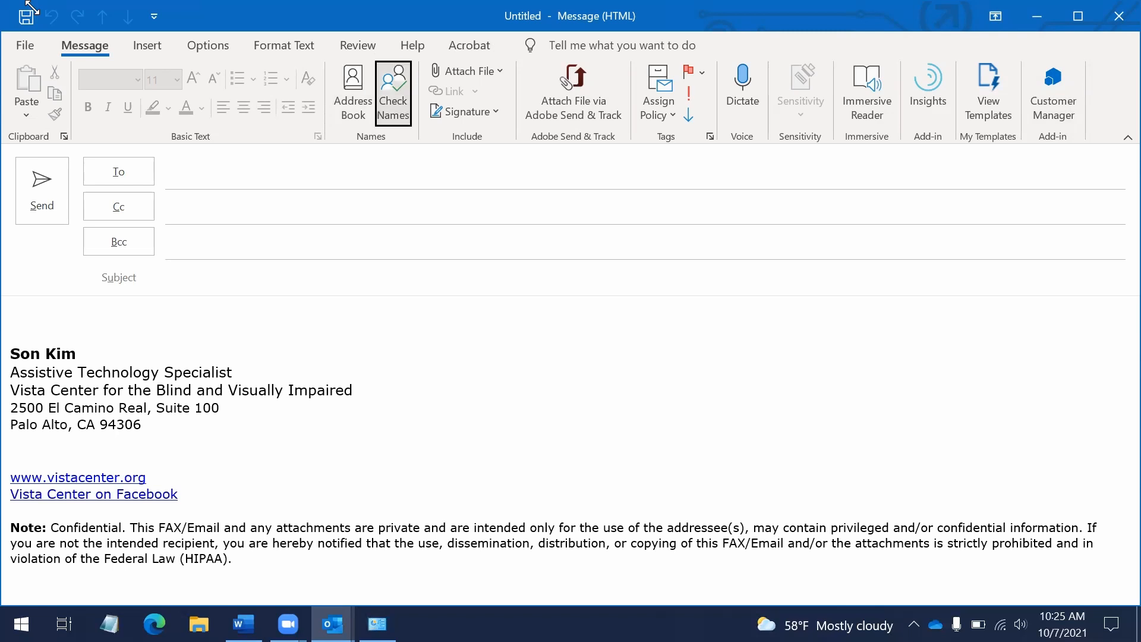
pyautogui.press('Right')
pyautogui.press('Right')
pyautogui.press('Right')
pyautogui.press('Right')
pyautogui.press('Right')
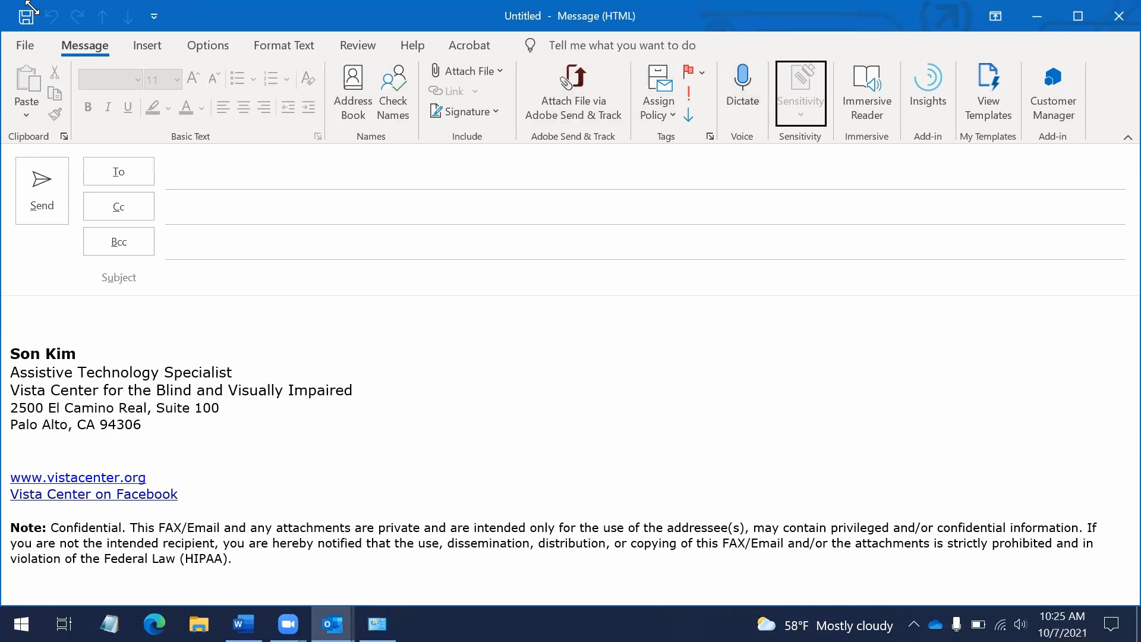
pyautogui.press('Right')
pyautogui.press('Right')
pyautogui.press('Right')
pyautogui.press('Right')
pyautogui.press('Right')
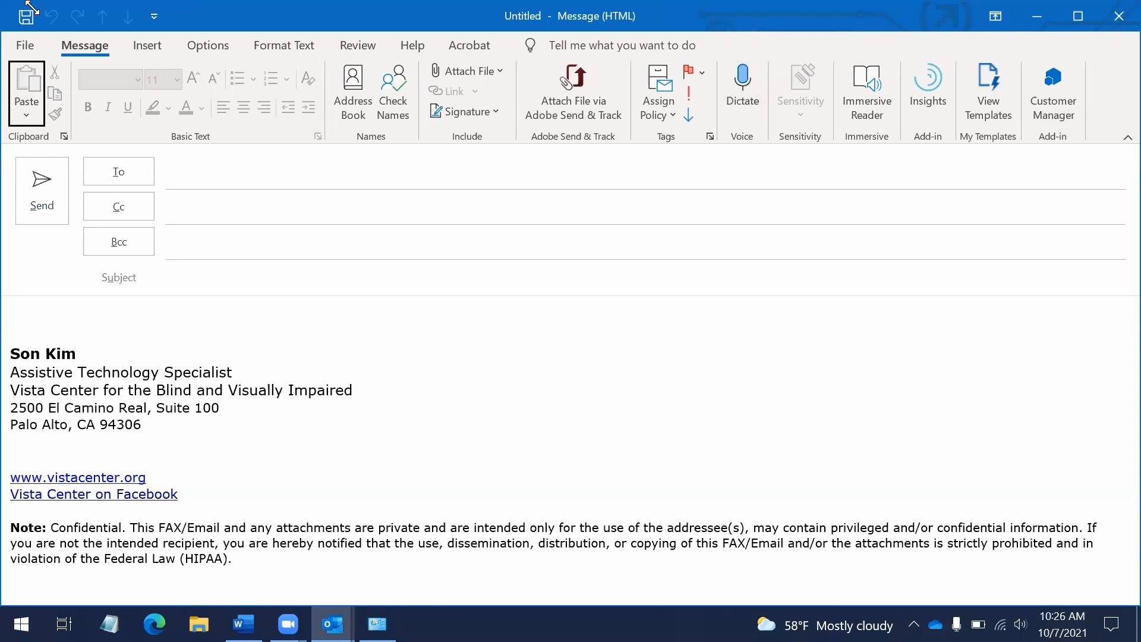
pyautogui.press('Right')
pyautogui.press('Right')
pyautogui.press('Right')
pyautogui.press('Right')
pyautogui.press('Right')
pyautogui.press('Right')
pyautogui.press('Right')
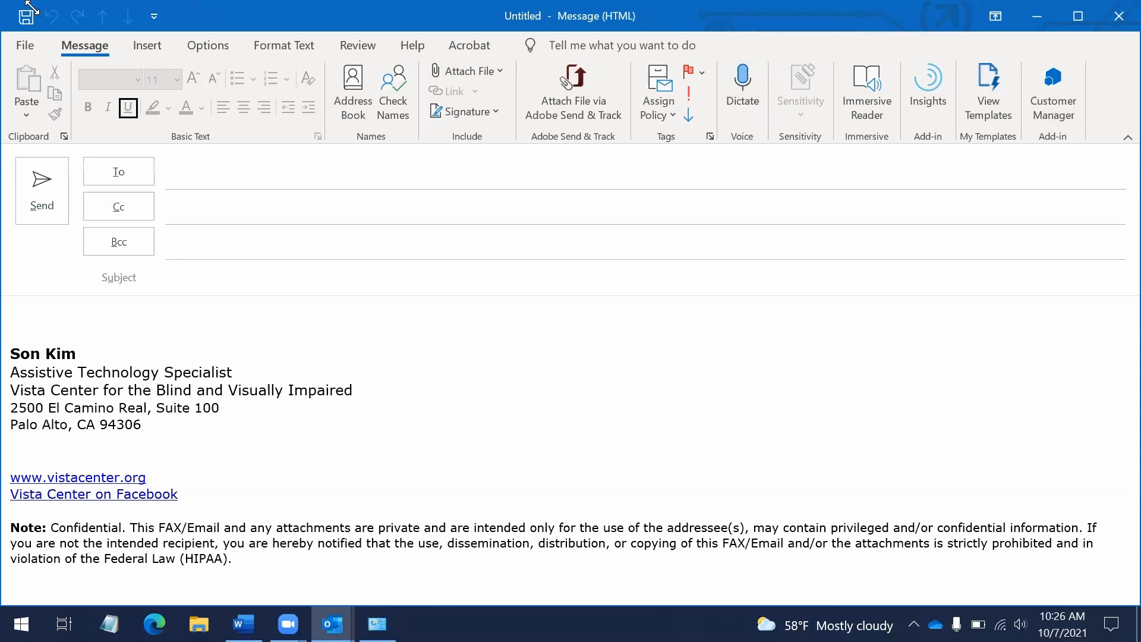
pyautogui.press('Right')
pyautogui.press('Right')
pyautogui.press('Right')
pyautogui.press('Right')
pyautogui.press('Right')
pyautogui.press('Right')
pyautogui.press('Right')
pyautogui.press('Right')
pyautogui.press('Right')
pyautogui.press('Right')
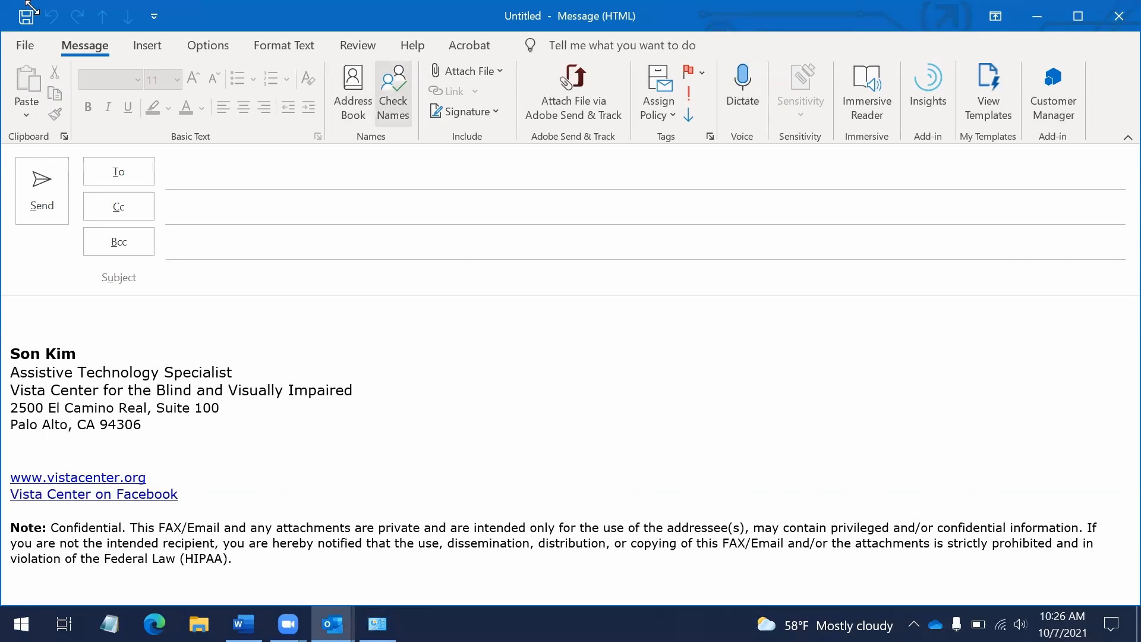
pyautogui.press('Right')
pyautogui.press('Left')
pyautogui.press('Left')
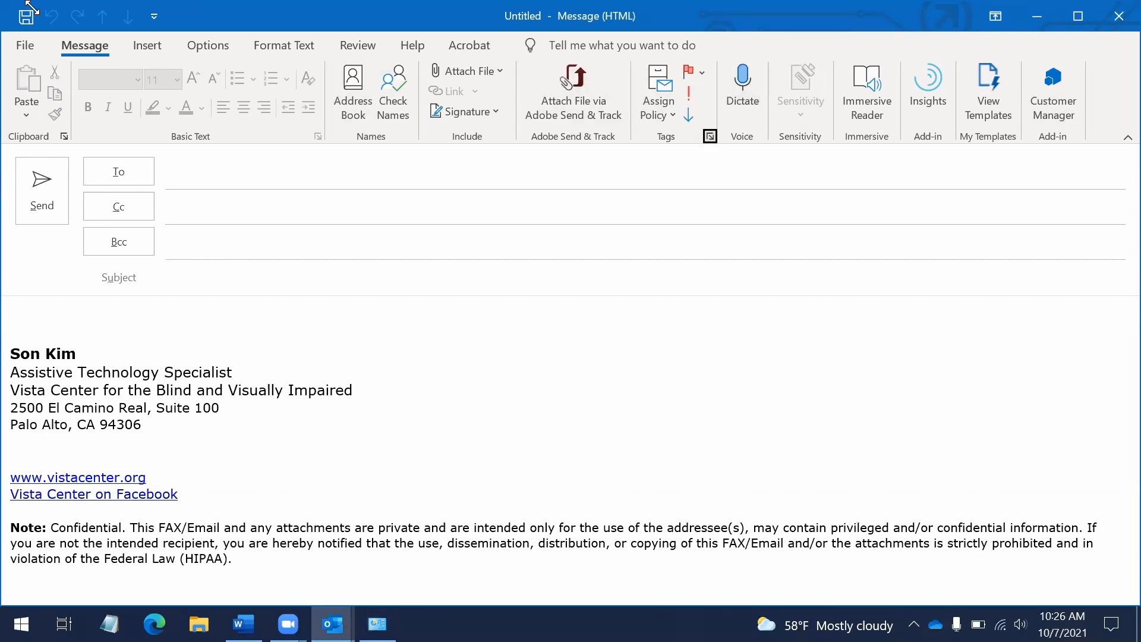
pyautogui.press('Left')
pyautogui.press('Left')
pyautogui.press('Left')
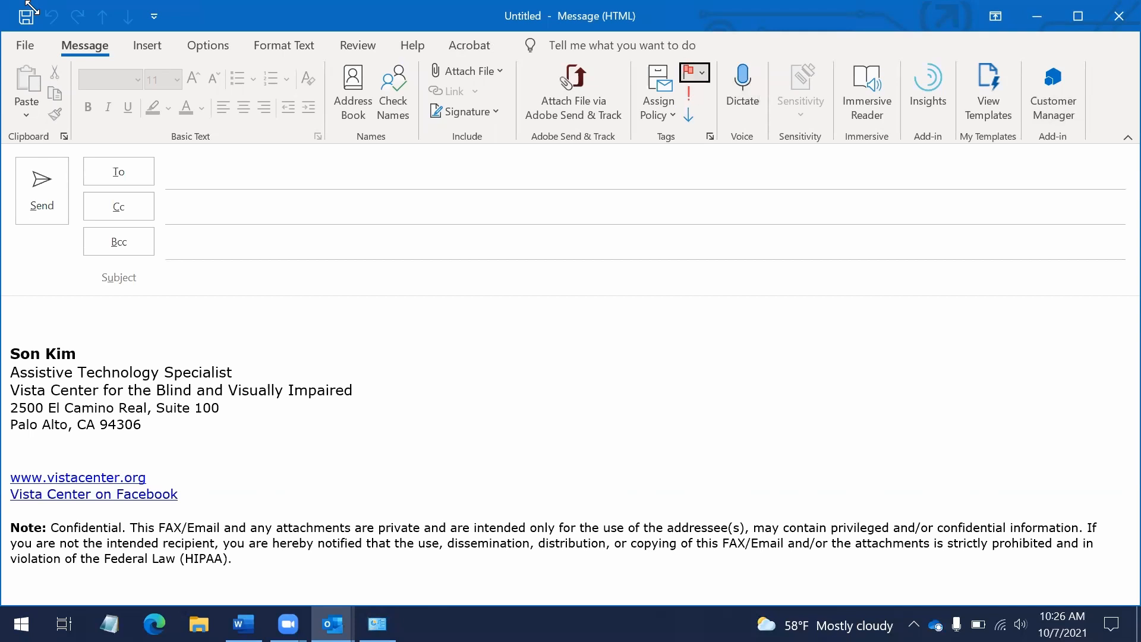
pyautogui.press('Left')
pyautogui.press('Left')
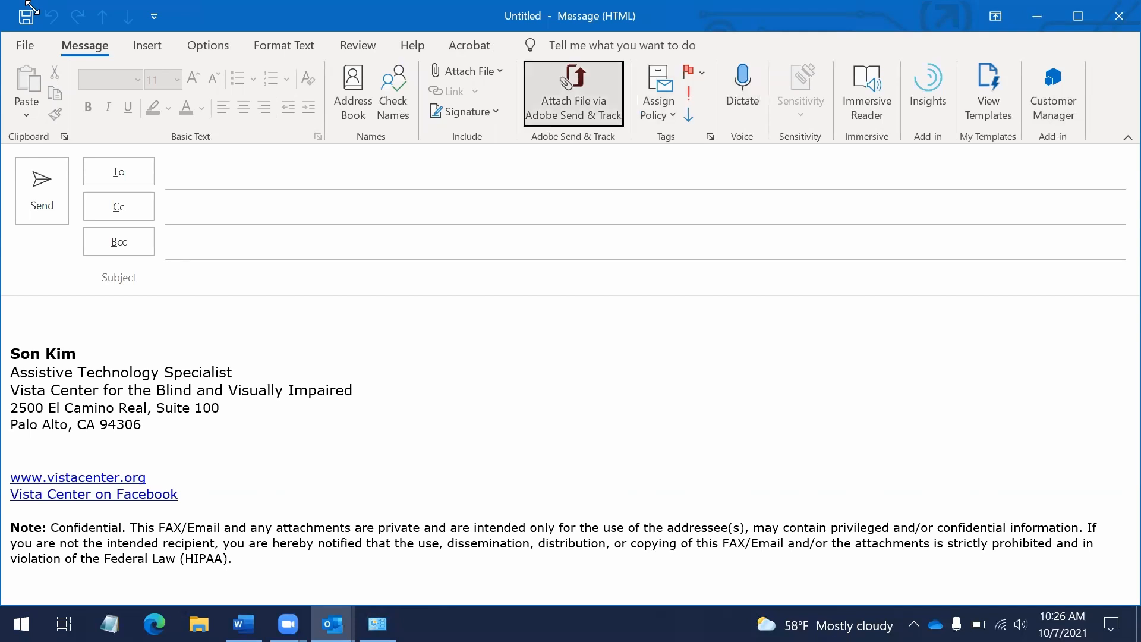
pyautogui.press('Left')
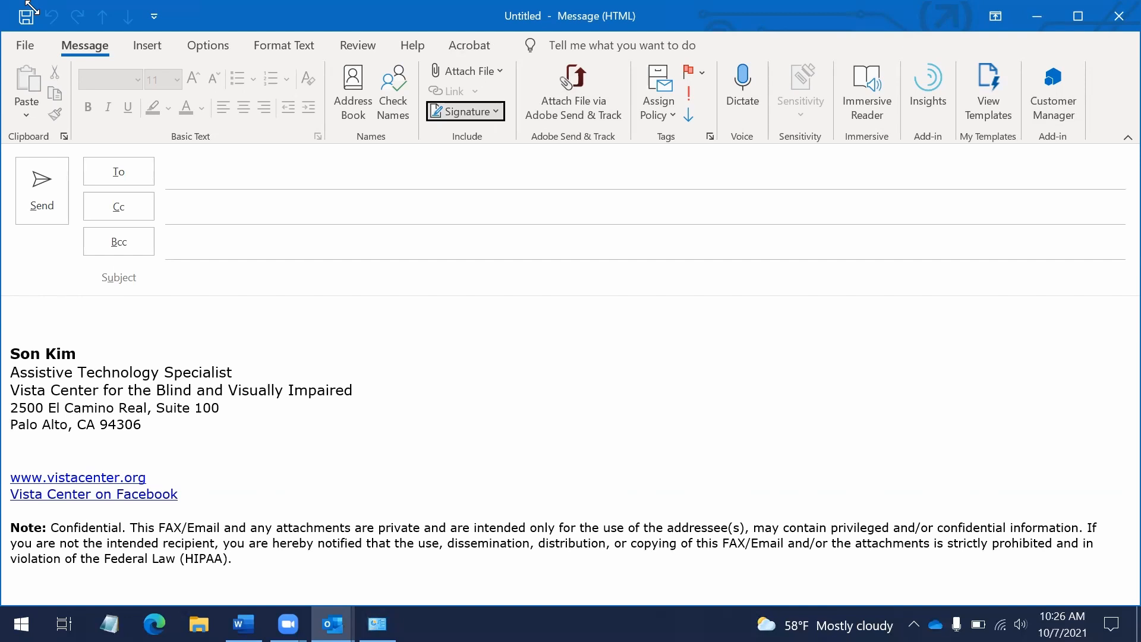
# Reach the Signature command, return to the recipient field and show the KeyTips again
pyautogui.press('Tab')
pyautogui.hotkey('shift', 'Tab')
pyautogui.press('Escape')
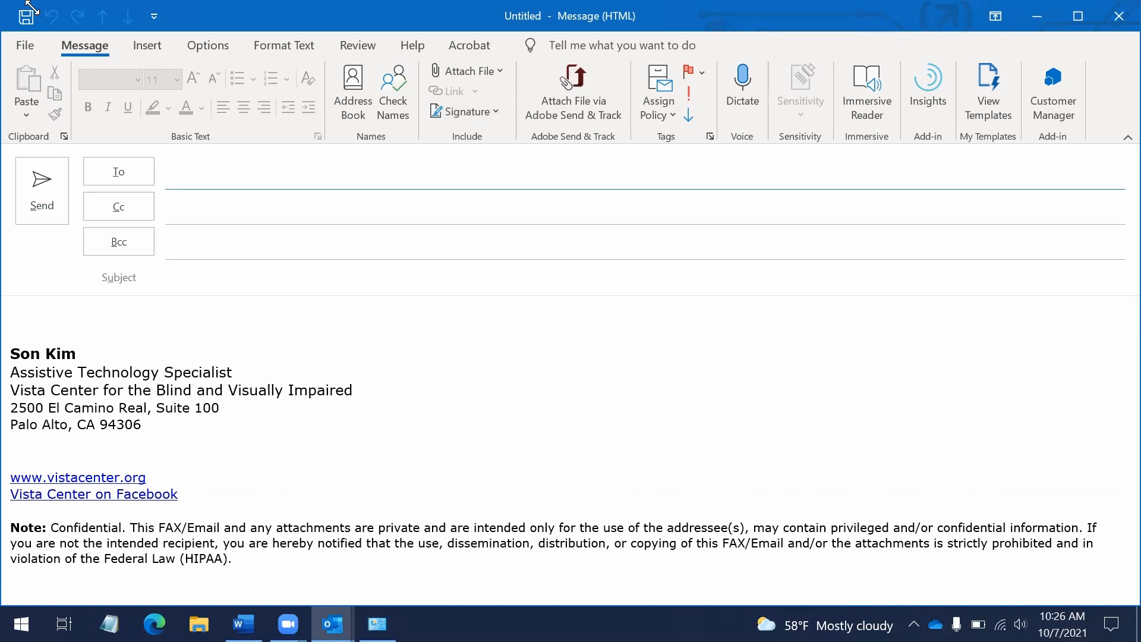
pyautogui.press('alt')
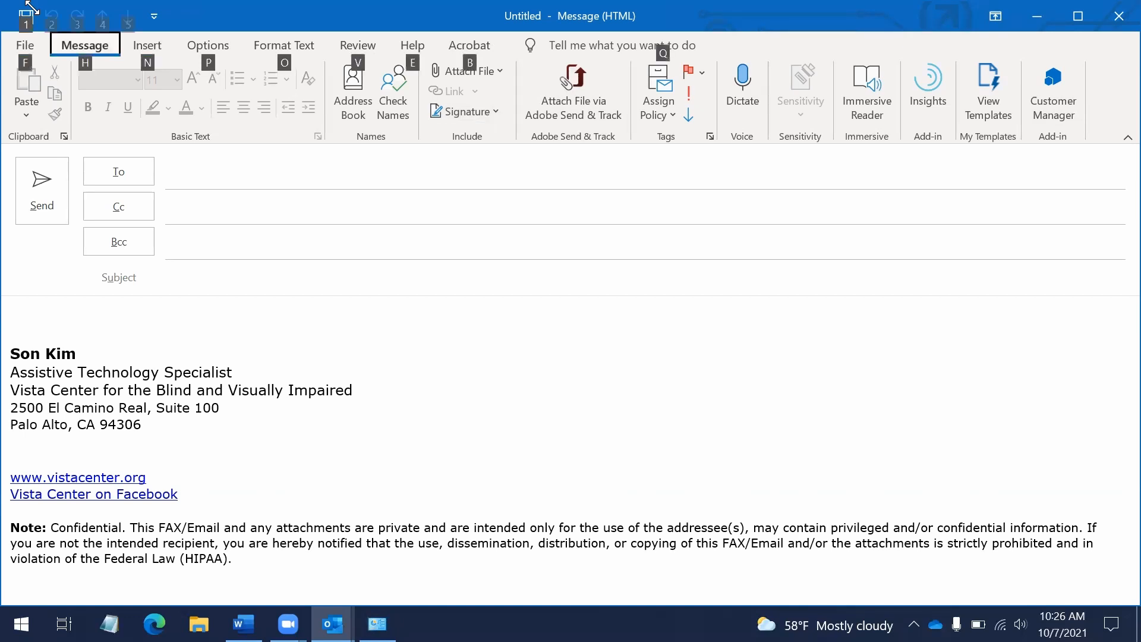
pyautogui.press('h')
pyautogui.press('a')
pyautogui.press('s')
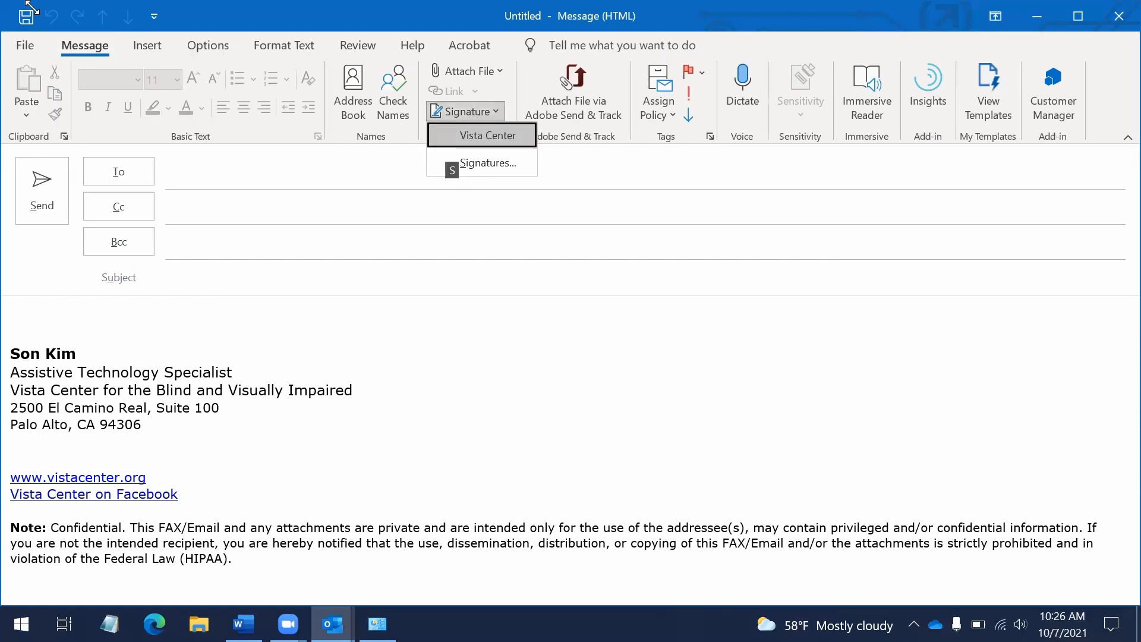
pyautogui.press('Escape')
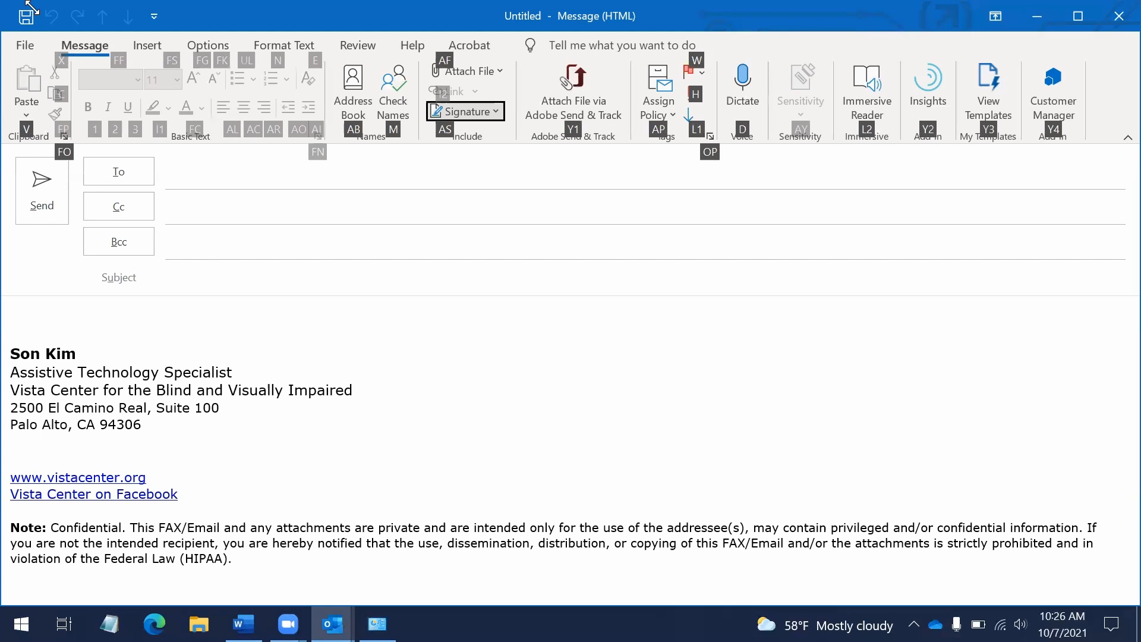
pyautogui.press('Escape')
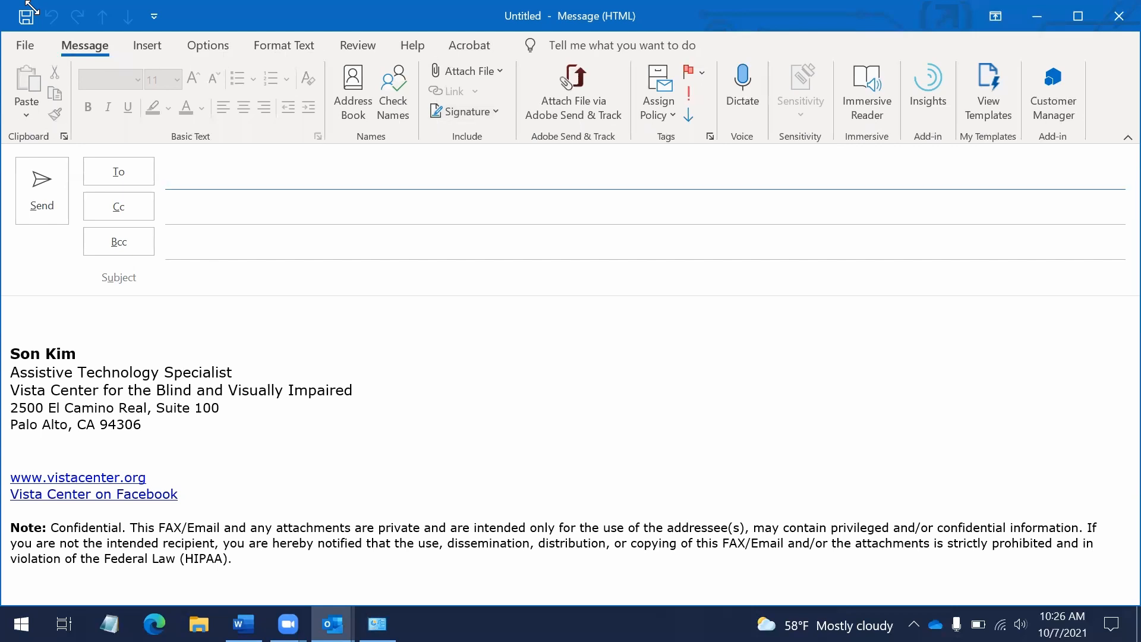
pyautogui.press('Escape')
pyautogui.hotkey('ctrl', 'n')
pyautogui.press('alt')
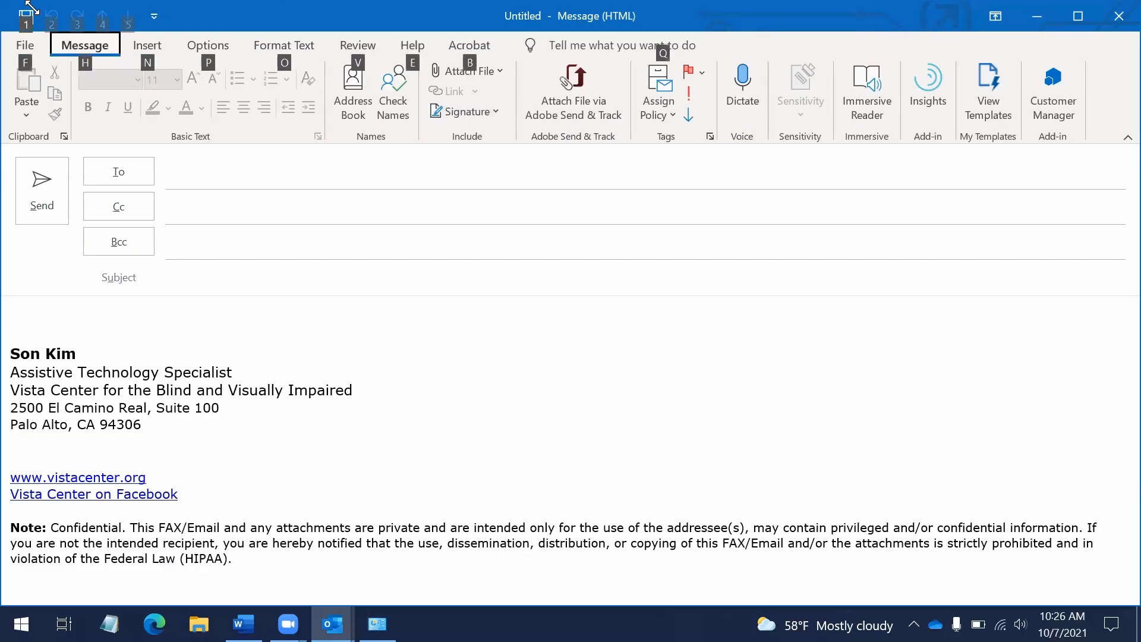
pyautogui.press('h')
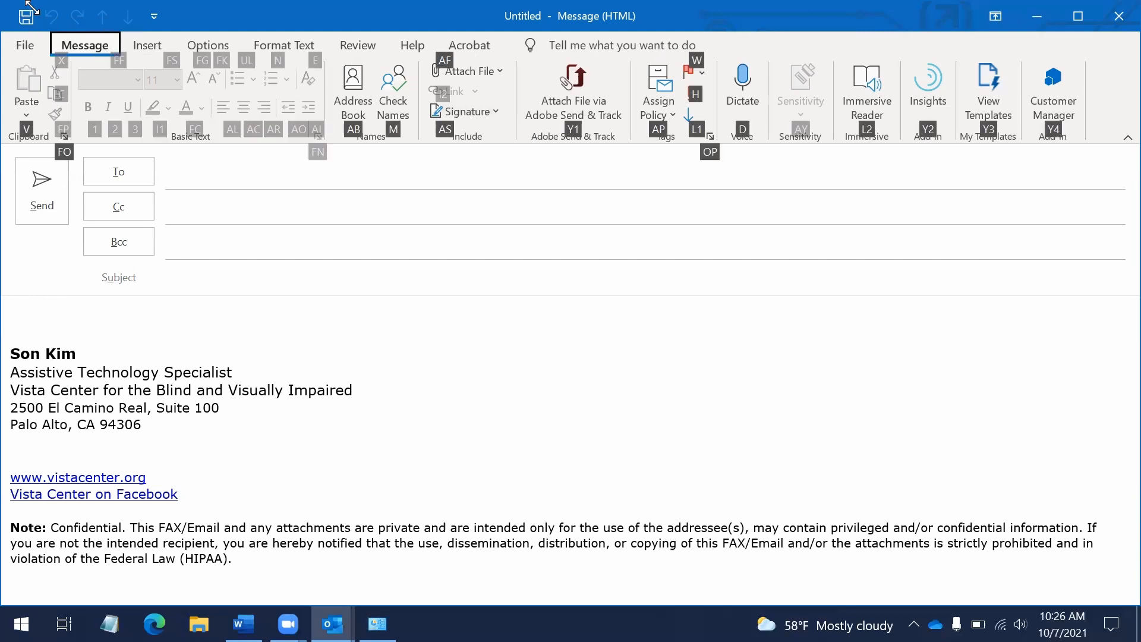
pyautogui.press('a')
pyautogui.press('s')
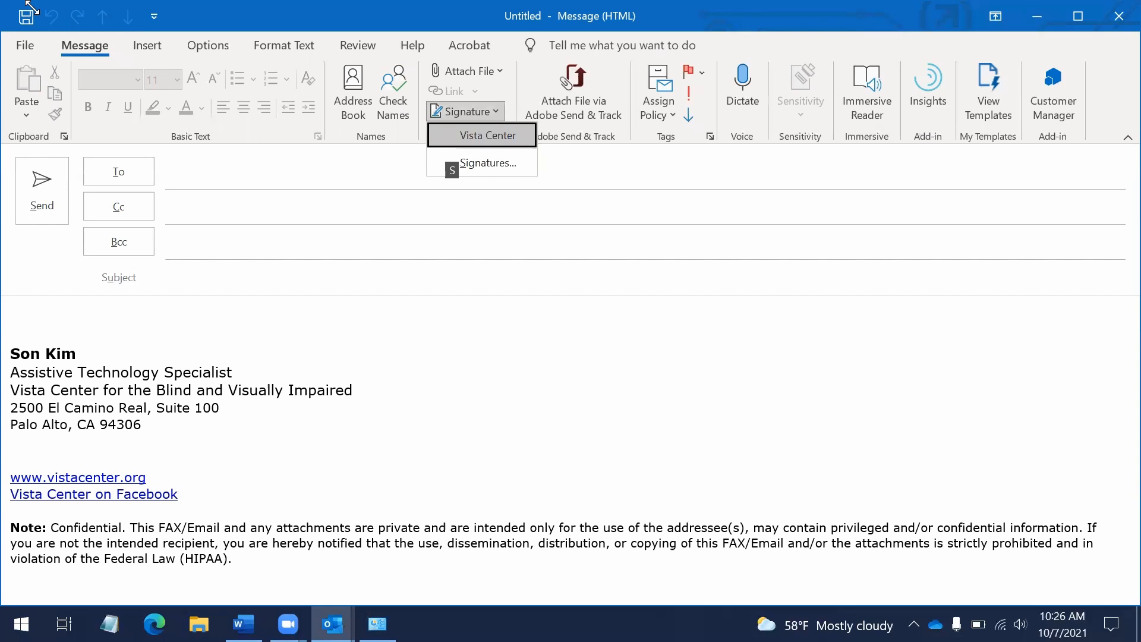
pyautogui.press('Down')
pyautogui.press('Up')
pyautogui.press('Down')
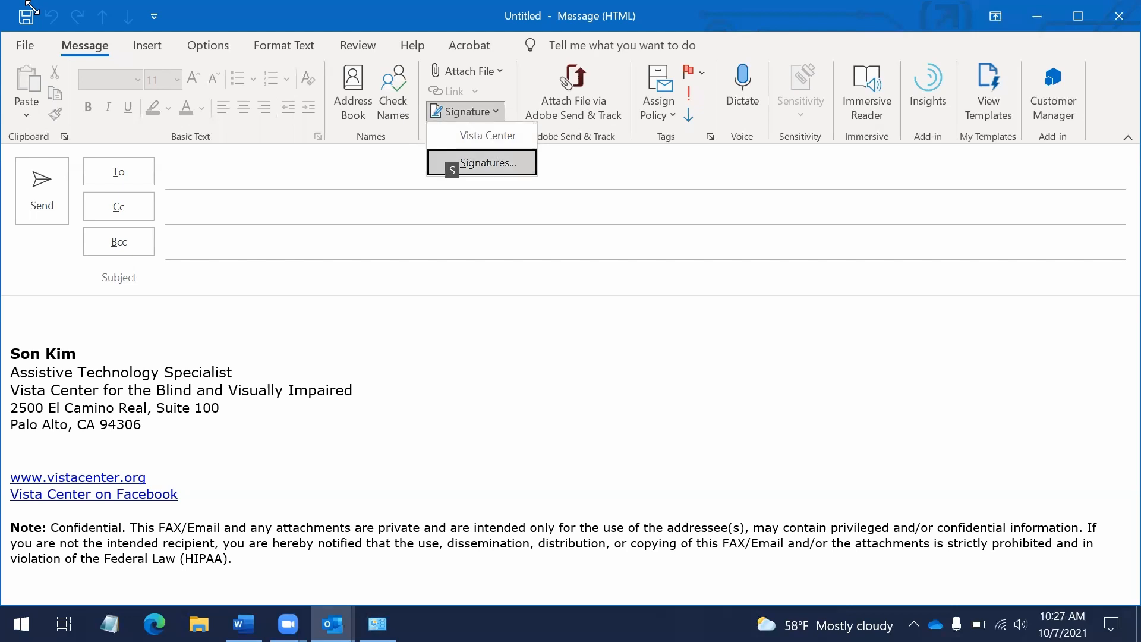
pyautogui.press('Return')
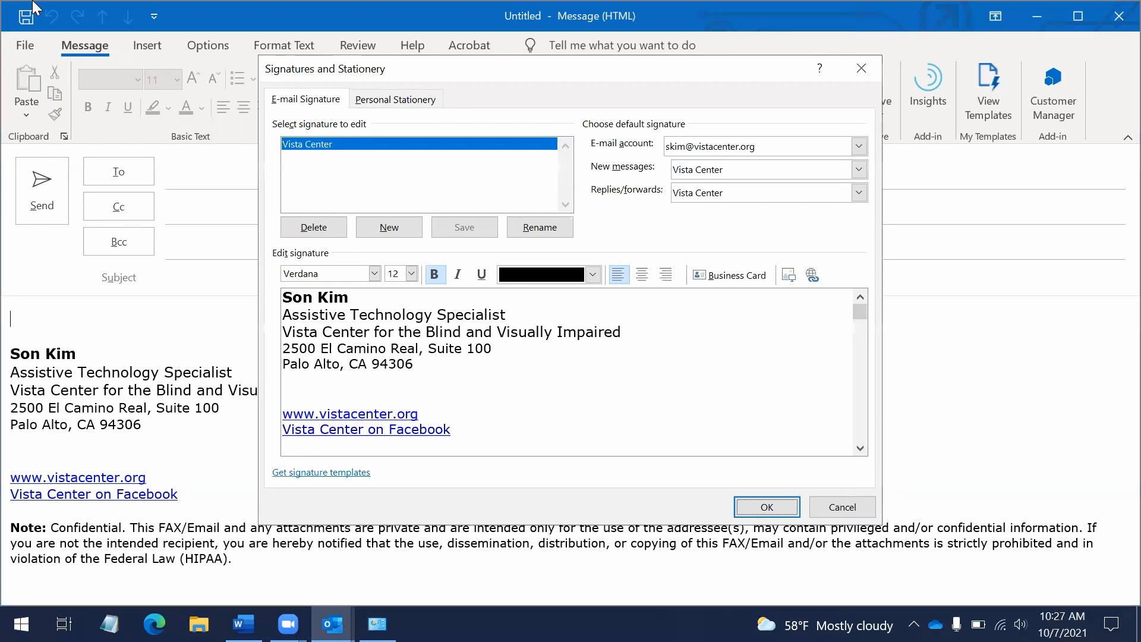
pyautogui.press('Escape')
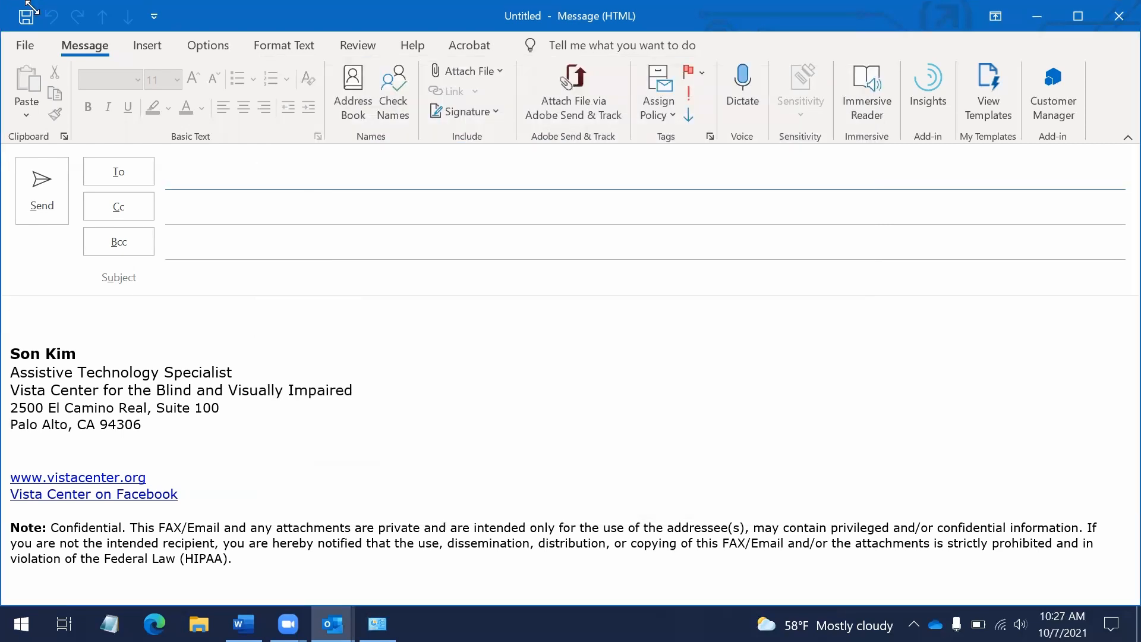
# Toggle the ribbon KeyTips, step across the ribbon sections and jump to the command search box
pyautogui.press('alt')
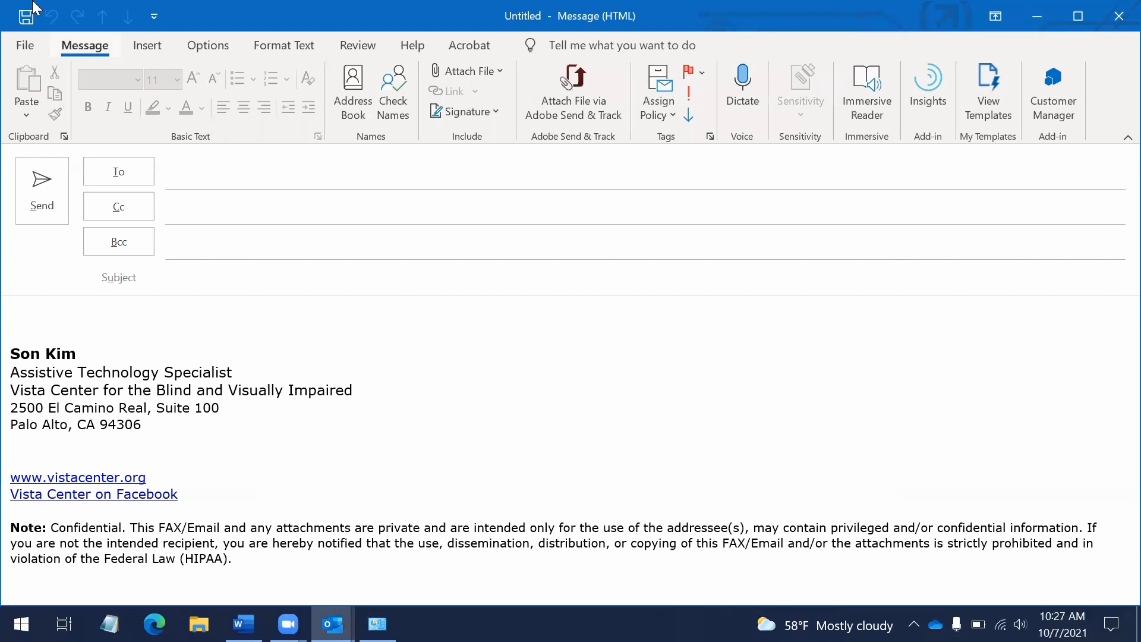
pyautogui.press('Escape')
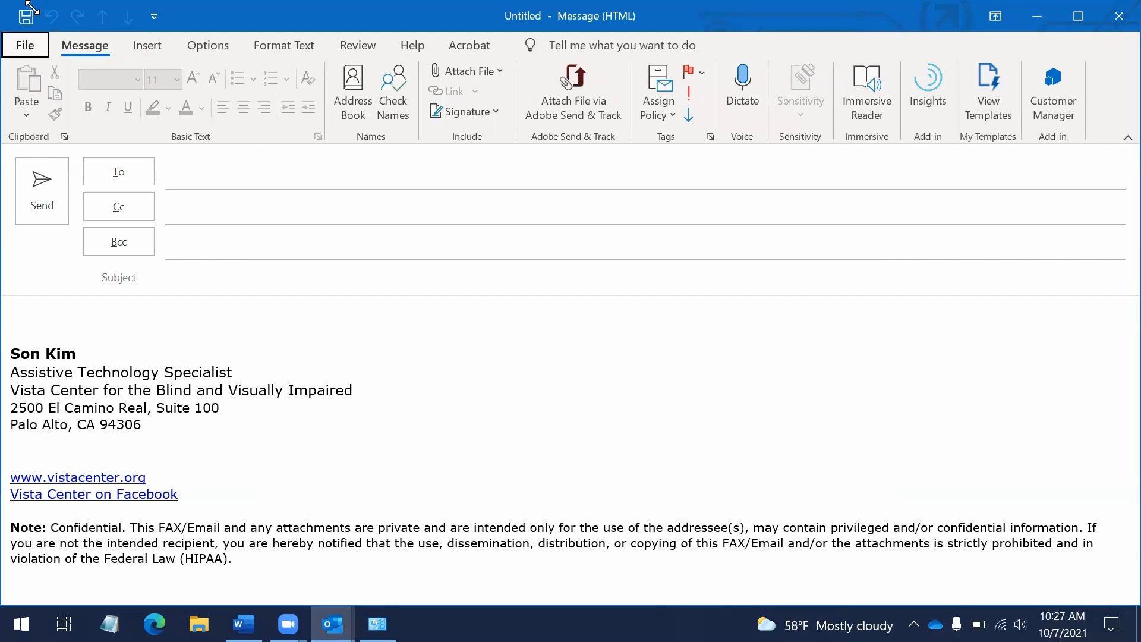
pyautogui.press('Left')
pyautogui.press('Right')
pyautogui.press('Right')
pyautogui.press('Right')
pyautogui.press('Left')
pyautogui.press('Left')
pyautogui.press('Down')
pyautogui.hotkey('alt', 'q')
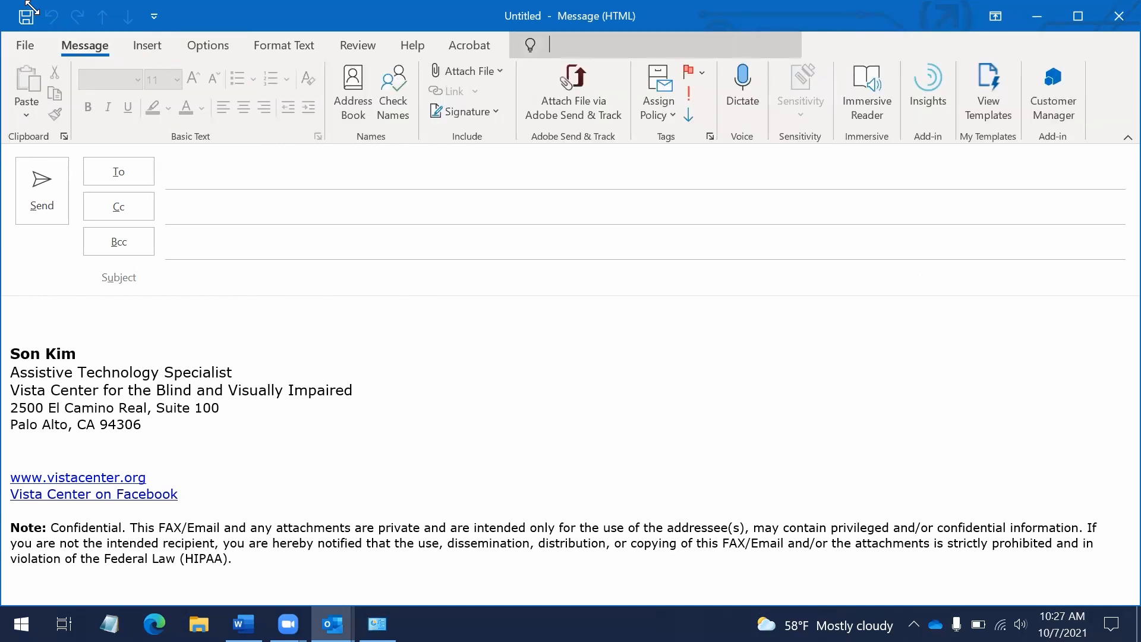
# Move focus back out through the quick-access, clipboard and font commands to the Message commands
pyautogui.hotkey('shift', 'Tab')
pyautogui.hotkey('shift', 'Tab')
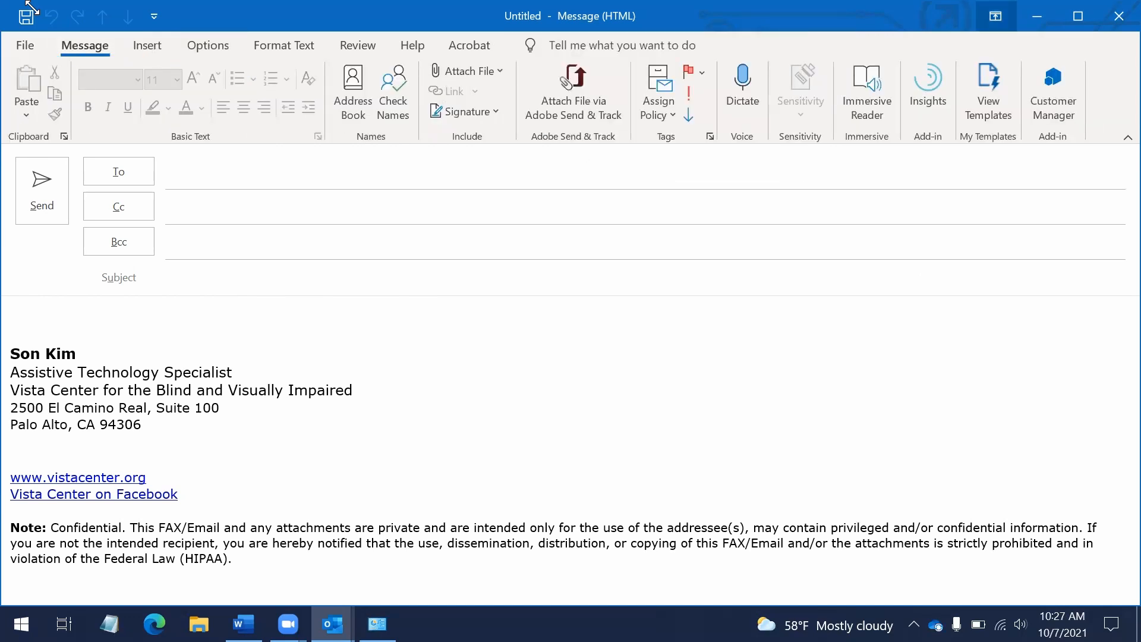
pyautogui.hotkey('shift', 'Tab')
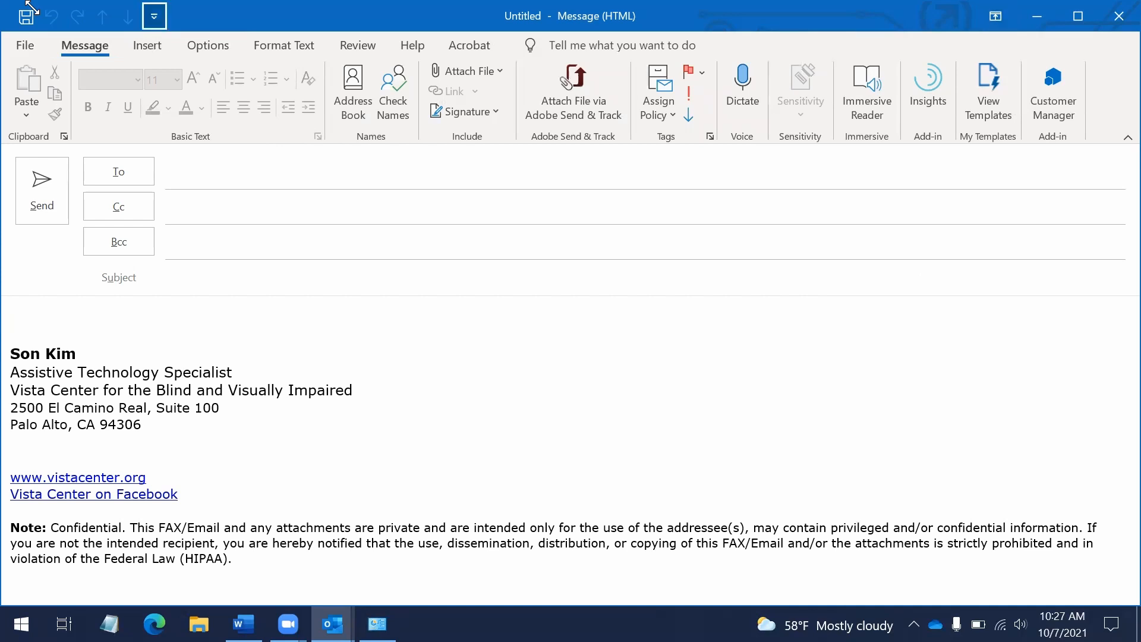
pyautogui.hotkey('shift', 'Tab')
pyautogui.hotkey('shift', 'Tab')
pyautogui.hotkey('shift', 'Tab')
pyautogui.hotkey('shift', 'Tab')
pyautogui.hotkey('shift', 'Tab')
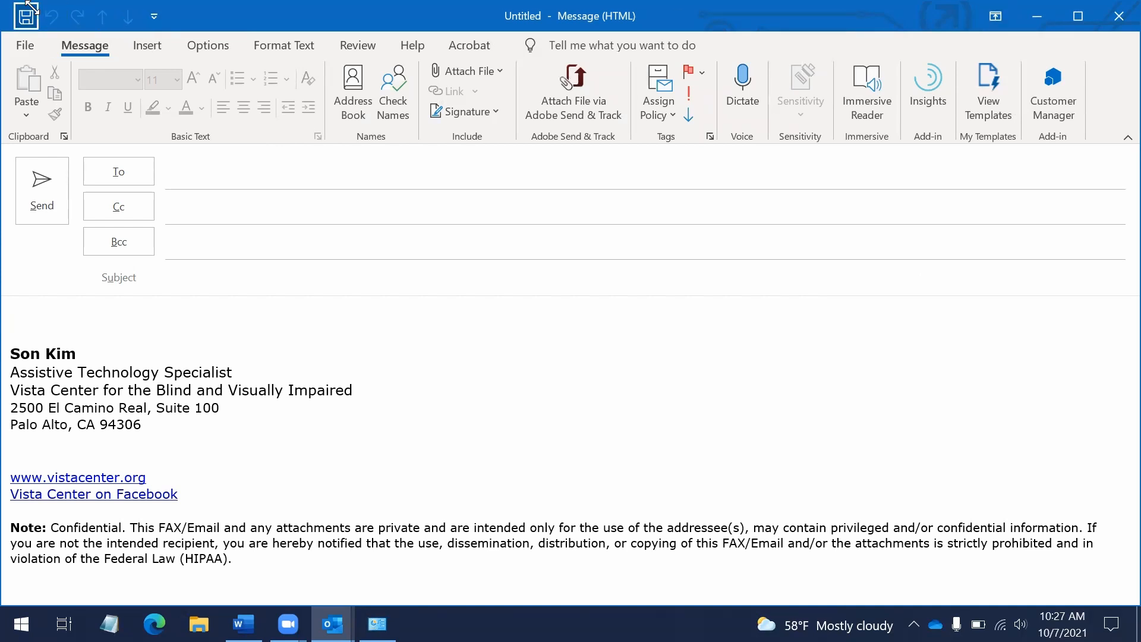
pyautogui.hotkey('shift', 'Tab')
pyautogui.hotkey('shift', 'Tab')
pyautogui.press('Tab')
pyautogui.press('Tab')
pyautogui.press('Tab')
pyautogui.press('Tab')
pyautogui.press('Tab')
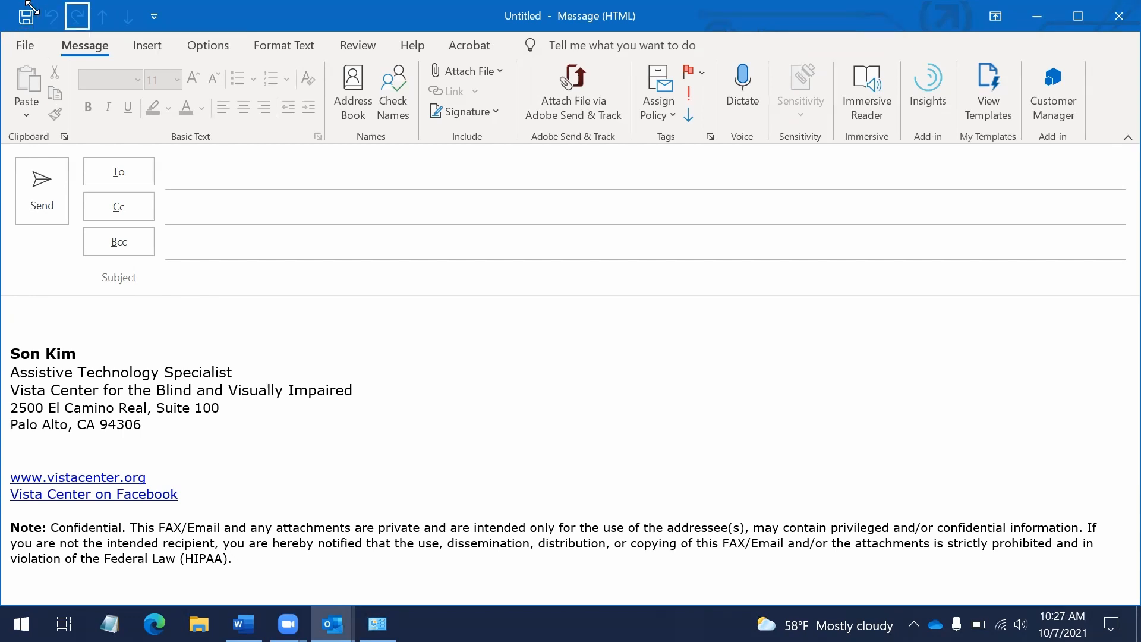
pyautogui.press('Tab')
pyautogui.press('Tab')
pyautogui.press('Tab')
pyautogui.press('Tab')
pyautogui.press('Tab')
pyautogui.press('Tab')
pyautogui.press('Tab')
pyautogui.press('Tab')
pyautogui.press('Tab')
pyautogui.press('Tab')
pyautogui.press('Tab')
pyautogui.hotkey('shift', 'Tab')
pyautogui.hotkey('shift', 'Tab')
pyautogui.hotkey('shift', 'Tab')
pyautogui.hotkey('shift', 'Tab')
pyautogui.hotkey('shift', 'Tab')
pyautogui.hotkey('shift', 'Tab')
pyautogui.hotkey('shift', 'Tab')
pyautogui.hotkey('shift', 'Tab')
pyautogui.hotkey('shift', 'Tab')
pyautogui.hotkey('shift', 'Tab')
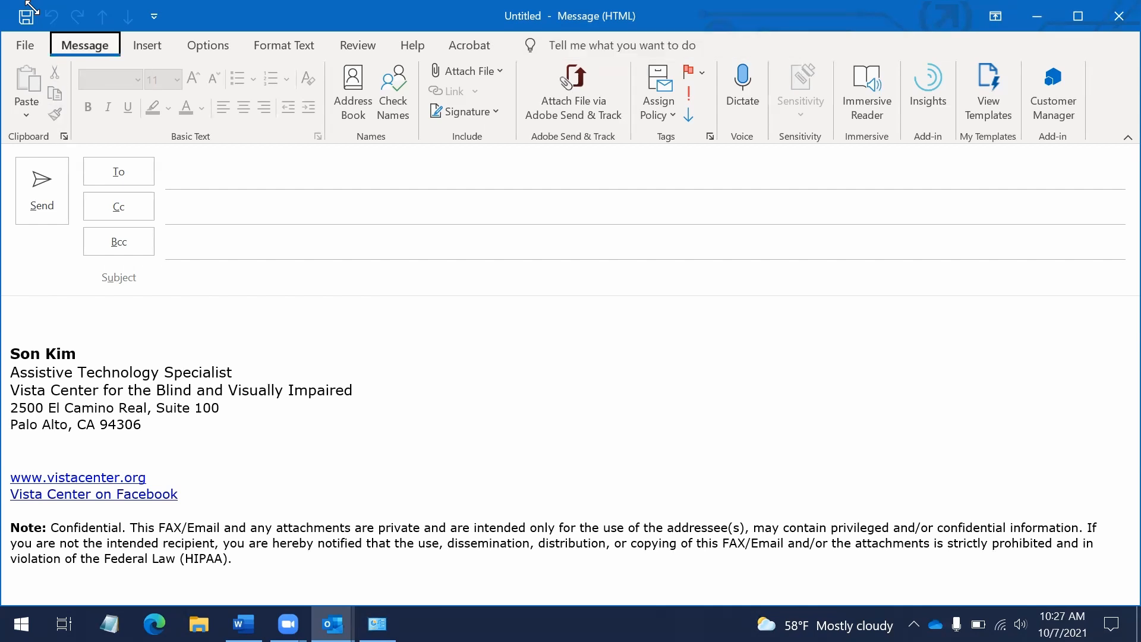
pyautogui.hotkey('shift', 'Tab')
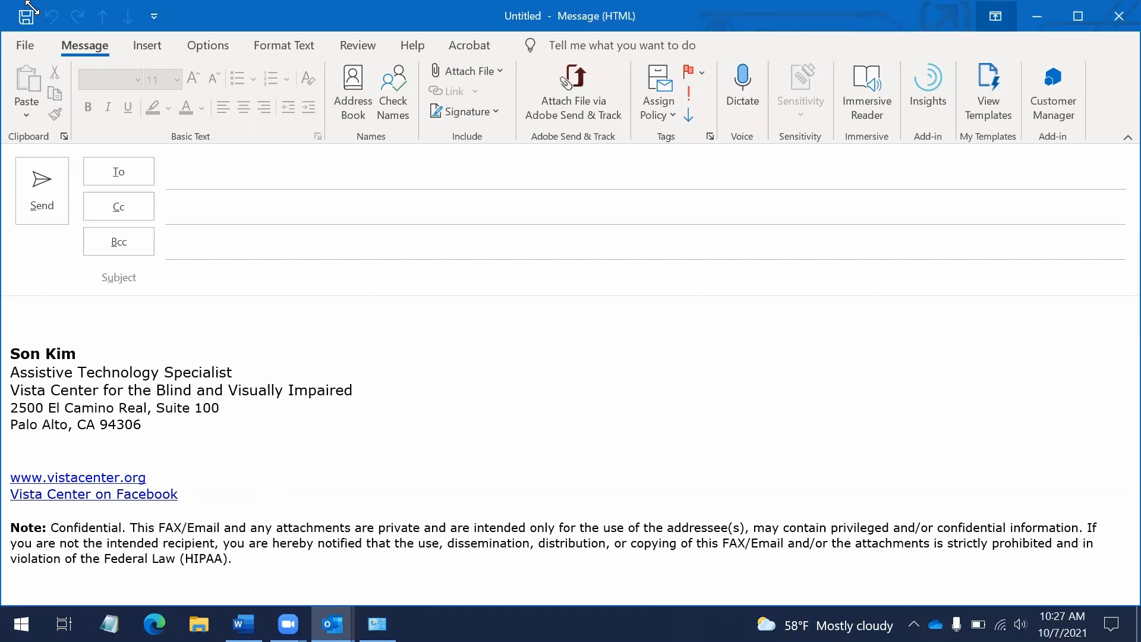
pyautogui.hotkey('shift', 'Tab')
pyautogui.hotkey('shift', 'Tab')
pyautogui.press('Tab')
pyautogui.press('Tab')
pyautogui.press('Tab')
pyautogui.press('Tab')
pyautogui.press('Tab')
# Open the Signature command's list and highlight the Signatures... entry
pyautogui.press('Right')
pyautogui.press('Right')
pyautogui.press('Right')
pyautogui.press('Right')
pyautogui.press('Right')
pyautogui.press('Left')
pyautogui.press('Left')
pyautogui.press('Right')
pyautogui.press('Right')
pyautogui.press('Right')
pyautogui.press('Right')
pyautogui.press('Right')
pyautogui.press('Right')
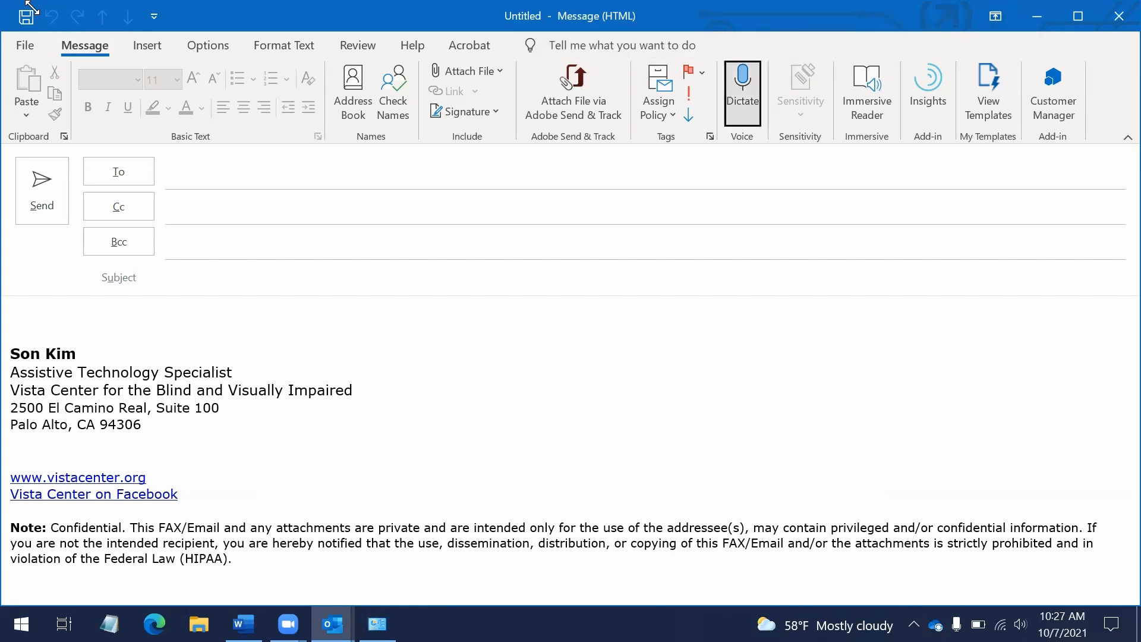
pyautogui.press('Left')
pyautogui.press('Left')
pyautogui.press('Left')
pyautogui.press('Left')
pyautogui.press('Left')
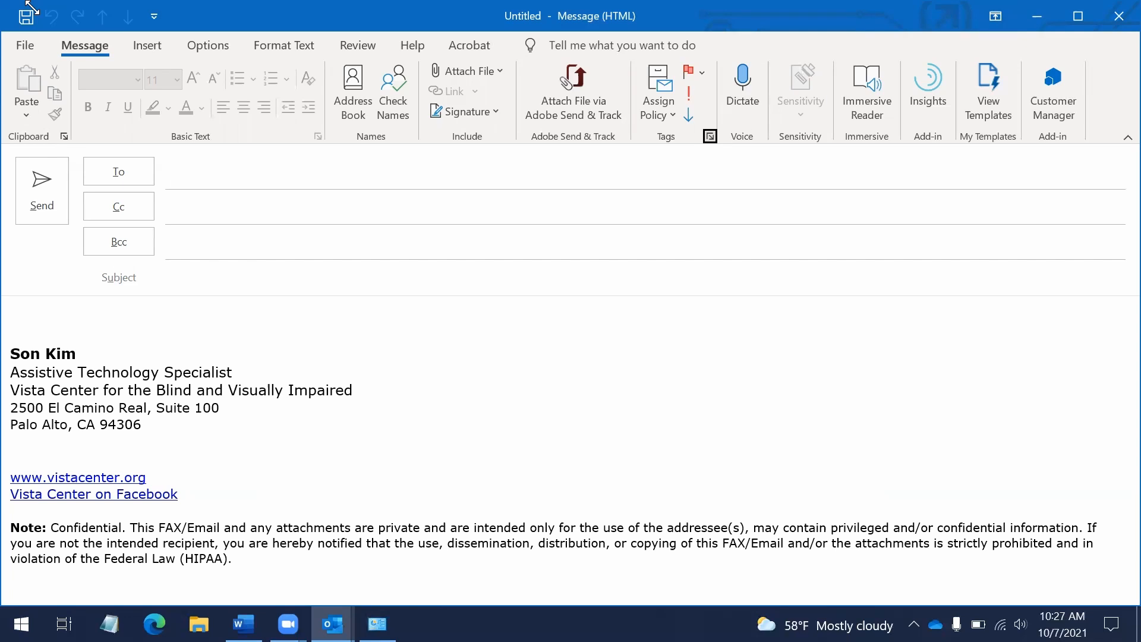
pyautogui.press('Left')
pyautogui.press('Left')
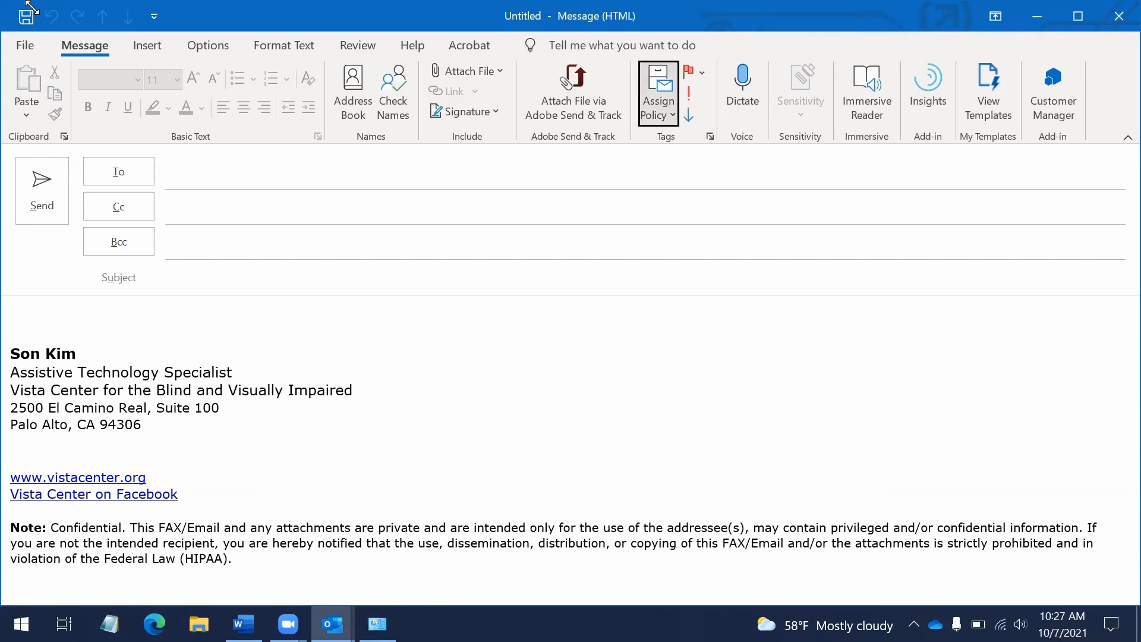
pyautogui.press('Left')
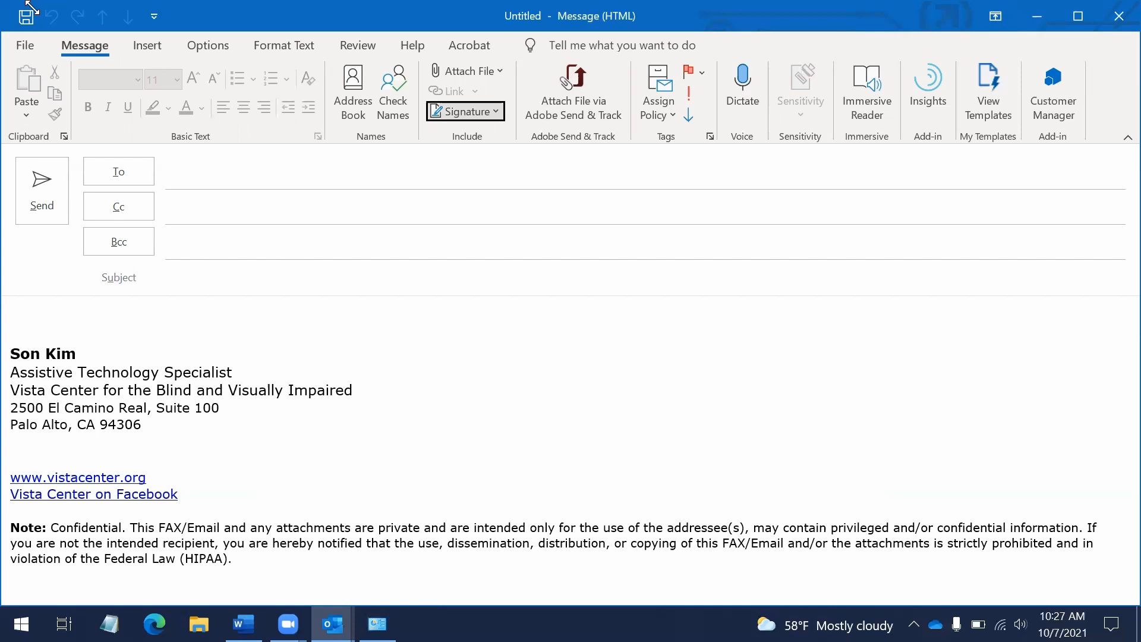
pyautogui.press('Return')
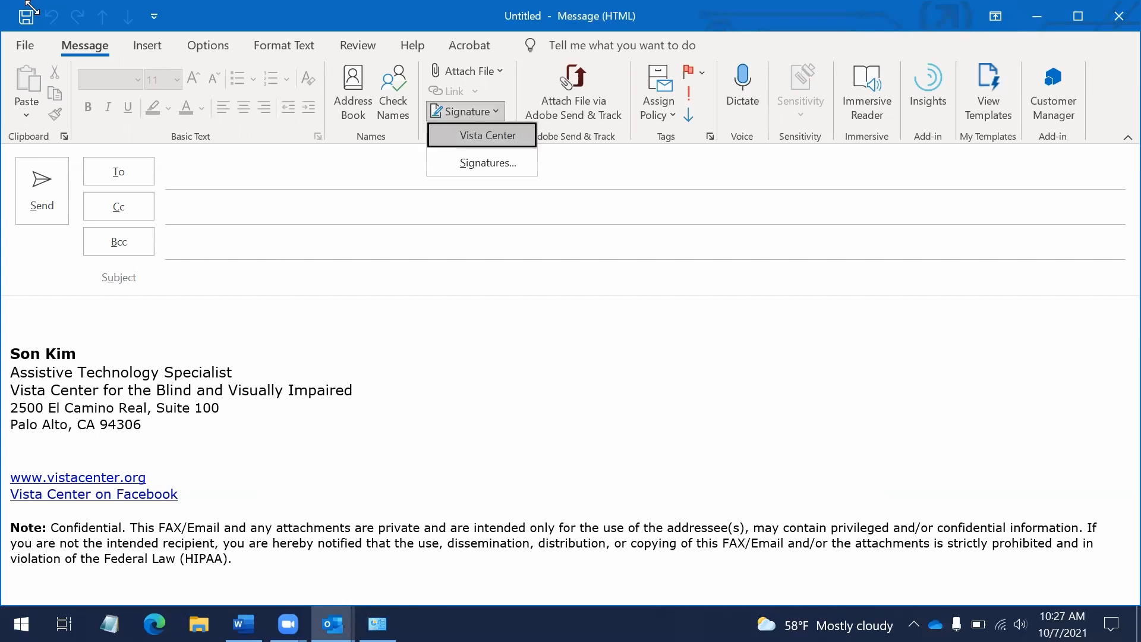
pyautogui.press('Down')
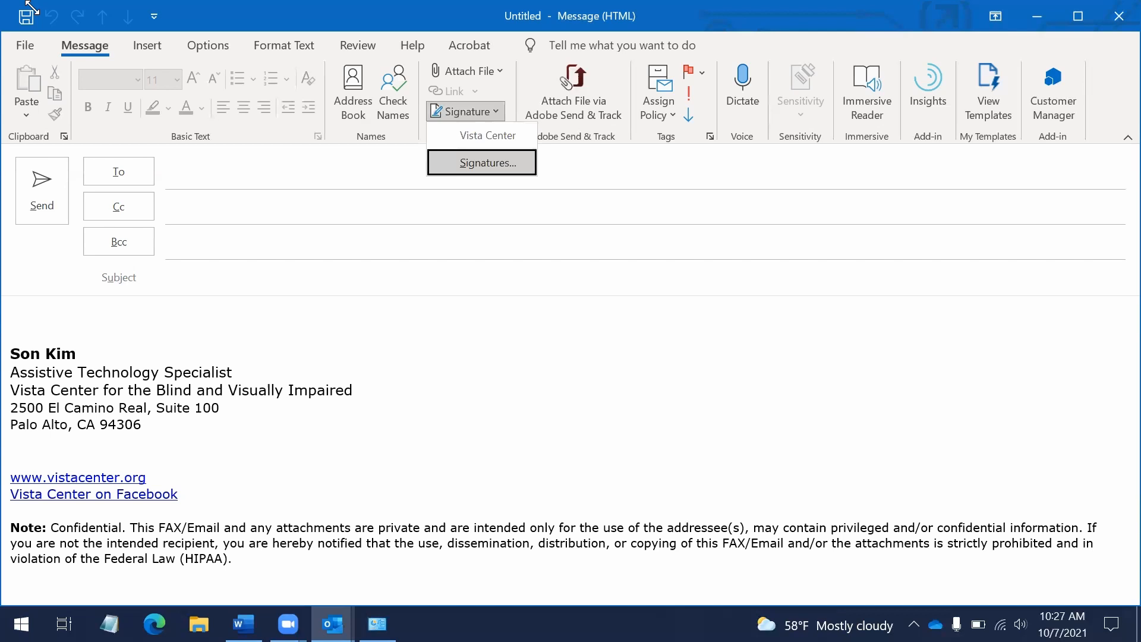
# Open the Signatures and Stationery dialog and move focus to the New button
pyautogui.press('Return')
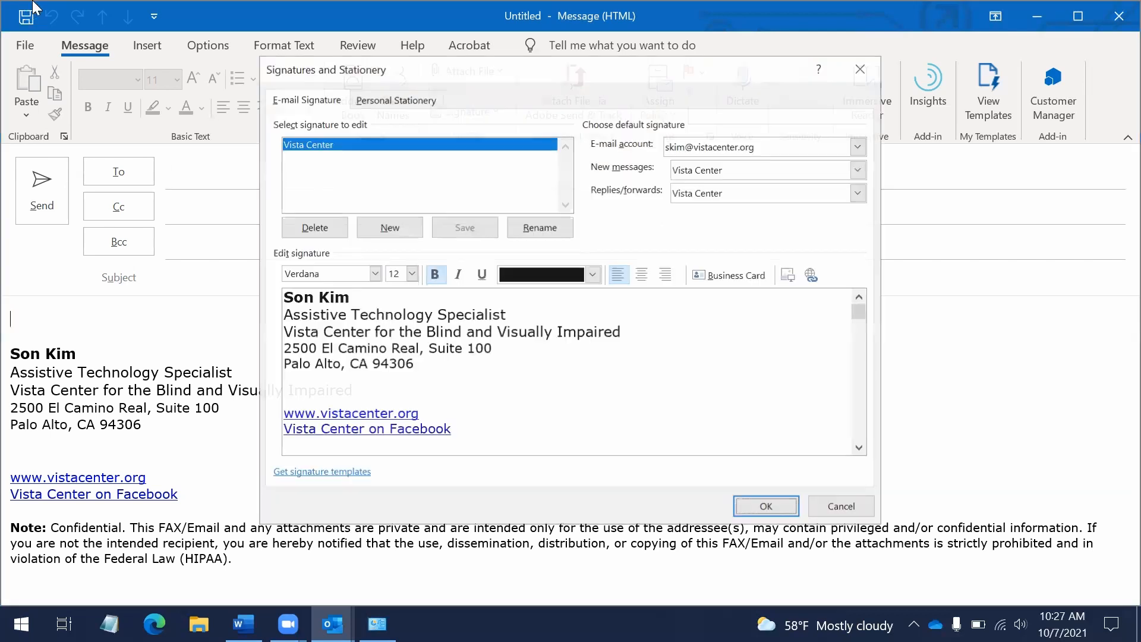
pyautogui.hotkey('shift', 'Tab')
pyautogui.hotkey('shift', 'Tab')
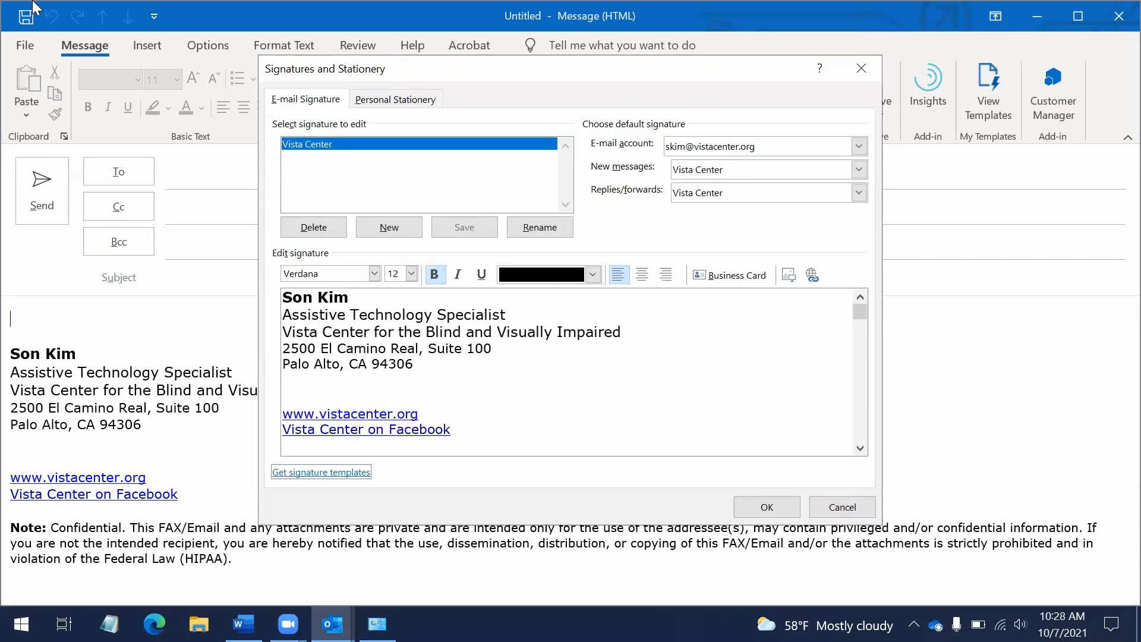
pyautogui.press('Tab')
pyautogui.press('Tab')
pyautogui.hotkey('shift', 'Tab')
pyautogui.press('Tab')
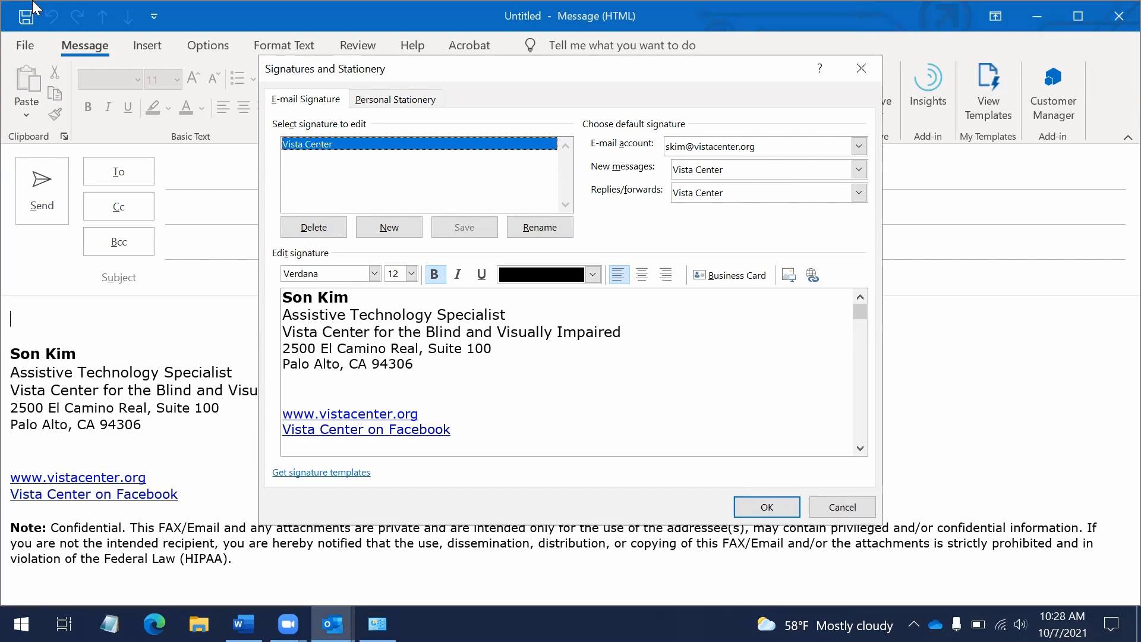
pyautogui.press('Tab')
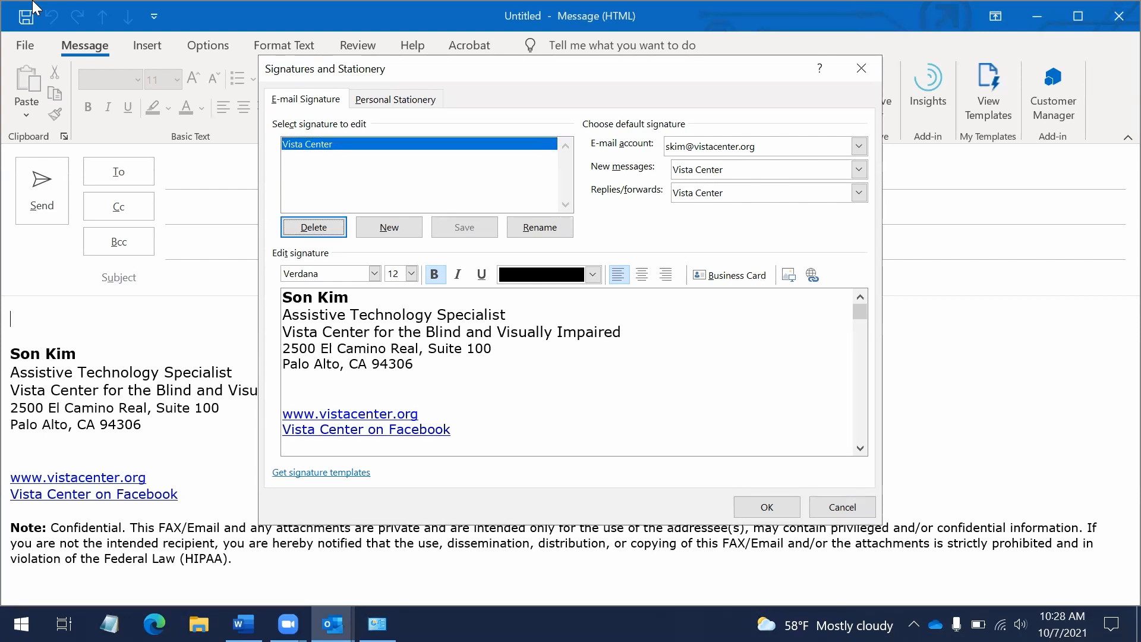
pyautogui.press('Tab')
# Create a new signature named 'alt signature'
pyautogui.press('Return')
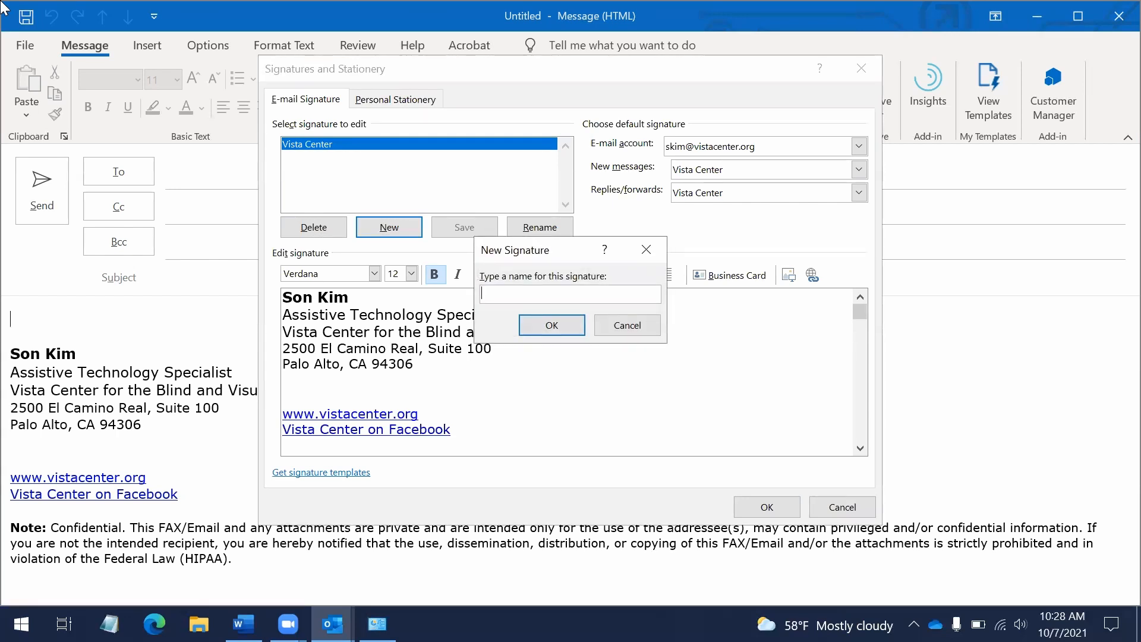
pyautogui.write('alt signature')
pyautogui.press('Tab')
pyautogui.press('Tab')
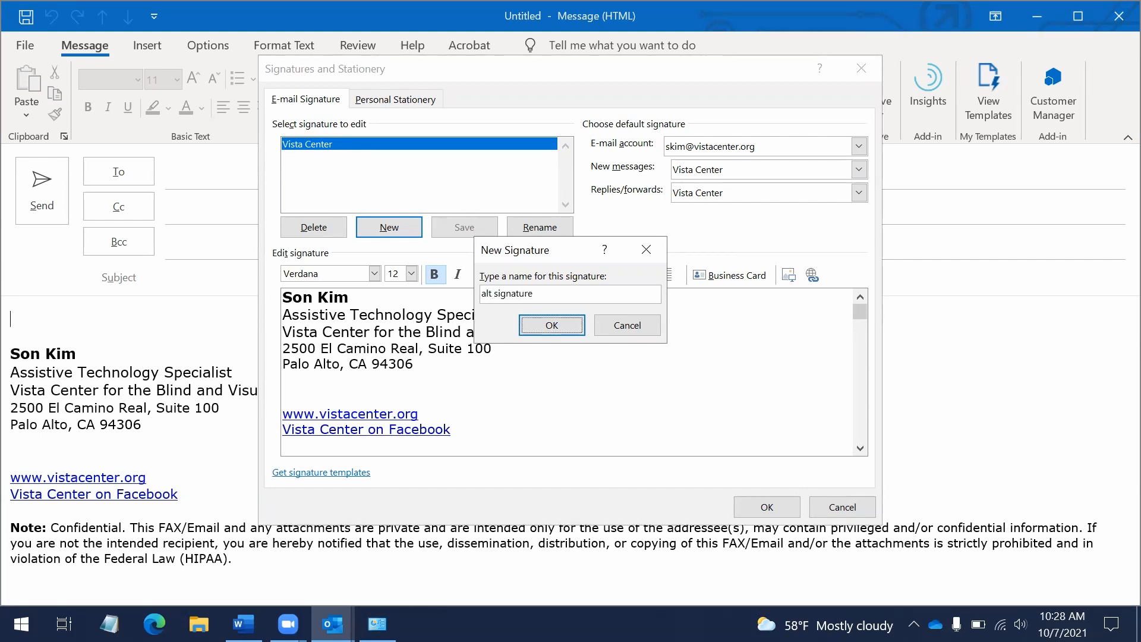
pyautogui.press('Tab')
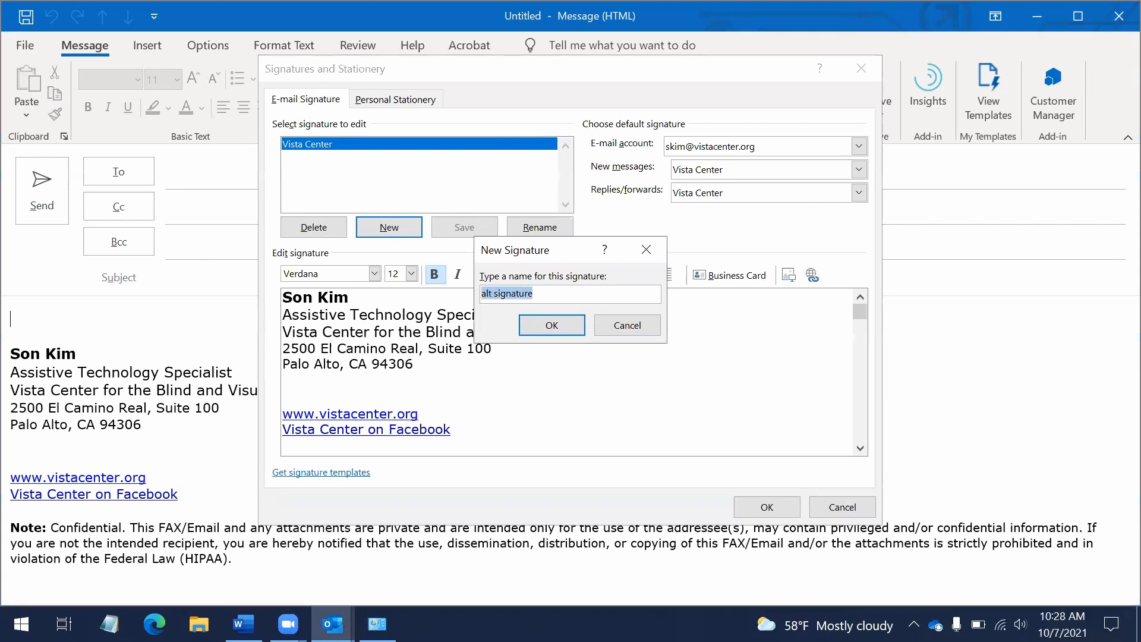
pyautogui.press('Tab')
pyautogui.press('Return')
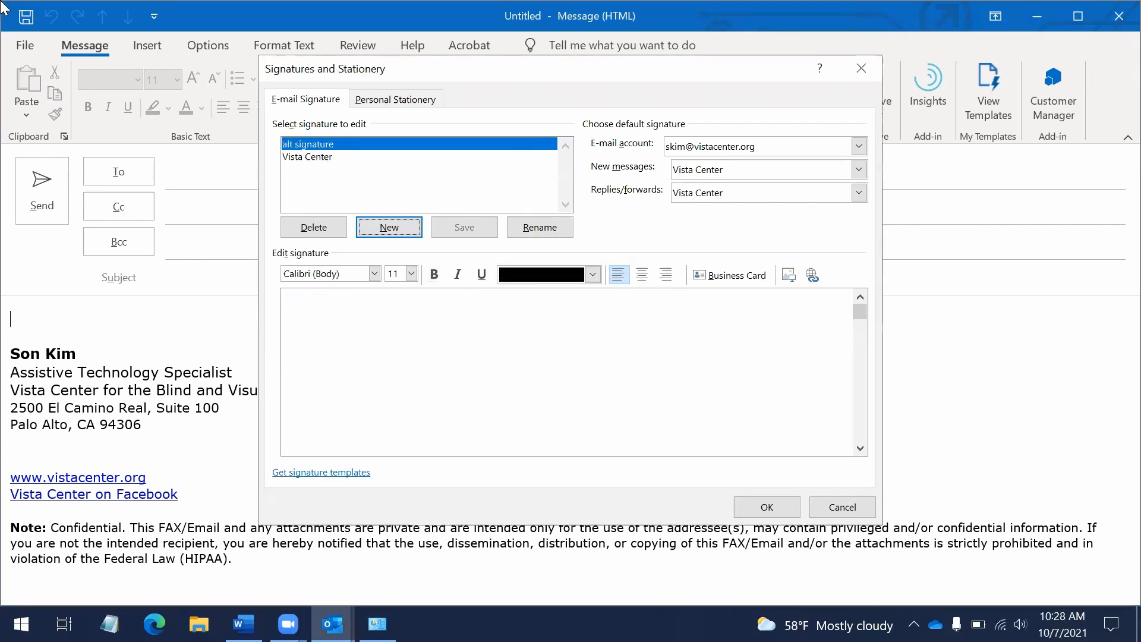
# Step focus among the New, Delete and Rename signature buttons
pyautogui.hotkey('shift', 'Tab')
pyautogui.press('Tab')
pyautogui.hotkey('shift', 'Tab')
pyautogui.hotkey('shift', 'Tab')
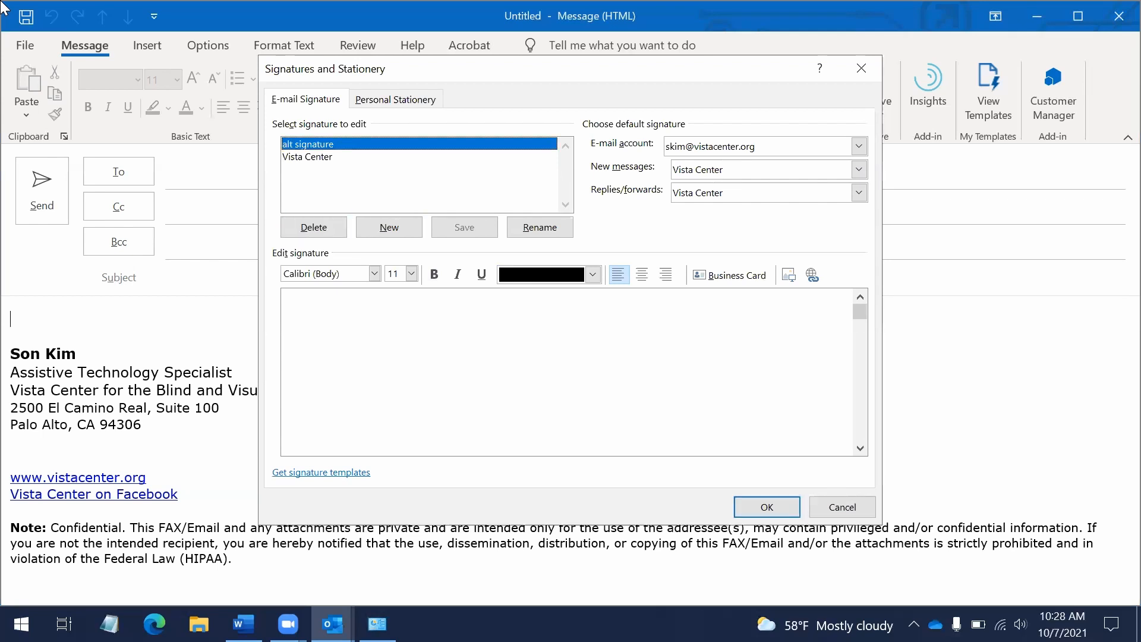
pyautogui.press('Tab')
pyautogui.press('Tab')
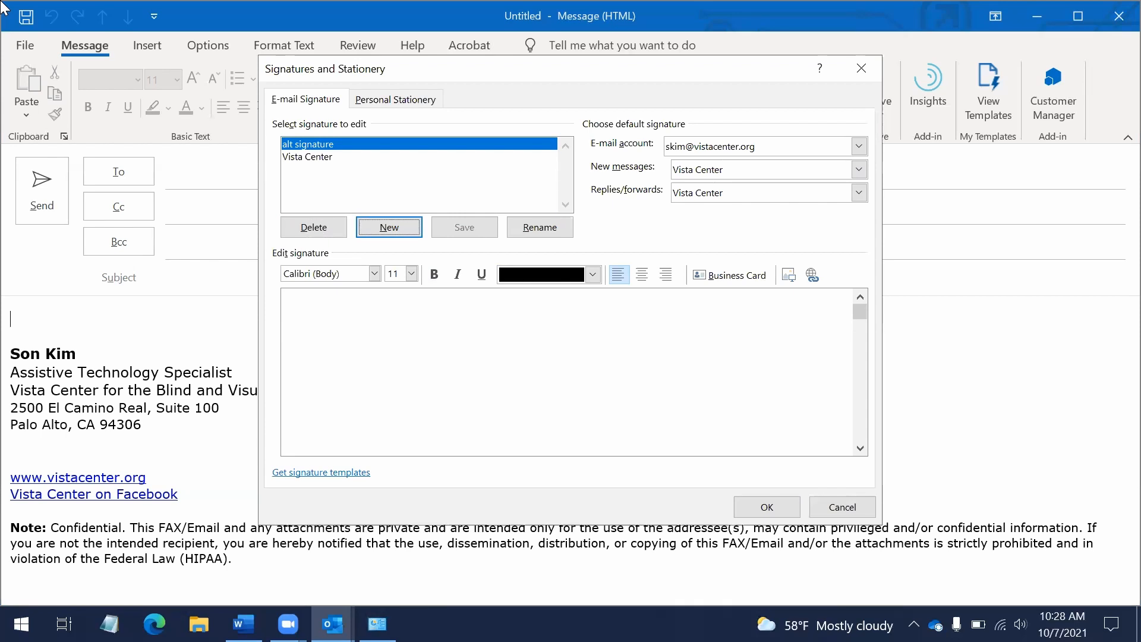
pyautogui.press('Tab')
pyautogui.press('Tab')
pyautogui.press('Tab')
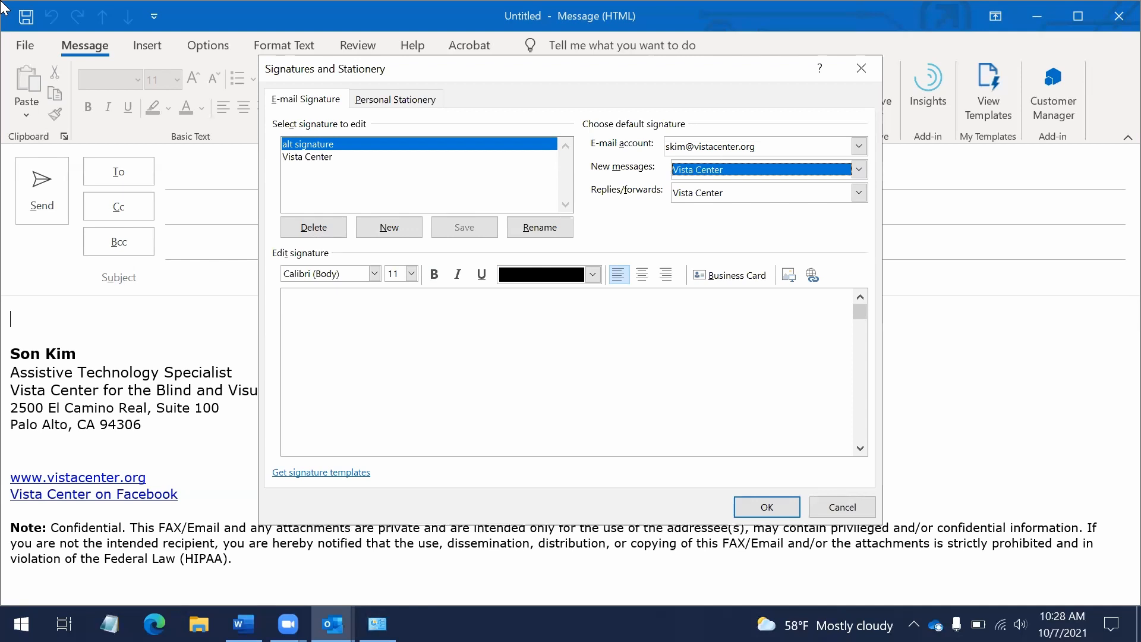
# Choose 'alt signature' in the New messages and Replies/forwards dropdowns
pyautogui.hotkey('alt', 'Down')
pyautogui.press('Up')
pyautogui.press('Down')
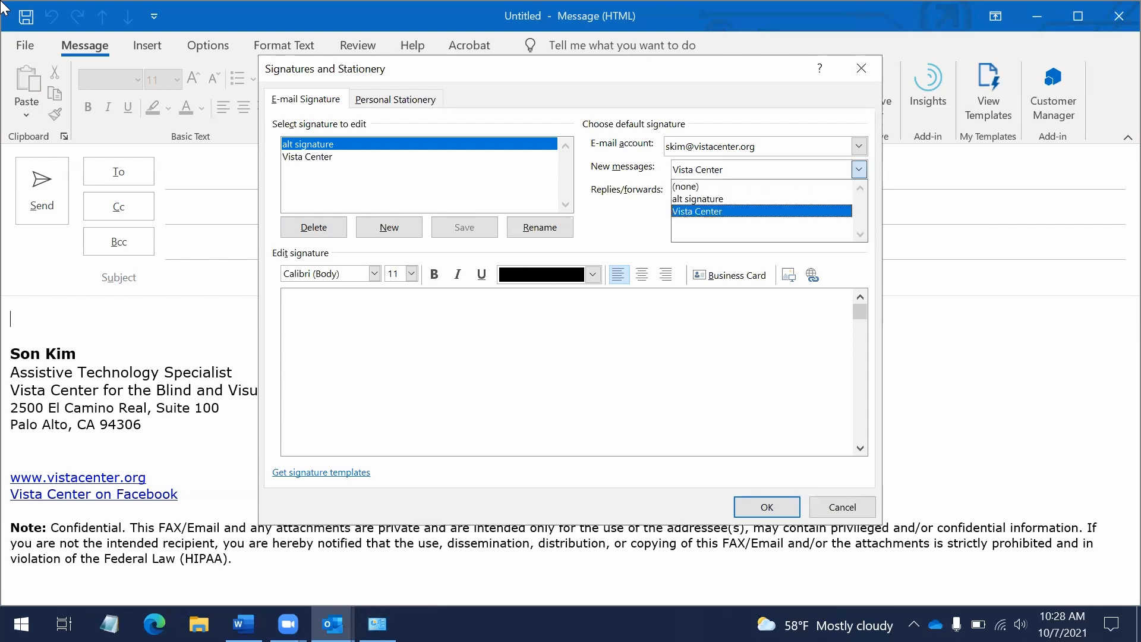
pyautogui.press('Up')
pyautogui.press('Up')
pyautogui.press('Down')
pyautogui.press('Tab')
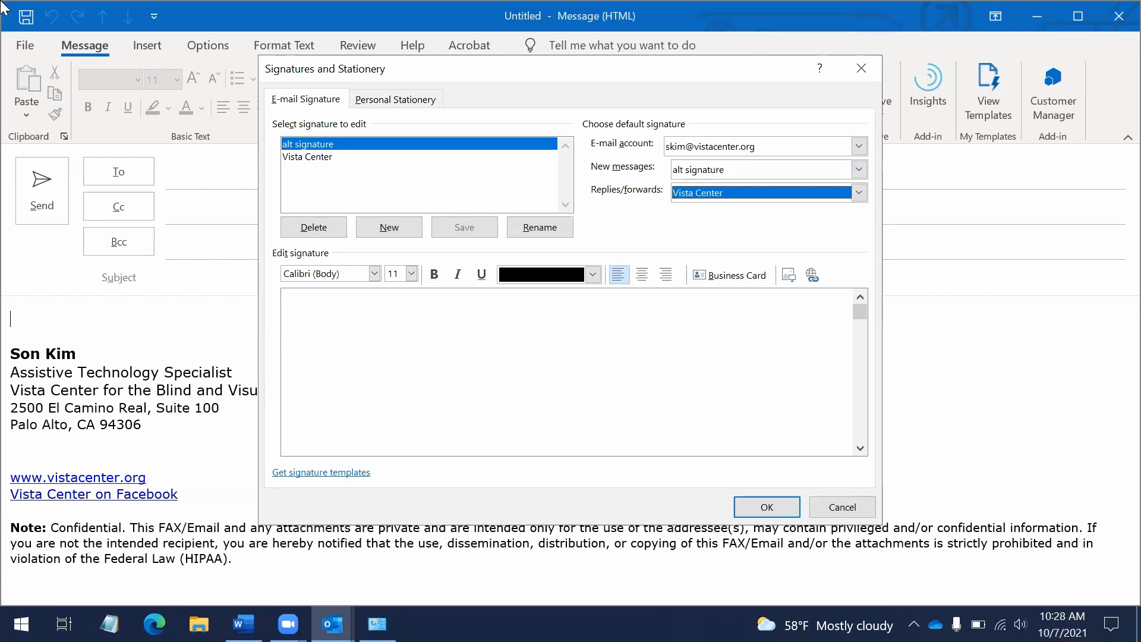
pyautogui.hotkey('alt', 'Down')
pyautogui.press('Up')
pyautogui.press('Down')
pyautogui.press('Up')
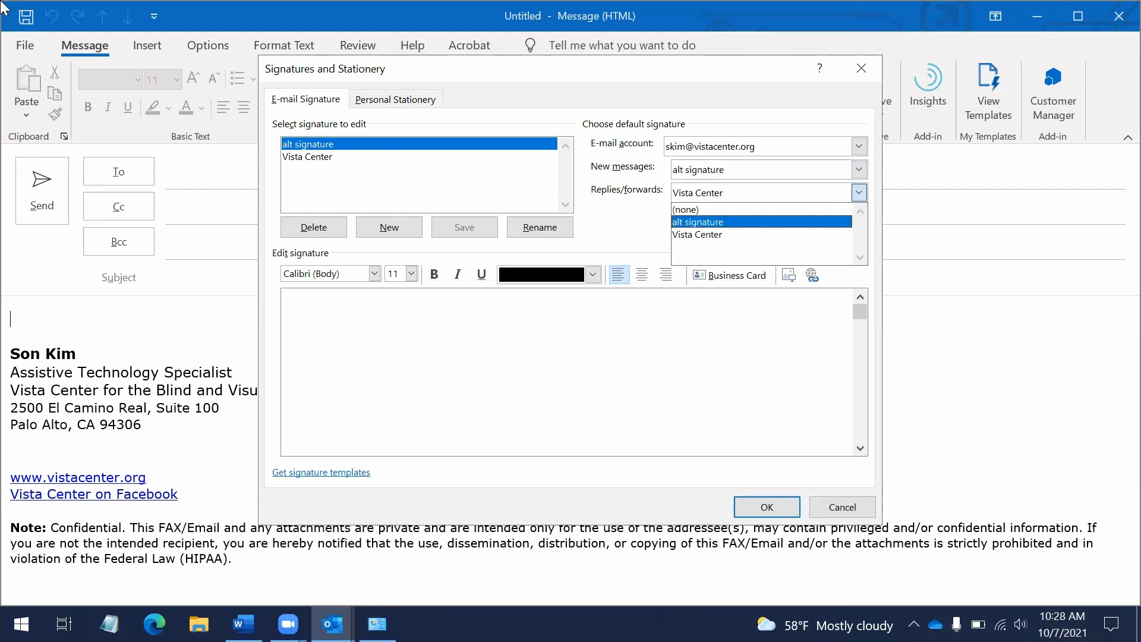
pyautogui.hotkey('shift', 'Tab')
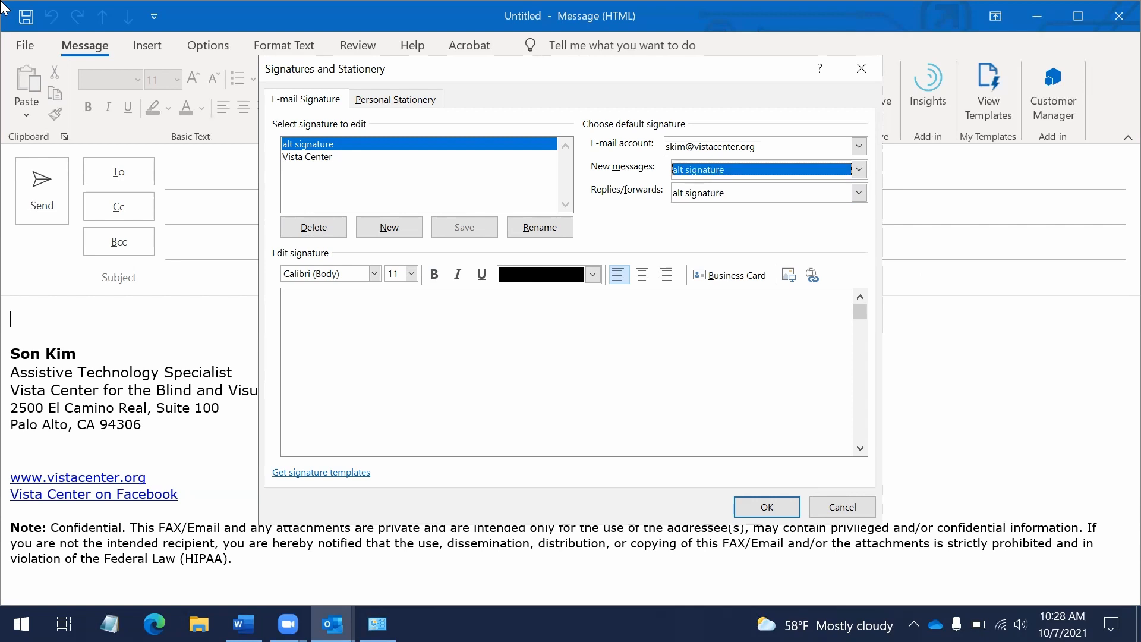
# Recheck and keep 'alt signature' as the new-message default
pyautogui.hotkey('alt', 'Down')
pyautogui.press('Up')
pyautogui.press('Down')
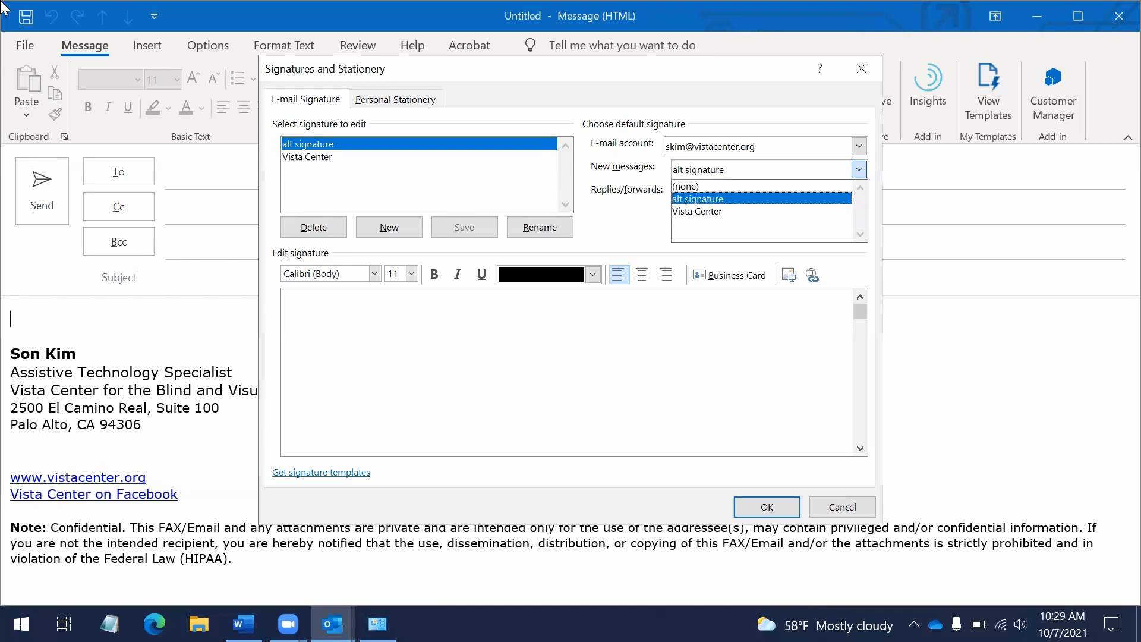
pyautogui.press('Return')
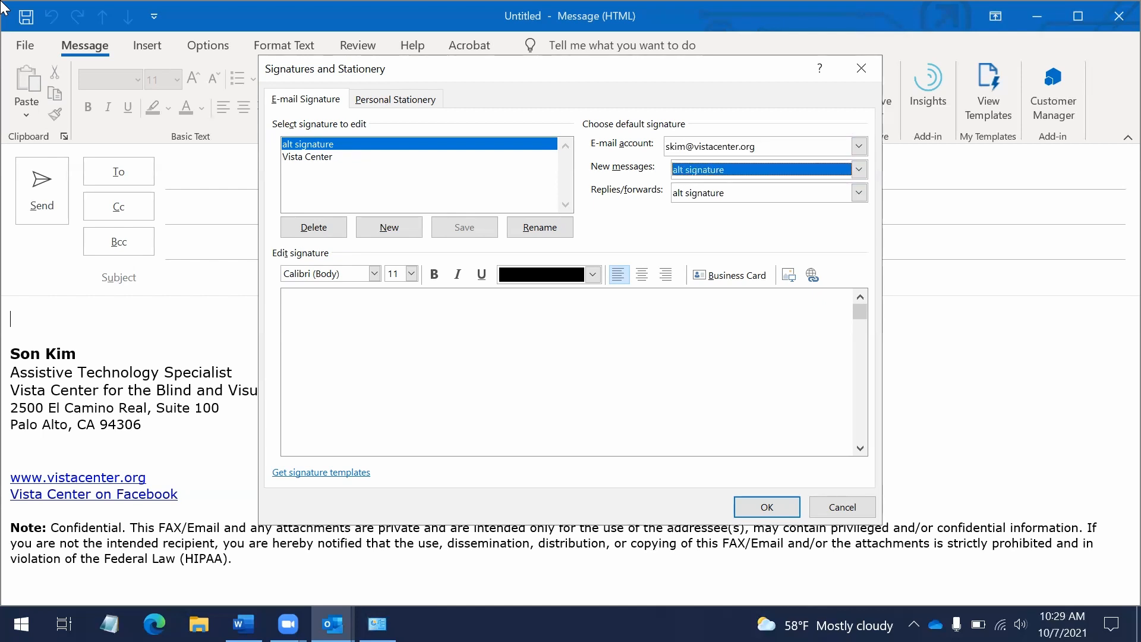
pyautogui.hotkey('alt', 'Down')
pyautogui.press('Down')
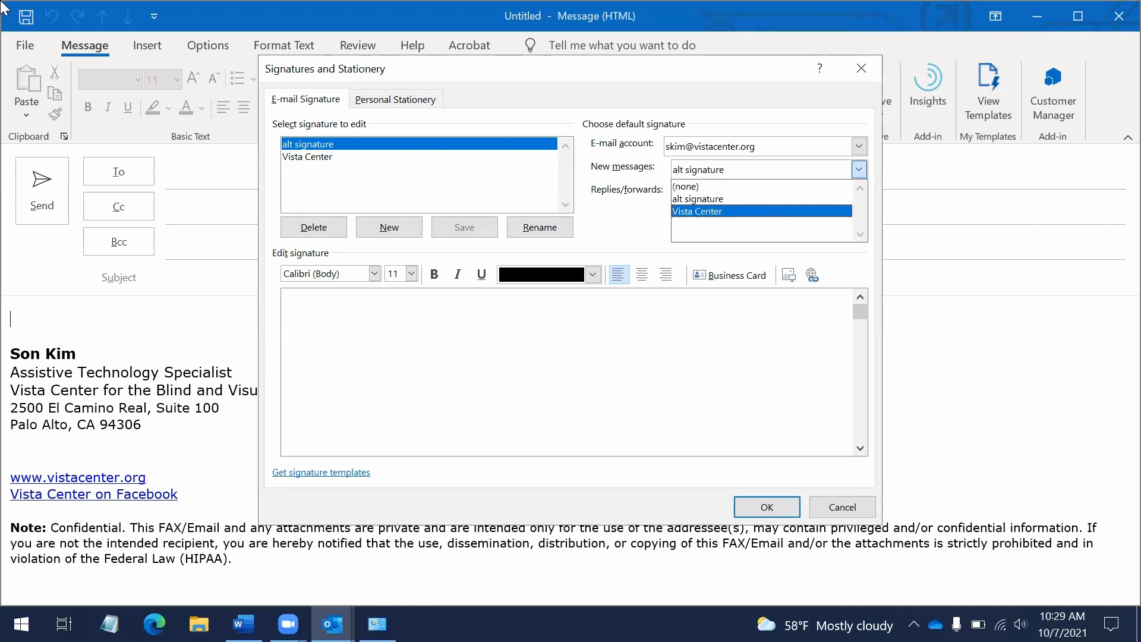
pyautogui.press('Up')
pyautogui.press('Tab')
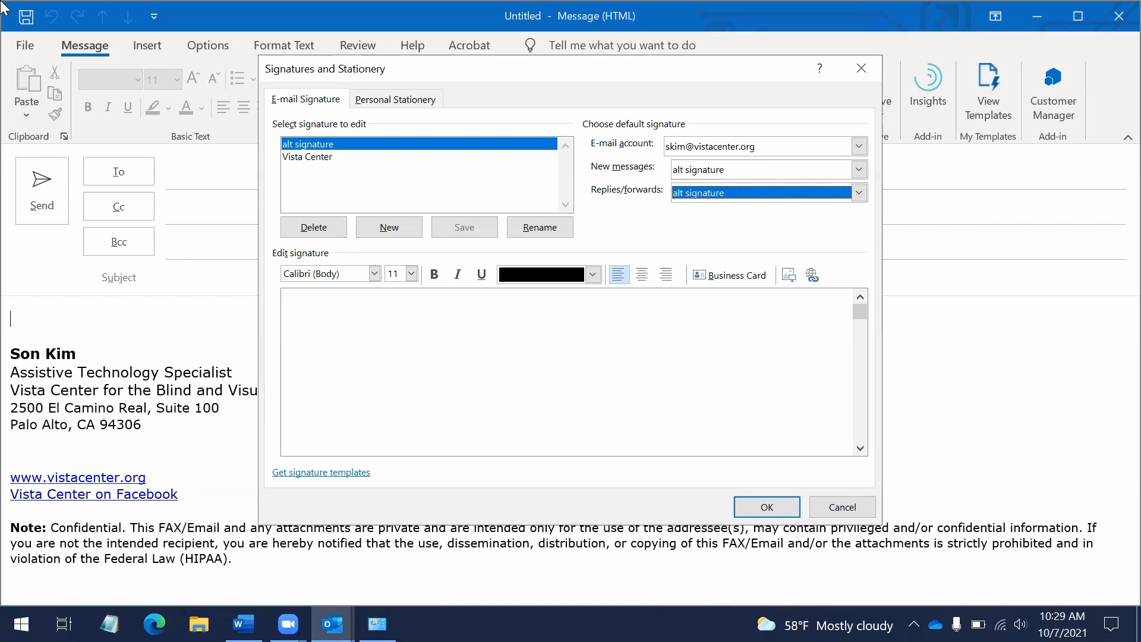
# Recheck and keep 'alt signature' as the replies/forwards default
pyautogui.hotkey('alt', 'Down')
pyautogui.press('Up')
pyautogui.press('Down')
pyautogui.press('Down')
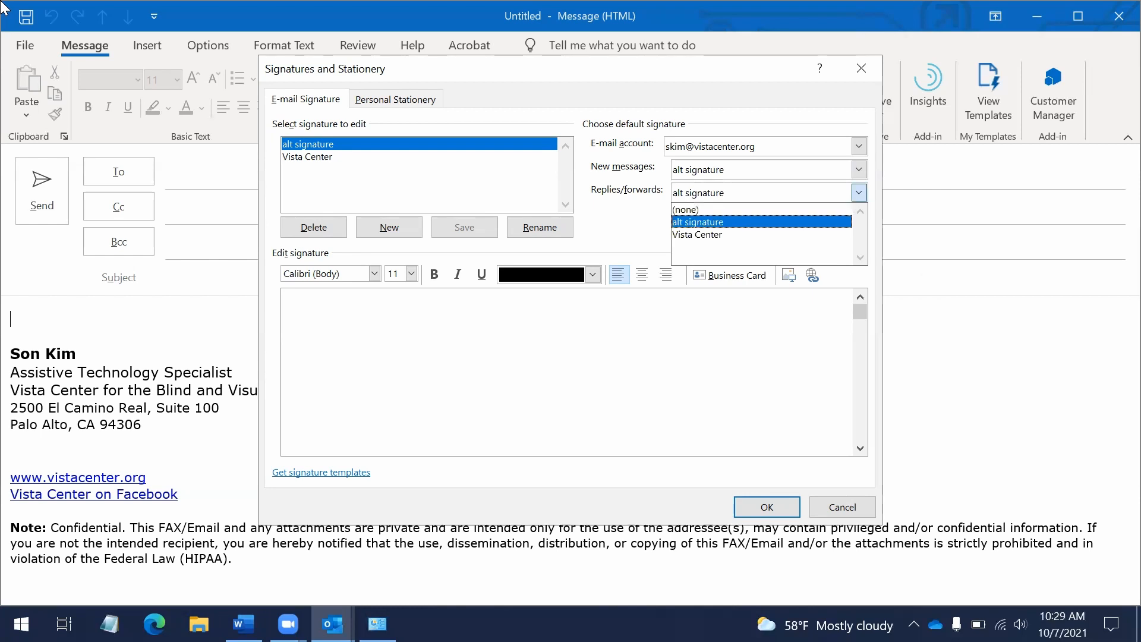
pyautogui.press('Up')
pyautogui.press('Tab')
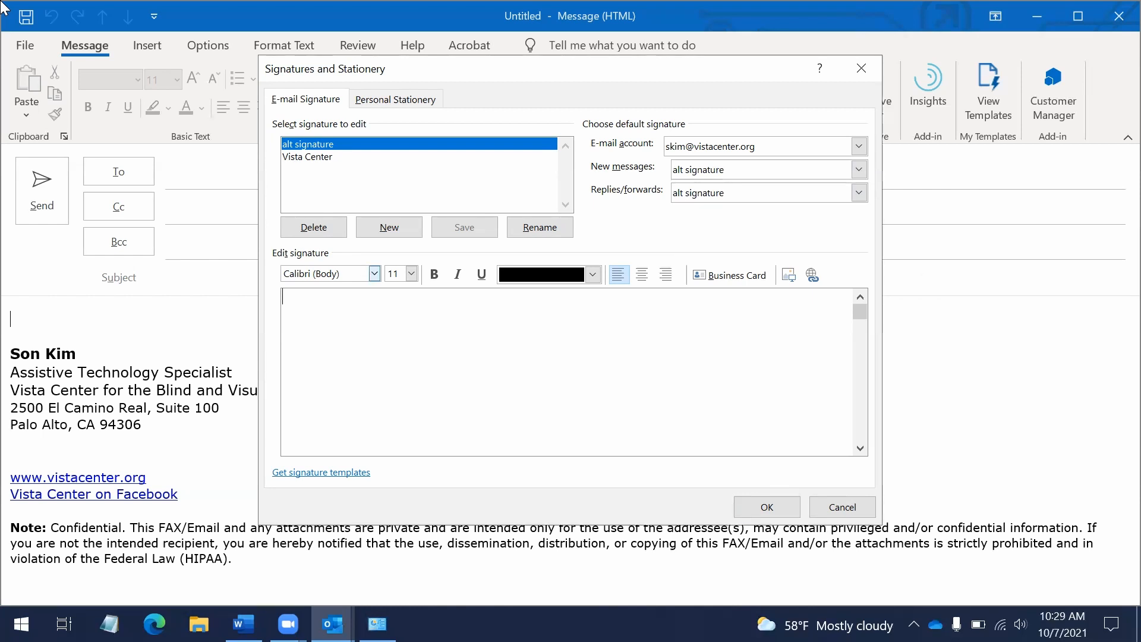
# Type 'This is a test signature.' into the alt signature editor and confirm with OK
pyautogui.hotkey('shift', 'Tab')
pyautogui.hotkey('shift', 'Tab')
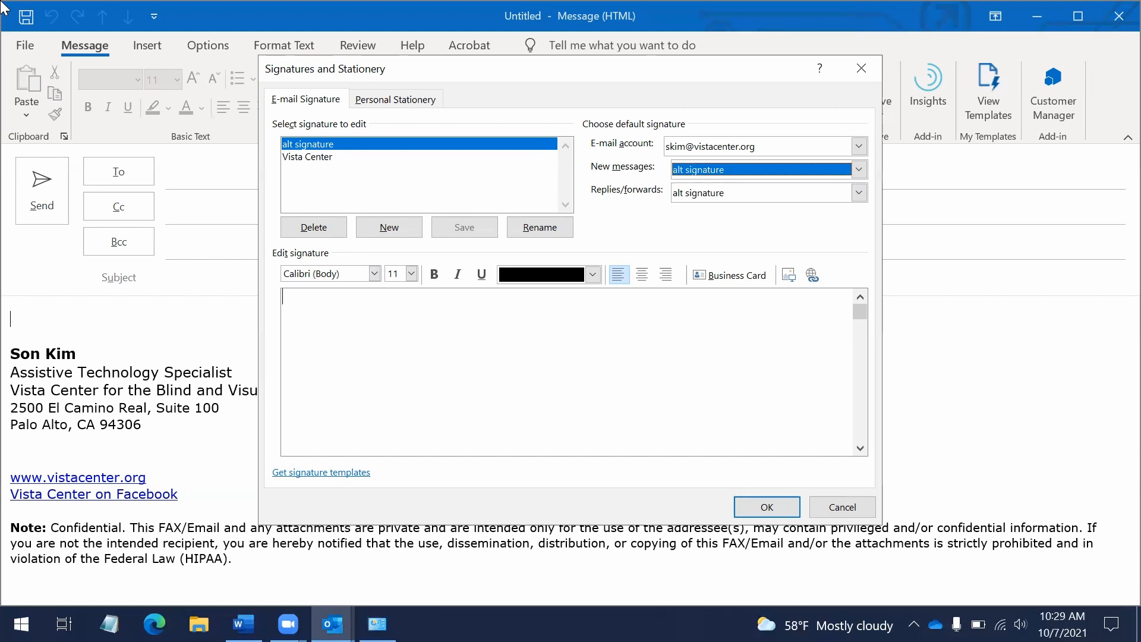
pyautogui.press('Tab')
pyautogui.press('Tab')
pyautogui.press('Tab')
pyautogui.press('Tab')
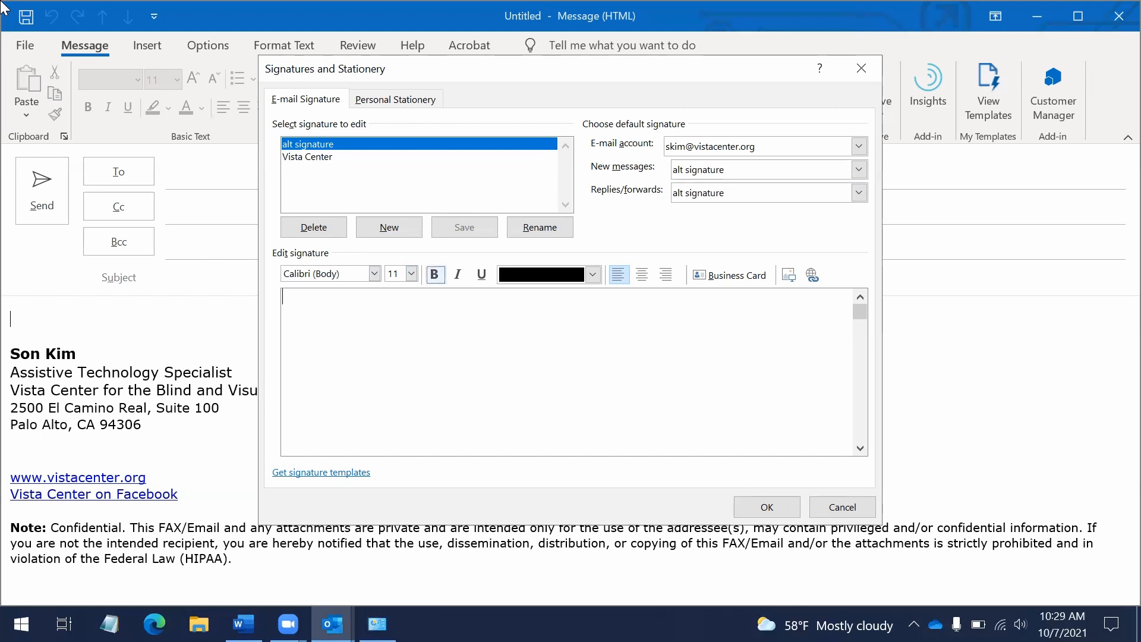
pyautogui.press('Tab')
pyautogui.press('Tab')
pyautogui.press('Tab')
pyautogui.press('Tab')
pyautogui.press('Tab')
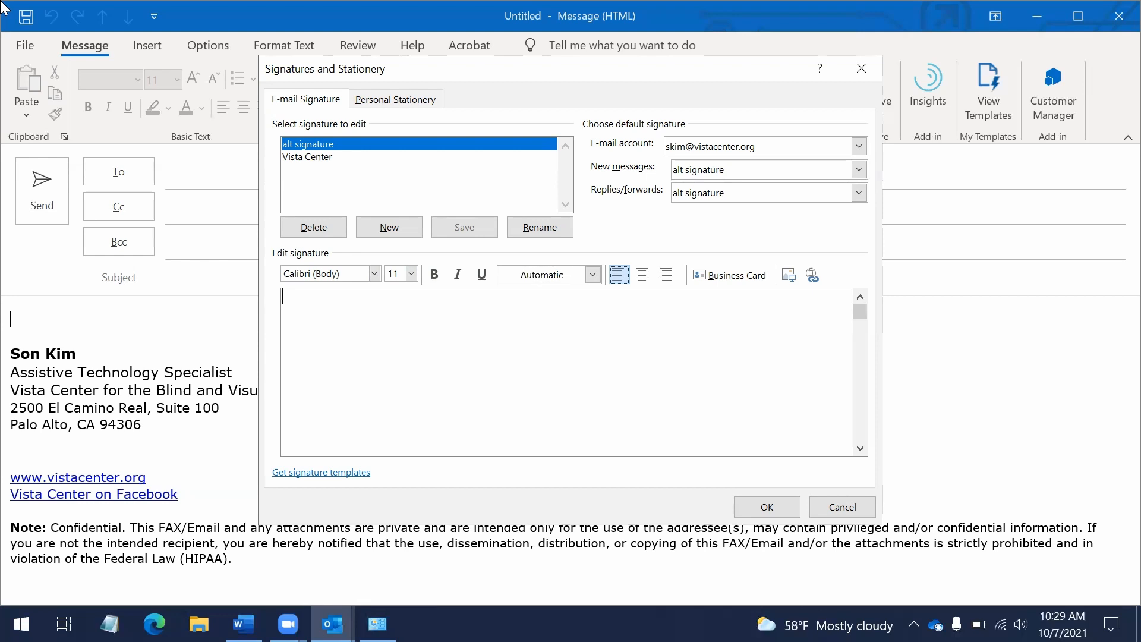
pyautogui.press('Tab')
pyautogui.press('Tab')
pyautogui.hotkey('shift', 'Tab')
pyautogui.press('Tab')
pyautogui.press('Tab')
pyautogui.press('Tab')
pyautogui.press('Tab')
pyautogui.press('Tab')
pyautogui.press('Tab')
pyautogui.write('This is a test signature.')
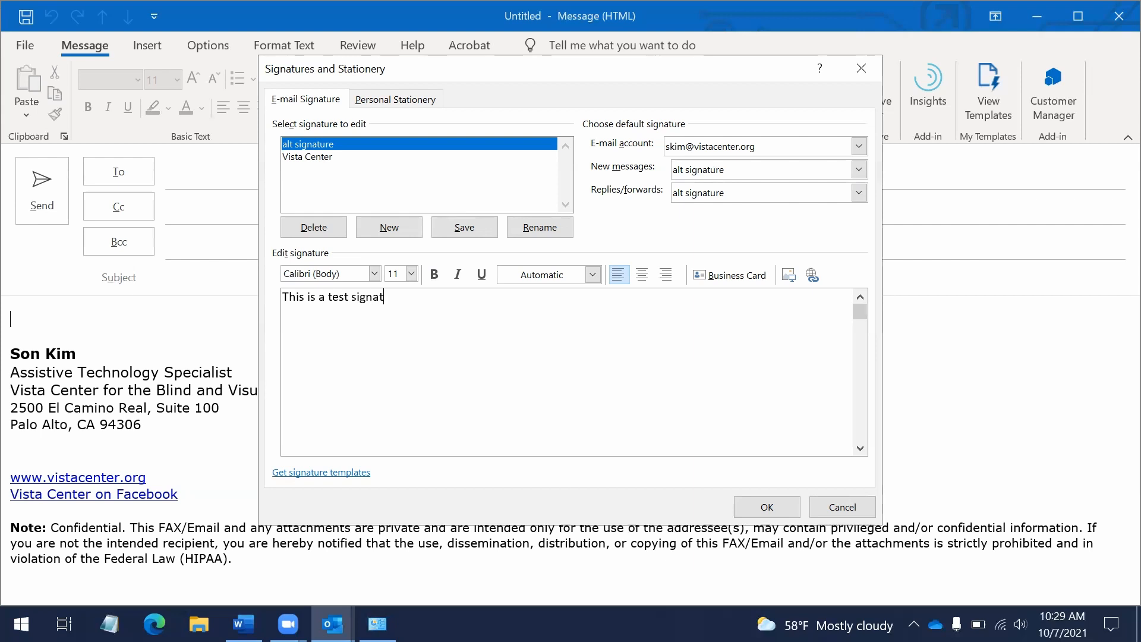
pyautogui.press('Tab')
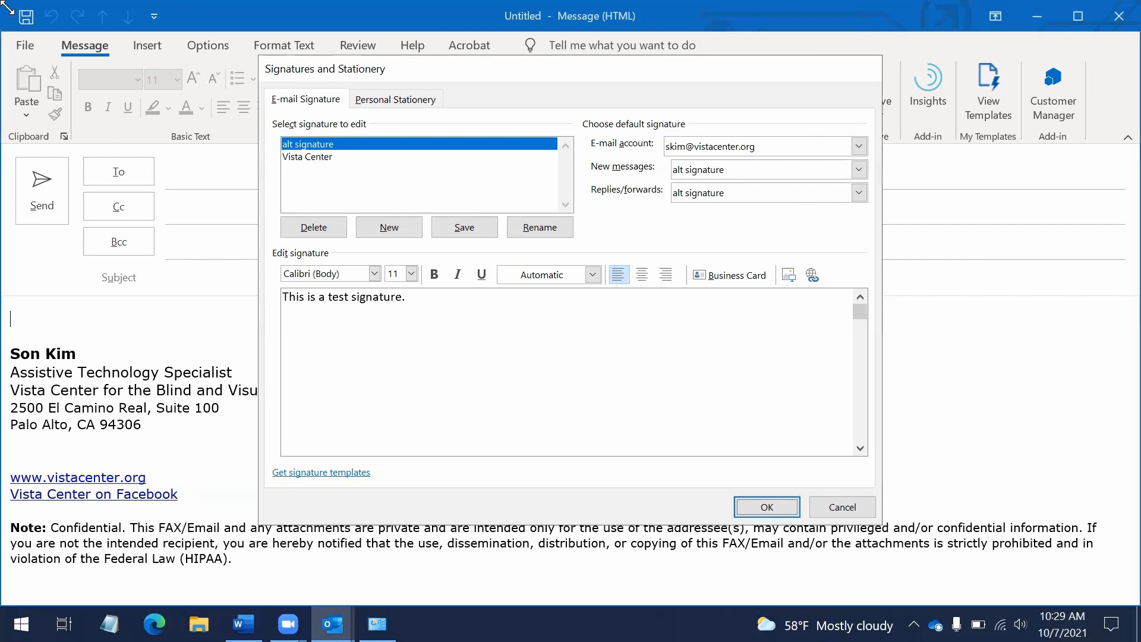
pyautogui.press('Return')
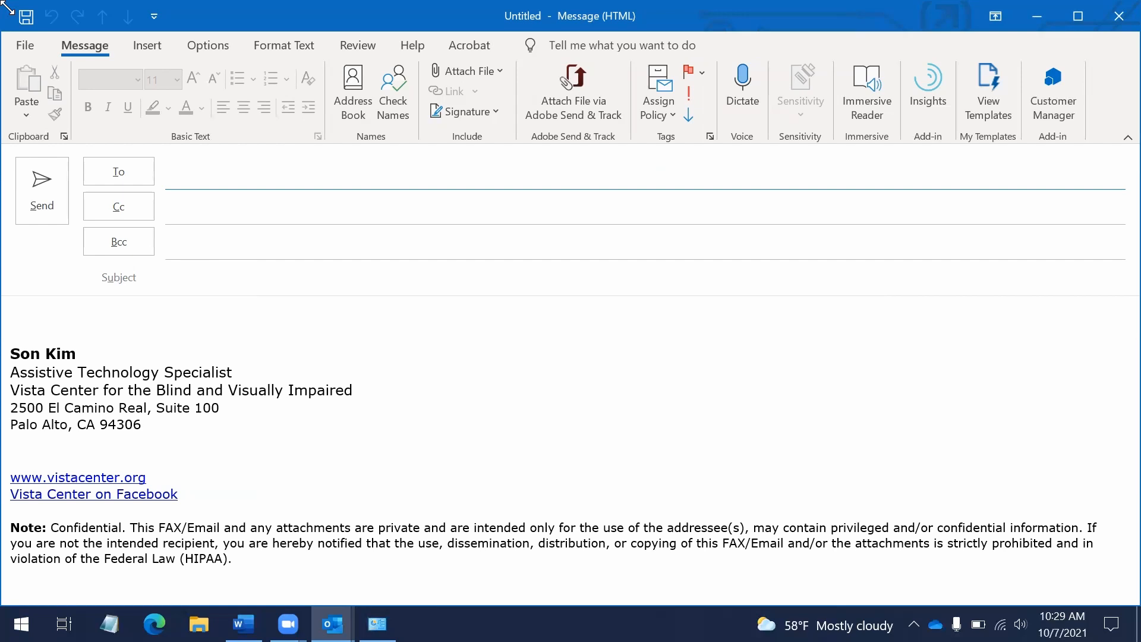
# Close the current message and start a fresh one with Ctrl+N
pyautogui.press('alt')
pyautogui.press('Down')
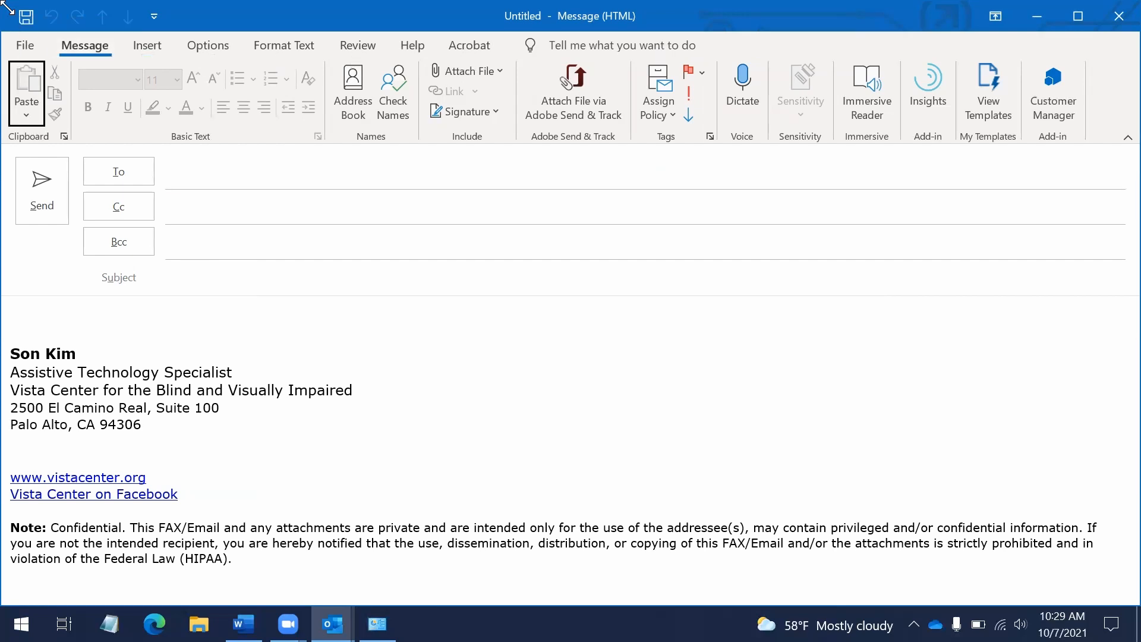
pyautogui.press('Escape')
pyautogui.press('Escape')
pyautogui.hotkey('ctrl', 'n')
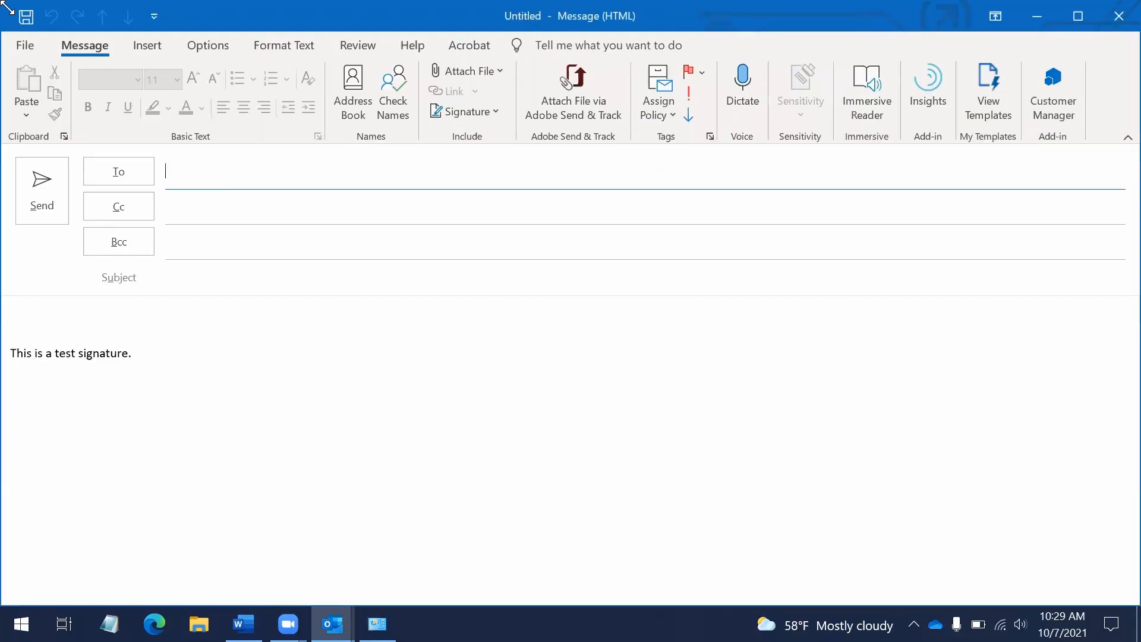
# Browse the signature list via Alt, H, G and open the Signatures... settings
pyautogui.press('alt')
pyautogui.press('h')
pyautogui.press('g')
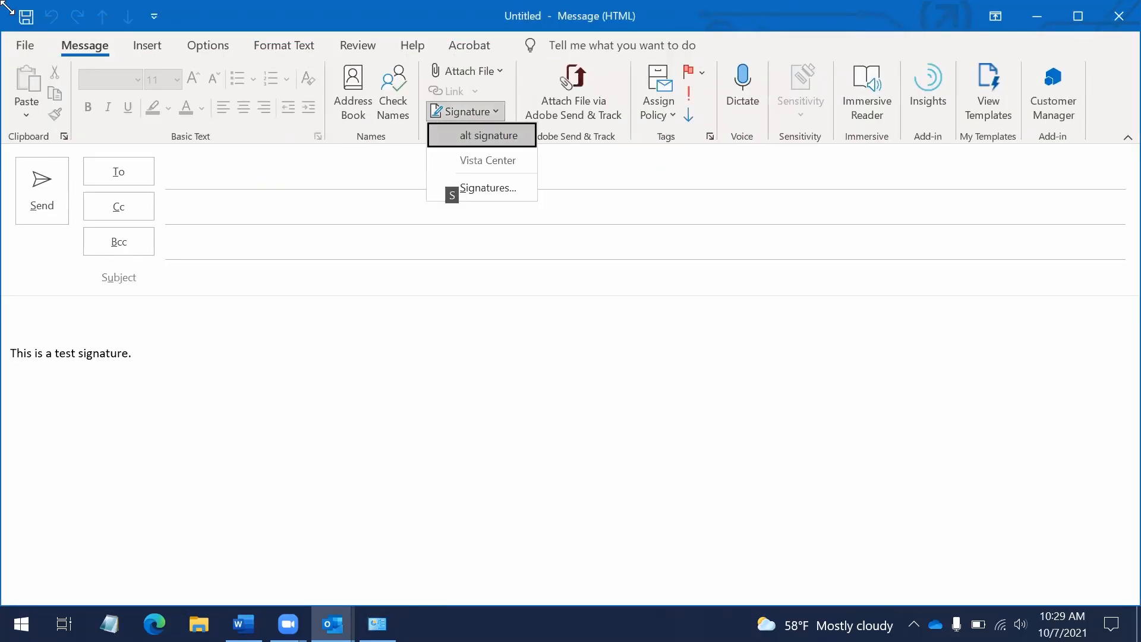
pyautogui.press('Down')
pyautogui.press('Down')
pyautogui.press('Down')
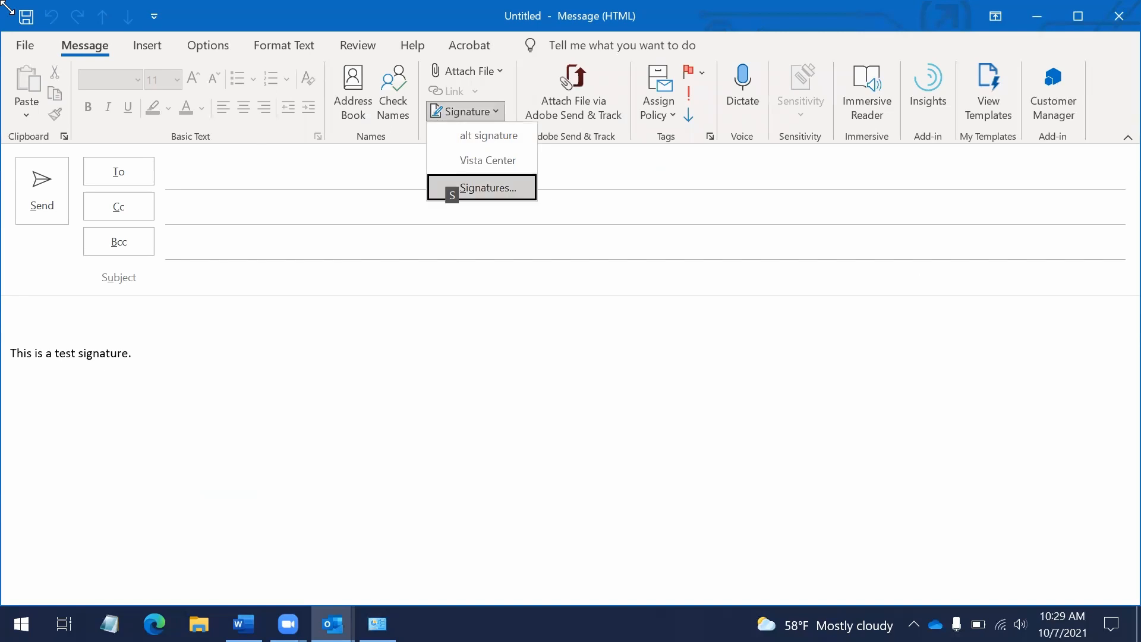
pyautogui.press('Down')
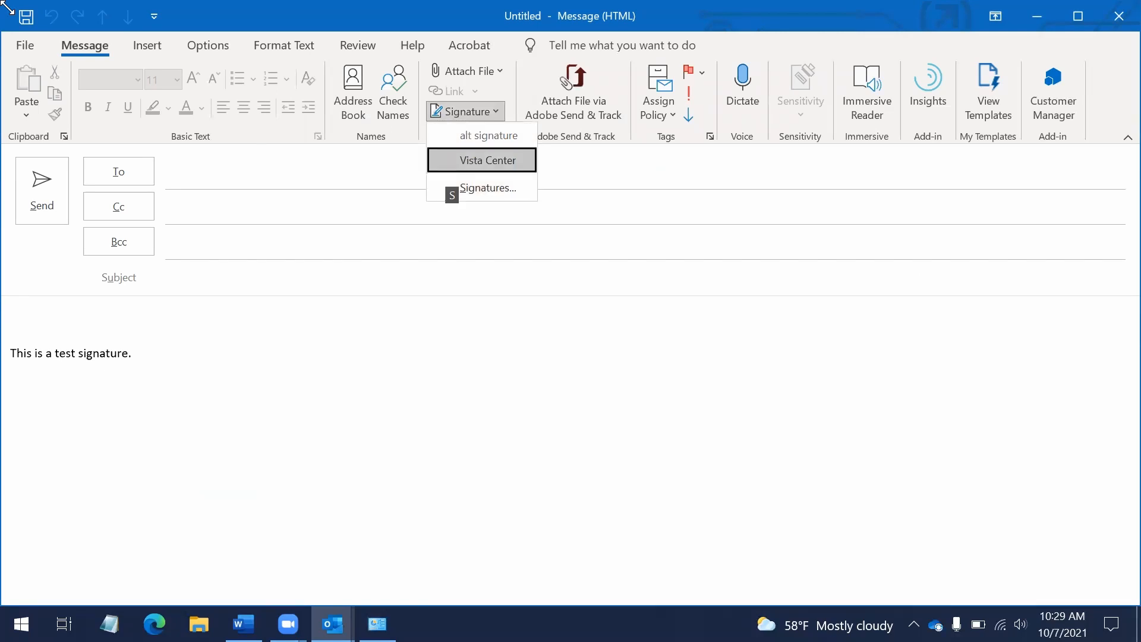
pyautogui.press('Up')
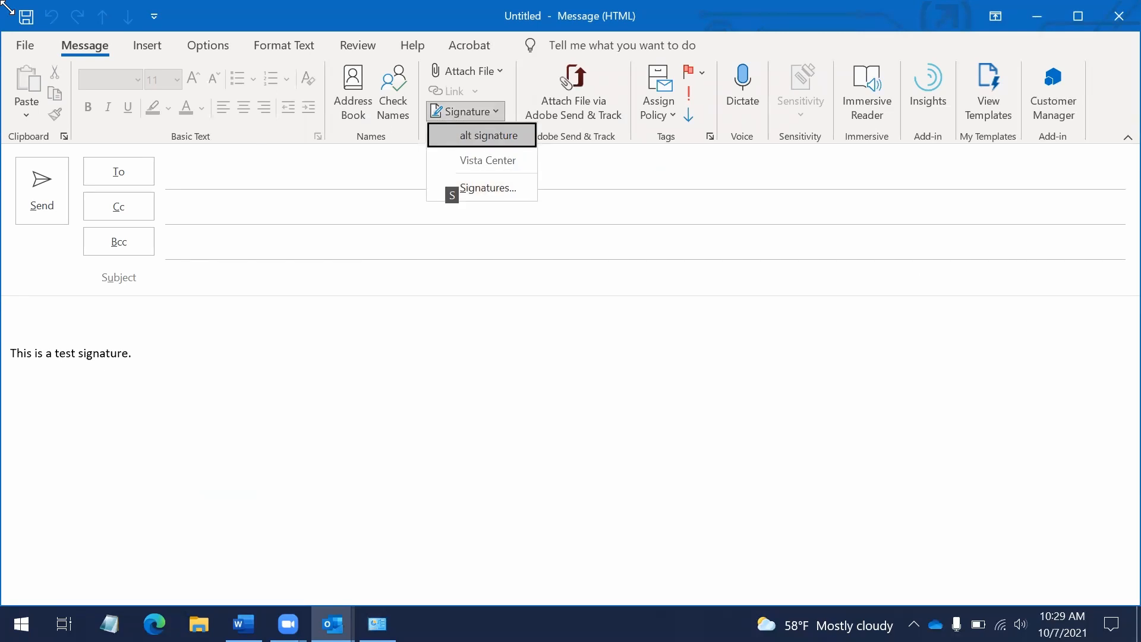
pyautogui.press('Up')
pyautogui.press('Return')
# Delete the alt signature, confirm Yes, and close the dialog
pyautogui.press('Tab')
pyautogui.press('Tab')
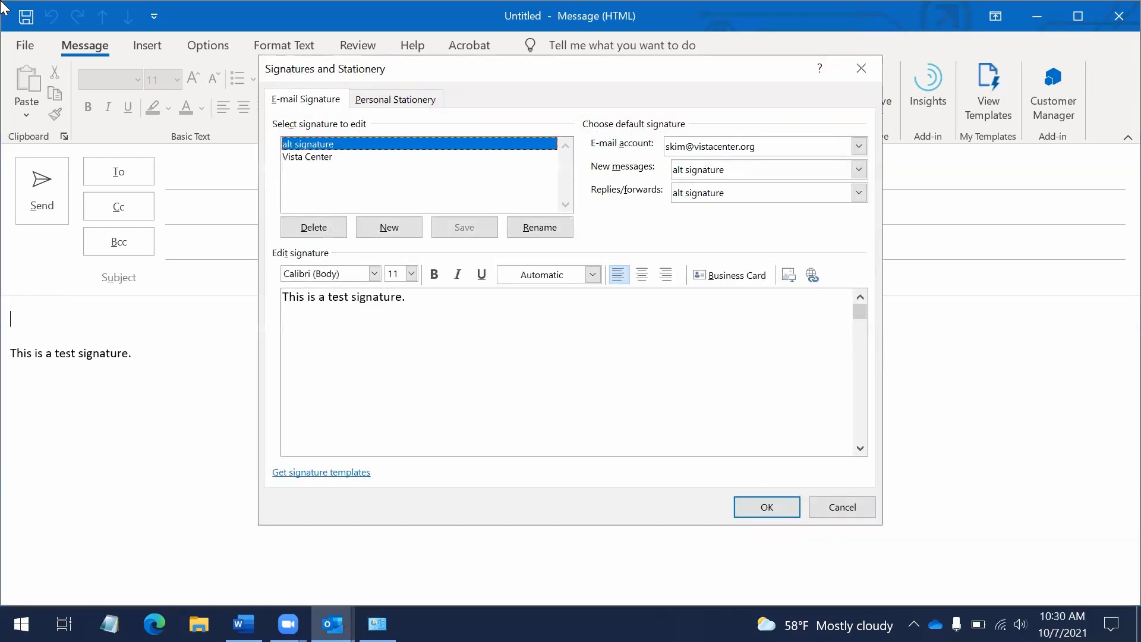
pyautogui.press('Tab')
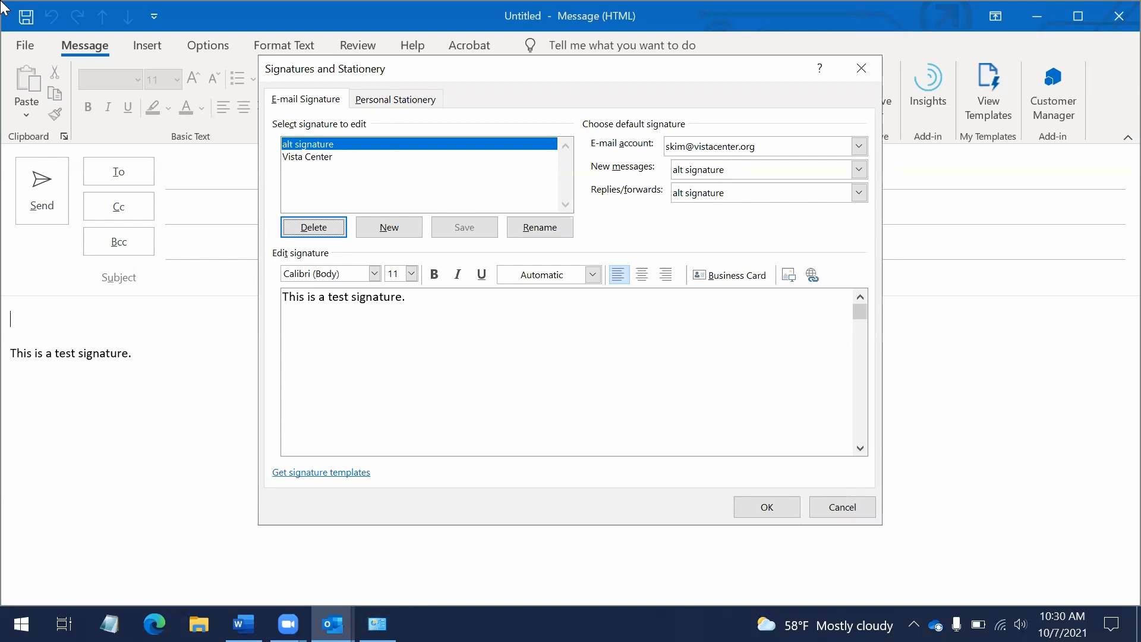
pyautogui.press('Return')
pyautogui.press('Tab')
pyautogui.press('Tab')
pyautogui.press('Return')
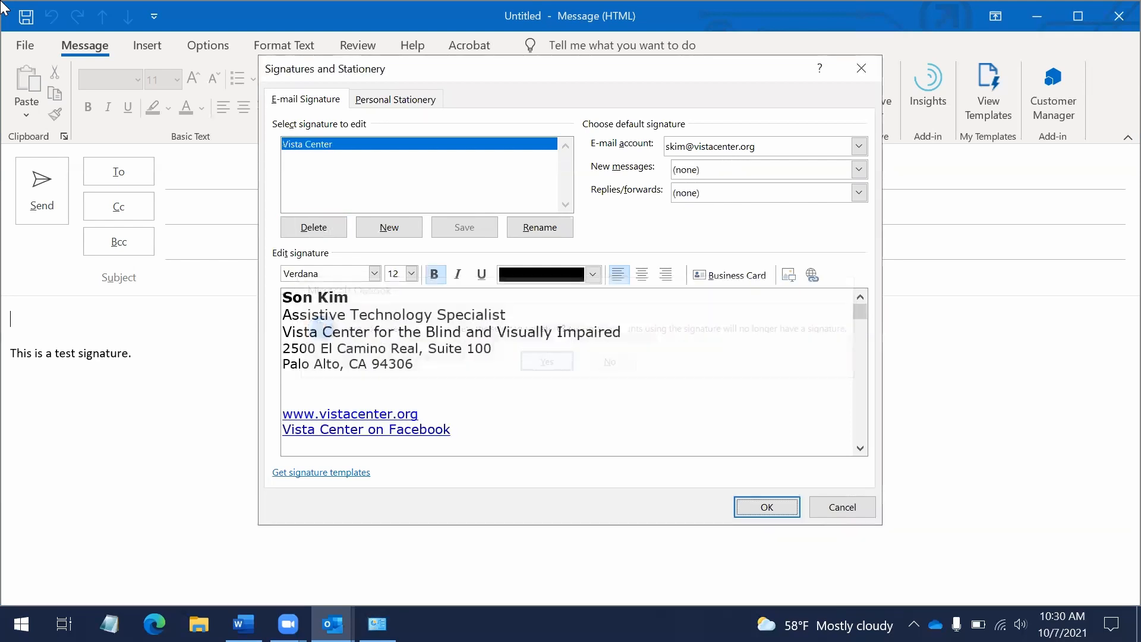
pyautogui.press('Return')
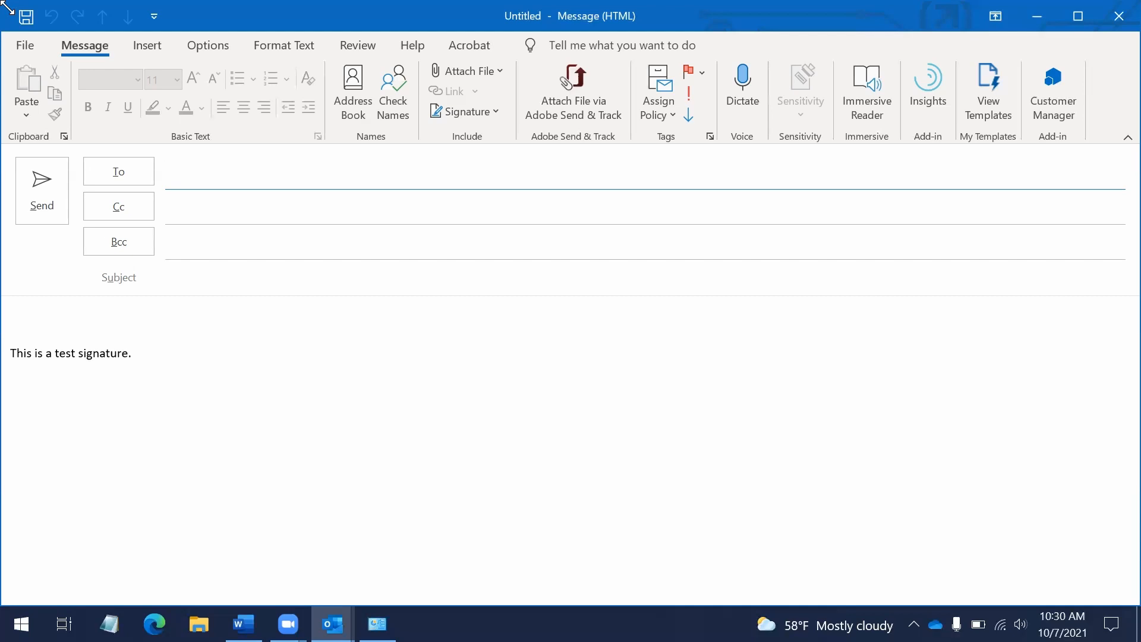
# Close the empty Untitled message window with Esc, returning to the Inbox
pyautogui.press('Escape')
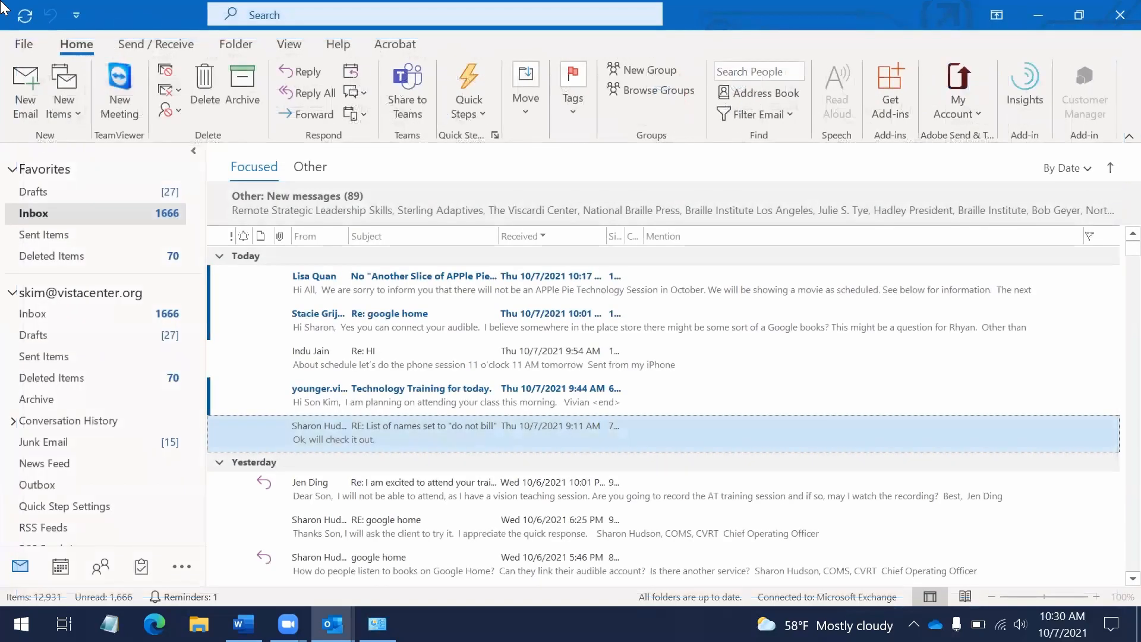
pyautogui.hotkey('ctrl', 'y')
pyautogui.press('Down')
pyautogui.press('Down')
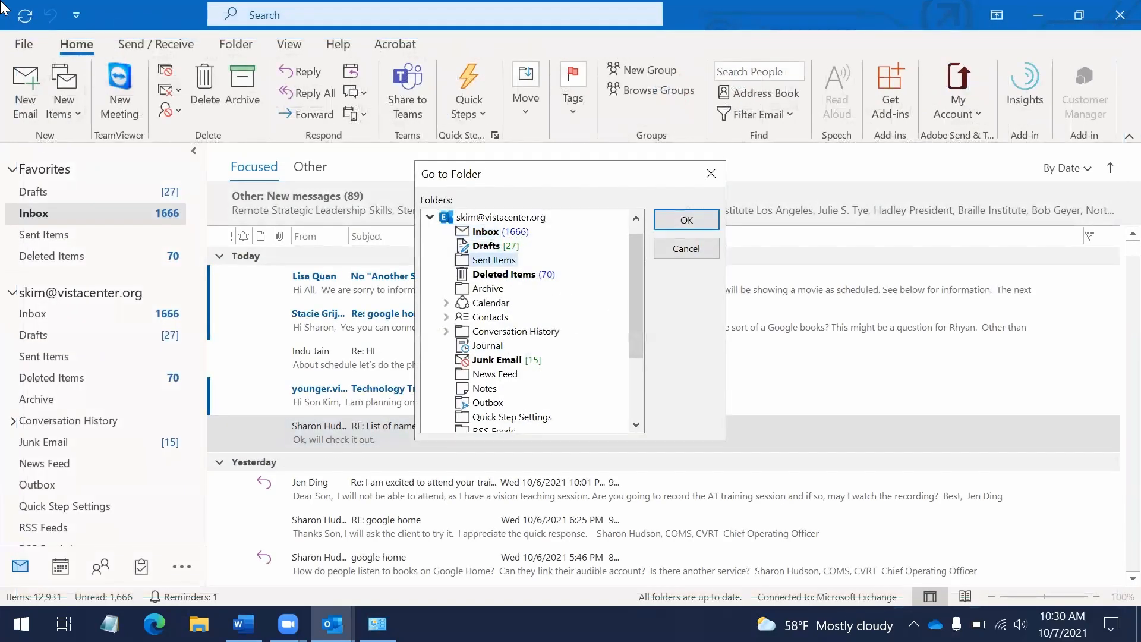
pyautogui.press('Down')
pyautogui.press('Down')
pyautogui.press('Down')
pyautogui.press('Down')
pyautogui.press('Down')
pyautogui.press('Down')
pyautogui.press('Down')
pyautogui.press('Down')
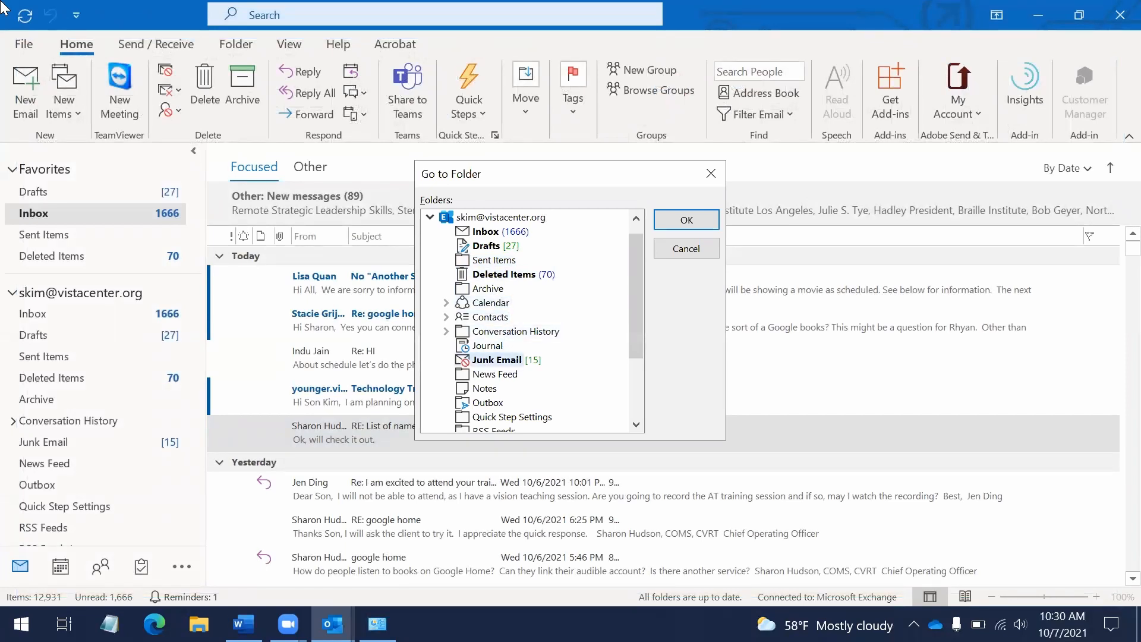
pyautogui.press('Down')
pyautogui.press('Down')
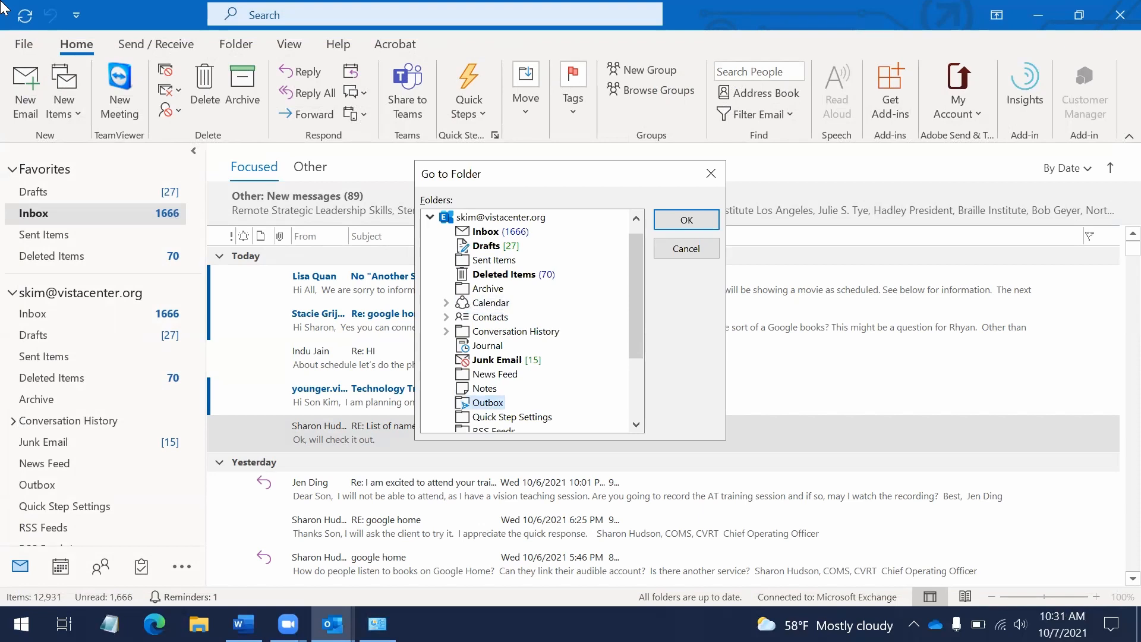
pyautogui.press('Return')
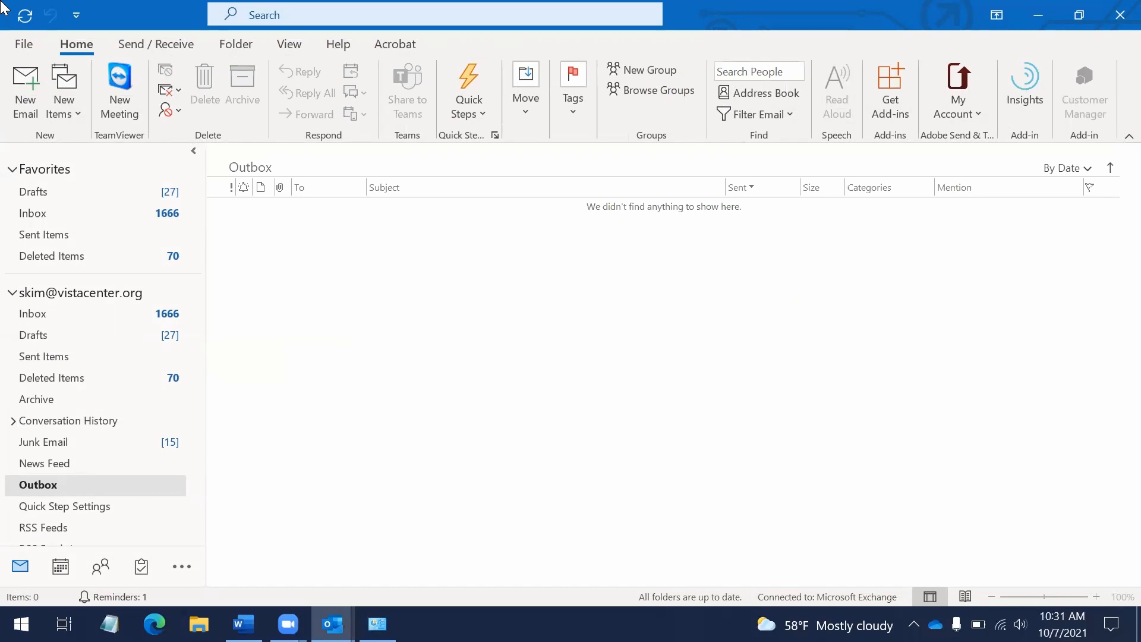
pyautogui.hotkey('ctrl', 'y')
pyautogui.press('i')
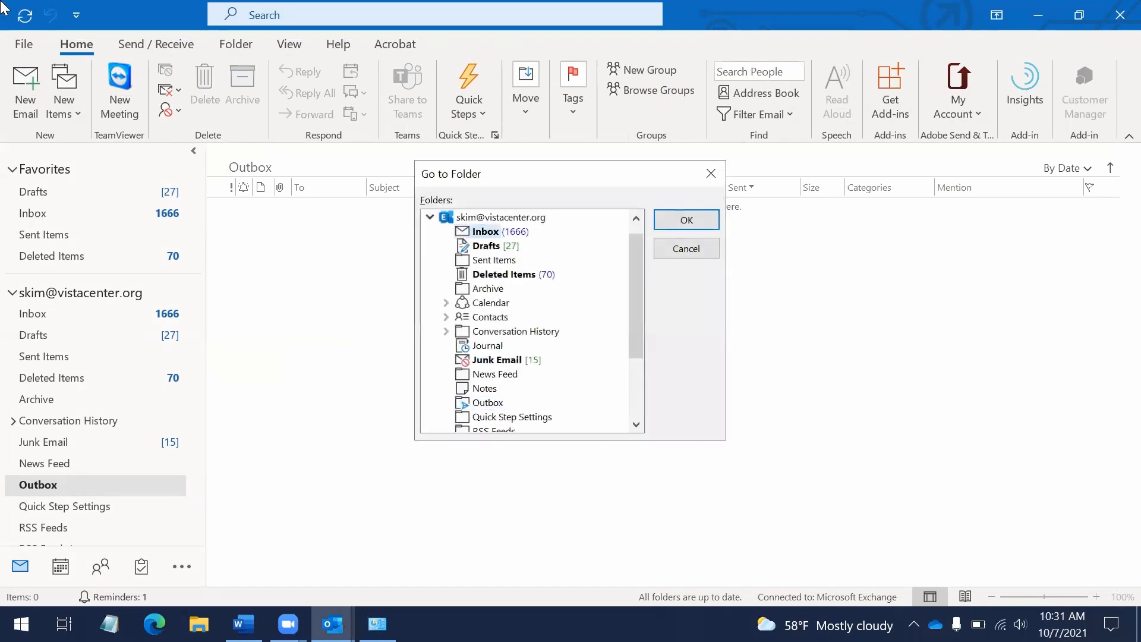
pyautogui.press('Return')
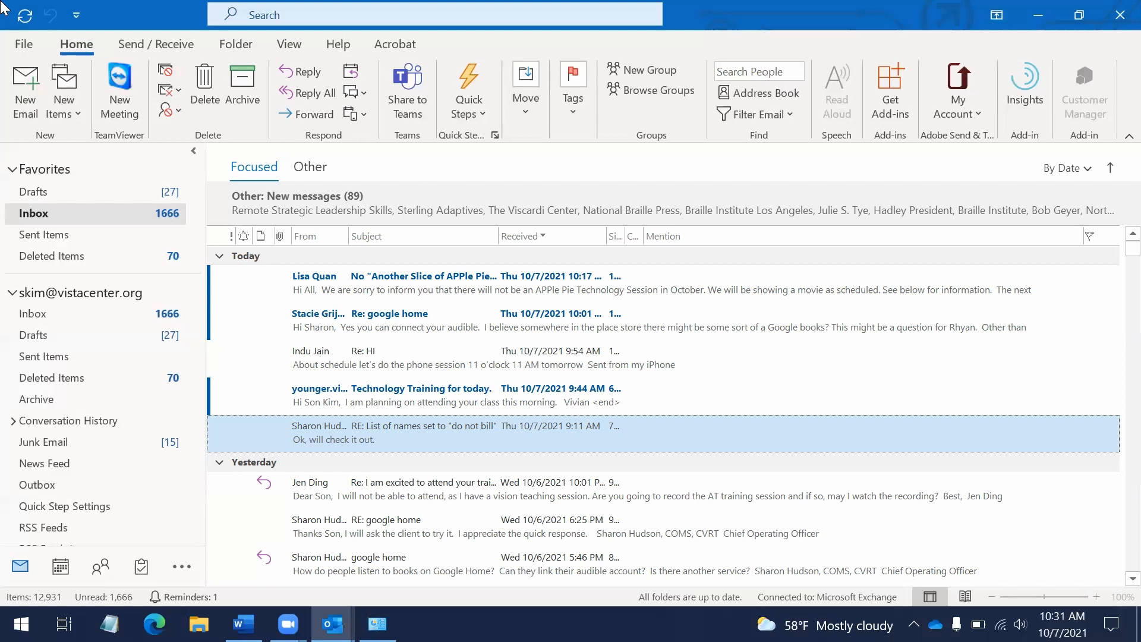
# Select yesterday's first message and browse its context actions without choosing one
pyautogui.press('Down')
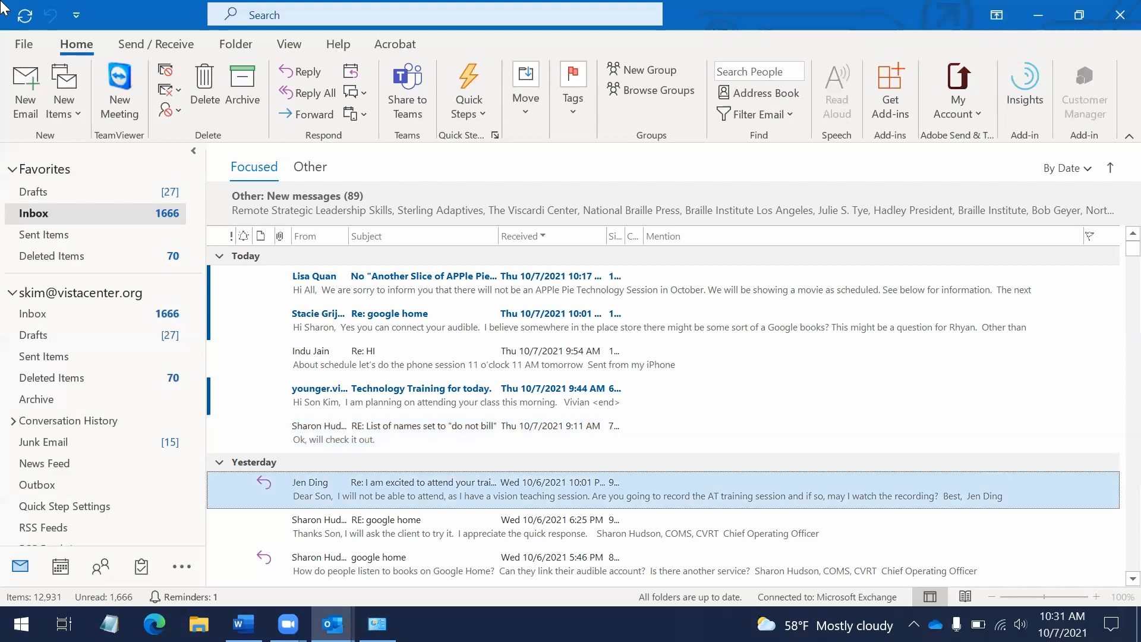
pyautogui.hotkey('shift', 'F10')
pyautogui.press('Down')
pyautogui.press('Down')
pyautogui.press('Down')
pyautogui.press('Down')
pyautogui.press('Down')
pyautogui.press('Down')
pyautogui.press('Down')
pyautogui.press('Down')
pyautogui.press('Down')
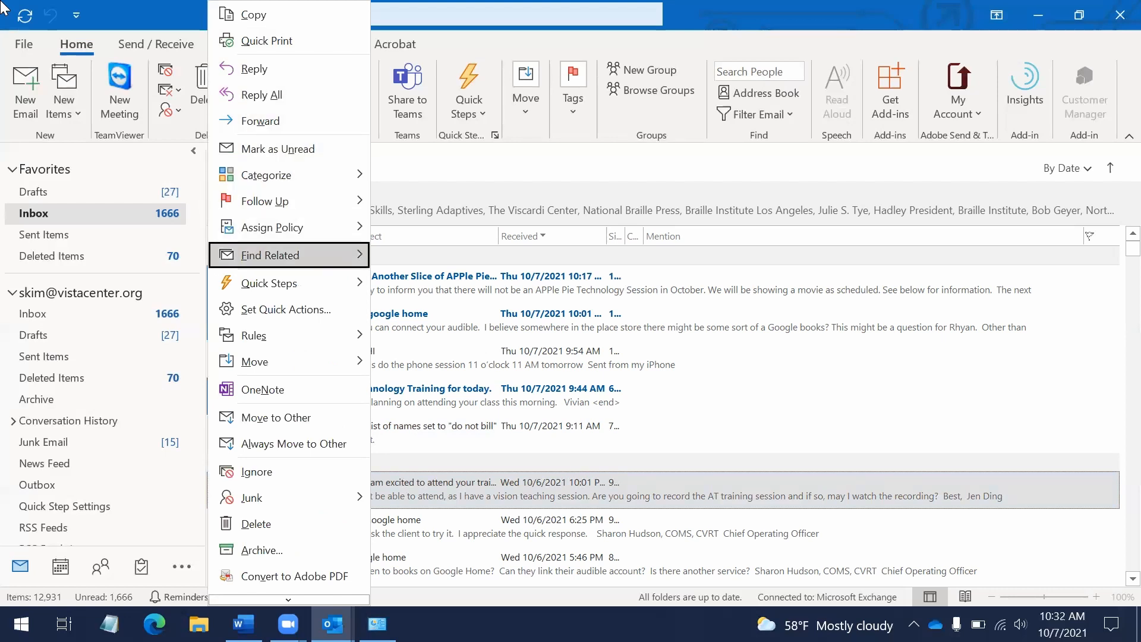
pyautogui.press('Down')
pyautogui.press('Down')
pyautogui.press('Down')
pyautogui.press('Down')
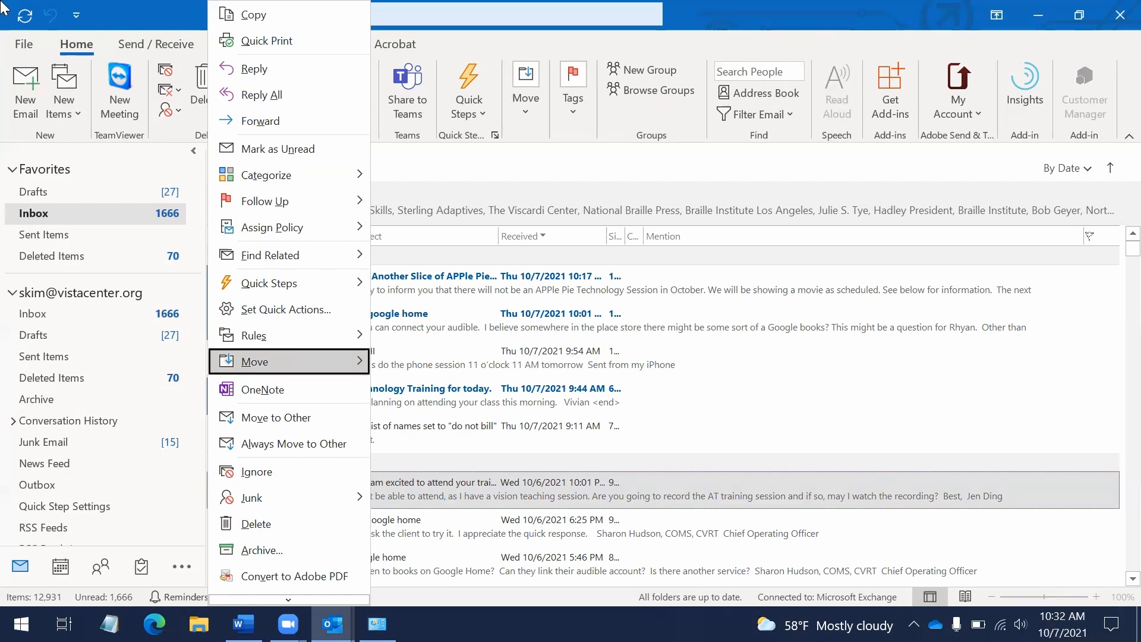
pyautogui.press('Escape')
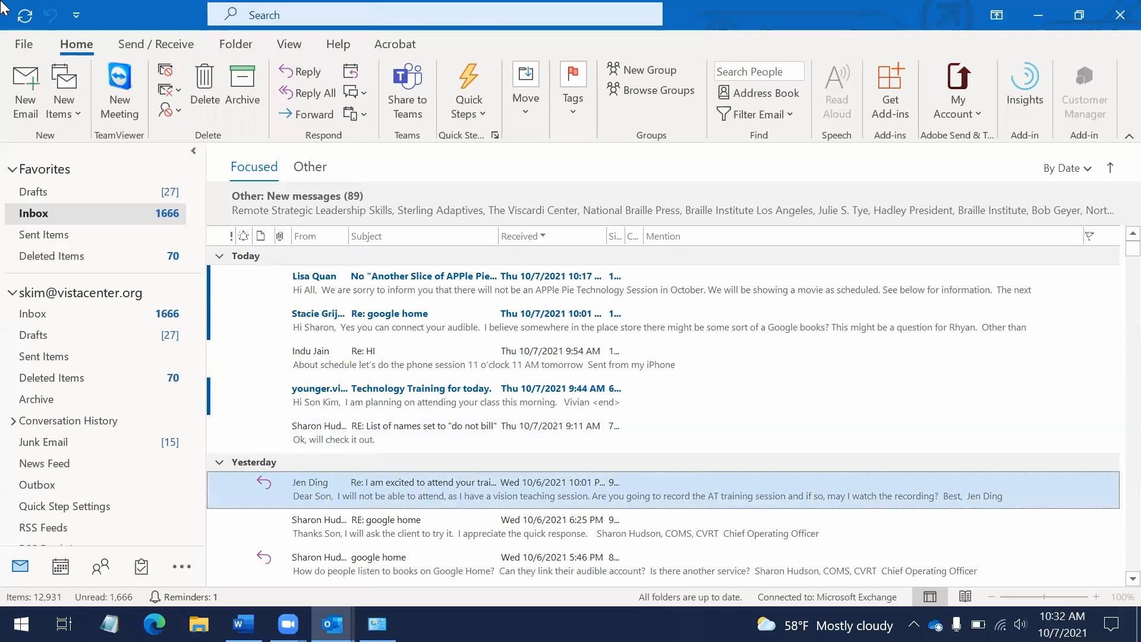
# Move the RE: google home message to the Drafts folder via Move > Other Folder
pyautogui.press('Down')
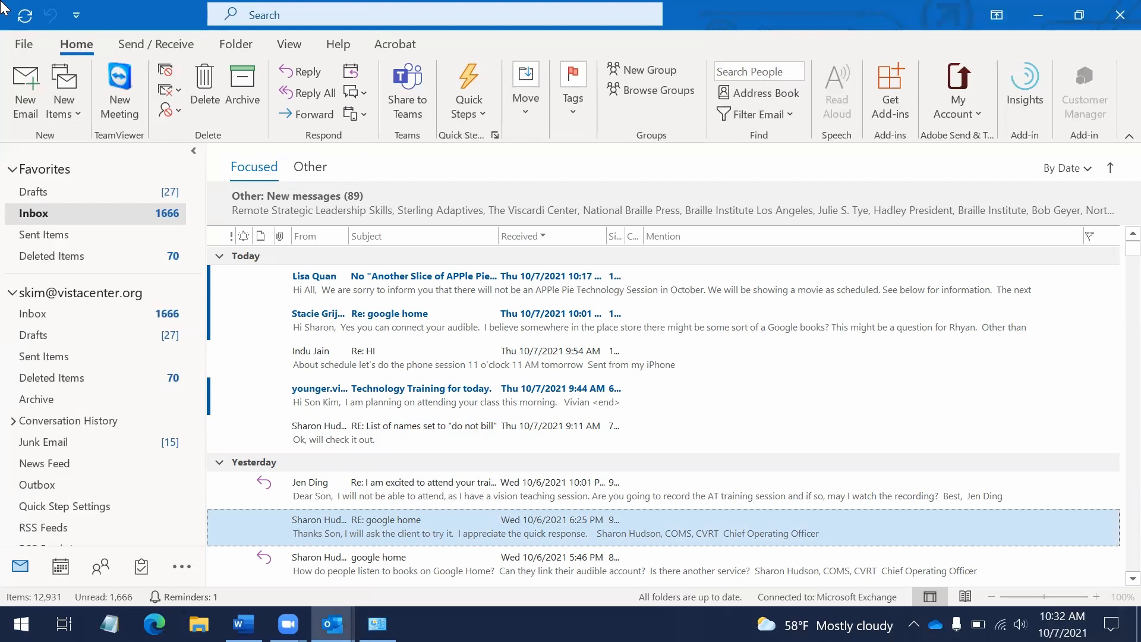
pyautogui.hotkey('shift', 'F10')
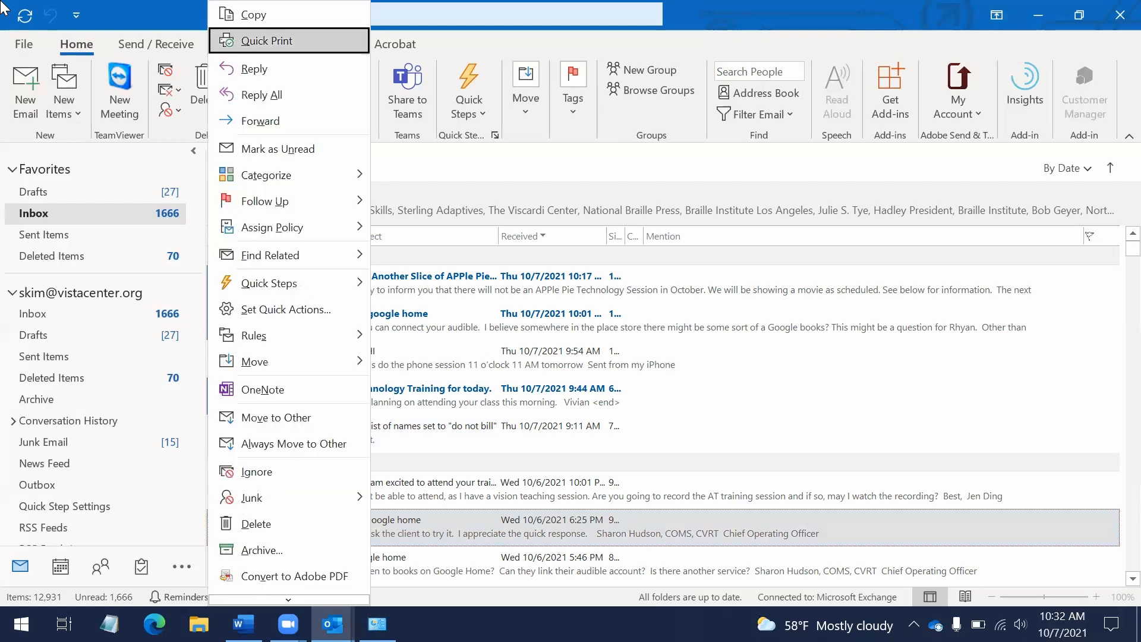
pyautogui.press('Down')
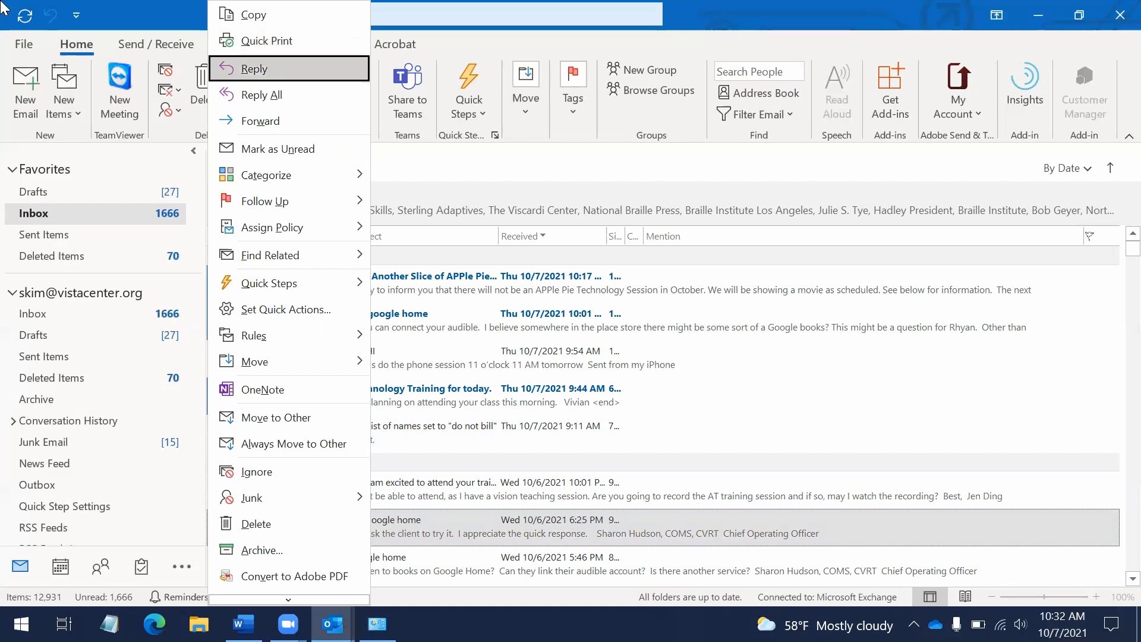
pyautogui.press('m')
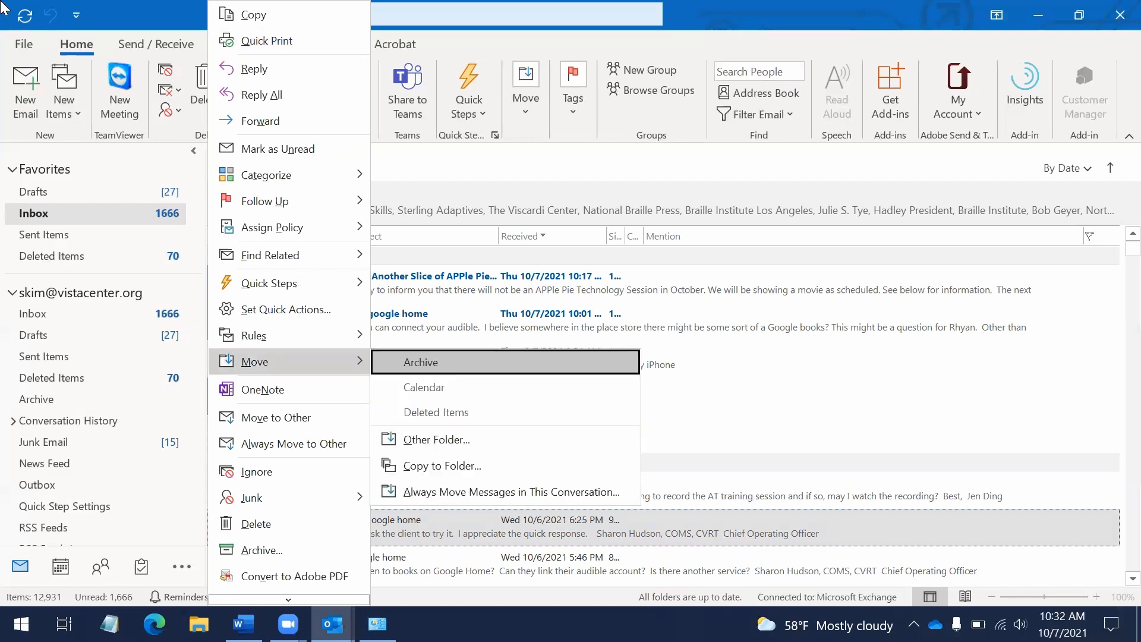
pyautogui.press('Down')
pyautogui.press('Down')
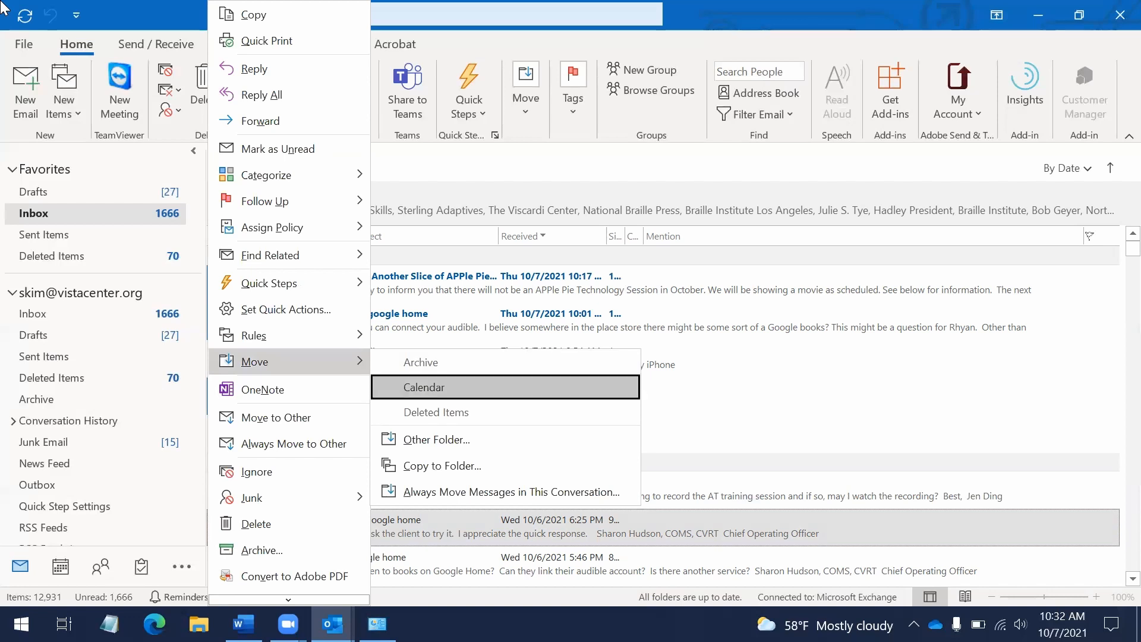
pyautogui.press('Down')
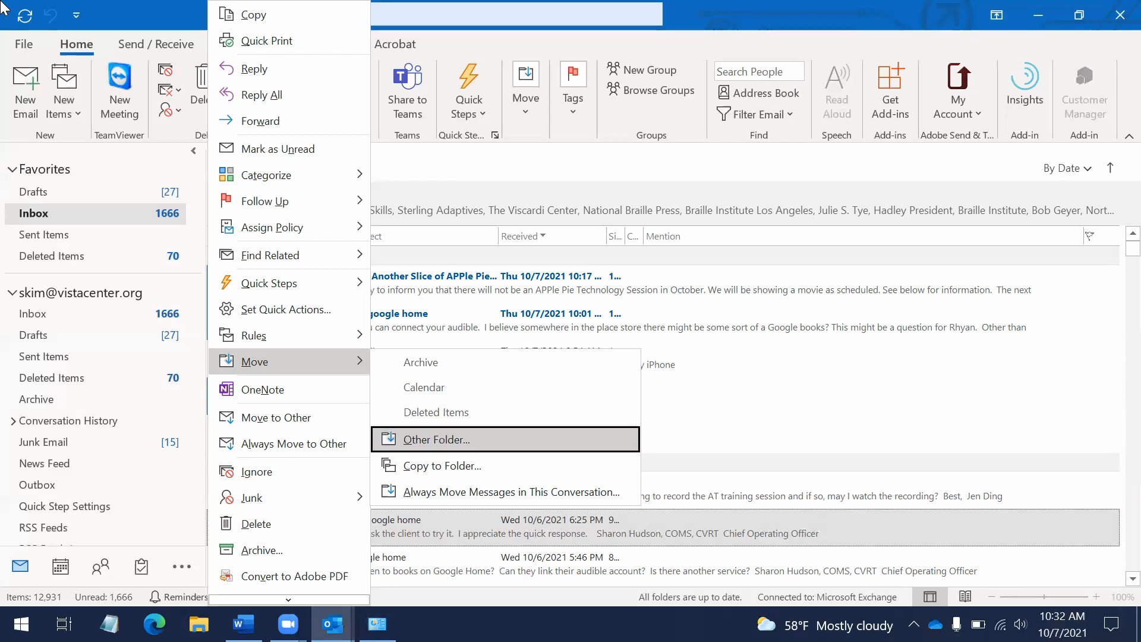
pyautogui.press('Return')
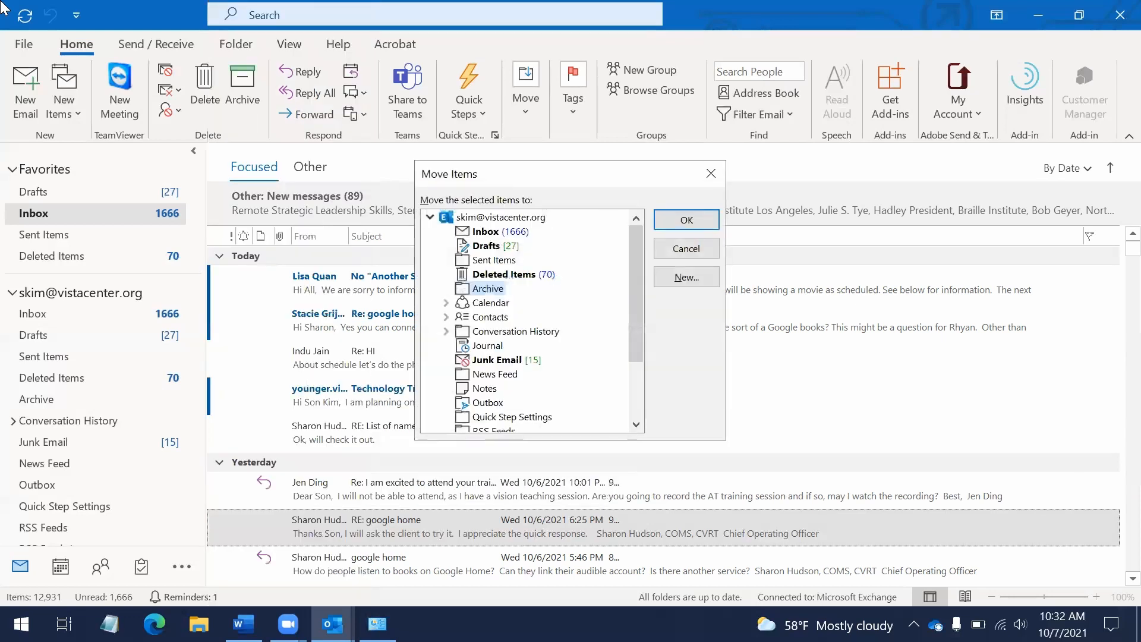
pyautogui.press('Down')
pyautogui.press('Down')
pyautogui.press('Down')
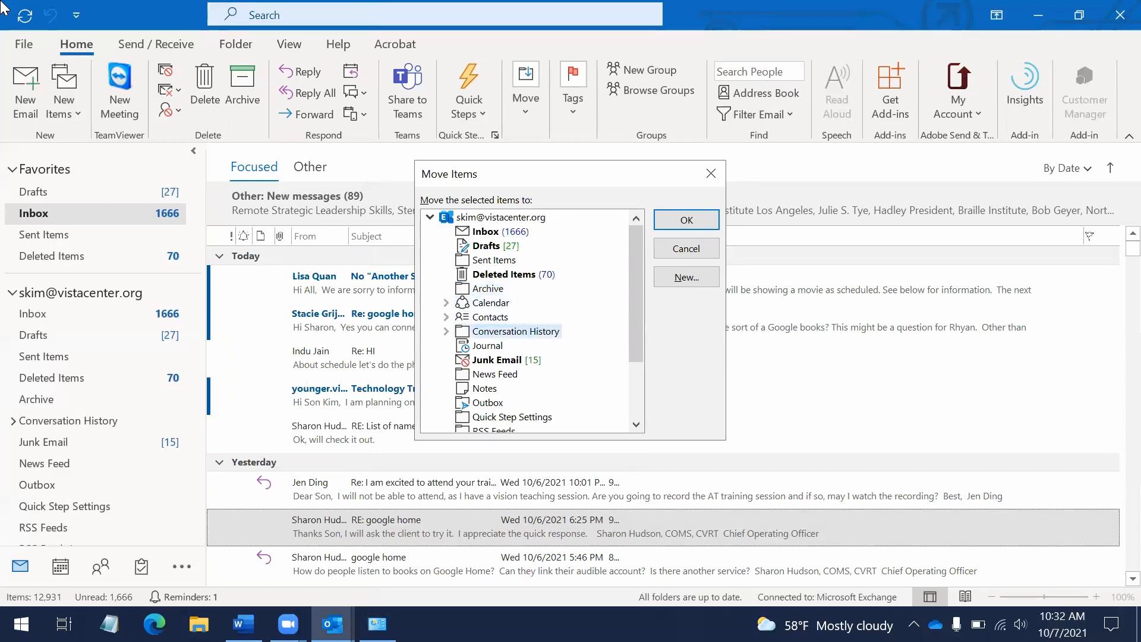
pyautogui.press('Up')
pyautogui.press('Up')
pyautogui.press('Up')
pyautogui.press('Up')
pyautogui.press('Up')
pyautogui.press('Up')
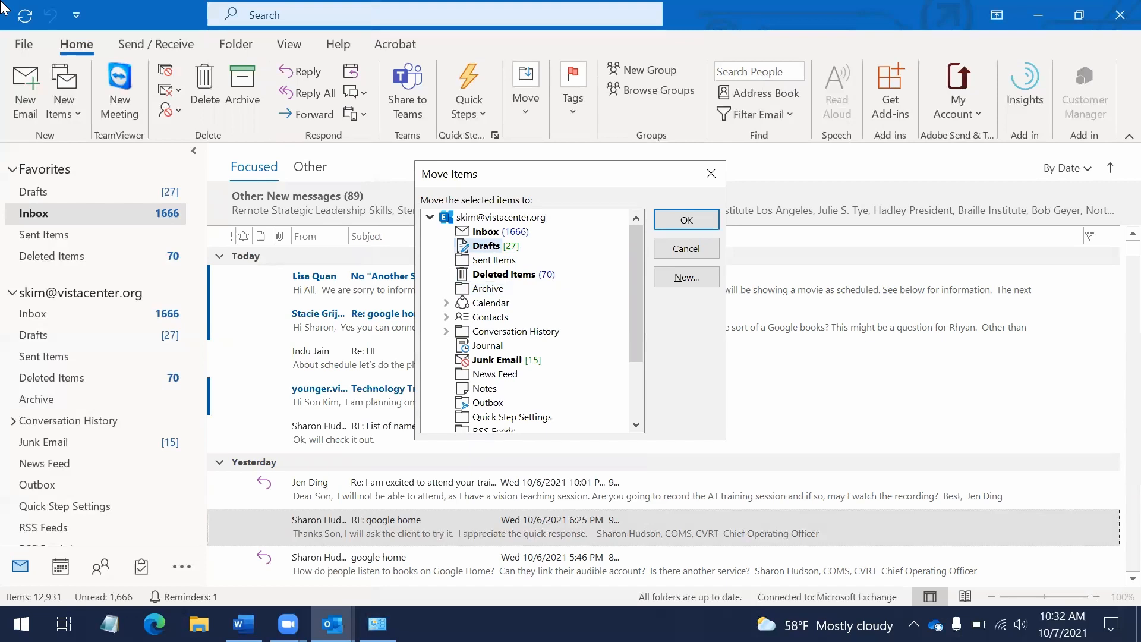
pyautogui.press('Return')
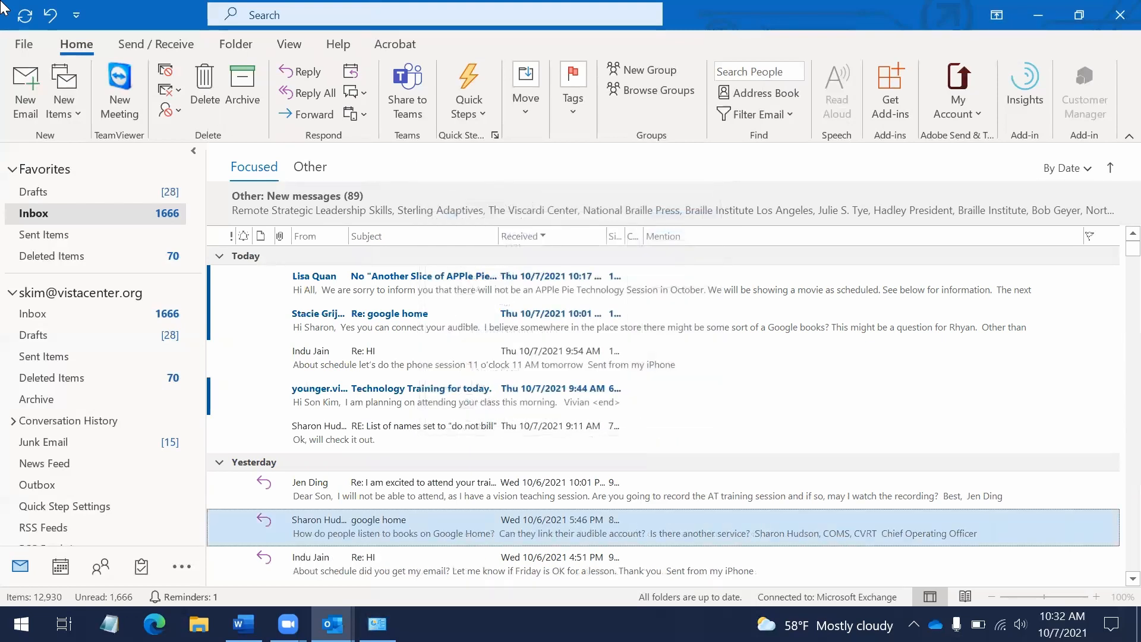
# Jump to the Drafts folder with Ctrl+Y
pyautogui.press('Up')
pyautogui.press('Down')
pyautogui.hotkey('ctrl', 'y')
pyautogui.press('Down')
pyautogui.press('Return')
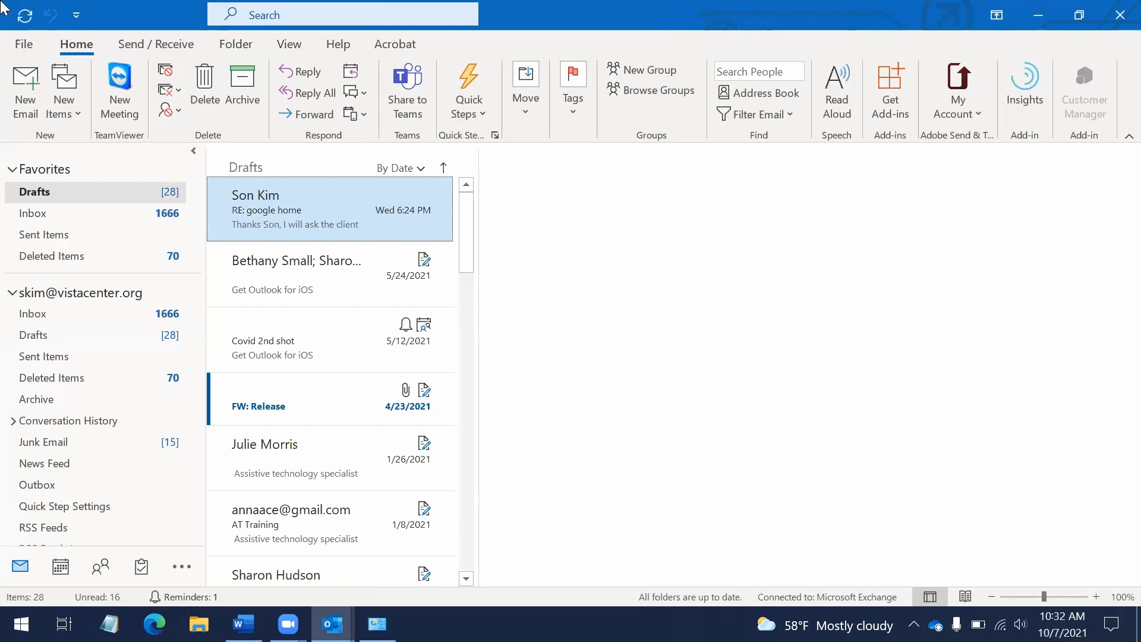
# Browse the drafts, marking FW: Release read, and end on RE: google home
pyautogui.press('Down')
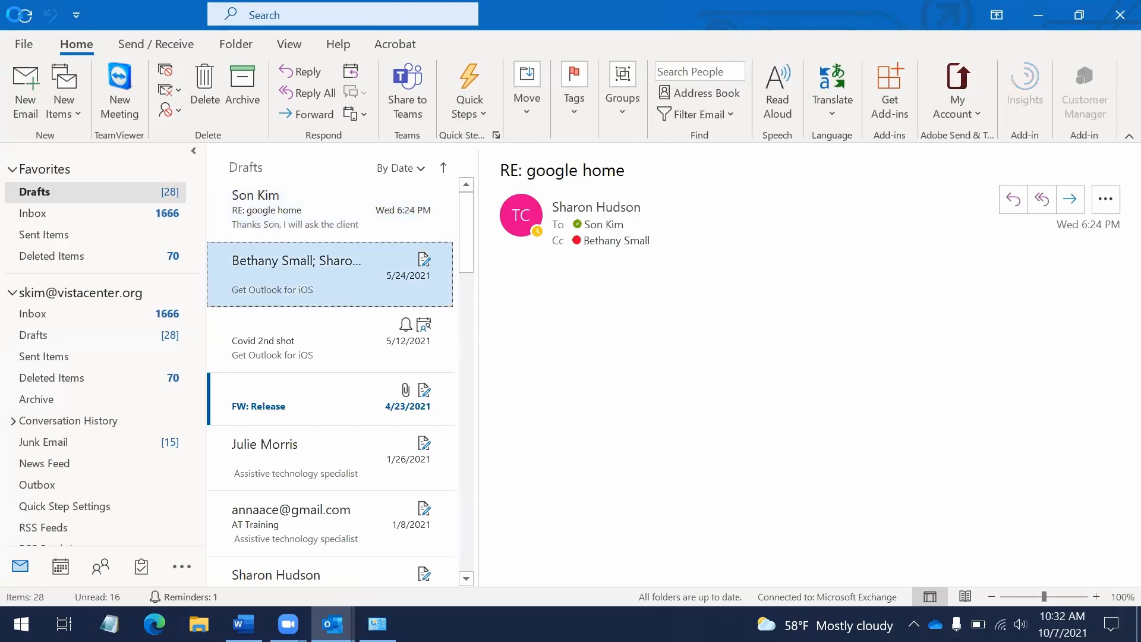
pyautogui.press('Up')
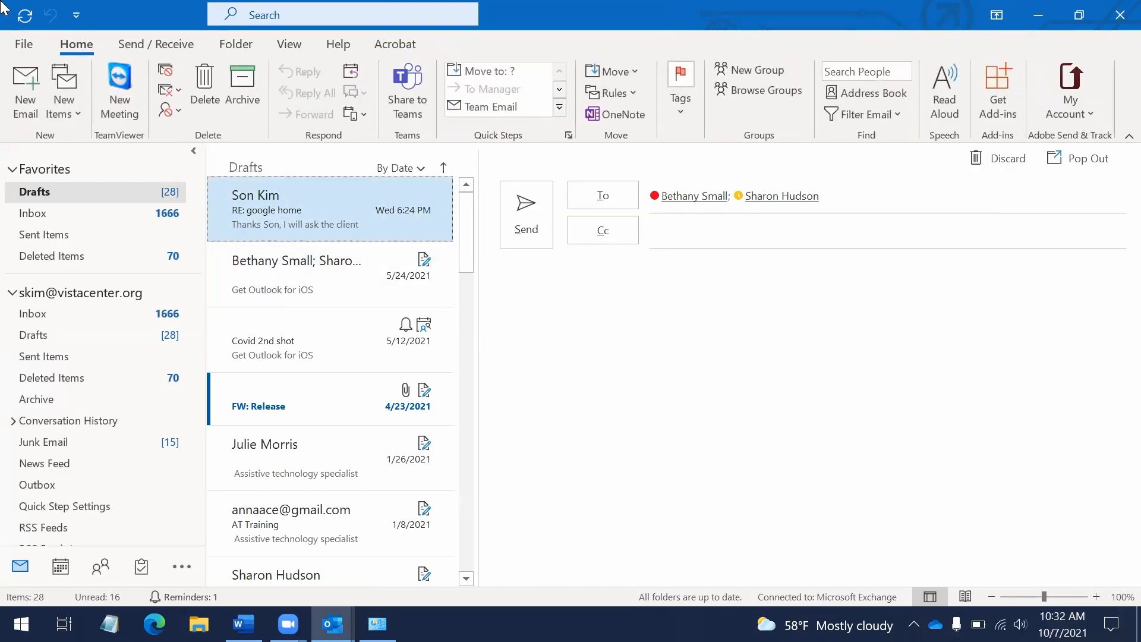
pyautogui.press('Down')
pyautogui.press('Down')
pyautogui.press('Down')
pyautogui.press('Up')
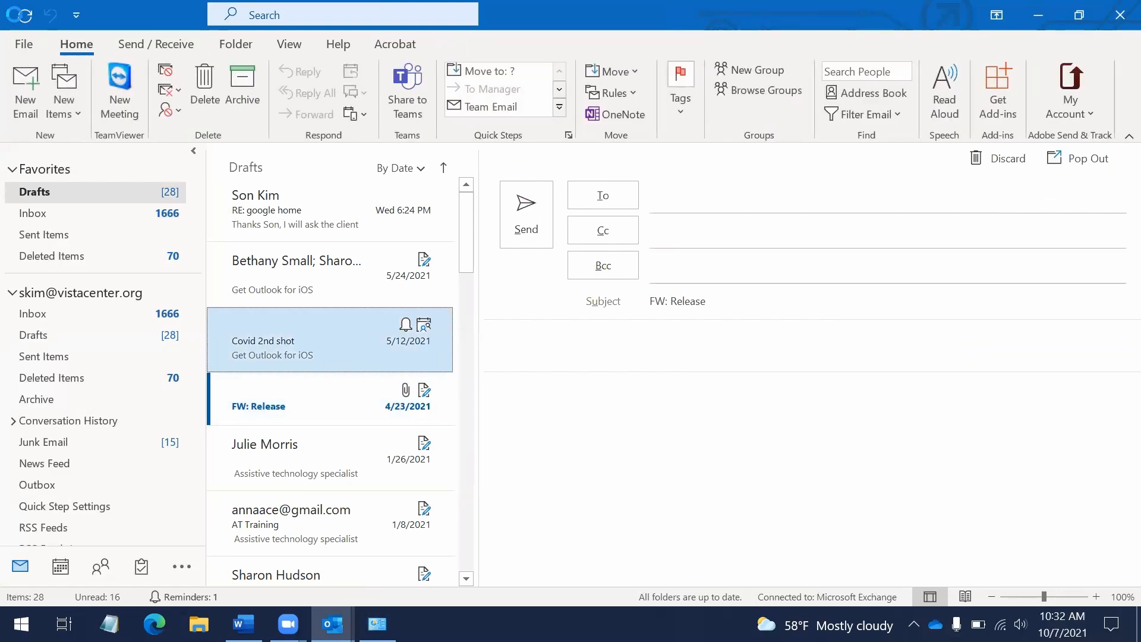
pyautogui.press('Down')
pyautogui.press('Up')
pyautogui.press('Up')
pyautogui.press('Up')
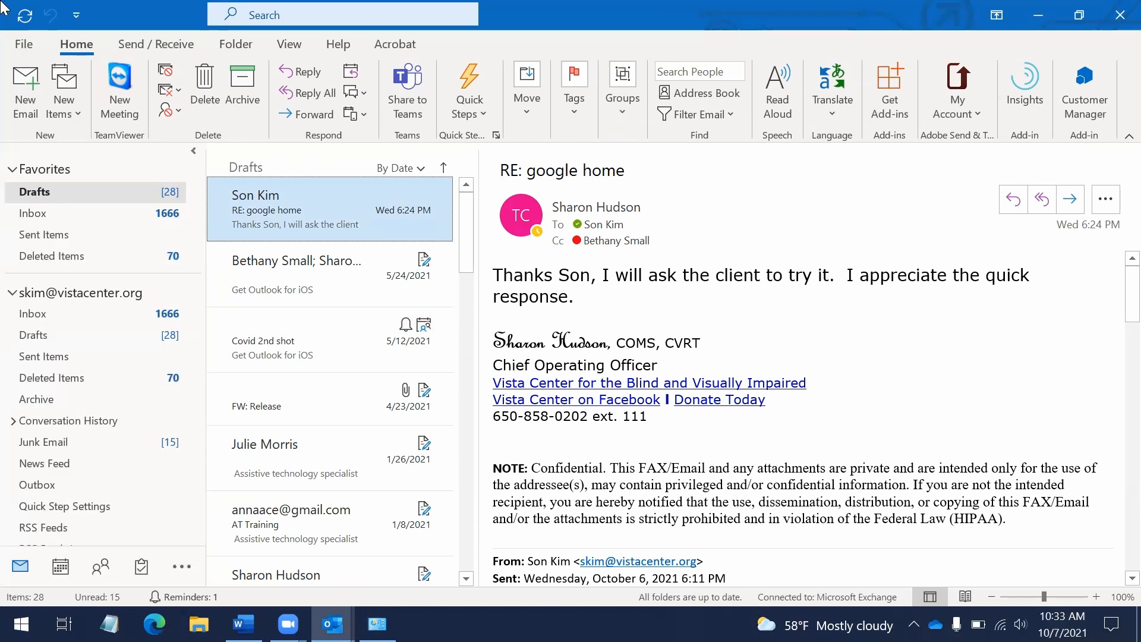
# Move the RE: google home draft to the Inbox via Move > Other Folder
pyautogui.hotkey('shift', 'F10')
pyautogui.press('Down')
pyautogui.press('Down')
pyautogui.press('Down')
pyautogui.press('Down')
pyautogui.press('Down')
pyautogui.press('Down')
pyautogui.press('m')
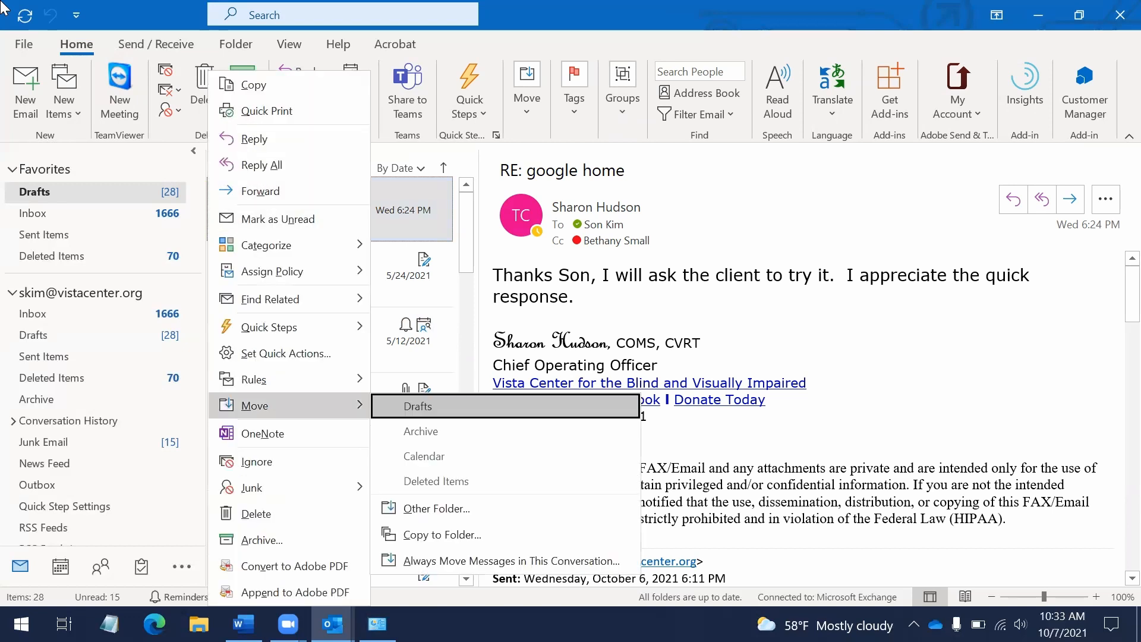
pyautogui.press('Down')
pyautogui.press('Down')
pyautogui.press('Down')
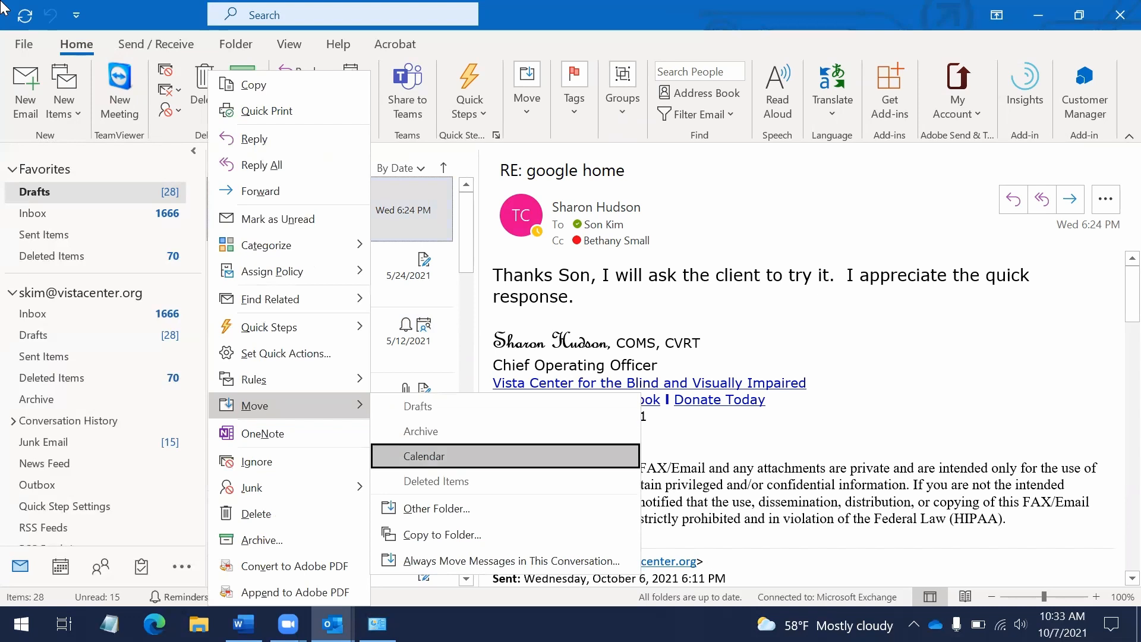
pyautogui.press('Down')
pyautogui.press('Return')
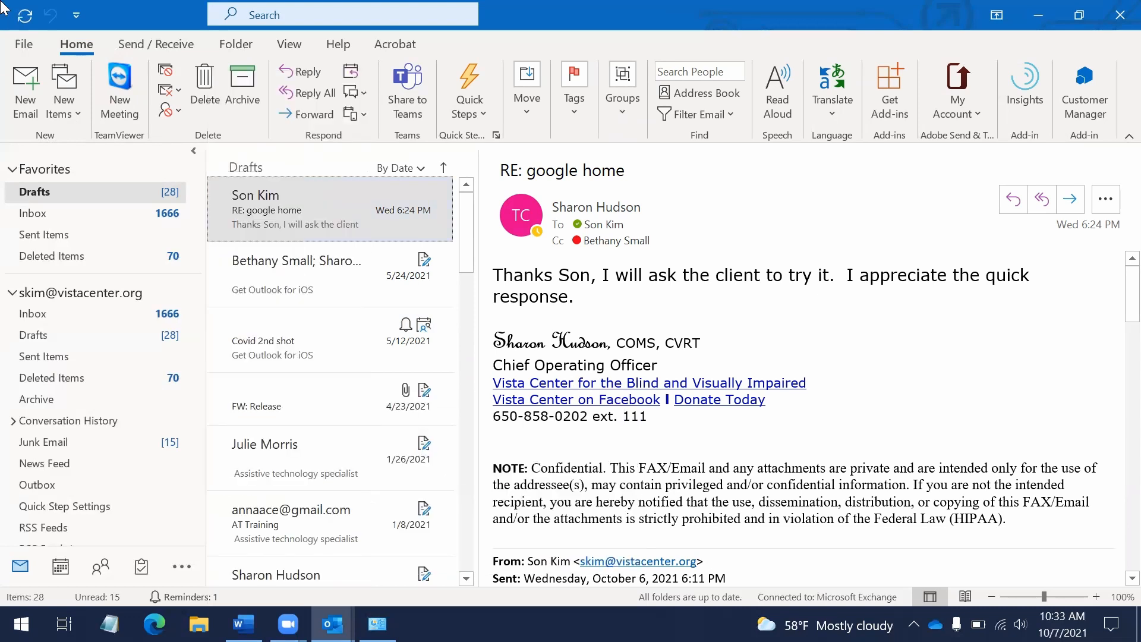
pyautogui.press('Up')
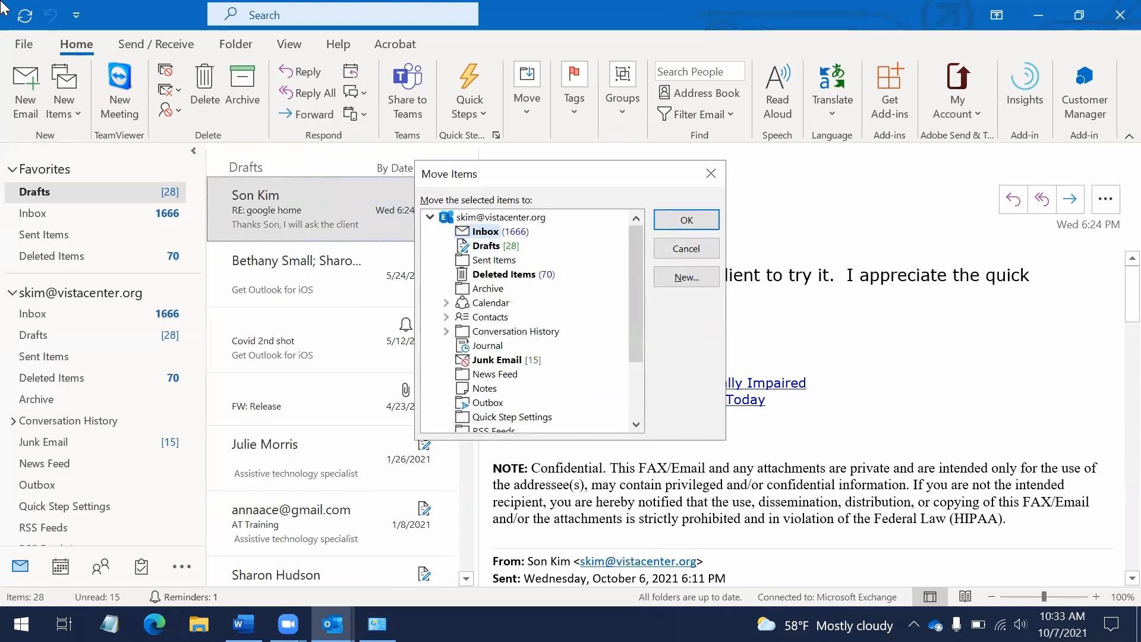
pyautogui.press('Return')
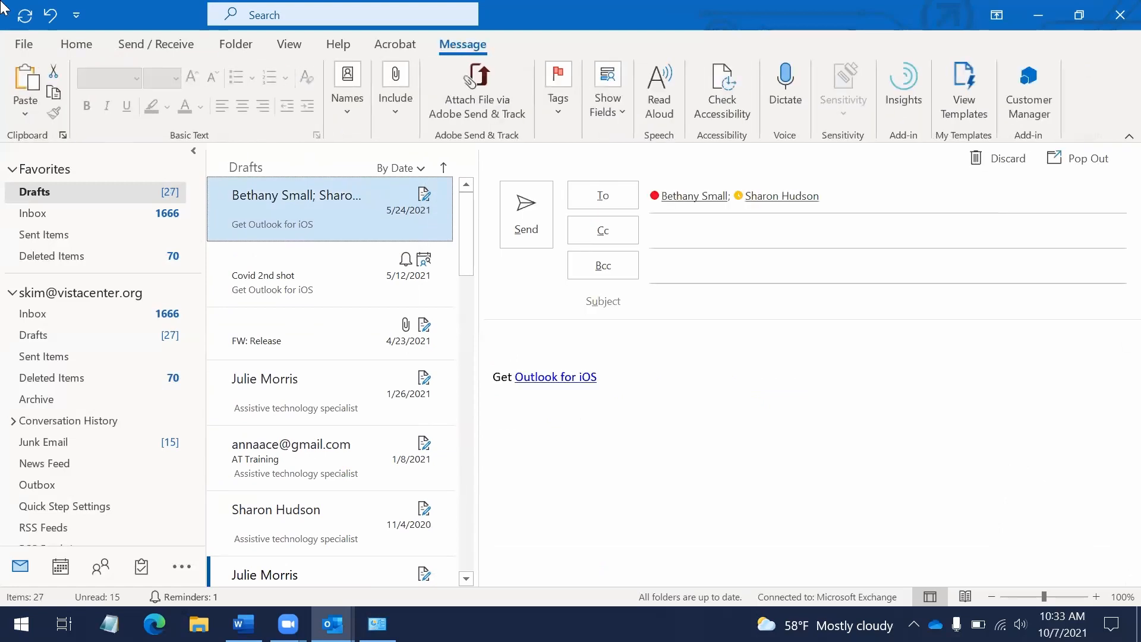
# Browse the remaining drafts between Covid 2nd shot and FW: Release
pyautogui.press('Down')
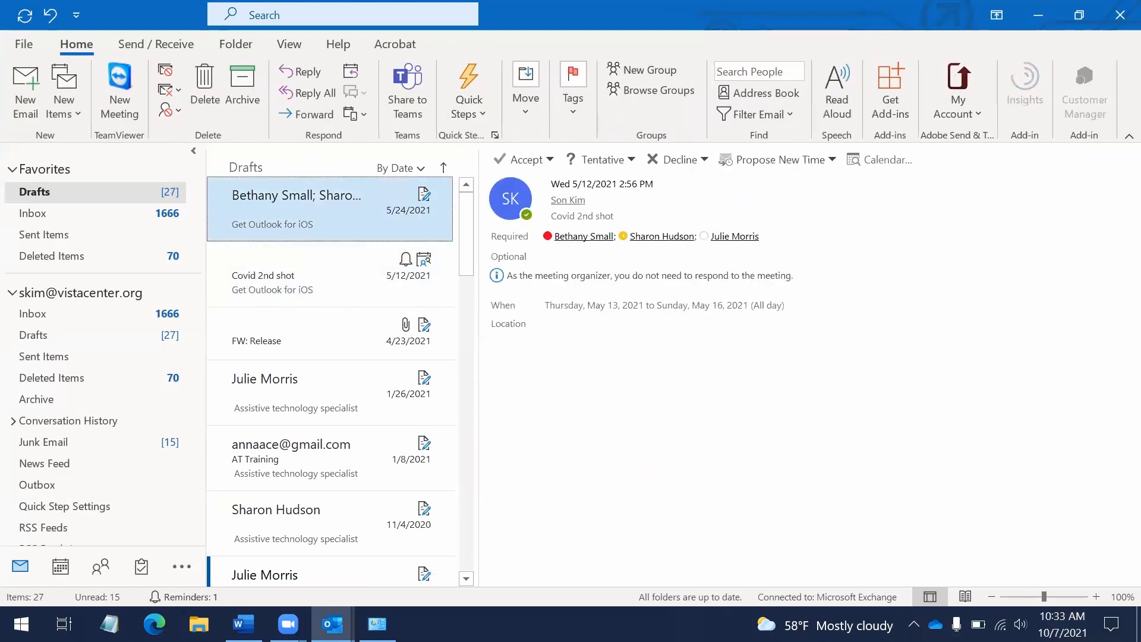
pyautogui.press('Down')
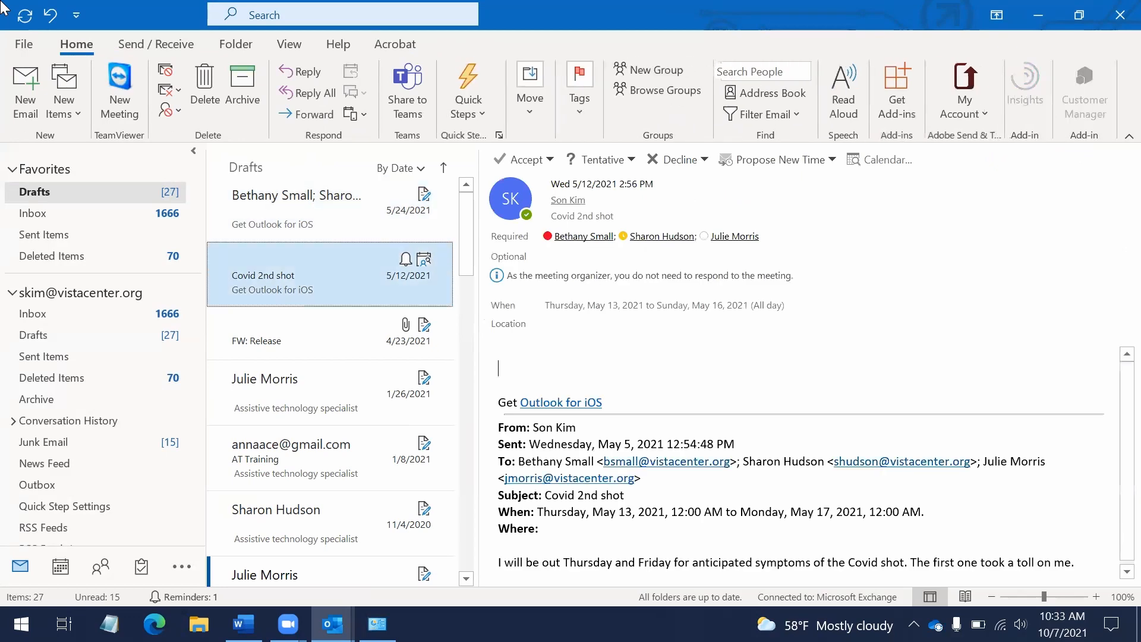
pyautogui.press('Down')
pyautogui.press('Up')
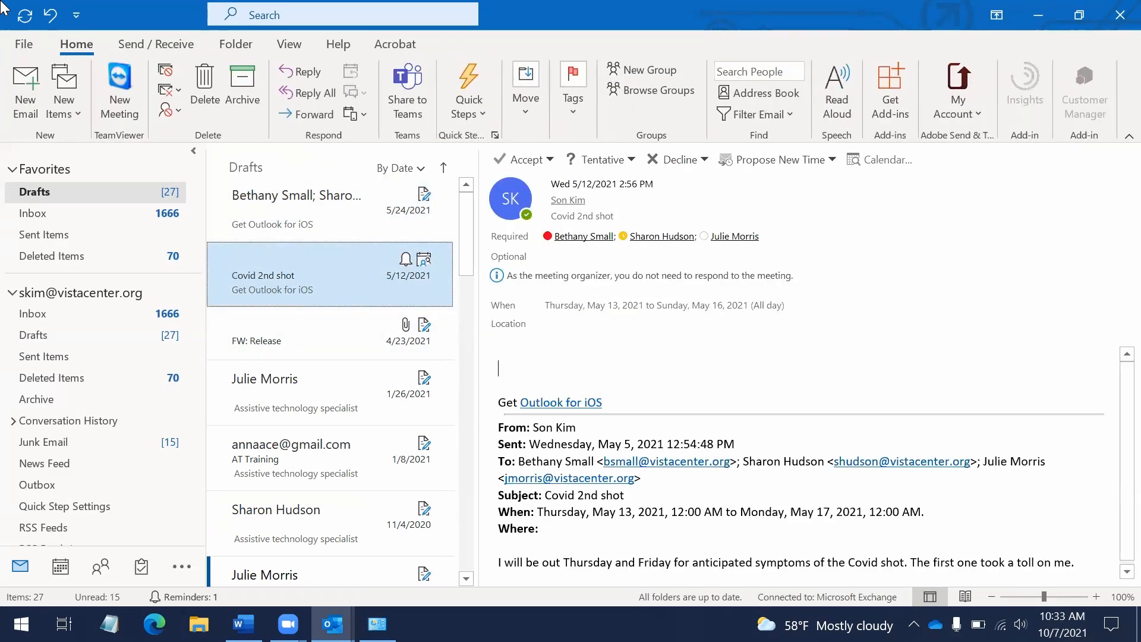
pyautogui.press('Down')
pyautogui.press('Up')
pyautogui.press('Up')
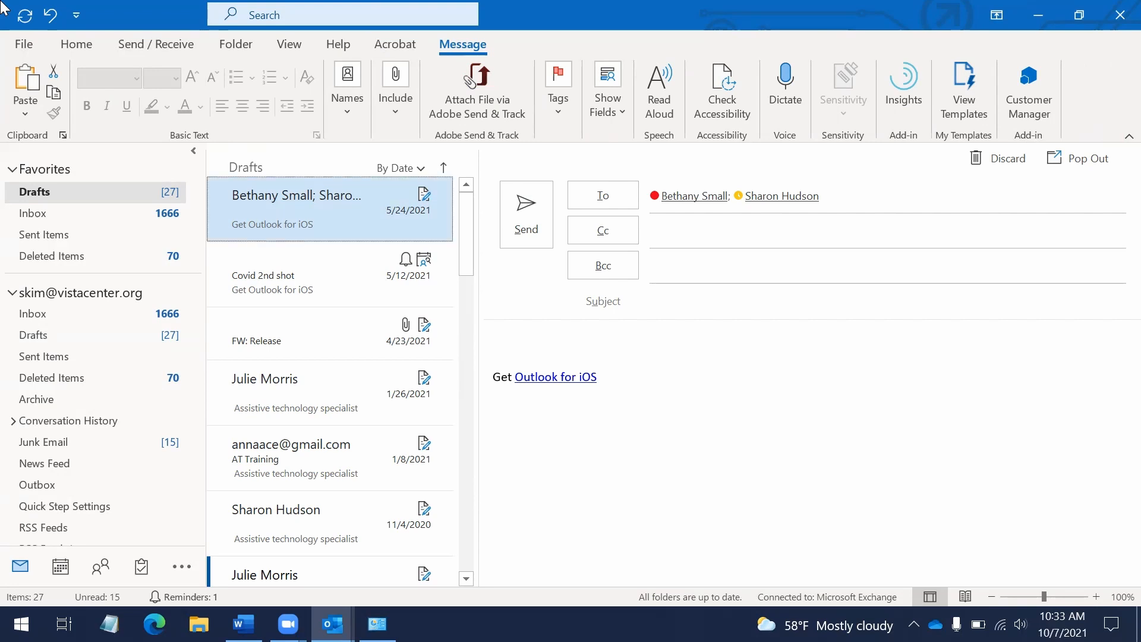
pyautogui.hotkey('shift', 'Tab')
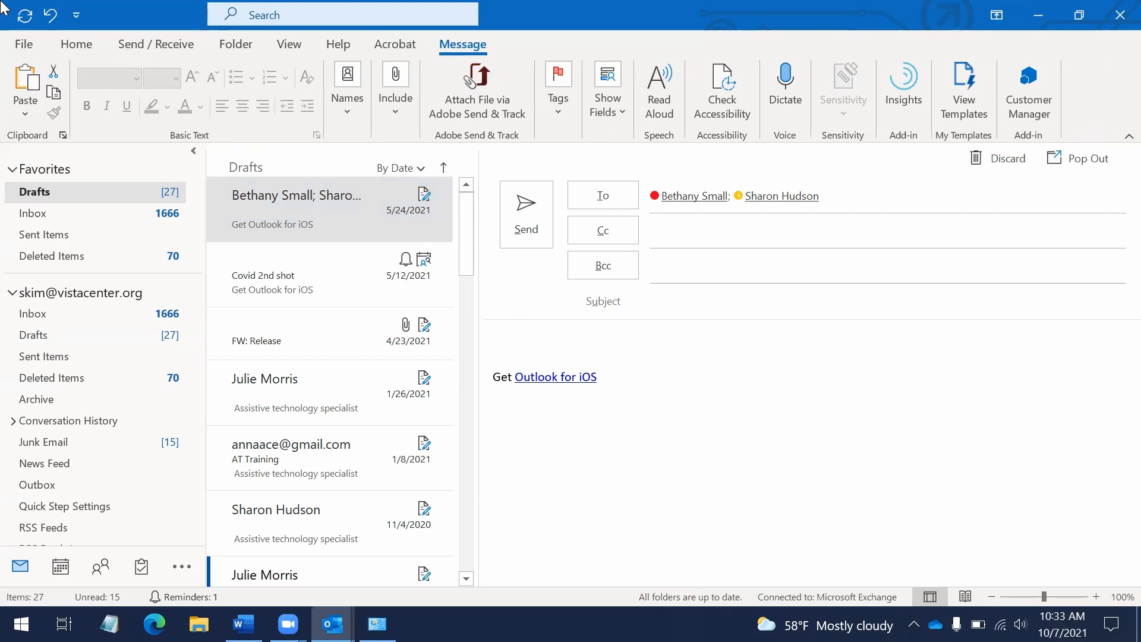
pyautogui.hotkey('alt', 'Tab')
pyautogui.hotkey('alt', 'Tab')
pyautogui.press('Tab')
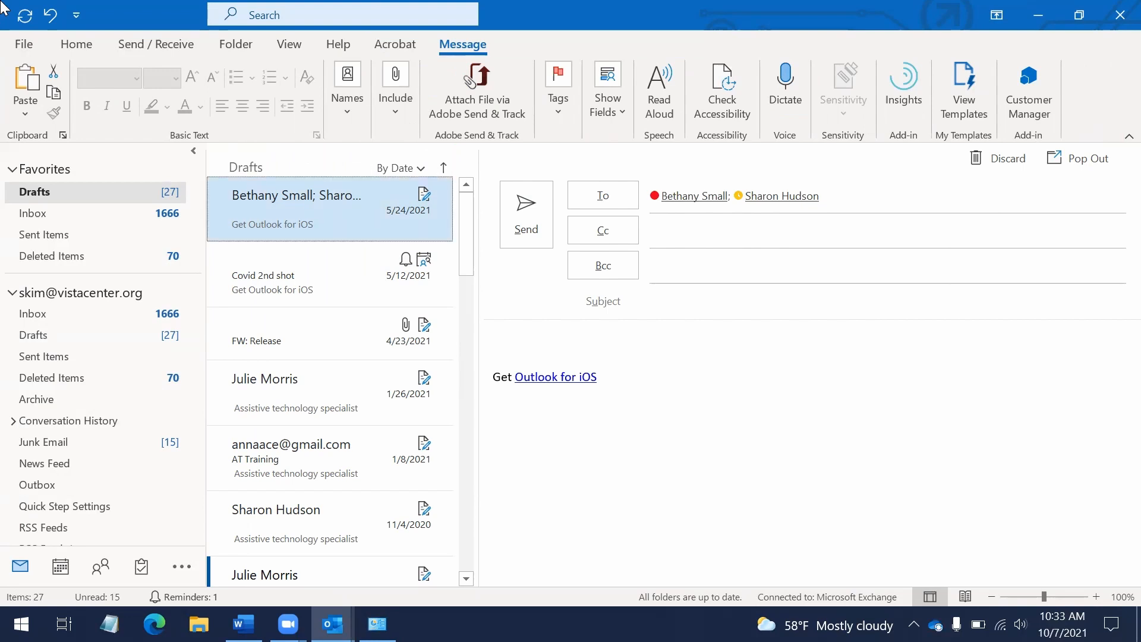
# Close Outlook with Alt+F4 and relaunch it from Windows search ('out')
pyautogui.hotkey('alt', 'F4')
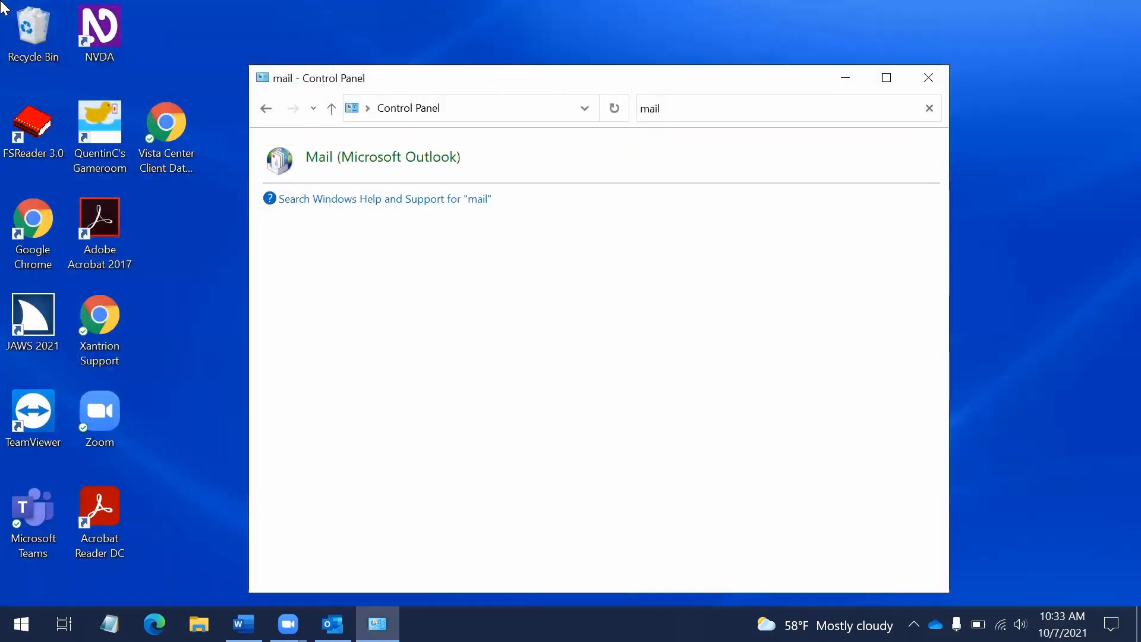
pyautogui.hotkey('alt', 'Tab')
pyautogui.press('super')
pyautogui.write('out')
pyautogui.press('Return')
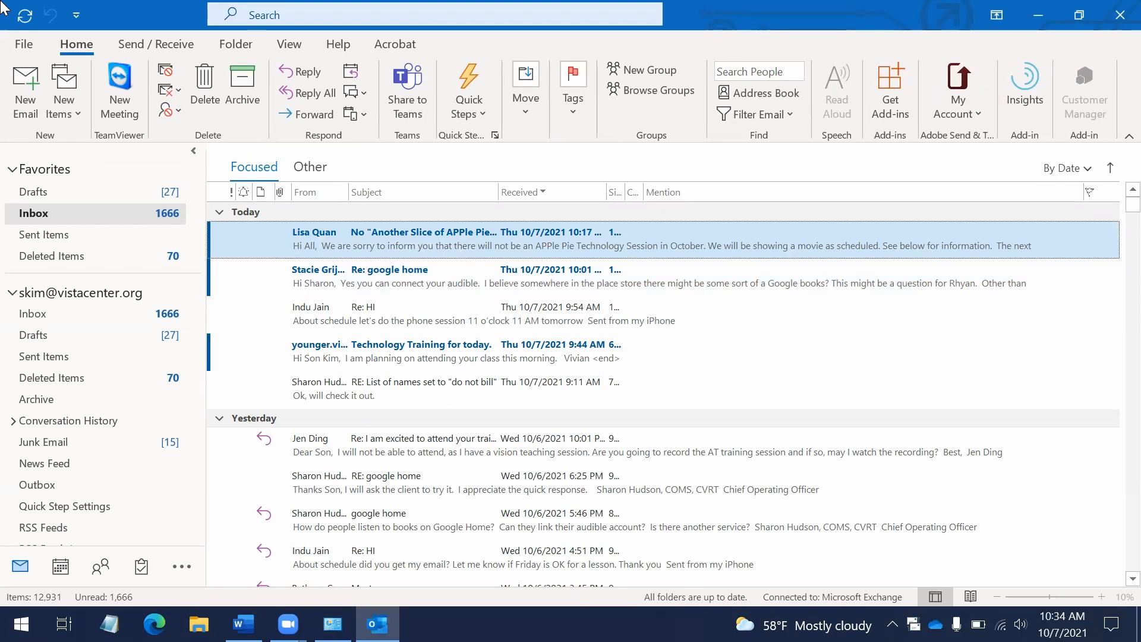
# Step through today's Inbox messages, starting from the newest
pyautogui.press('Down')
pyautogui.press('Up')
pyautogui.press('Up')
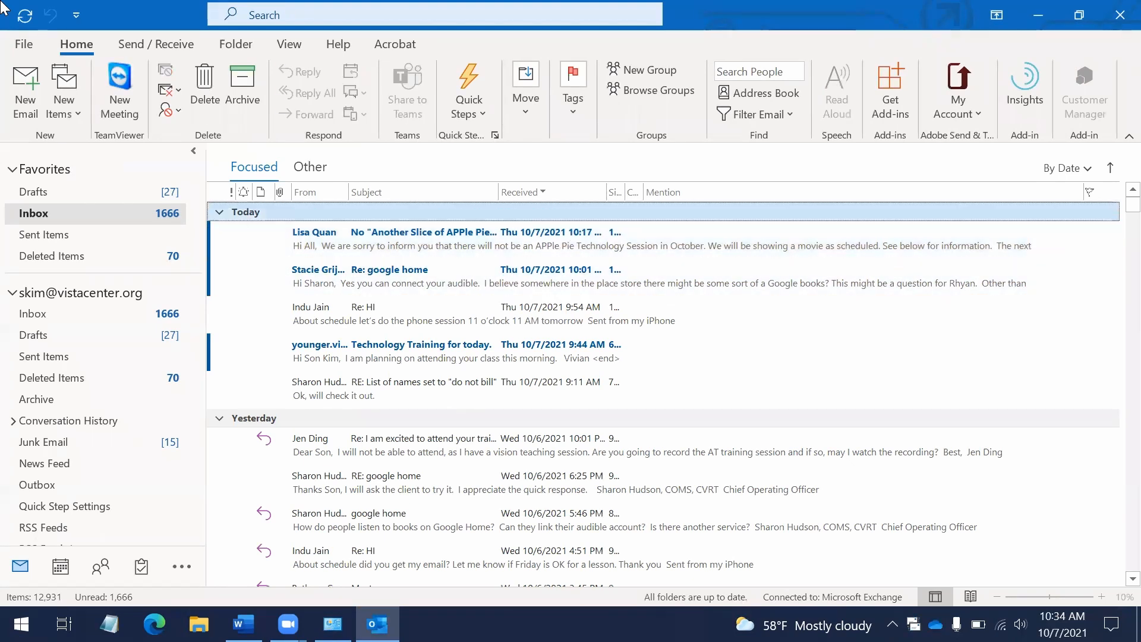
pyautogui.press('Down')
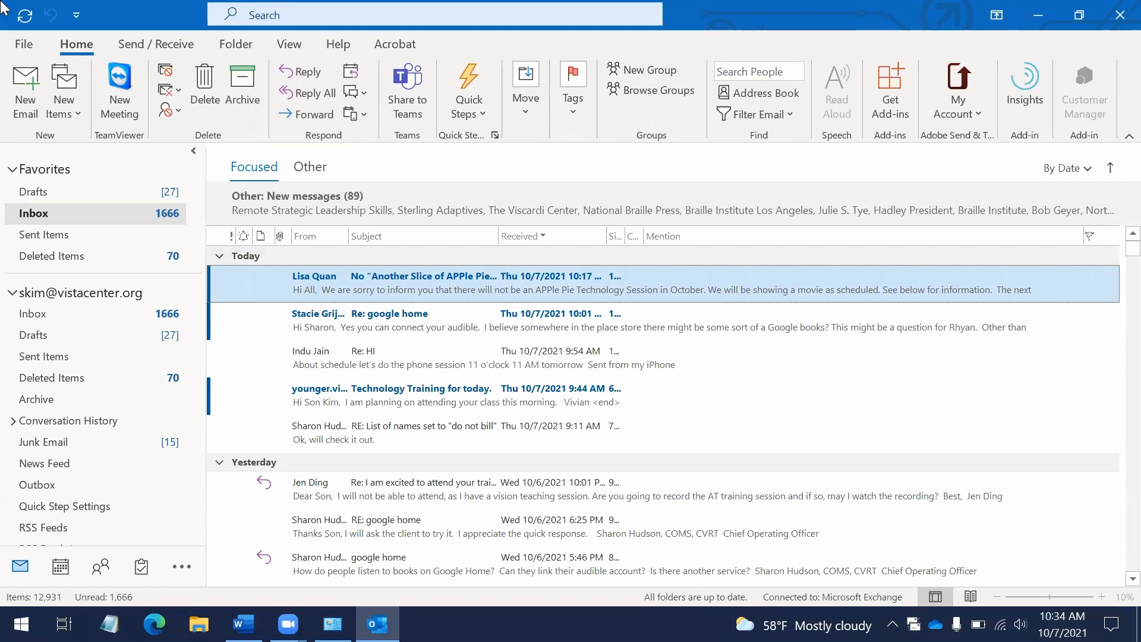
pyautogui.press('Down')
pyautogui.press('Down')
pyautogui.press('Down')
pyautogui.press('Down')
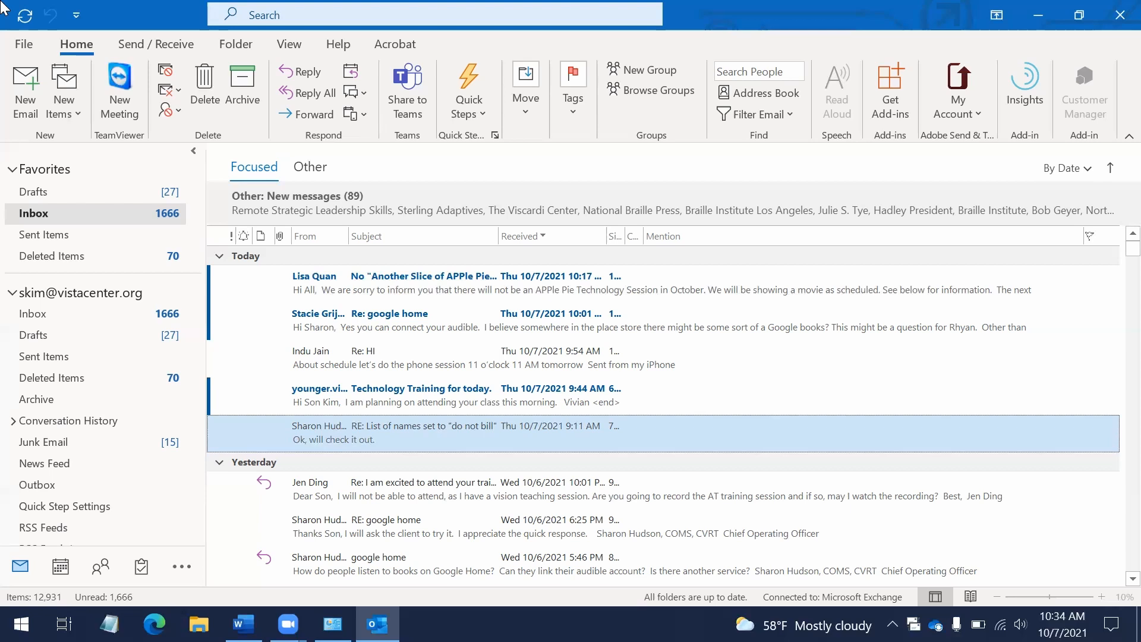
# Browse to the Technology Training message and top of the Inbox, then press Ctrl+N
pyautogui.press('Down')
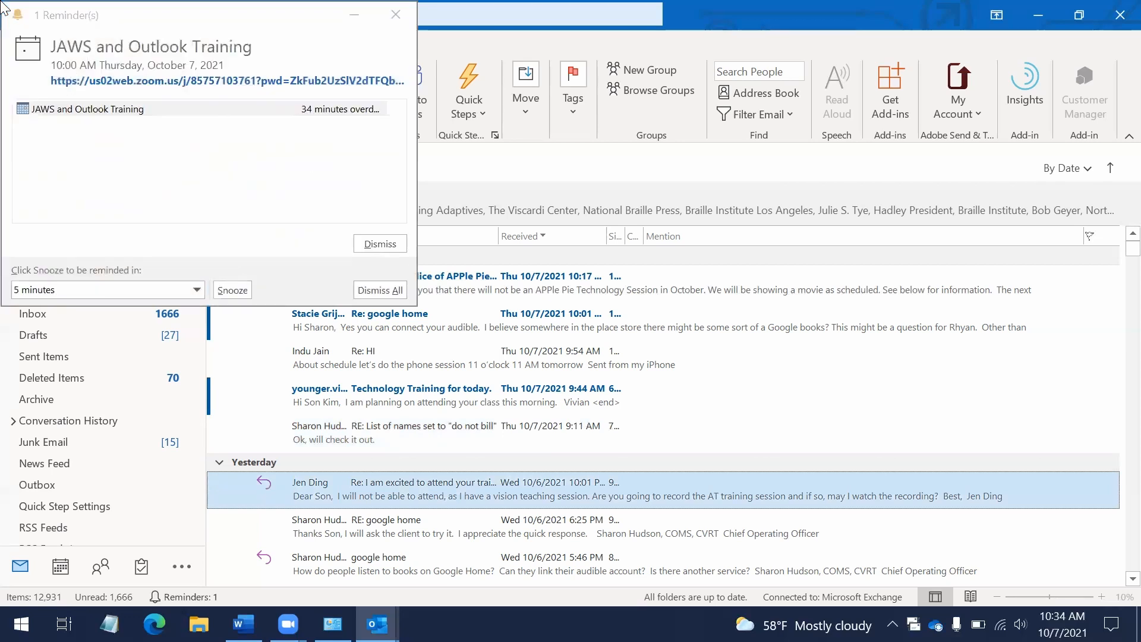
pyautogui.press('Up')
pyautogui.press('Up')
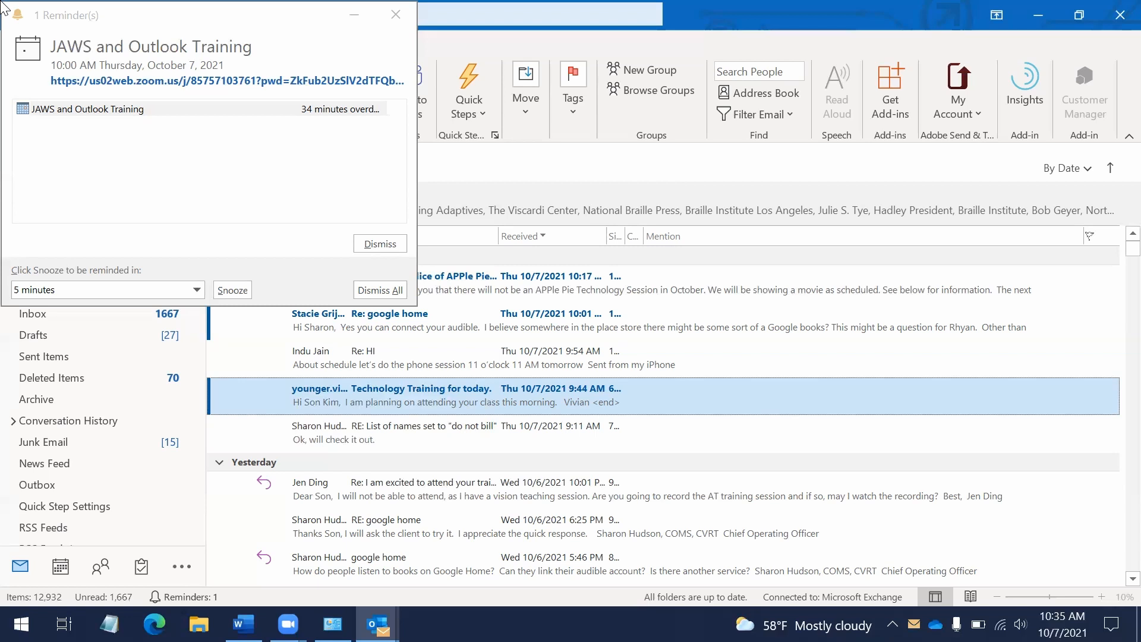
pyautogui.press('Home')
pyautogui.press('Down')
pyautogui.press('Up')
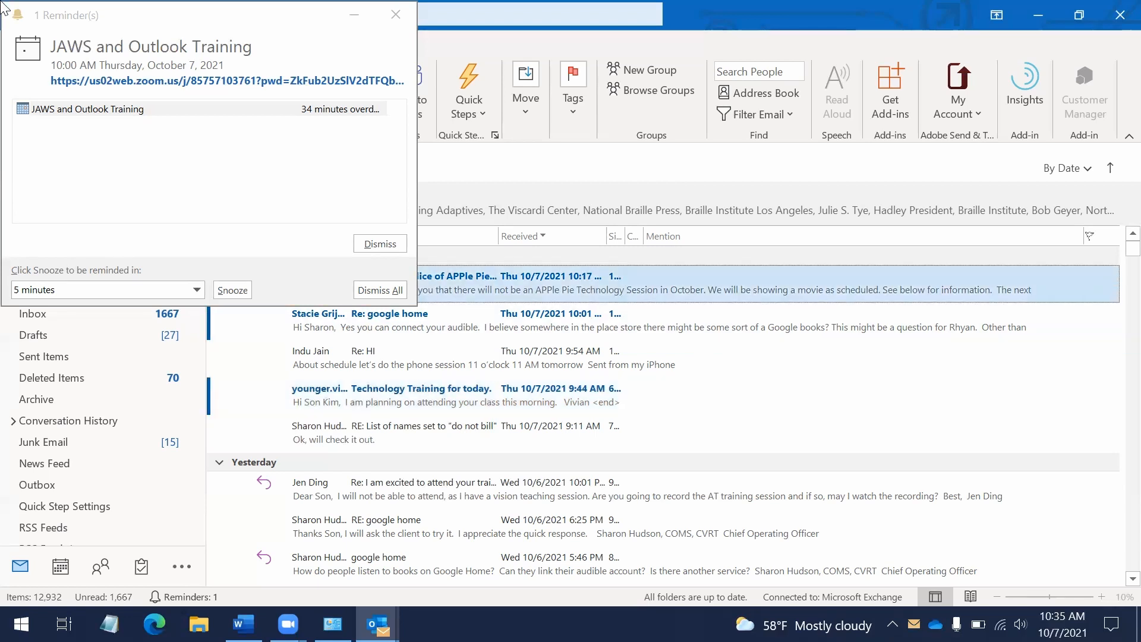
pyautogui.hotkey('ctrl', 'n')
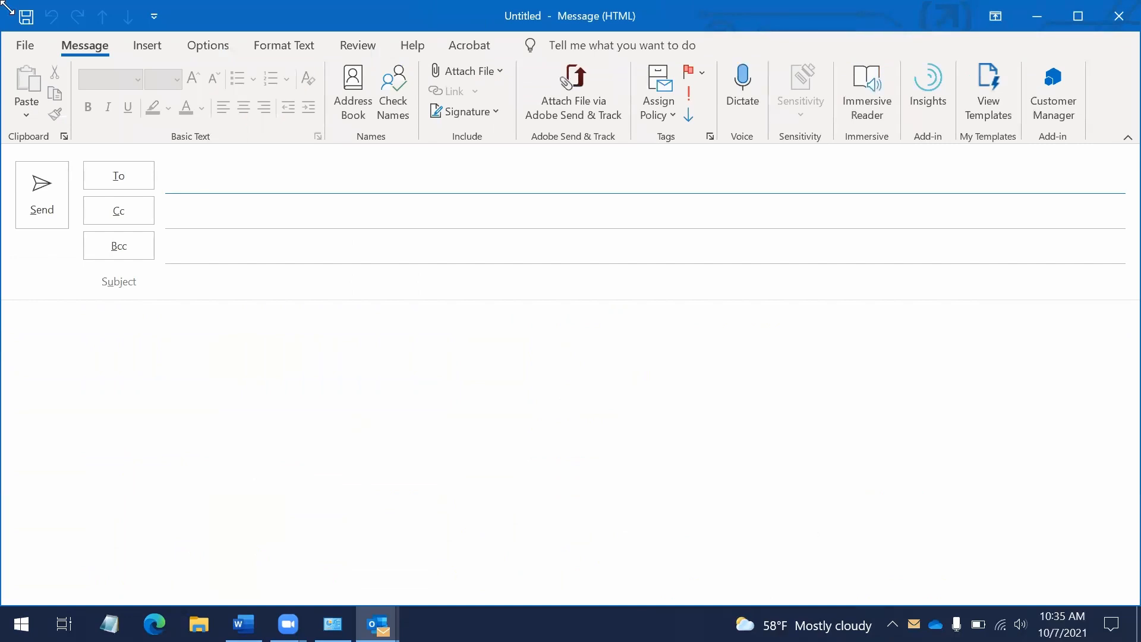
# Address the message to the second suggested contact and set the subject 'Test Message'
pyautogui.write('al')
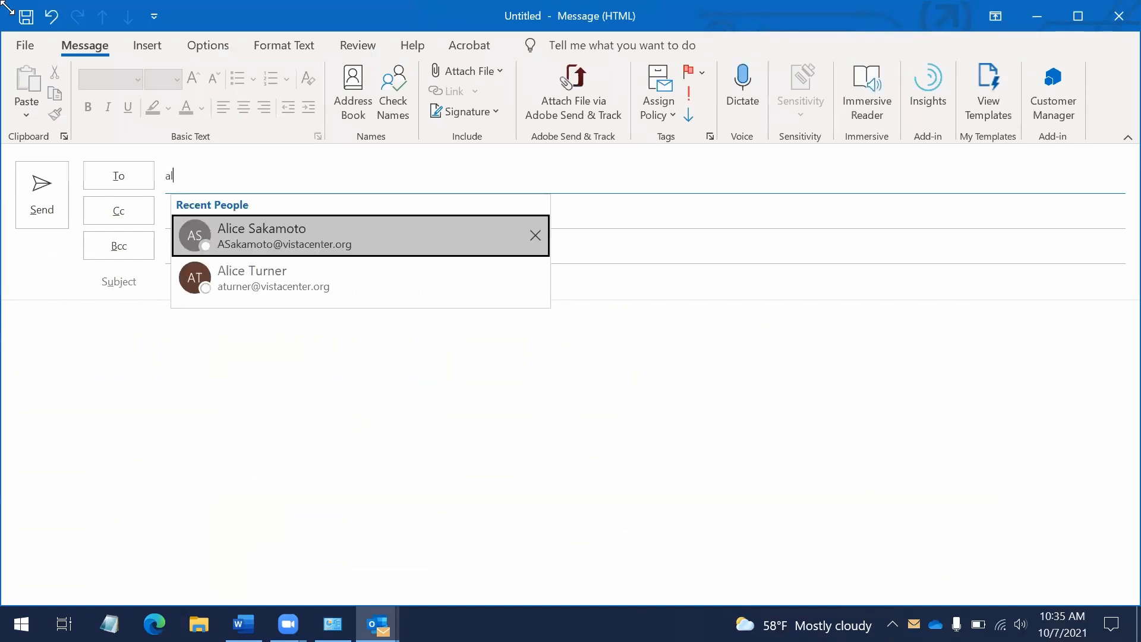
pyautogui.press('Down')
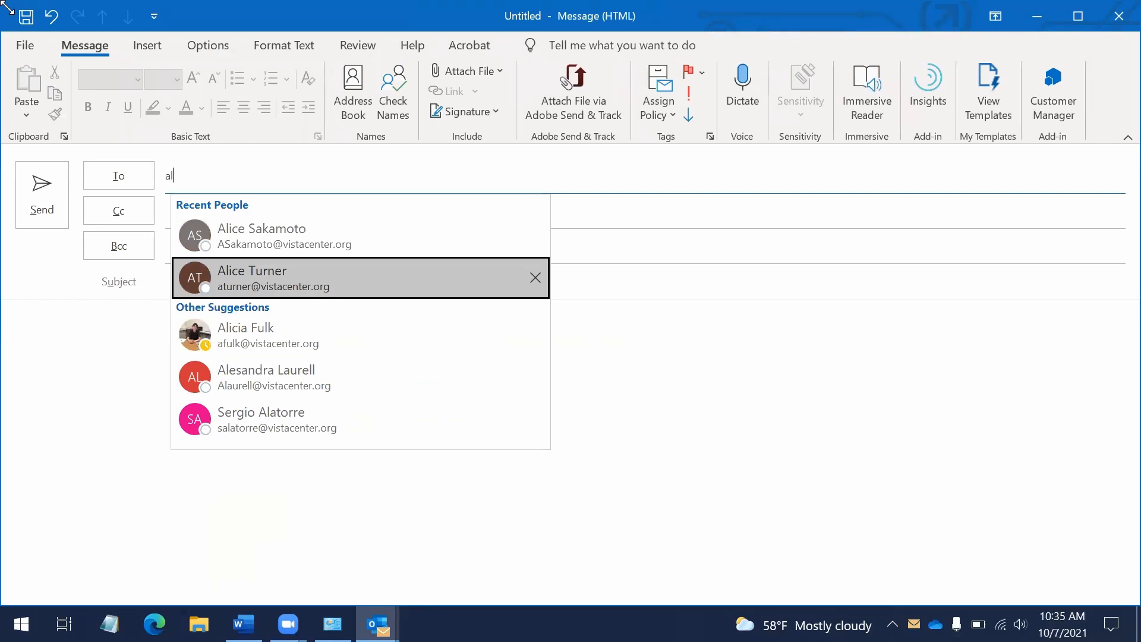
pyautogui.press('Return')
pyautogui.press('Tab')
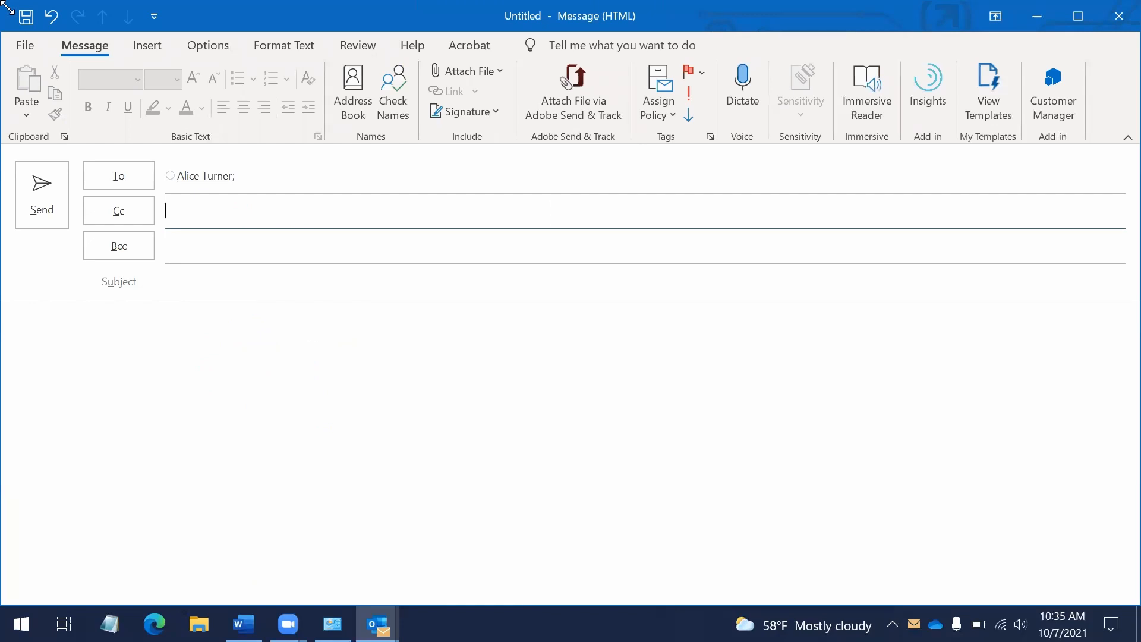
pyautogui.press('Tab')
pyautogui.press('Tab')
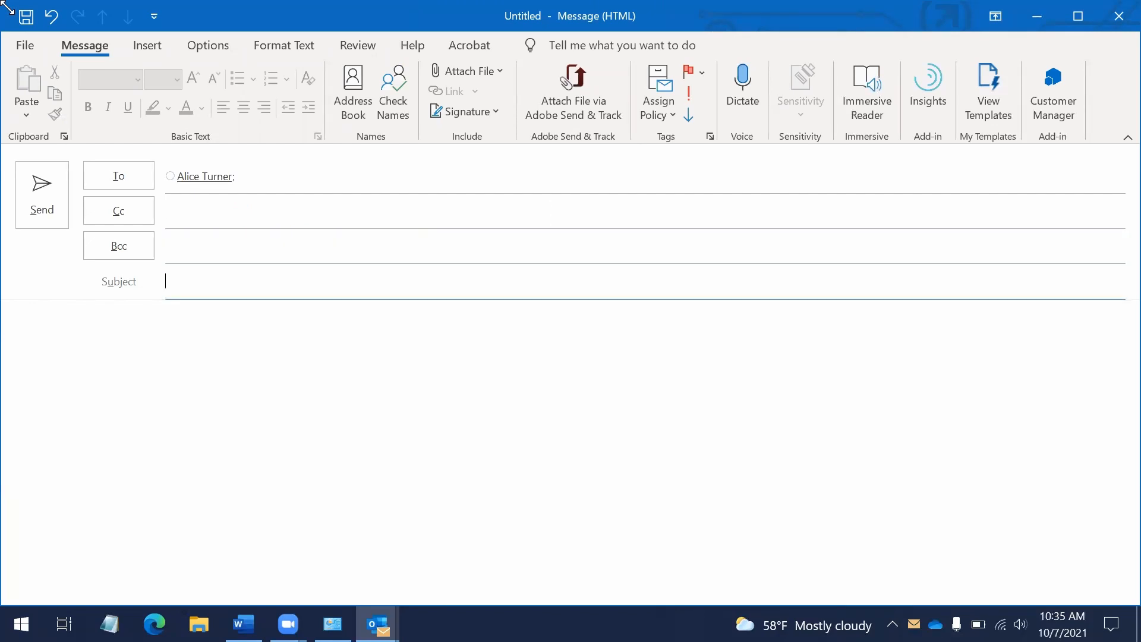
pyautogui.write('test')
pyautogui.press('BackSpace')
pyautogui.press('BackSpace')
pyautogui.press('BackSpace')
pyautogui.press('BackSpace')
pyautogui.write('Test Message')
pyautogui.press('Tab')
# Write a greeting and the line 'This is a test message to see how we can apply flags to sent…'
pyautogui.write('HI Alice,')
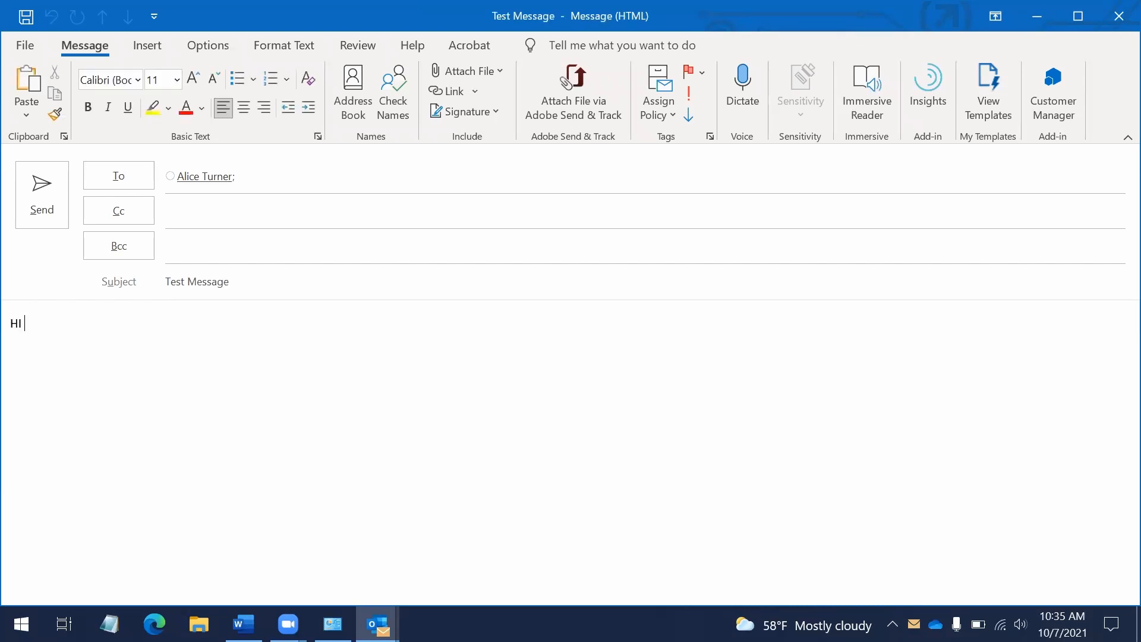
pyautogui.press('Return')
pyautogui.press('Return')
pyautogui.write('This is')
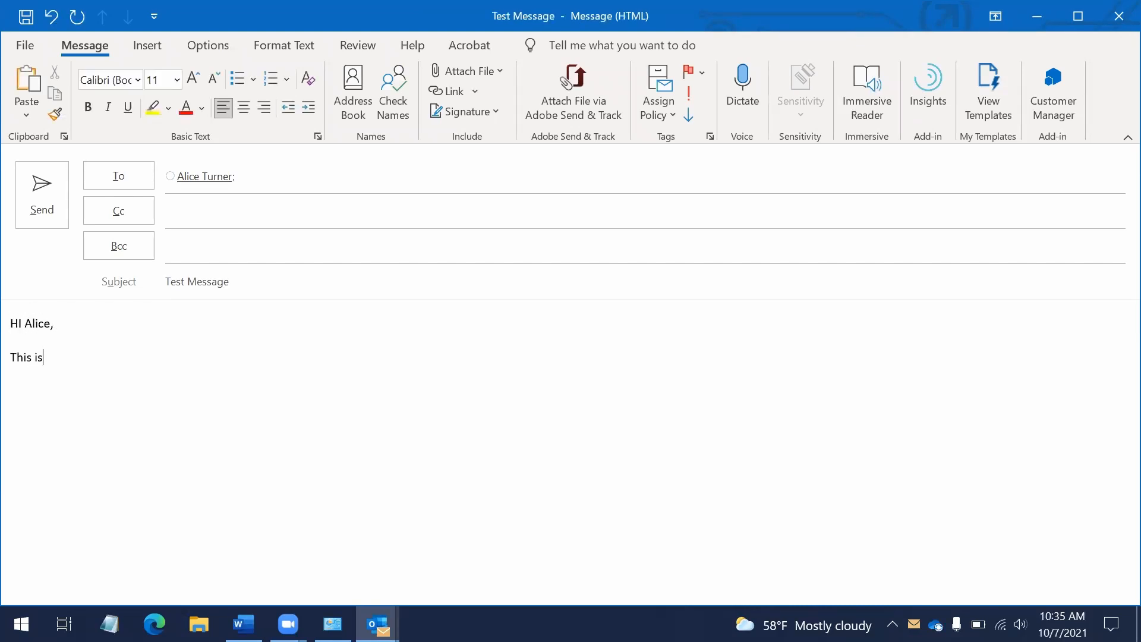
pyautogui.write(' a test message to see how w')
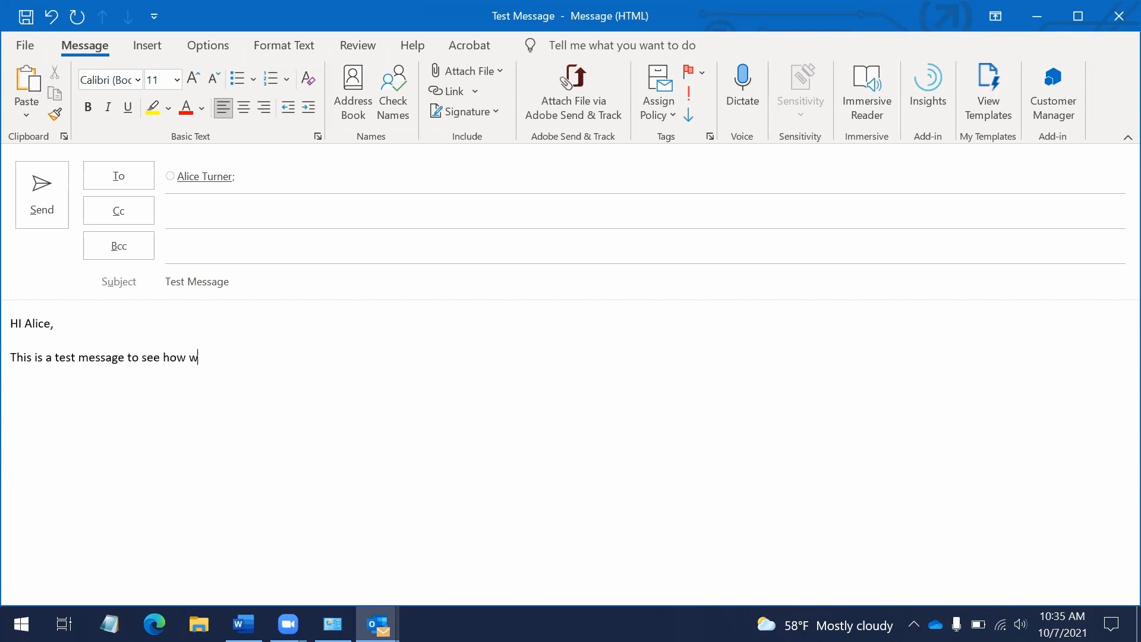
pyautogui.write('e can apply flags to sent messages.')
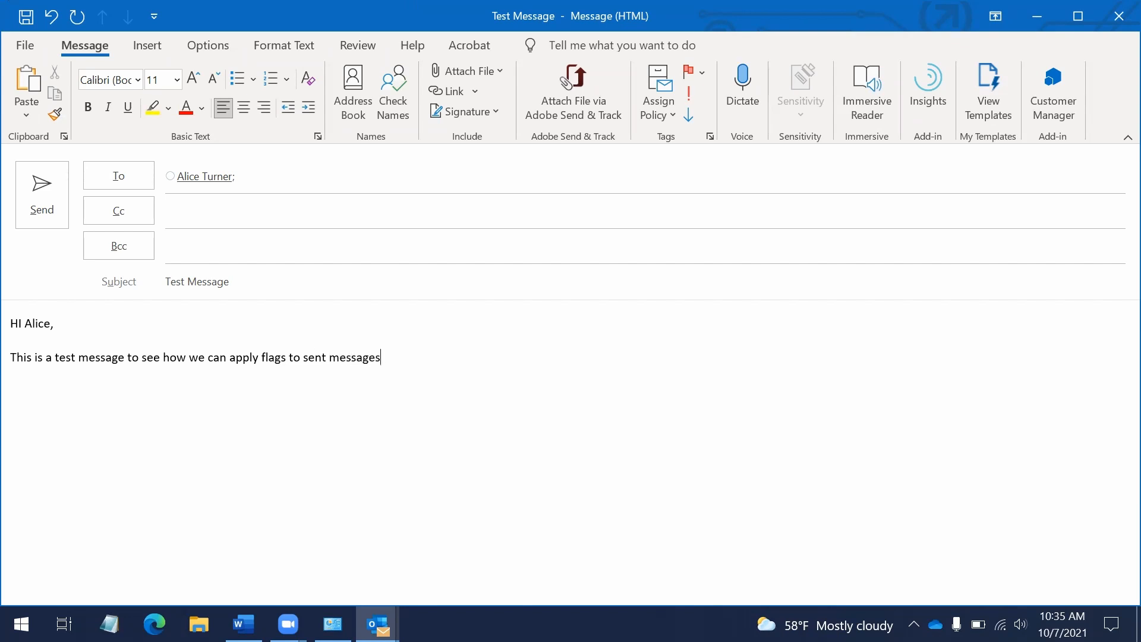
pyautogui.press('BackSpace')
pyautogui.press('BackSpace')
pyautogui.press('BackSpace')
pyautogui.press('BackSpace')
pyautogui.press('BackSpace')
pyautogui.press('BackSpace')
pyautogui.press('BackSpace')
pyautogui.press('BackSpace')
pyautogui.press('BackSpace')
pyautogui.press('BackSpace')
# Finish the body with 'mail.' and browse the ribbon tabs back to Message
pyautogui.write('mail.')
pyautogui.press('Return')
pyautogui.press('alt')
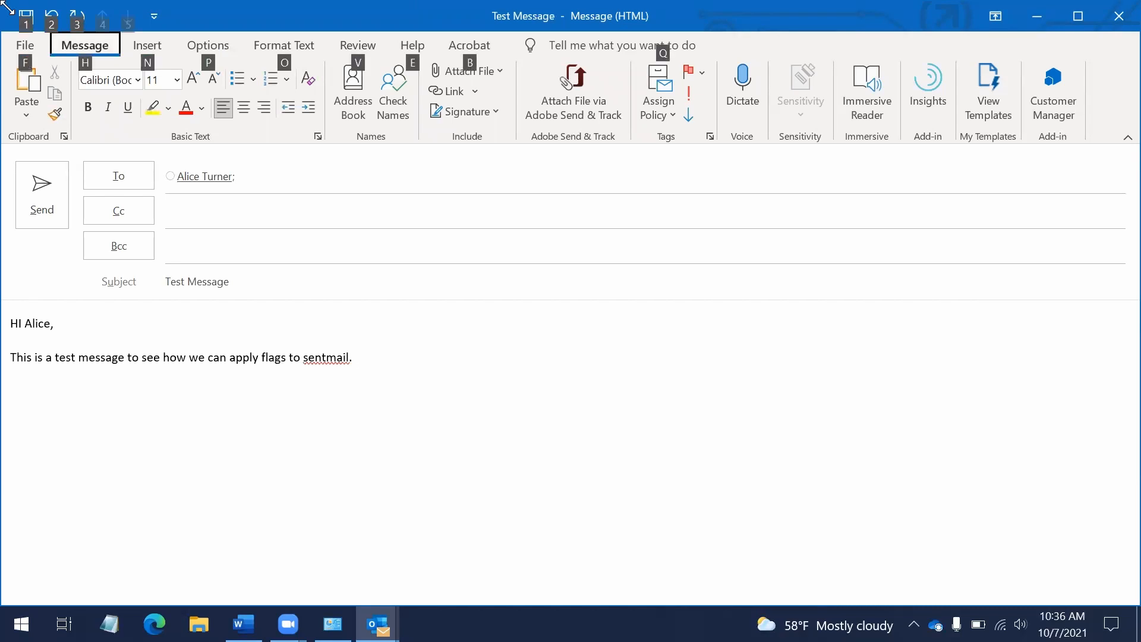
pyautogui.press('Right')
pyautogui.press('Left')
pyautogui.press('Right')
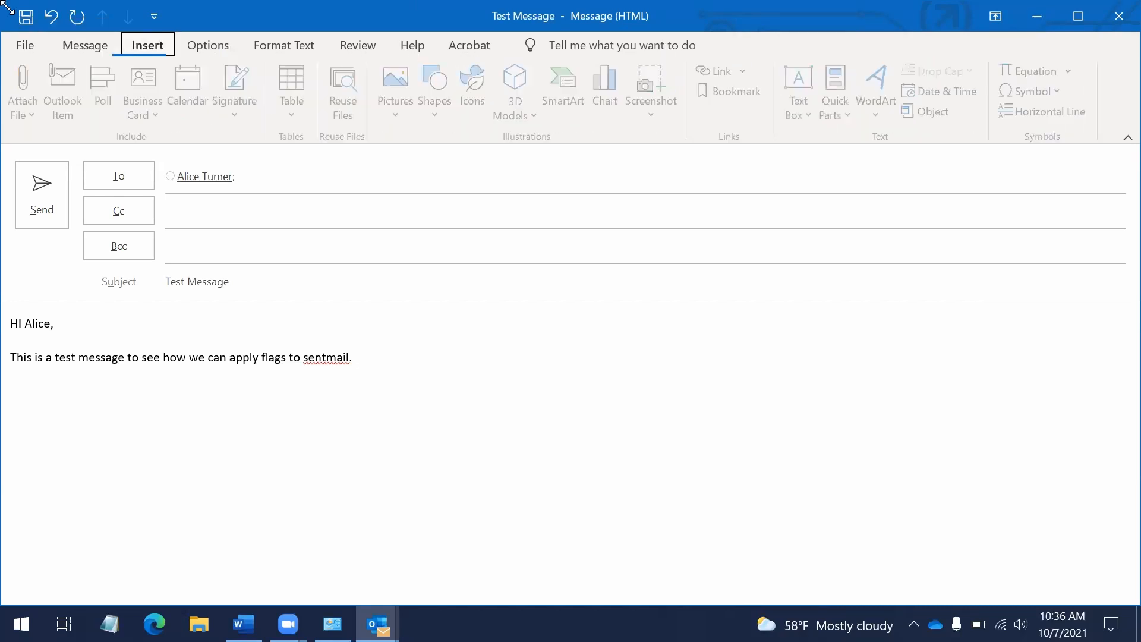
pyautogui.press('Right')
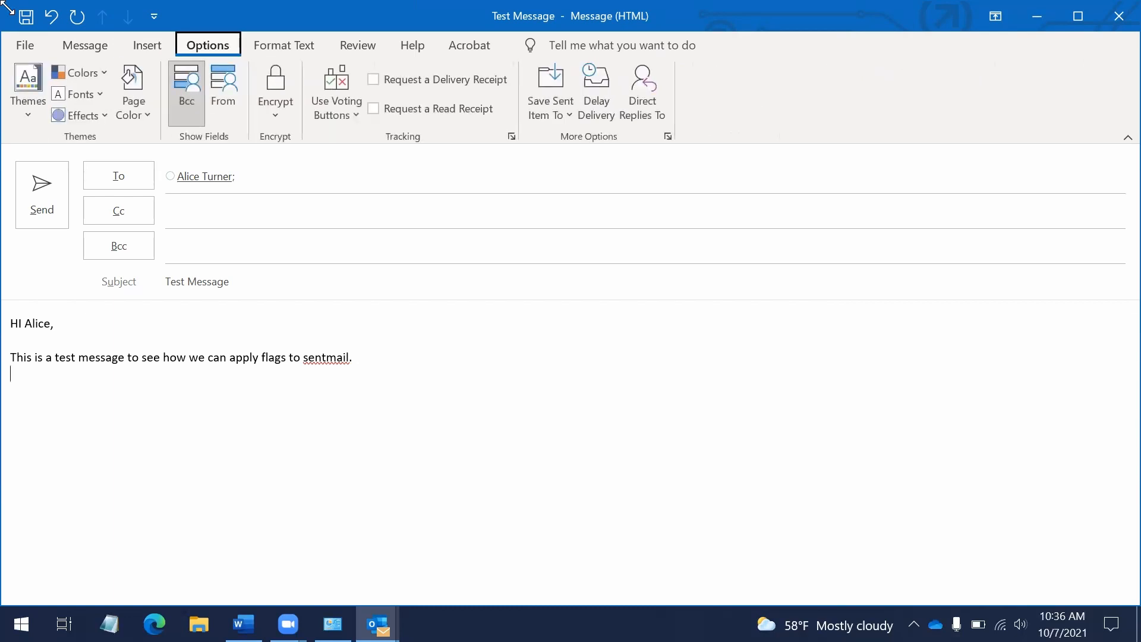
pyautogui.press('Right')
pyautogui.press('Right')
pyautogui.press('Right')
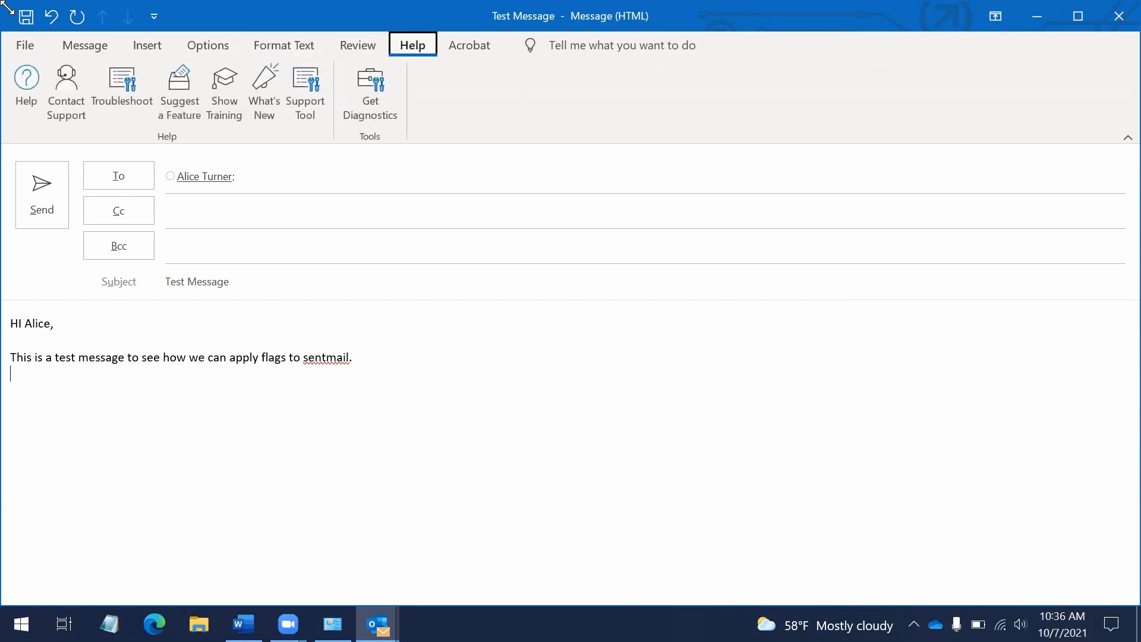
pyautogui.press('Right')
pyautogui.press('Left')
pyautogui.press('Left')
pyautogui.press('Left')
pyautogui.press('Left')
pyautogui.press('Left')
pyautogui.press('Left')
pyautogui.press('Left')
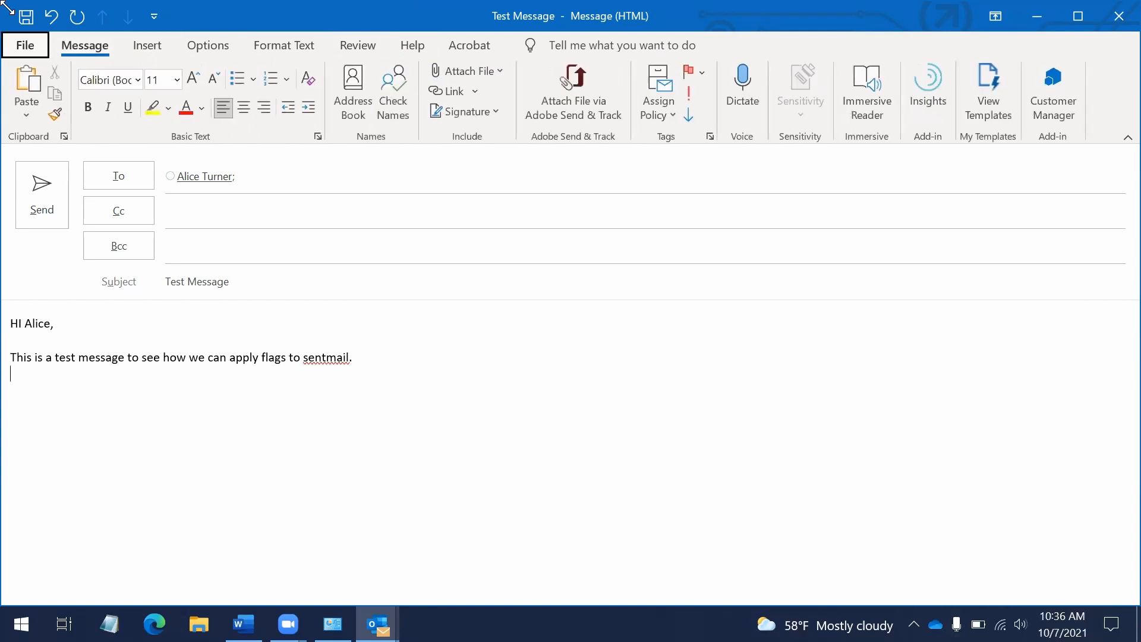
pyautogui.press('Right')
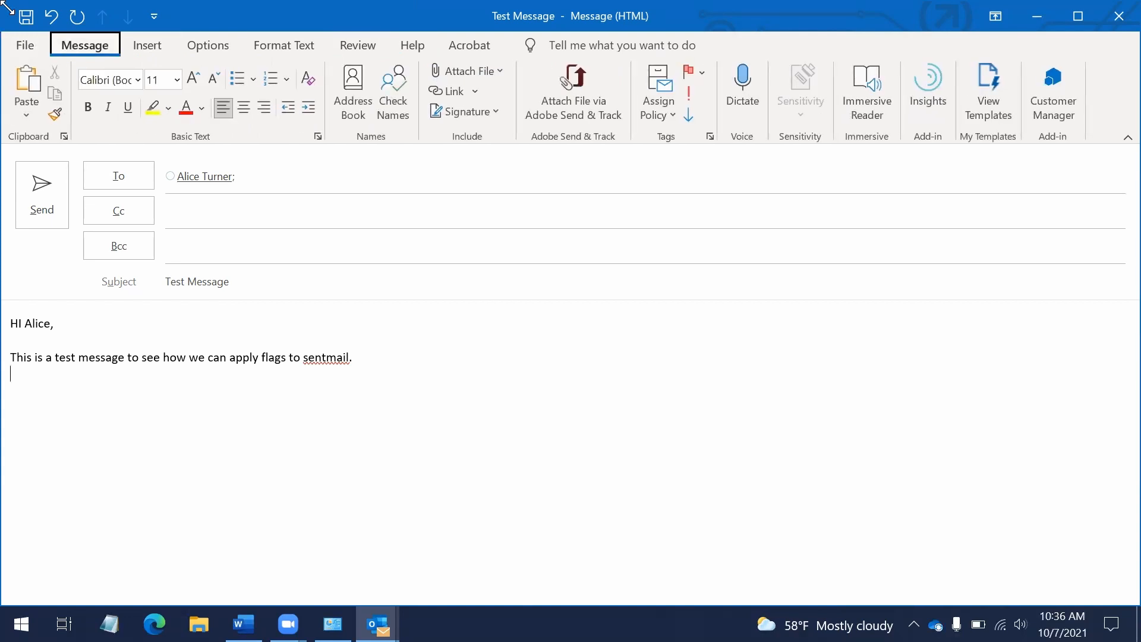
# Step through the Message tab's clipboard, font and sensitivity commands, then leave the ribbon
pyautogui.press('Down')
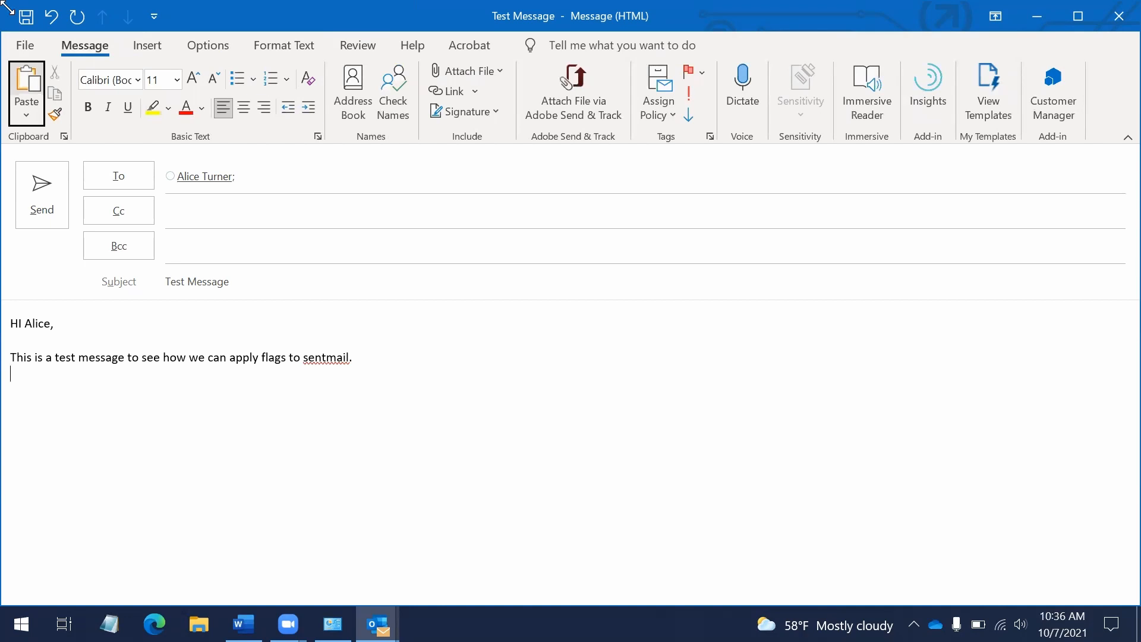
pyautogui.press('Down')
pyautogui.press('Tab')
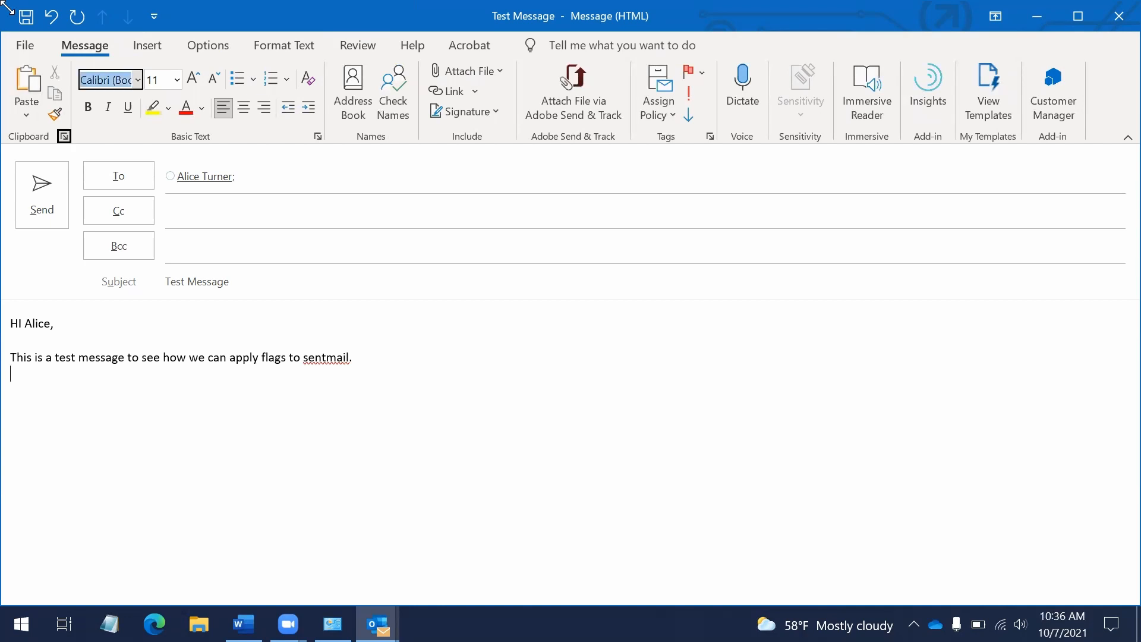
pyautogui.hotkey('shift', 'Tab')
pyautogui.hotkey('shift', 'Tab')
pyautogui.hotkey('shift', 'Tab')
pyautogui.hotkey('shift', 'Tab')
pyautogui.hotkey('shift', 'Tab')
pyautogui.hotkey('shift', 'Tab')
pyautogui.hotkey('shift', 'Tab')
pyautogui.hotkey('shift', 'Tab')
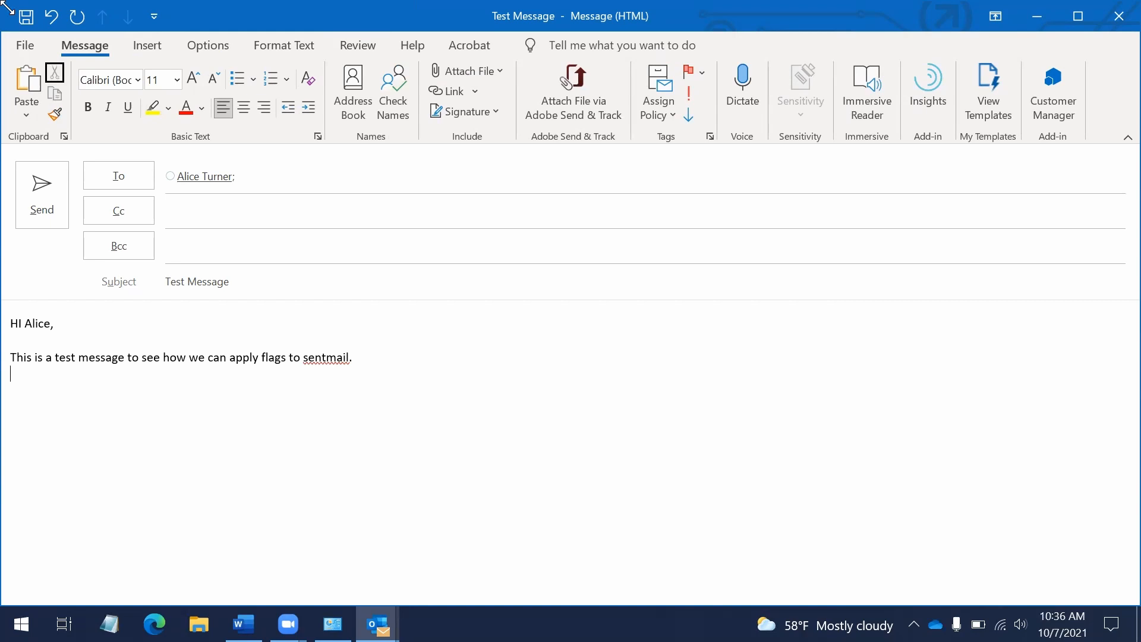
pyautogui.hotkey('shift', 'Tab')
pyautogui.hotkey('shift', 'Tab')
pyautogui.hotkey('shift', 'Tab')
pyautogui.hotkey('shift', 'Tab')
pyautogui.hotkey('shift', 'Tab')
pyautogui.hotkey('shift', 'Tab')
pyautogui.hotkey('shift', 'Tab')
pyautogui.hotkey('shift', 'Tab')
pyautogui.hotkey('shift', 'Tab')
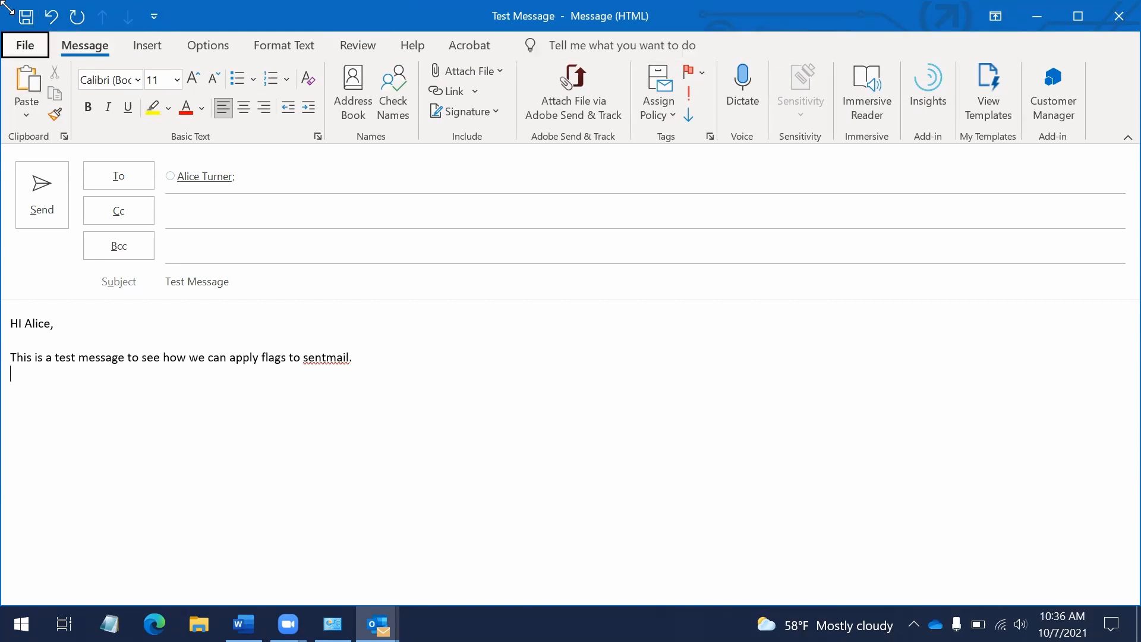
pyautogui.hotkey('shift', 'Tab')
pyautogui.hotkey('shift', 'Tab')
pyautogui.hotkey('shift', 'Tab')
pyautogui.hotkey('shift', 'Tab')
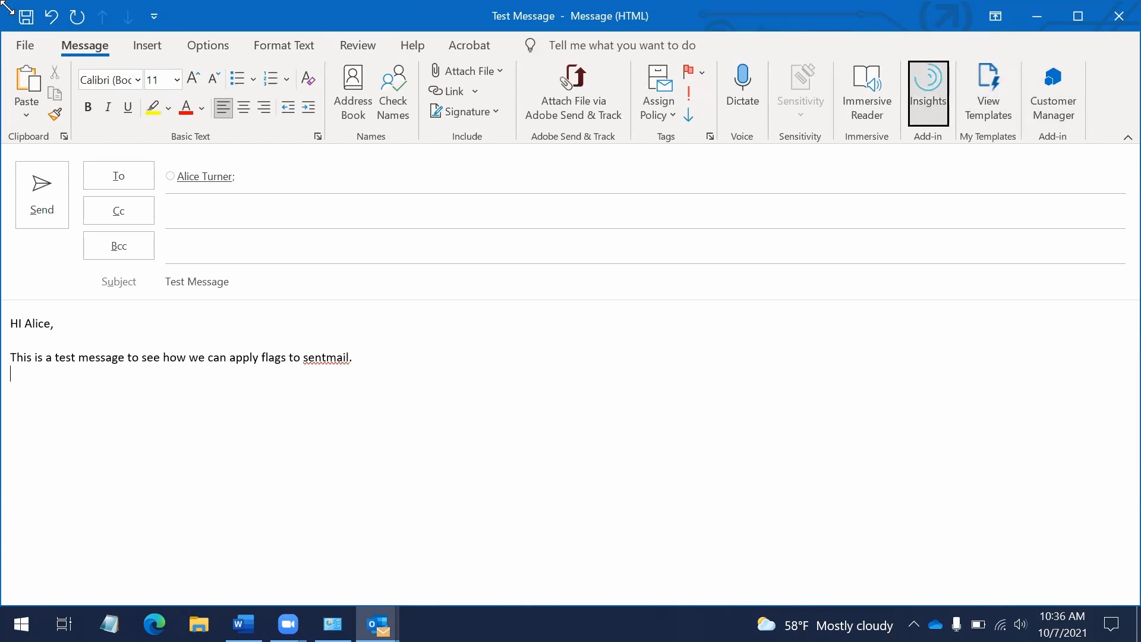
pyautogui.hotkey('shift', 'Tab')
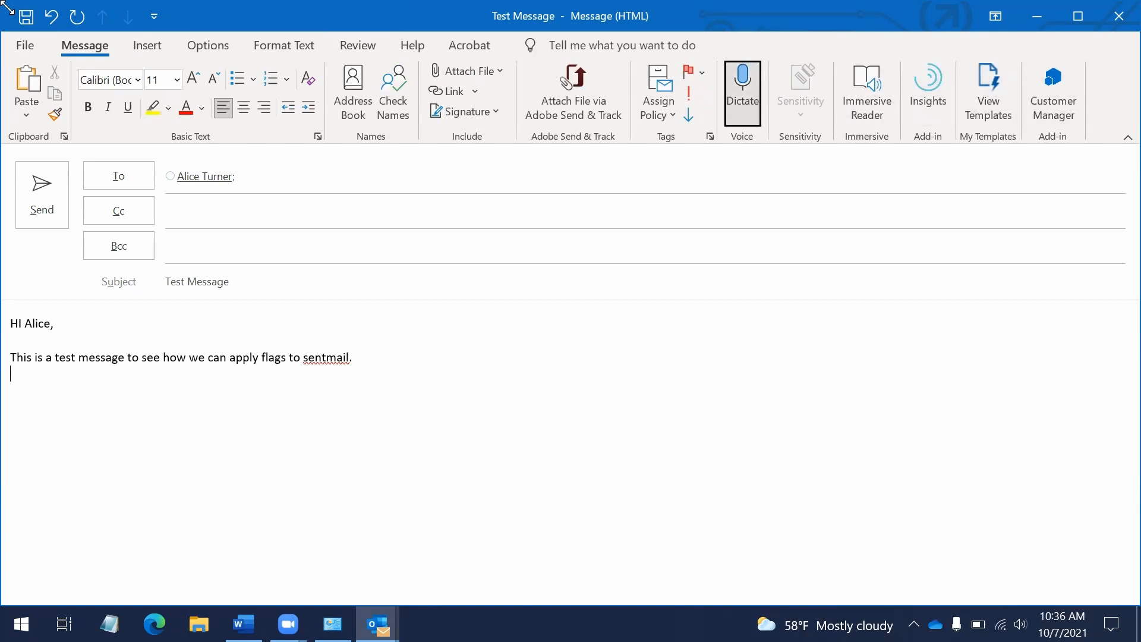
pyautogui.press('Tab')
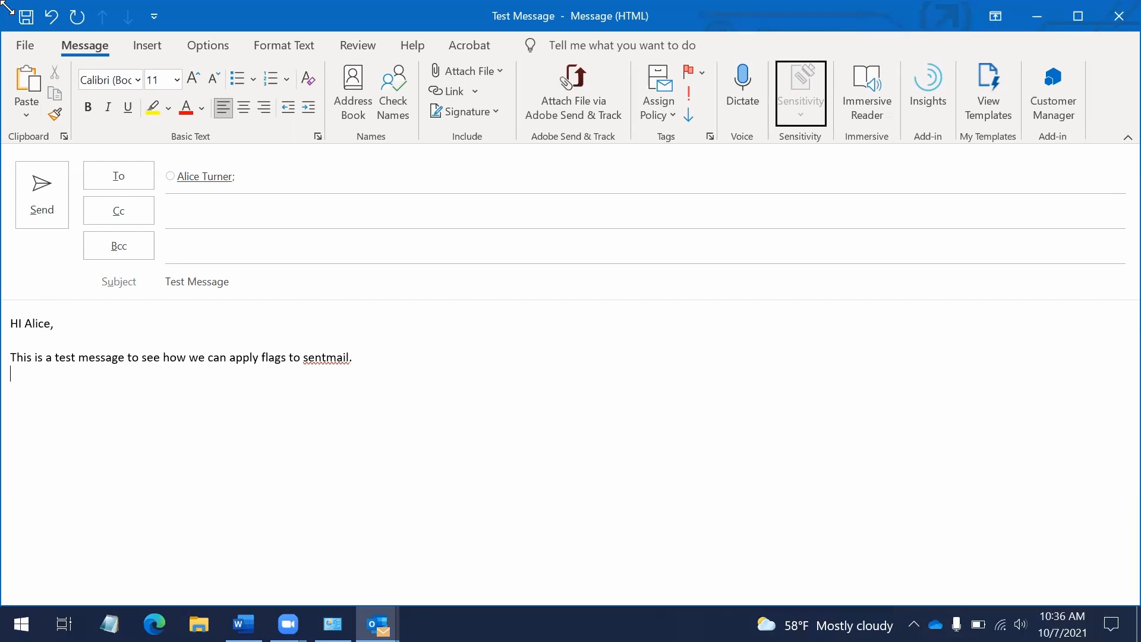
pyautogui.press('Tab')
pyautogui.press('Tab')
pyautogui.hotkey('shift', 'Tab')
pyautogui.hotkey('shift', 'Tab')
pyautogui.press('Escape')
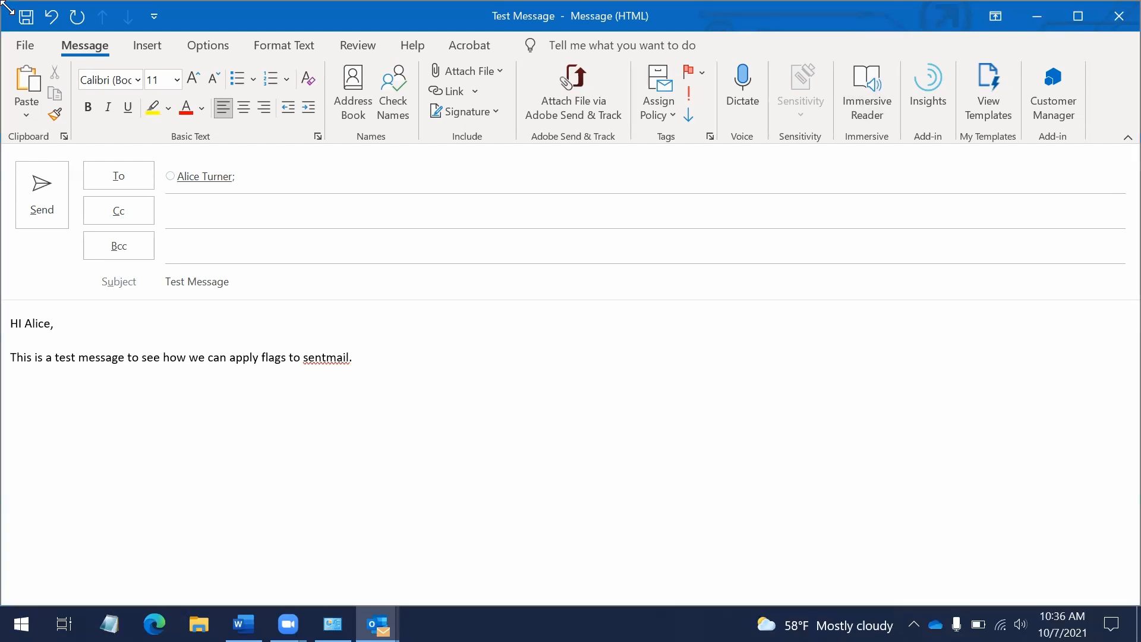
# Launch Chrome and search 'hwo to apply important flag to a new message in outlook'
pyautogui.press('super')
pyautogui.write('go')
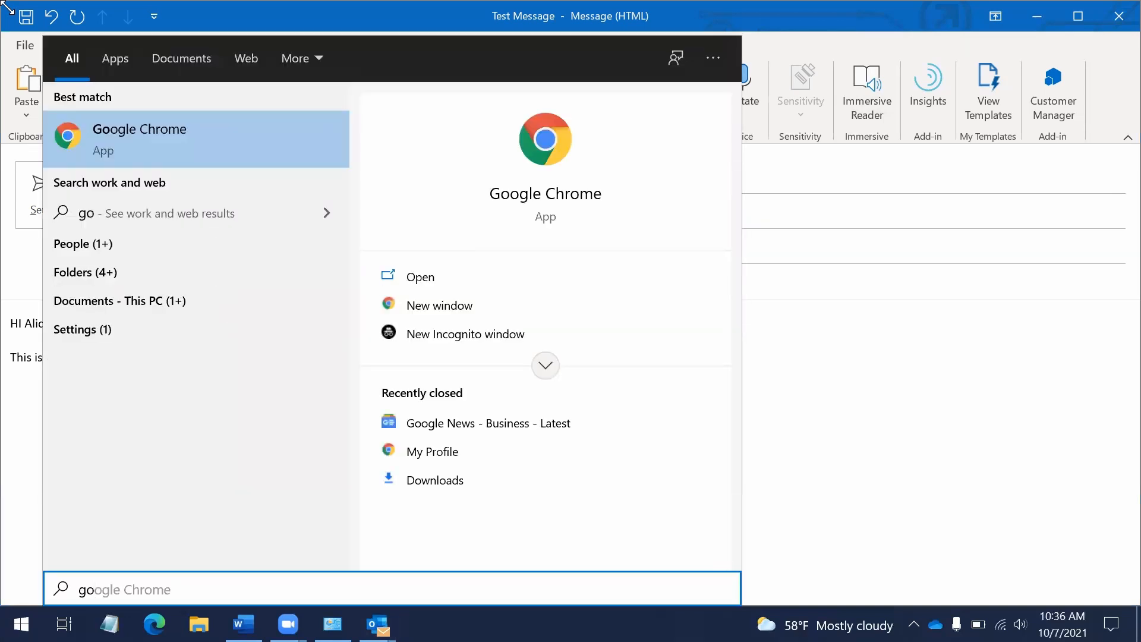
pyautogui.press('Return')
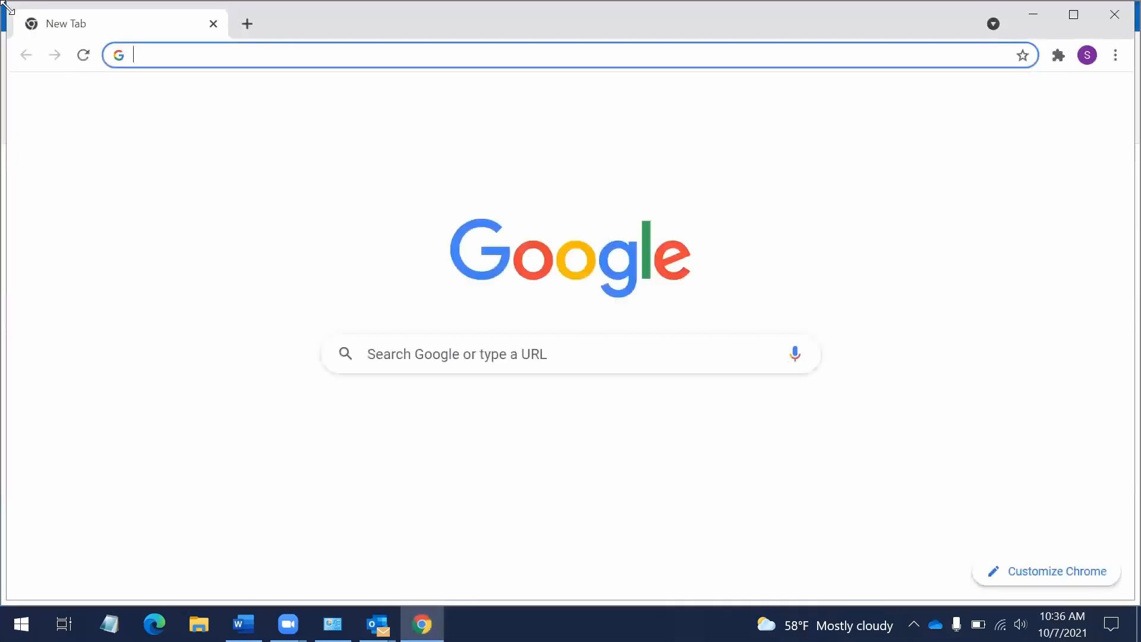
pyautogui.write('hwo to apply important flag to a new me')
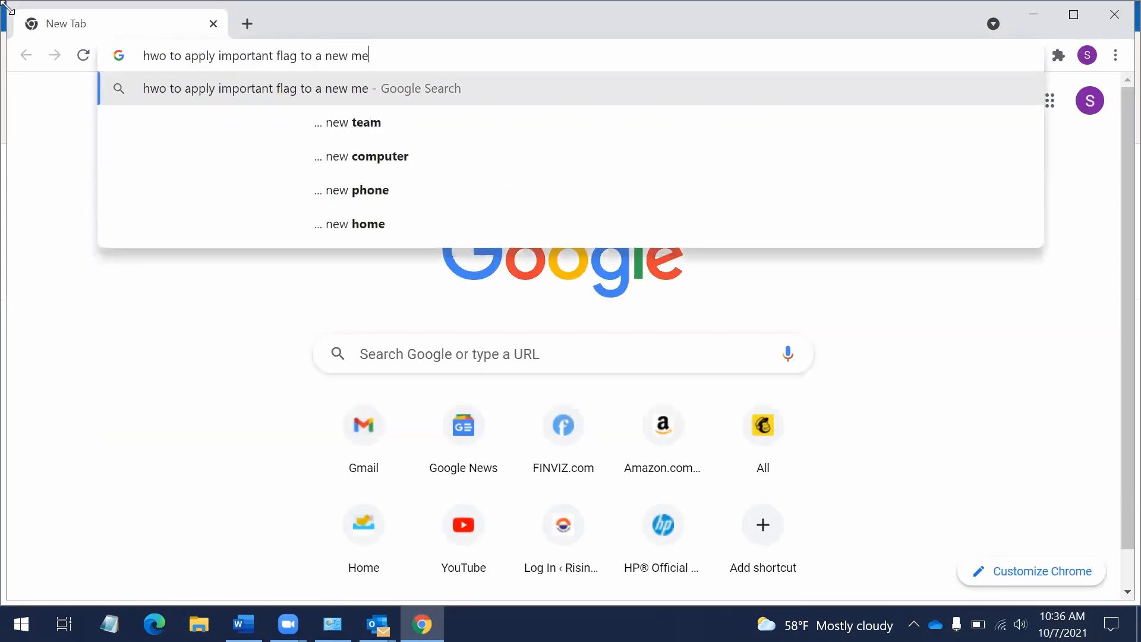
pyautogui.write('ssage in o')
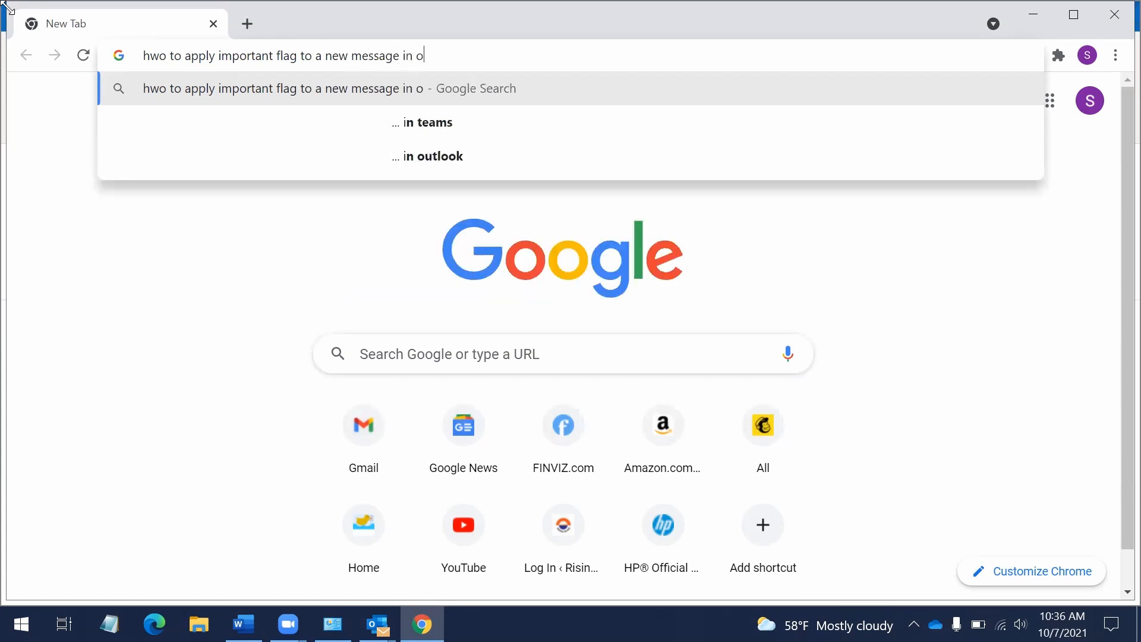
pyautogui.write('utlook')
pyautogui.press('Return')
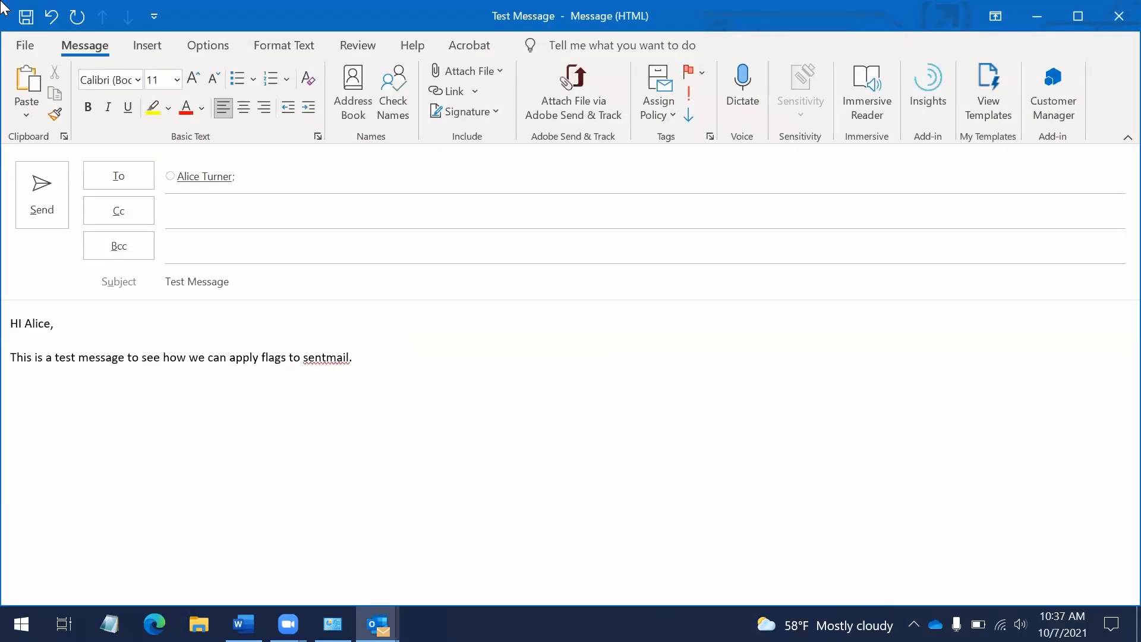
# Browse the ribbon tabs through Review and Help, previewing command search suggestions
pyautogui.press('alt')
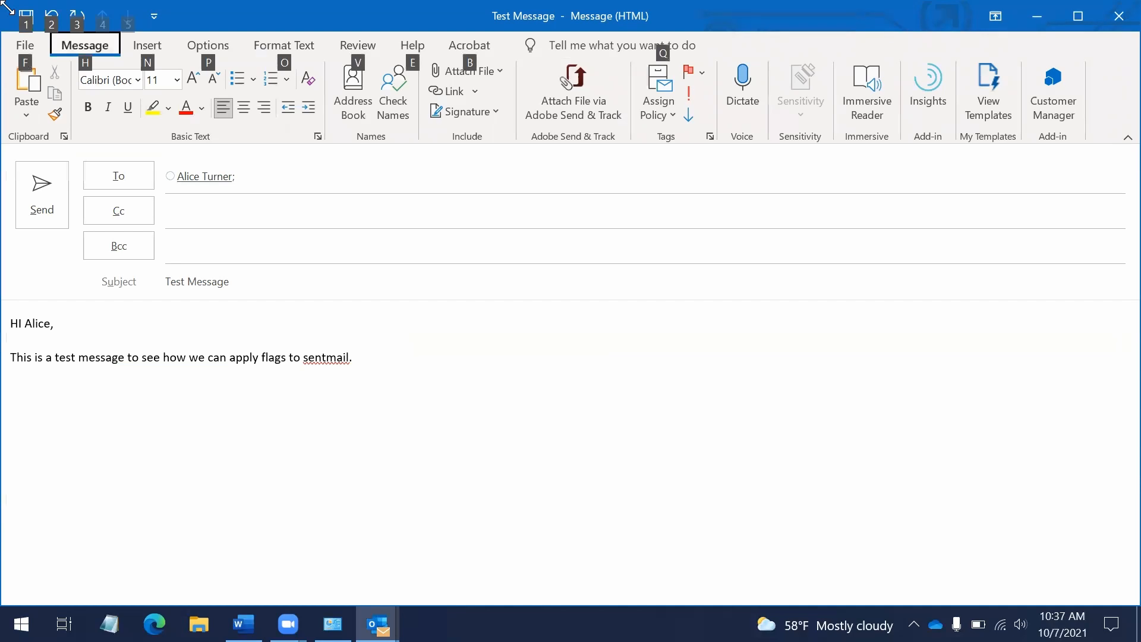
pyautogui.press('Right')
pyautogui.press('Left')
pyautogui.press('Left')
pyautogui.press('Right')
pyautogui.press('Right')
pyautogui.press('Right')
pyautogui.press('Right')
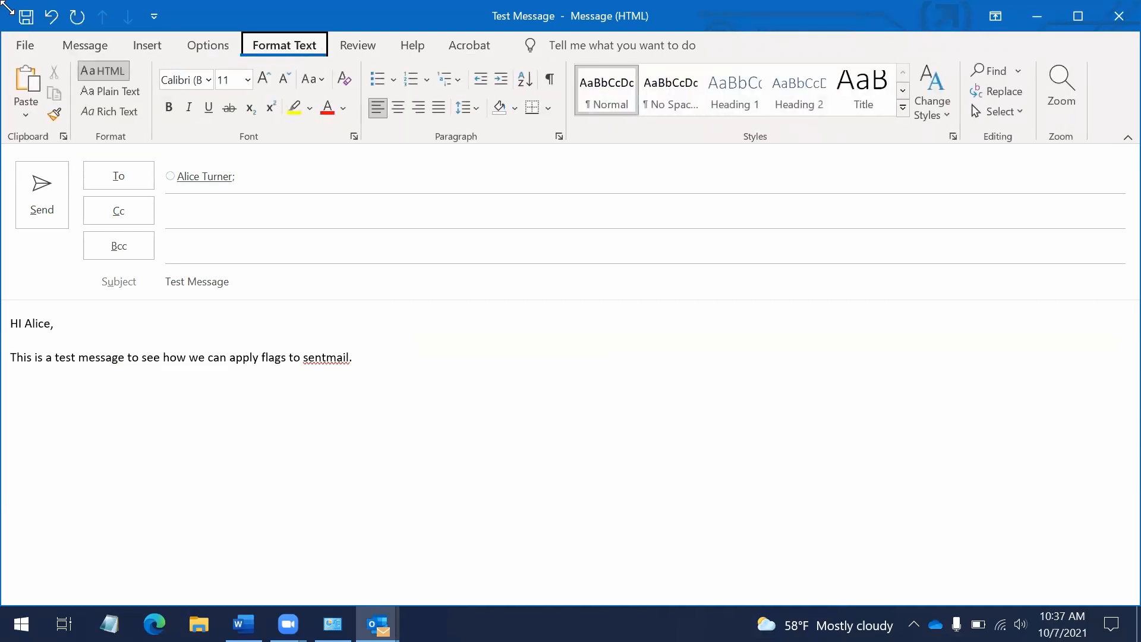
pyautogui.press('Left')
pyautogui.press('Left')
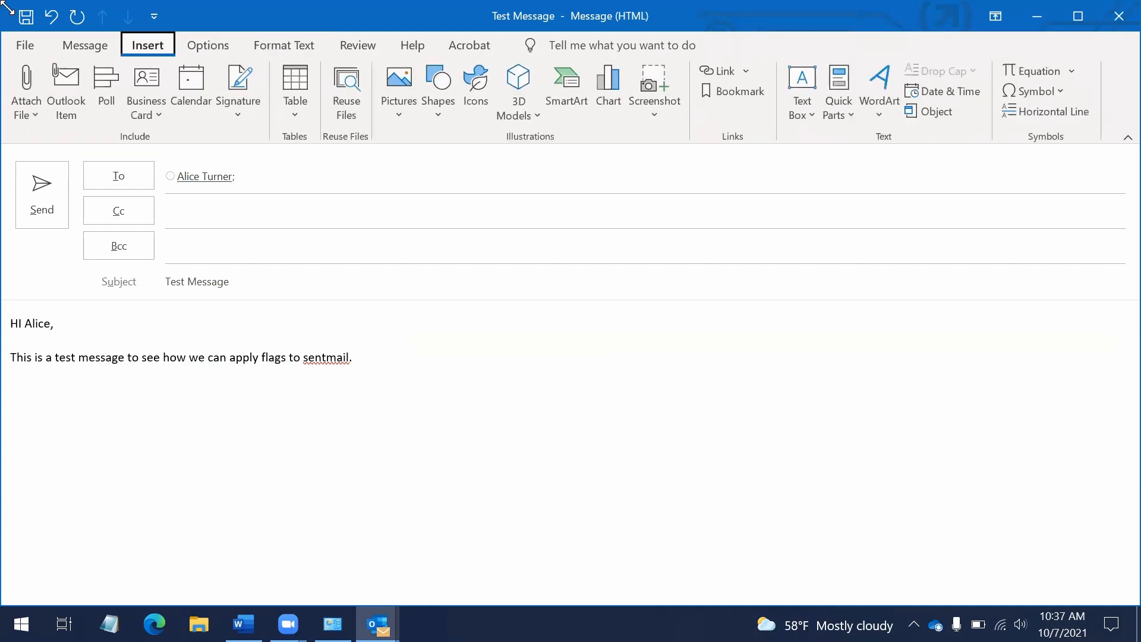
pyautogui.press('Down')
pyautogui.press('Up')
pyautogui.press('Right')
pyautogui.press('Right')
pyautogui.press('Right')
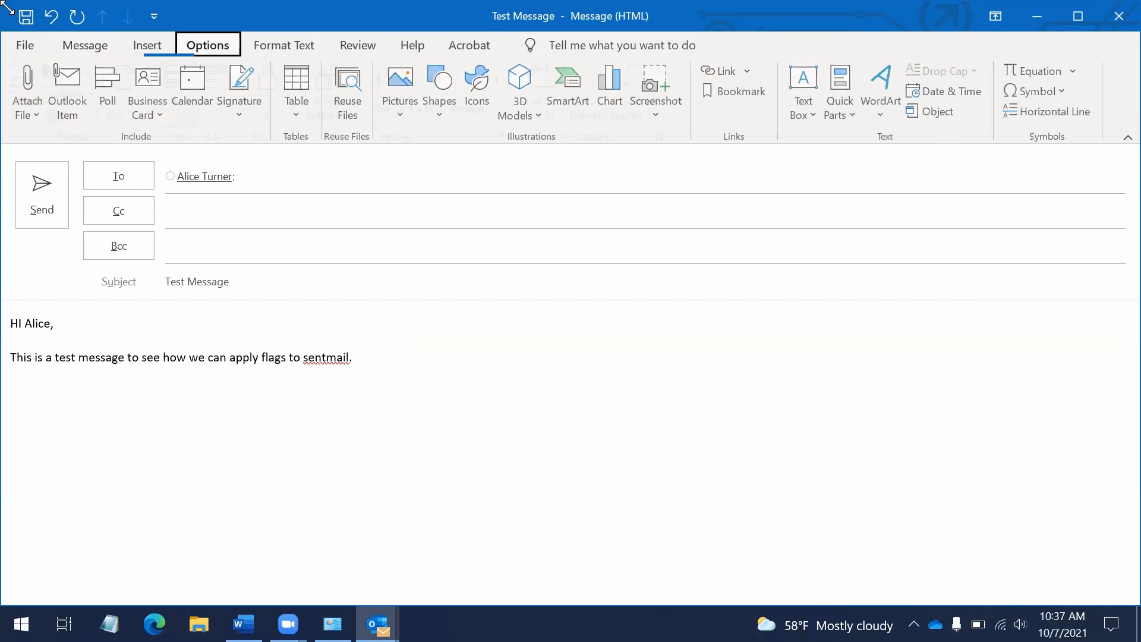
pyautogui.press('Right')
pyautogui.press('Right')
pyautogui.press('Right')
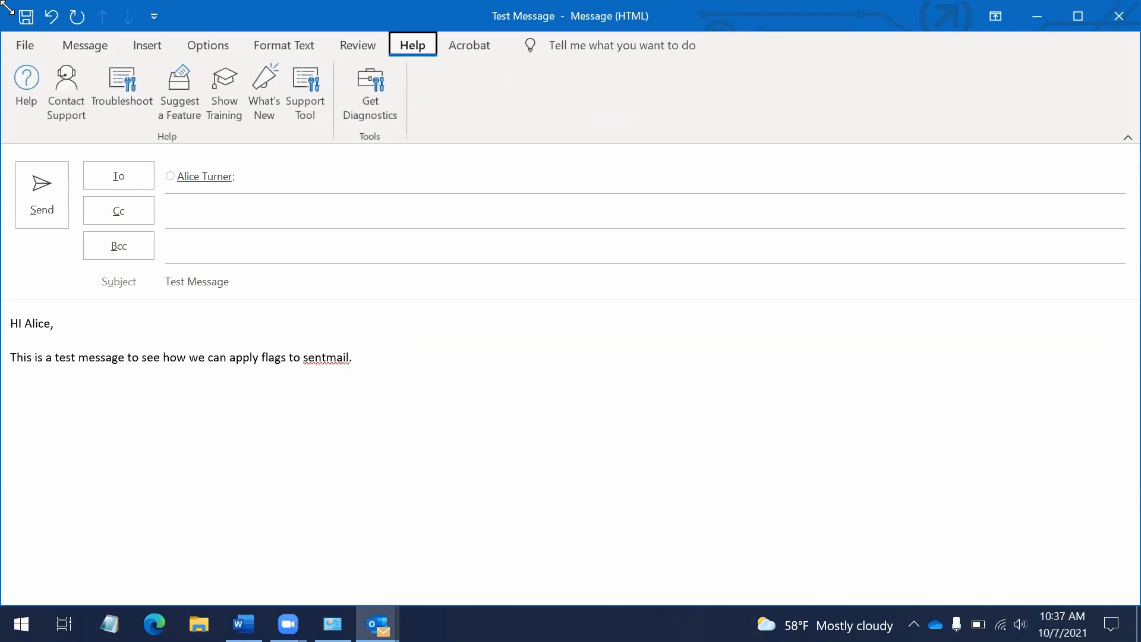
pyautogui.press('Right')
pyautogui.press('Right')
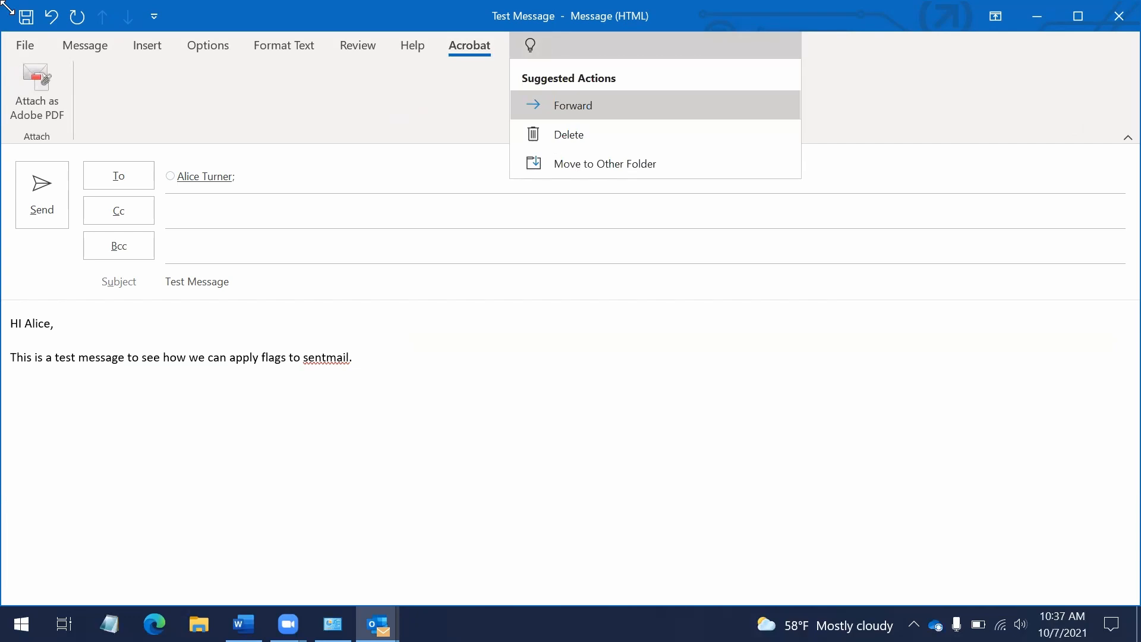
pyautogui.press('Escape')
# Move to the empty body line and open the Tell me box with Alt, H, Q
pyautogui.press('Down')
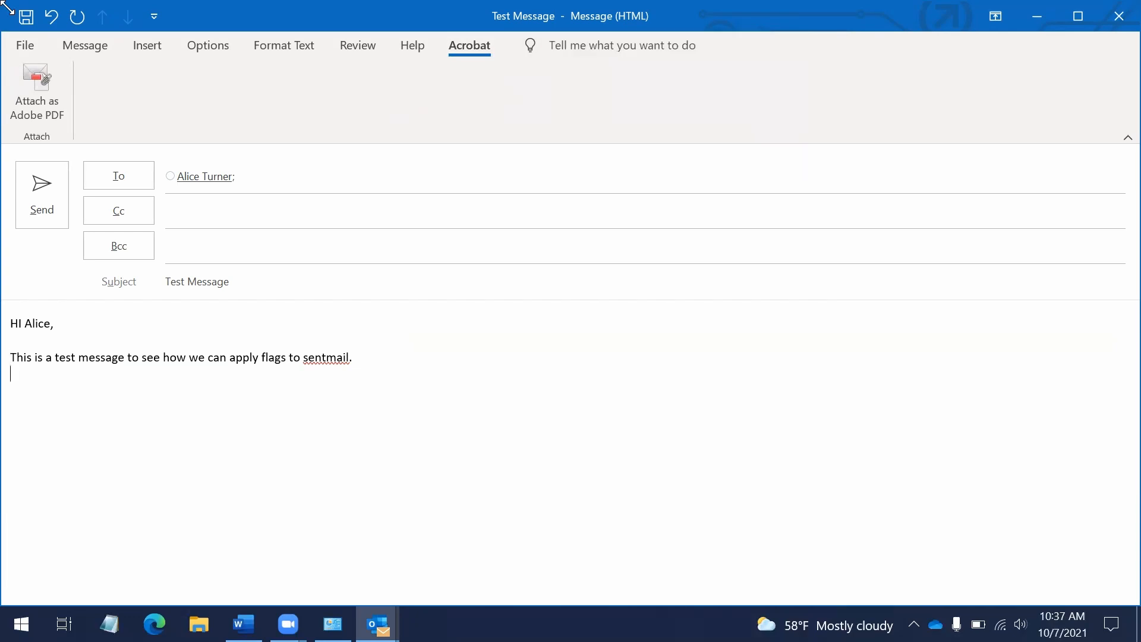
pyautogui.press('alt')
pyautogui.press('h')
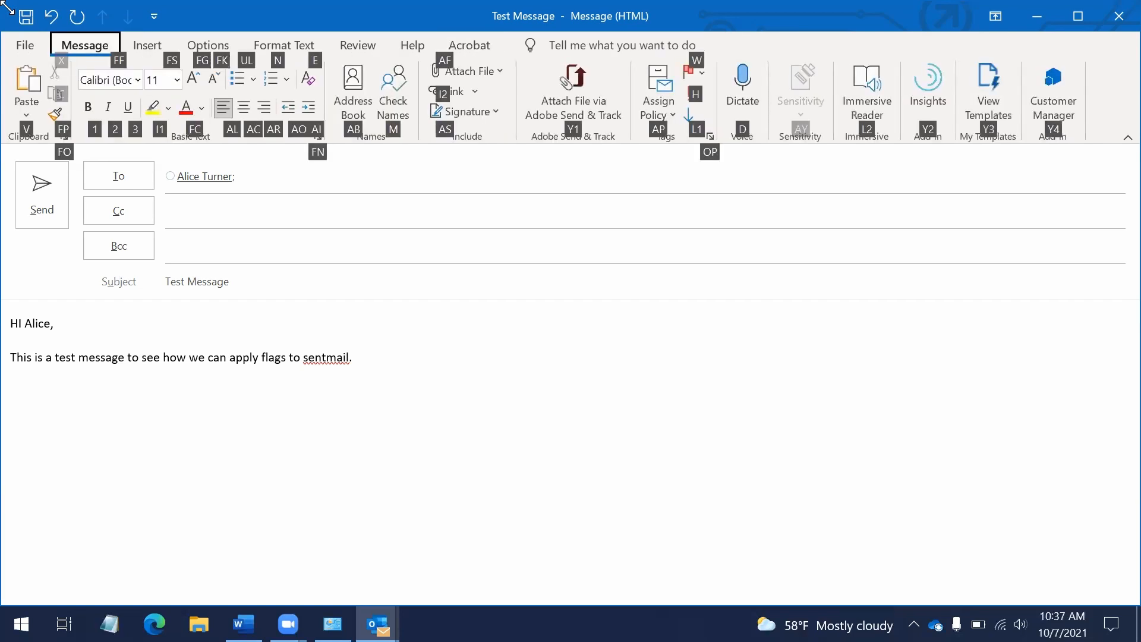
pyautogui.press('q')
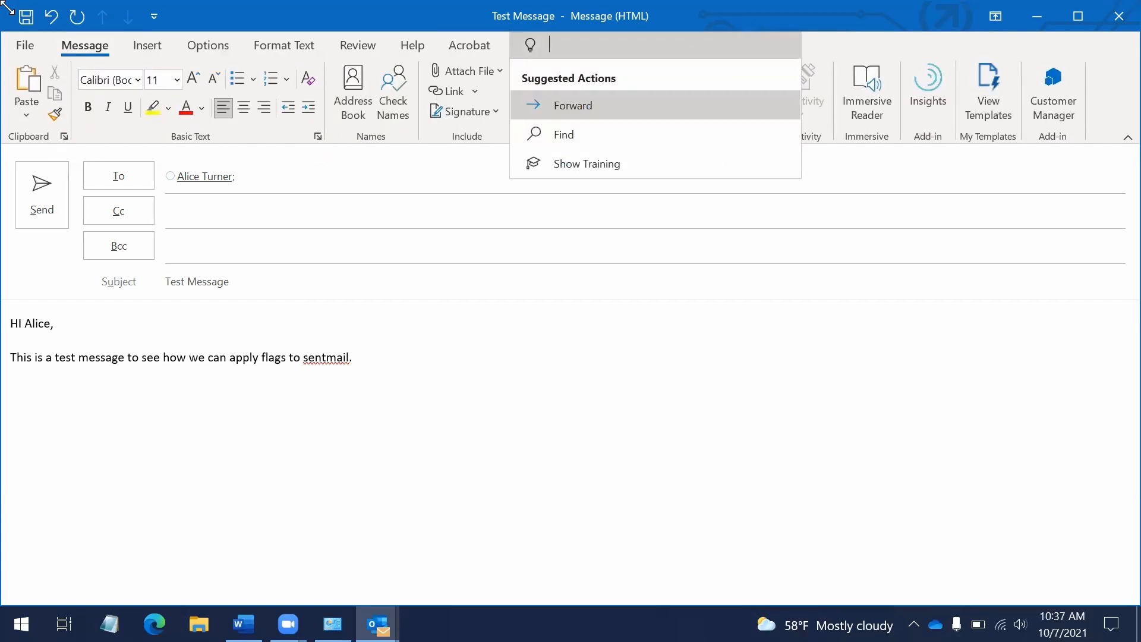
# Apply Importance: High to the Test Message draft through the 'tag' command search
pyautogui.write('tag')
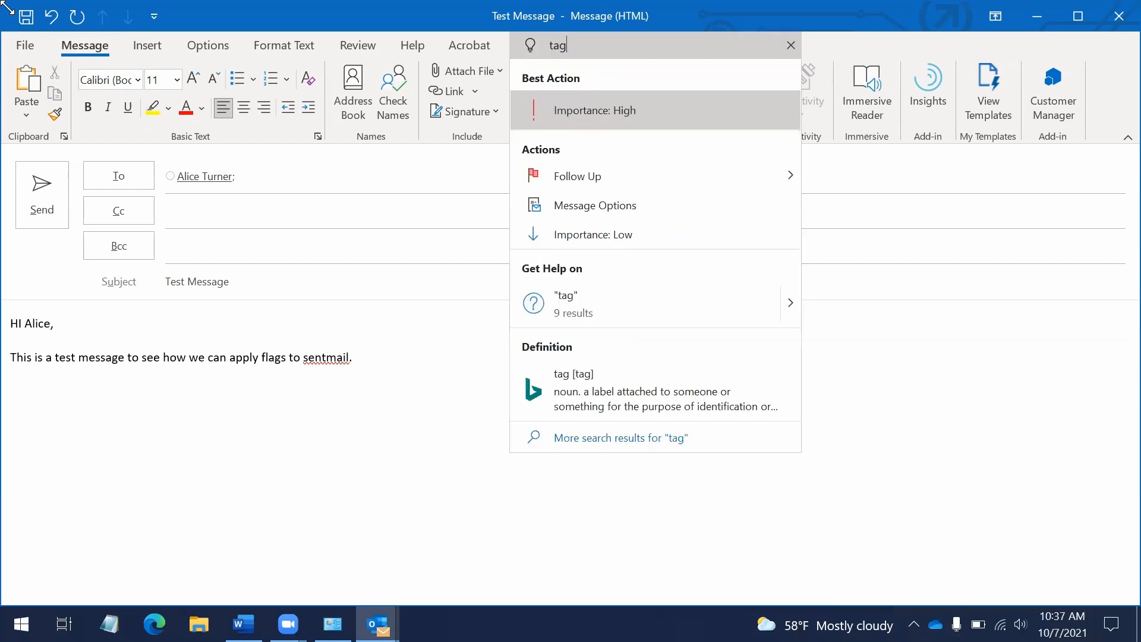
pyautogui.press('Down')
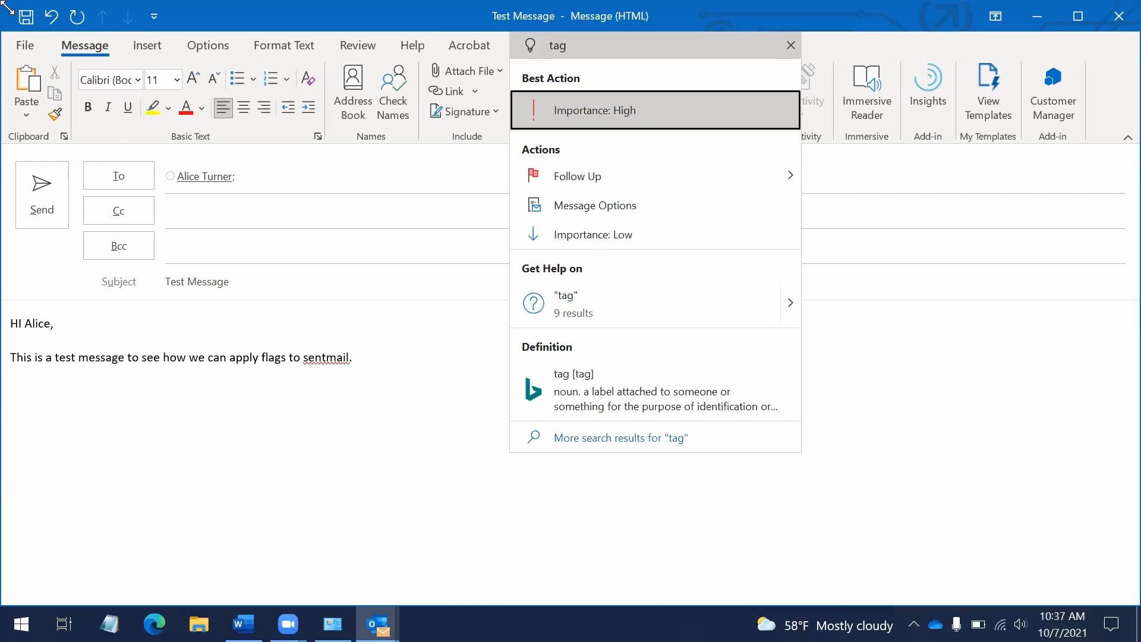
pyautogui.press('Down')
pyautogui.press('Up')
pyautogui.press('Return')
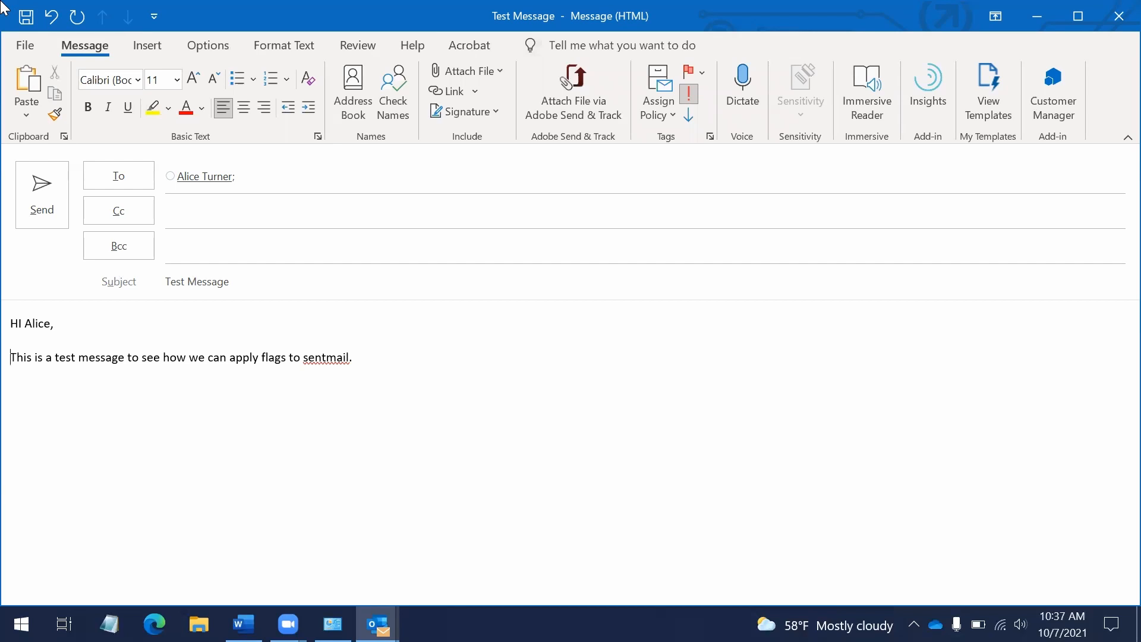
pyautogui.press('alt')
pyautogui.press('h')
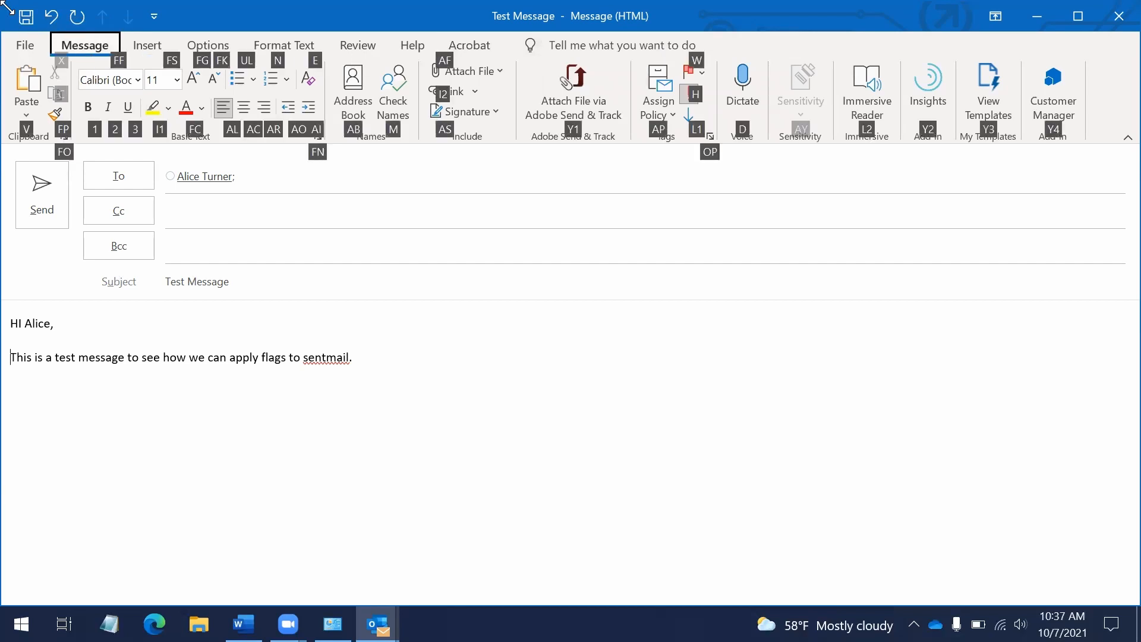
pyautogui.press('Down')
pyautogui.press('Right')
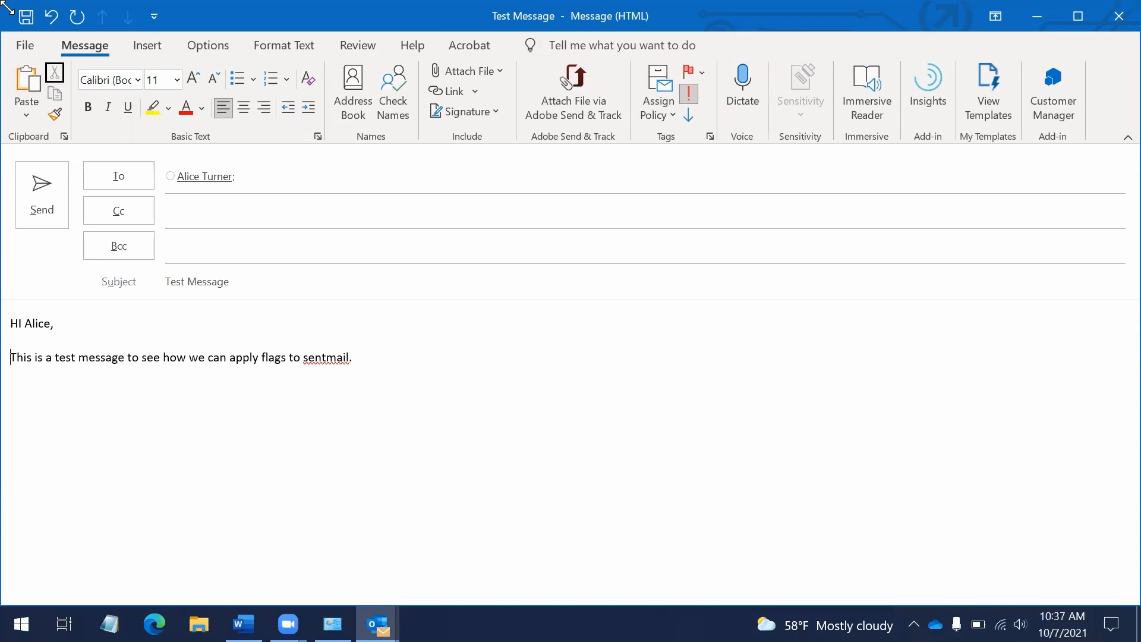
pyautogui.press('Left')
pyautogui.press('Down')
pyautogui.press('Up')
pyautogui.press('Up')
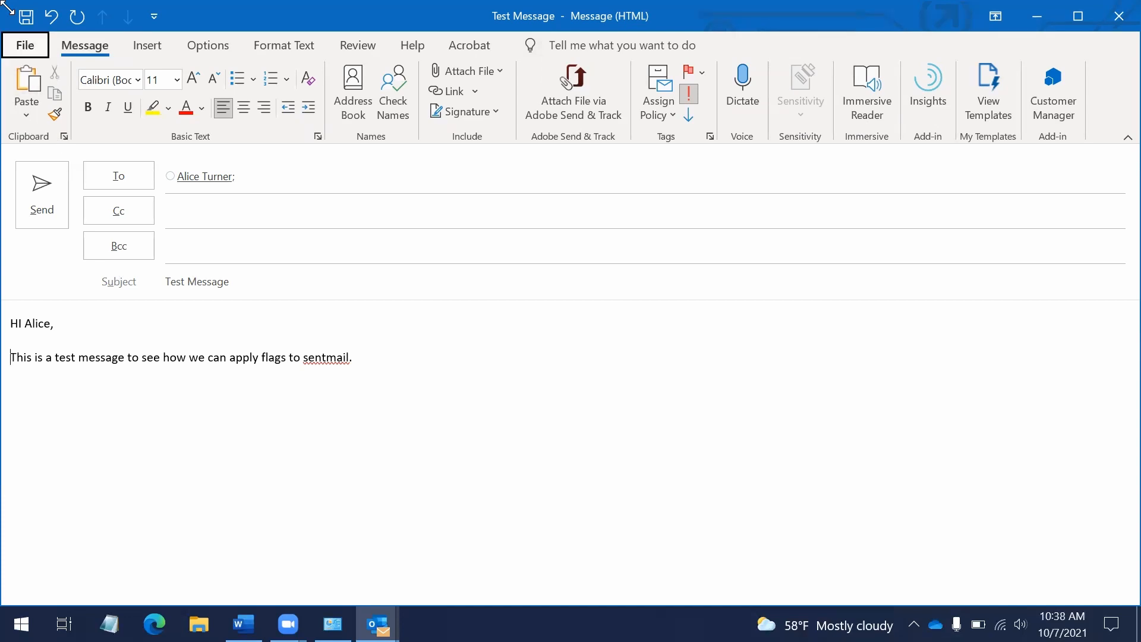
pyautogui.press('Escape')
pyautogui.press('alt')
pyautogui.press('h')
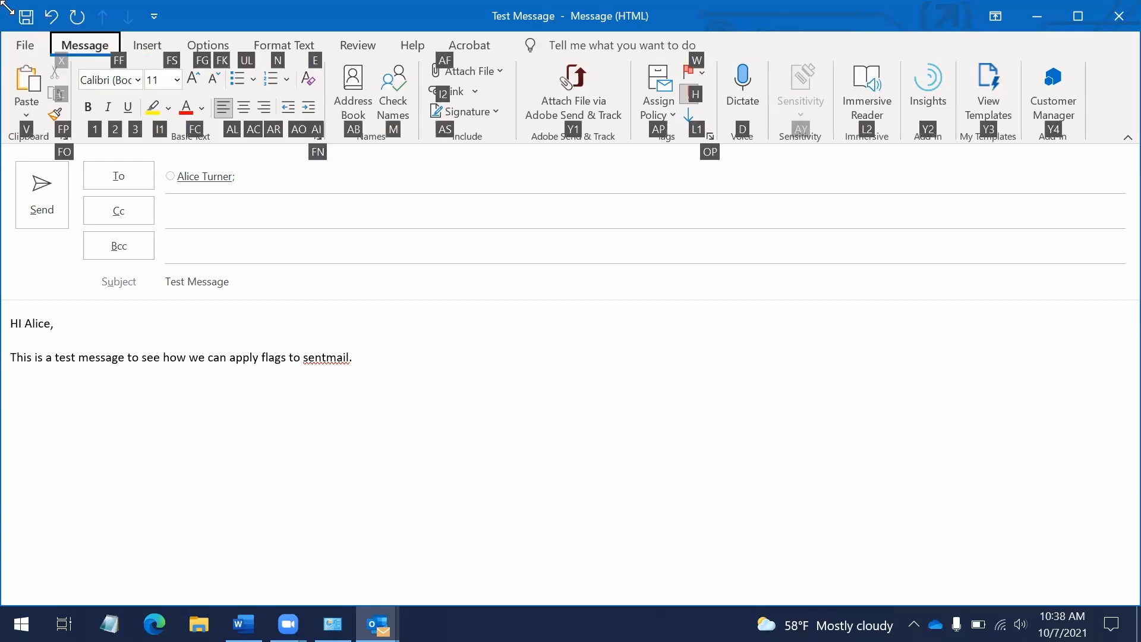
pyautogui.press('Down')
pyautogui.press('Tab')
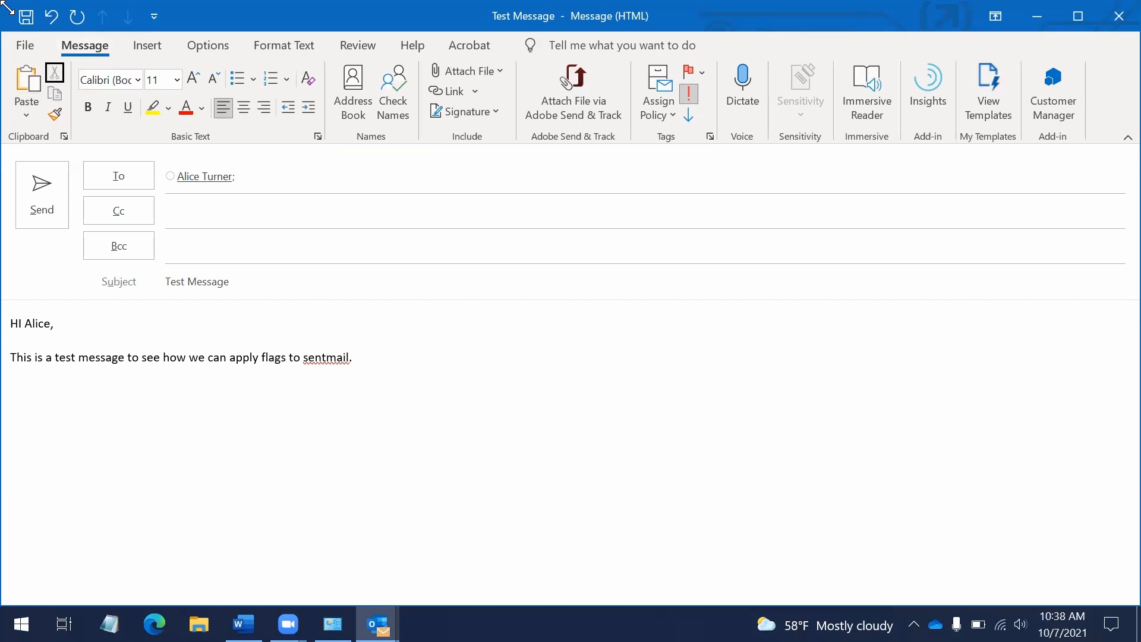
pyautogui.press('Tab')
pyautogui.press('Tab')
pyautogui.press('Tab')
pyautogui.press('Tab')
pyautogui.press('Tab')
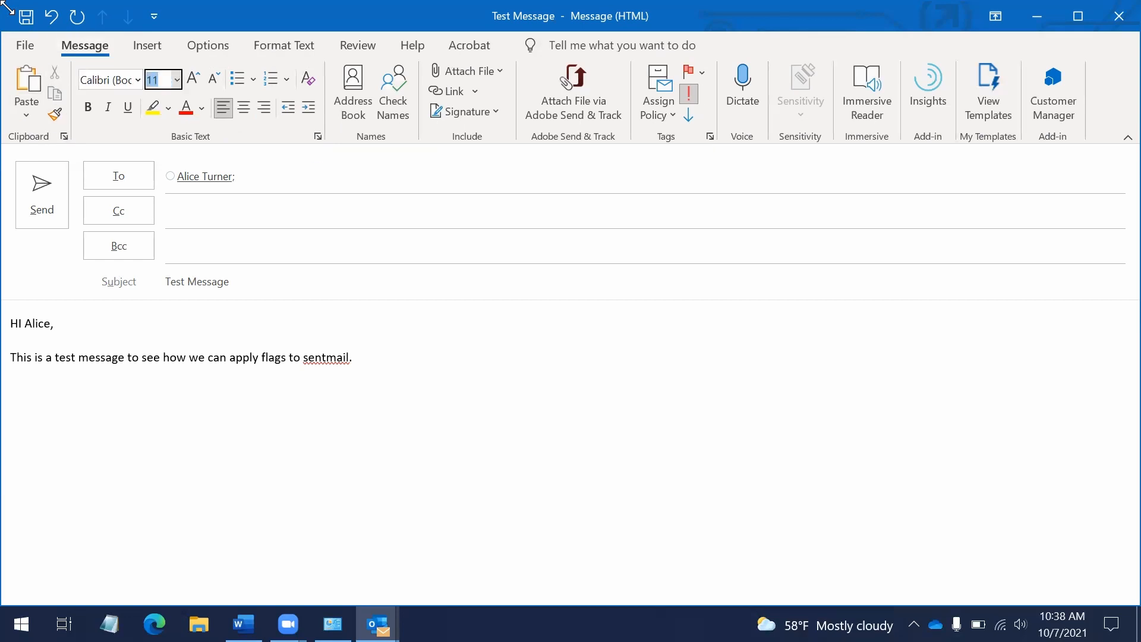
pyautogui.hotkey('shift', 'Tab')
pyautogui.hotkey('shift', 'Tab')
pyautogui.hotkey('shift', 'Tab')
pyautogui.hotkey('shift', 'Tab')
pyautogui.hotkey('shift', 'Tab')
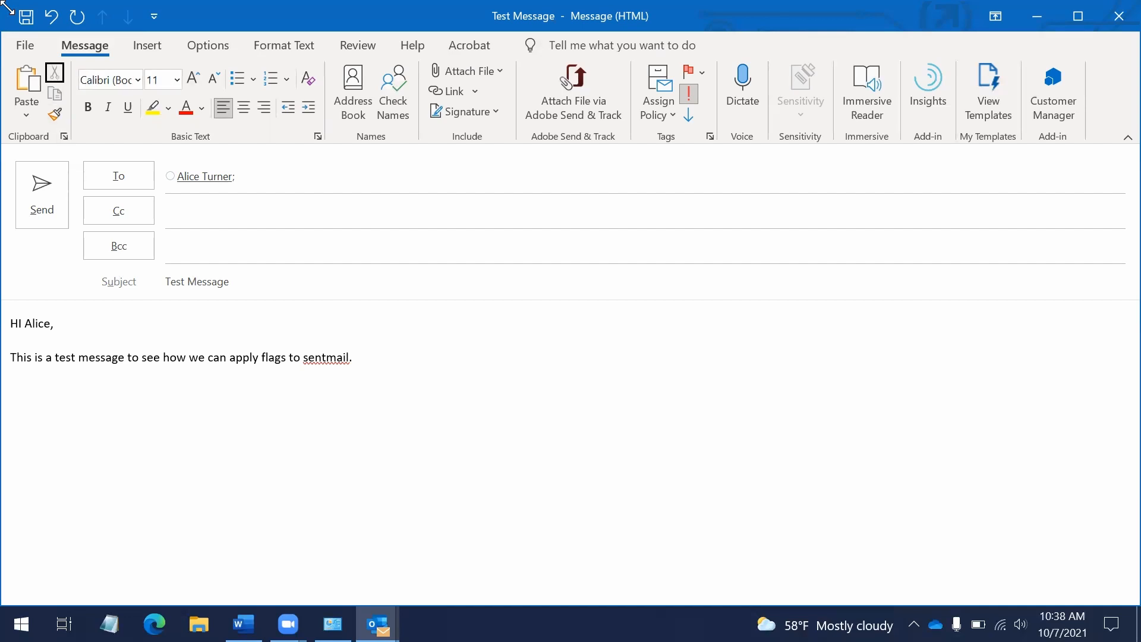
pyautogui.hotkey('shift', 'Tab')
pyautogui.hotkey('shift', 'Tab')
pyautogui.hotkey('shift', 'Tab')
pyautogui.hotkey('shift', 'Tab')
pyautogui.hotkey('shift', 'Tab')
pyautogui.hotkey('shift', 'Tab')
pyautogui.hotkey('shift', 'Tab')
pyautogui.hotkey('shift', 'Tab')
pyautogui.hotkey('shift', 'Tab')
pyautogui.hotkey('shift', 'Tab')
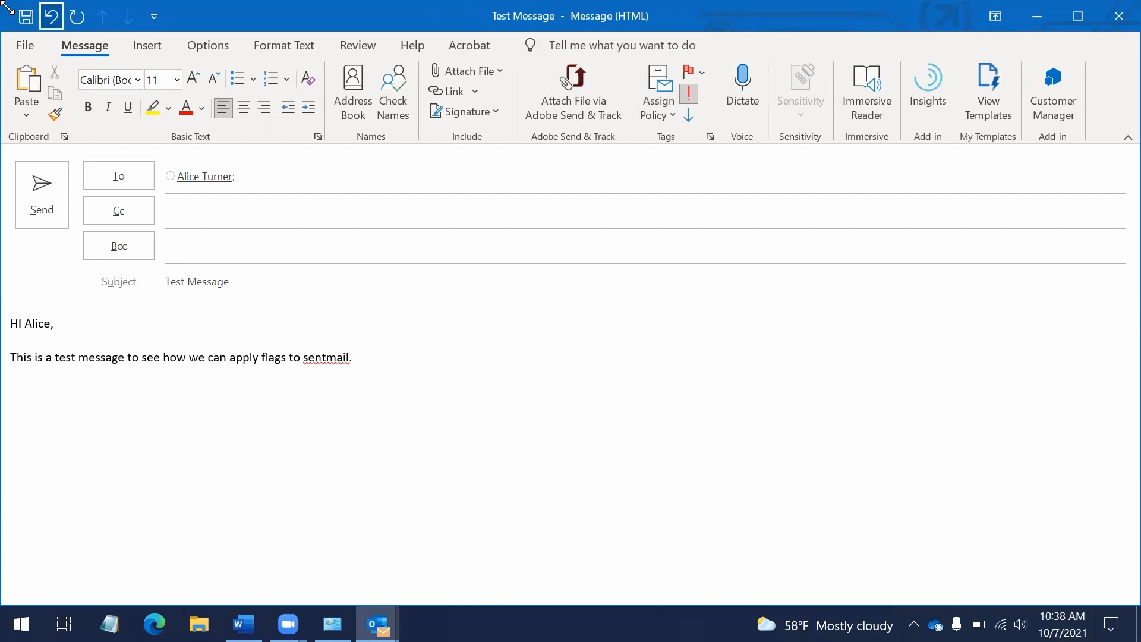
# Browse the Message and Insert ribbon tabs with KeyTips, leaving without changing anything
pyautogui.press('Escape')
pyautogui.press('alt')
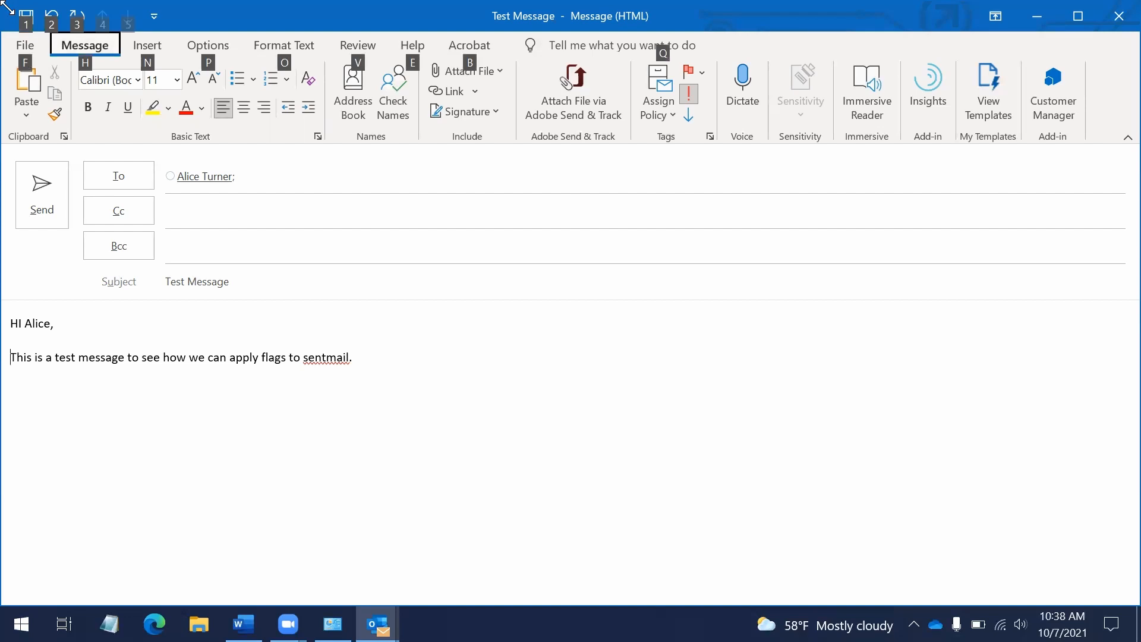
pyautogui.press('Right')
pyautogui.press('Left')
pyautogui.press('Right')
pyautogui.press('Right')
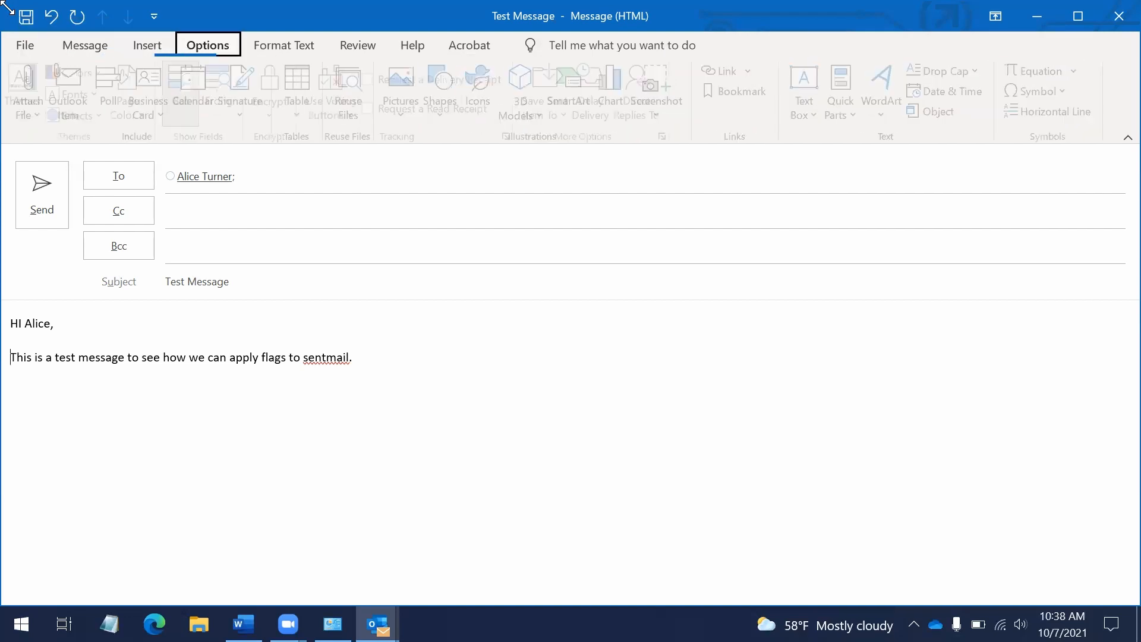
pyautogui.press('Left')
pyautogui.press('Left')
pyautogui.press('Down')
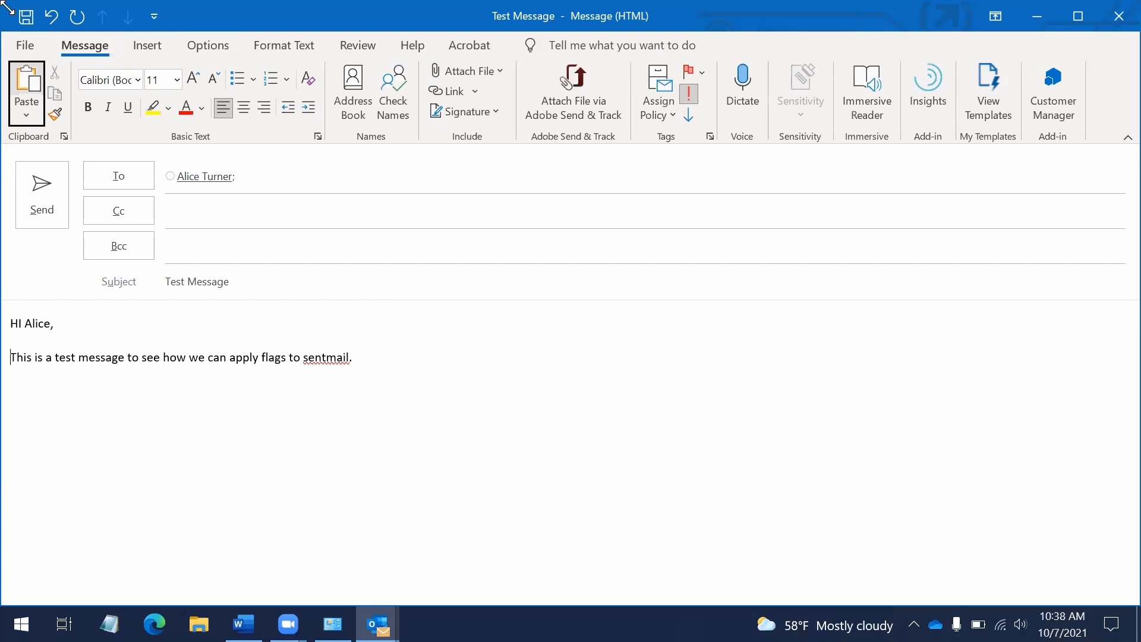
pyautogui.press('Right')
pyautogui.press('Right')
pyautogui.press('Right')
pyautogui.press('Right')
pyautogui.press('Right')
pyautogui.press('Right')
pyautogui.press('Right')
pyautogui.press('Right')
pyautogui.press('Right')
pyautogui.press('Right')
pyautogui.press('Left')
pyautogui.press('Left')
pyautogui.press('Left')
pyautogui.press('Escape')
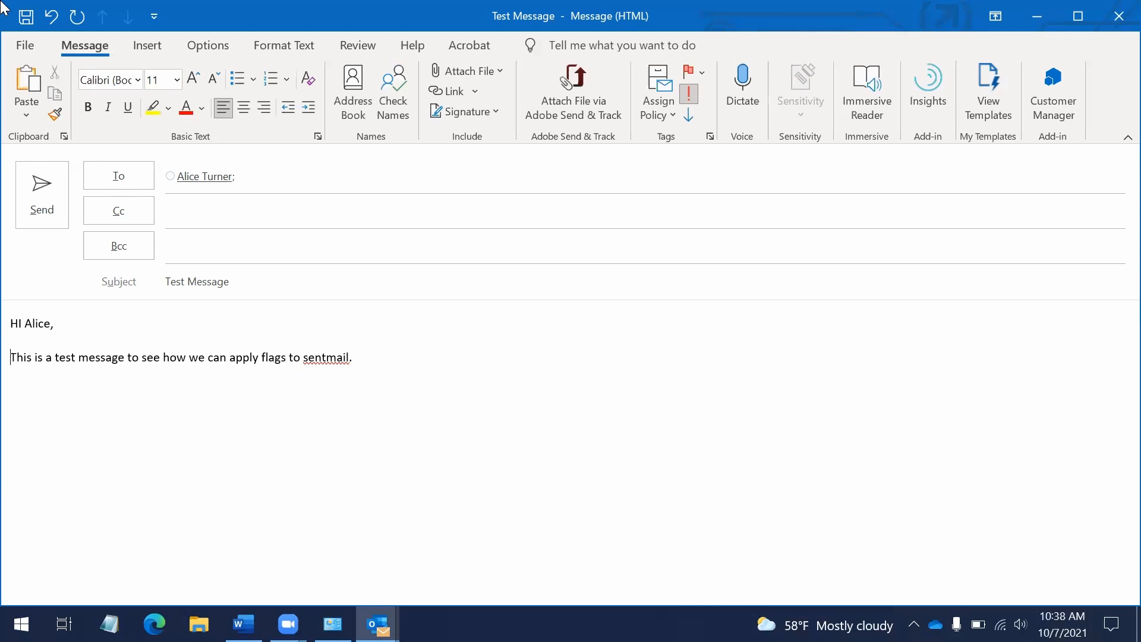
# Toggle High Importance on the message with the Alt+H, H shortcut
pyautogui.press('alt')
pyautogui.press('h')
pyautogui.press('Escape')
pyautogui.press('Escape')
pyautogui.press('Right')
pyautogui.hotkey('alt', 'h')
pyautogui.press('h')
# Close the Test Message window, choosing not to save changes
pyautogui.press('Escape')
pyautogui.press('Tab')
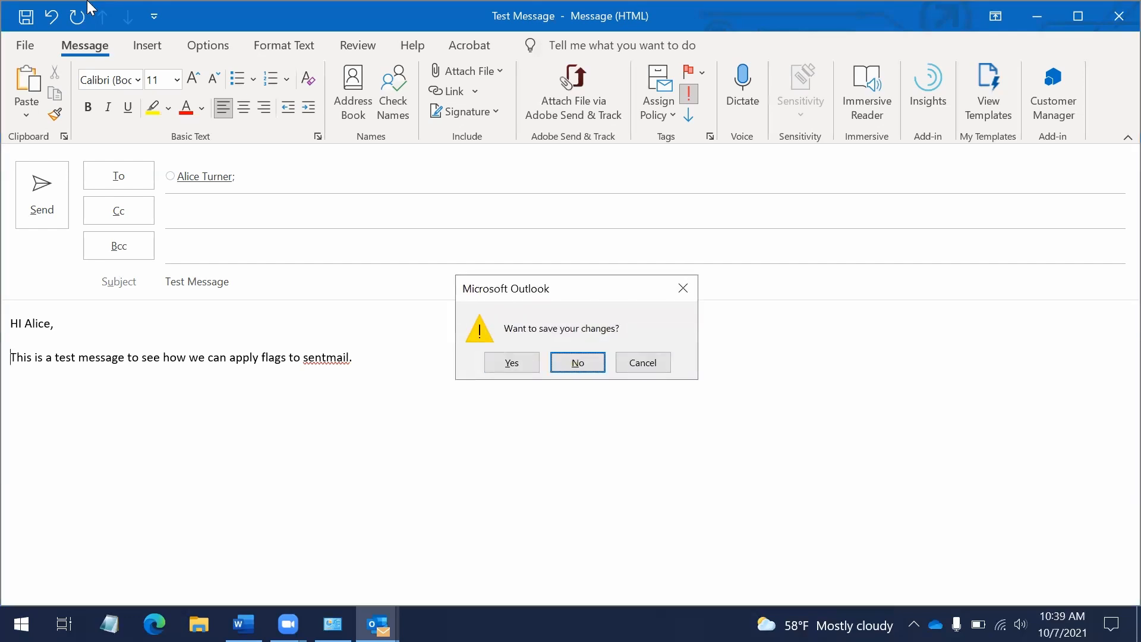
pyautogui.press('Return')
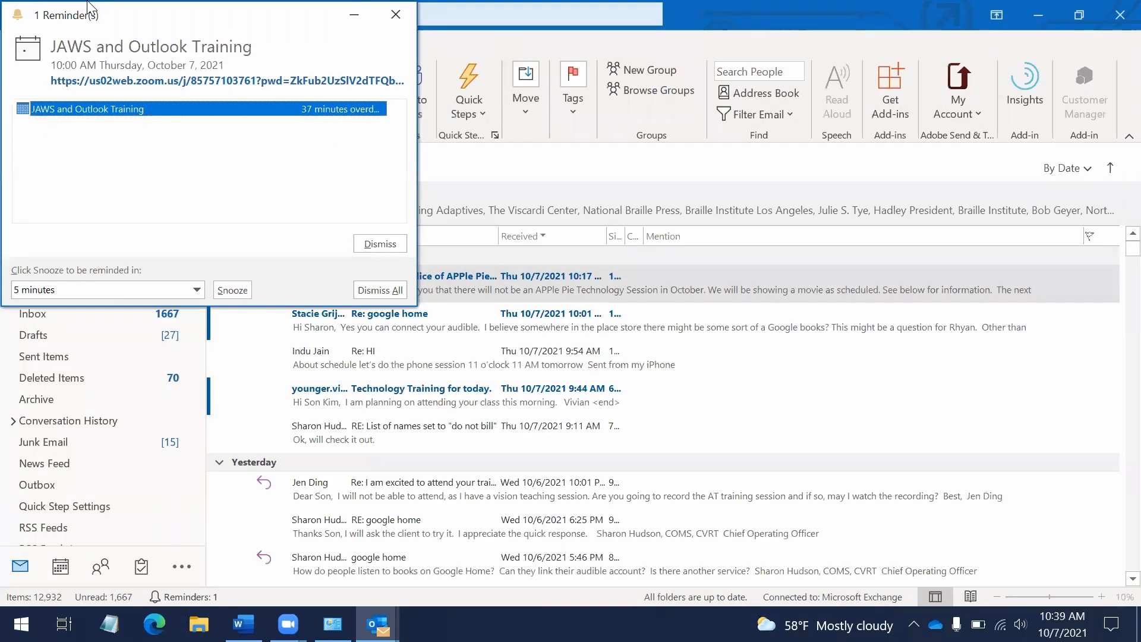
# Dismiss all reminders, including the JAWS and Outlook Training reminder
pyautogui.hotkey('shift', 'Tab')
pyautogui.press('Tab')
pyautogui.hotkey('shift', 'Tab')
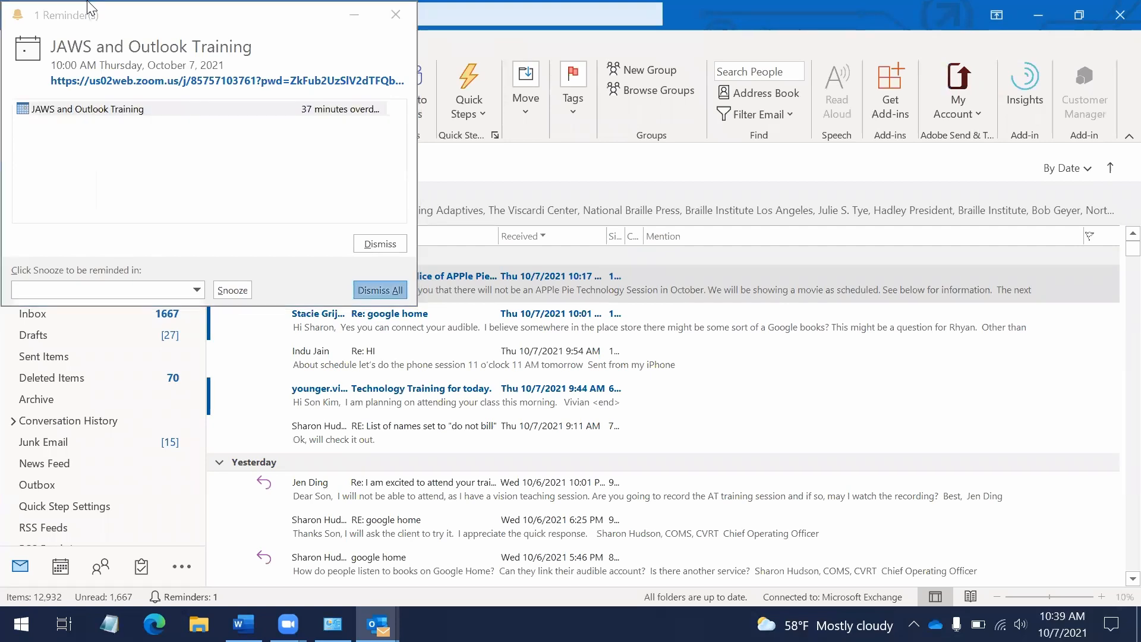
pyautogui.press('Return')
pyautogui.press('Return')
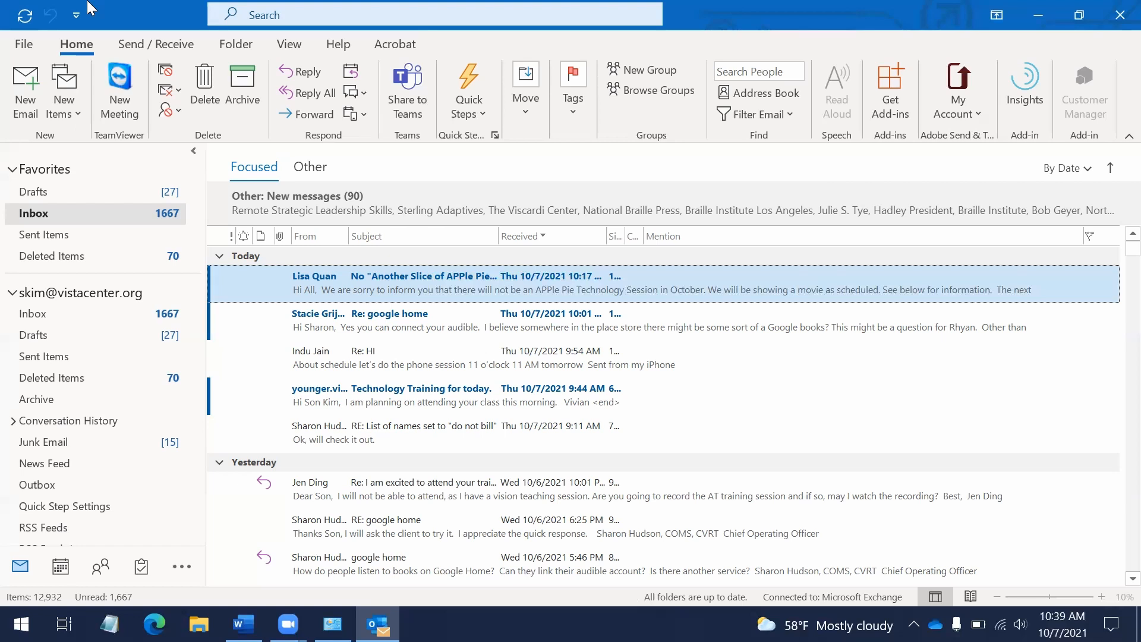
# Switch between Calendar and Mail with Ctrl+2 and Ctrl+1
pyautogui.hotkey('ctrl', '2')
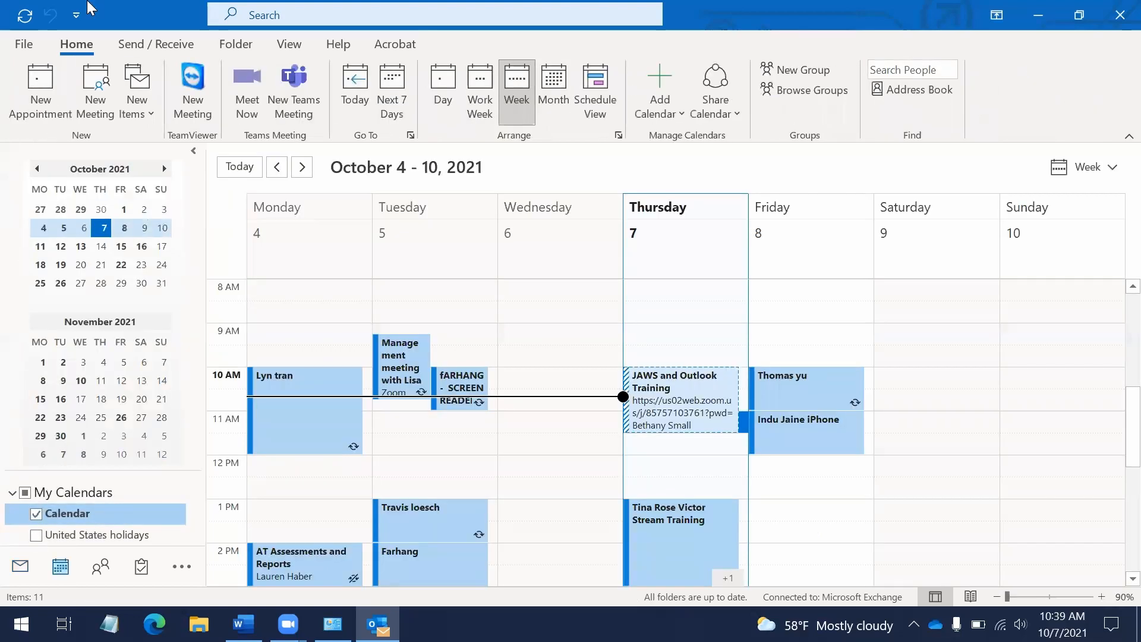
pyautogui.hotkey('ctrl', '1')
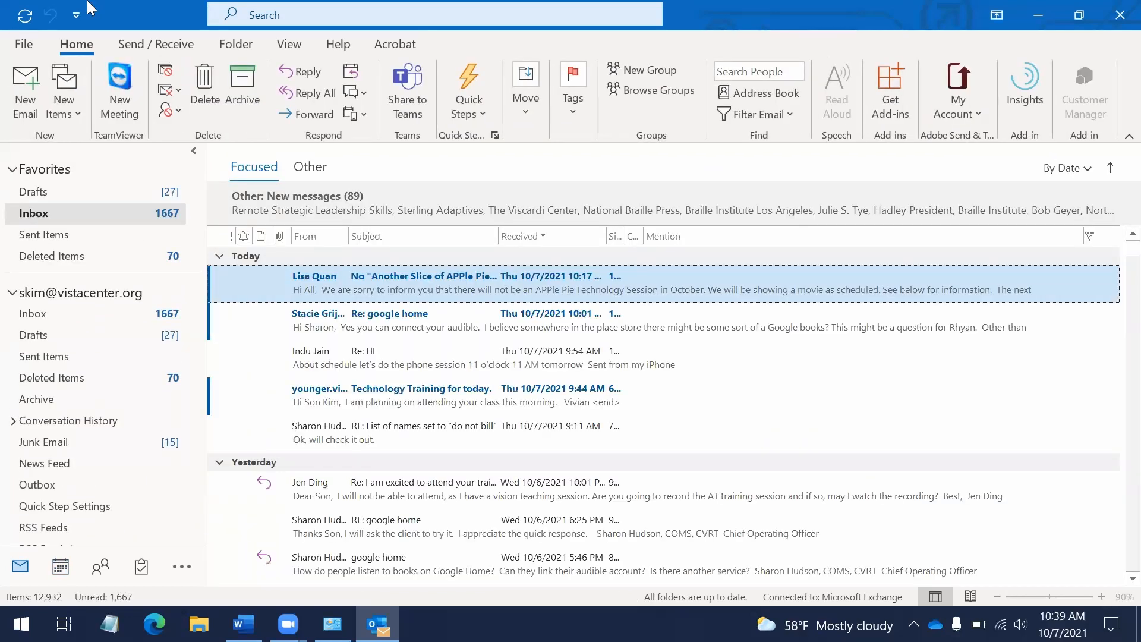
pyautogui.hotkey('ctrl', '2')
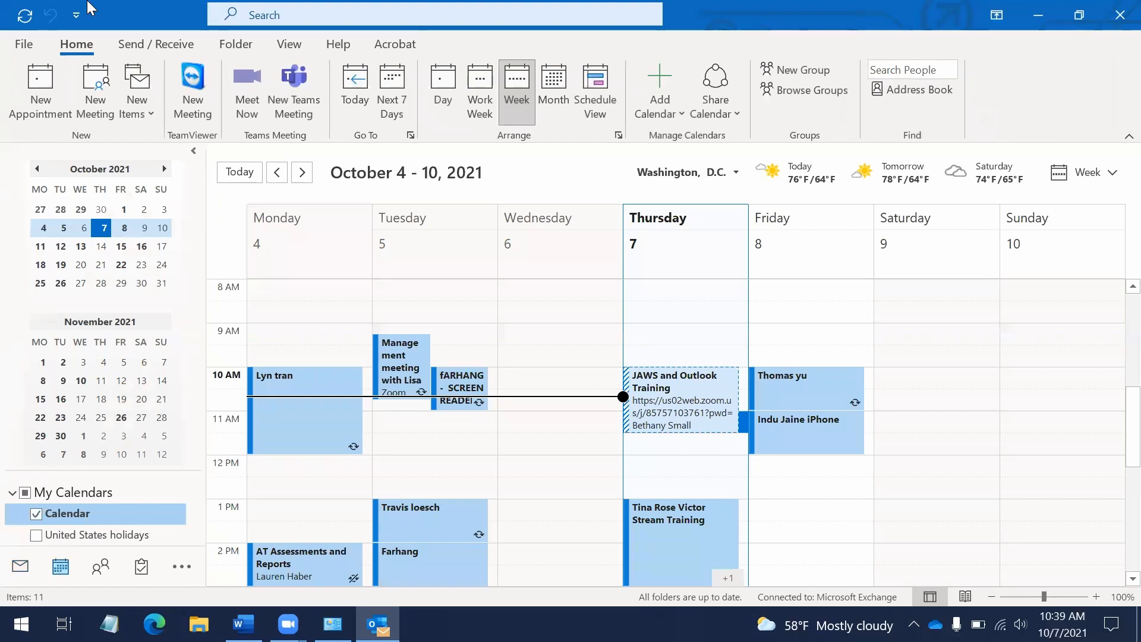
# Browse the People contacts list, then return to the Calendar's October 4–10, 2021 week
pyautogui.hotkey('ctrl', '3')
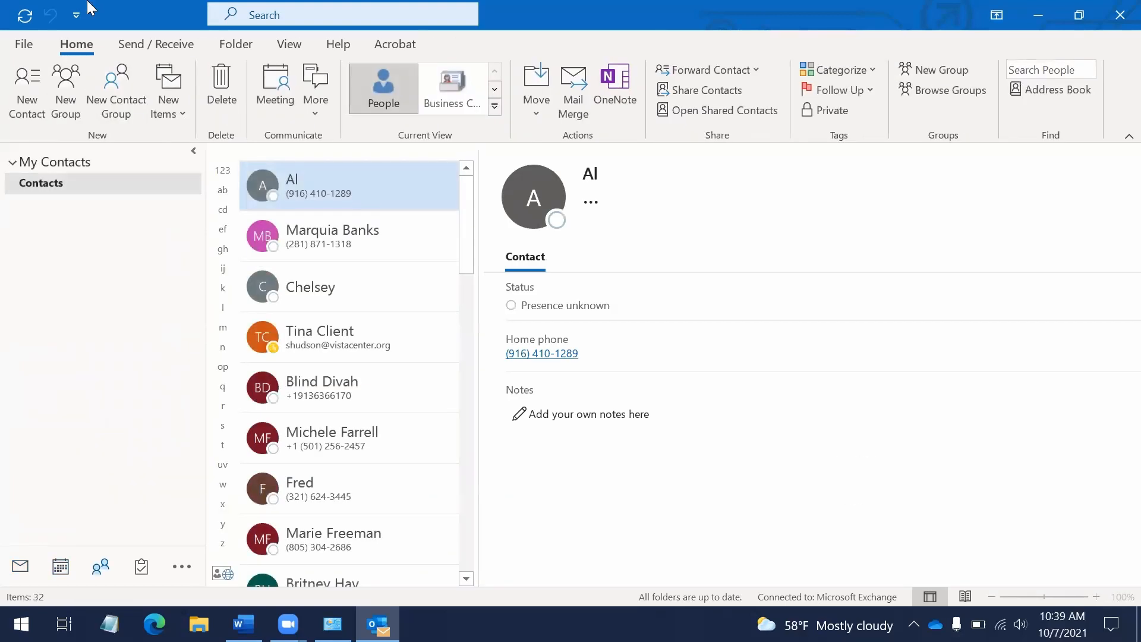
pyautogui.press('Down')
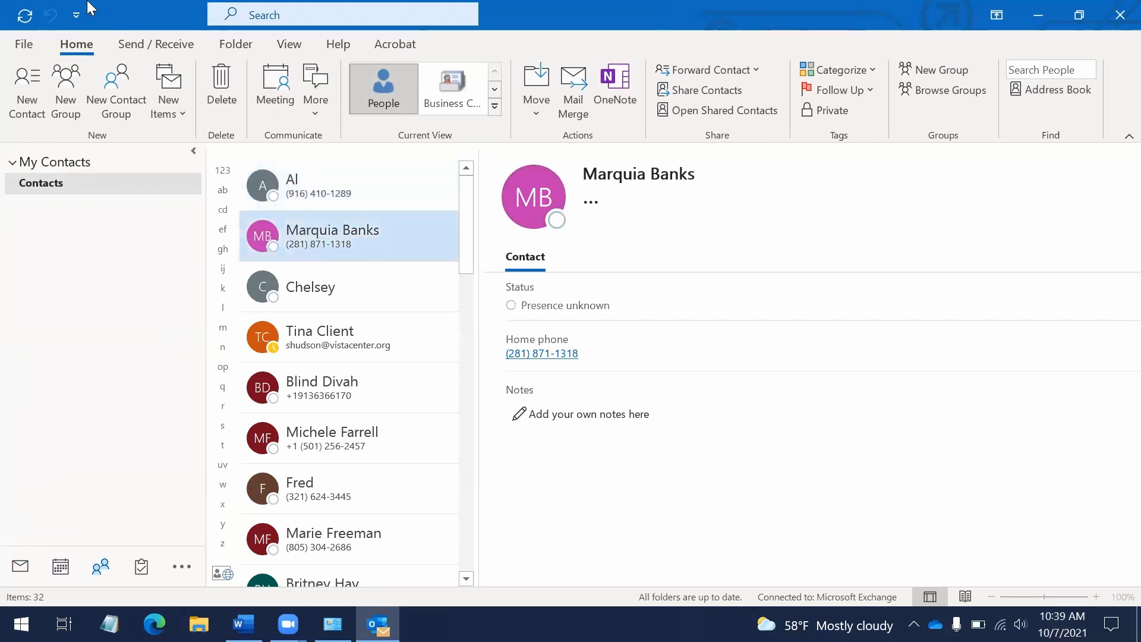
pyautogui.press('Up')
pyautogui.press('Down')
pyautogui.press('Down')
pyautogui.press('Up')
pyautogui.press('Up')
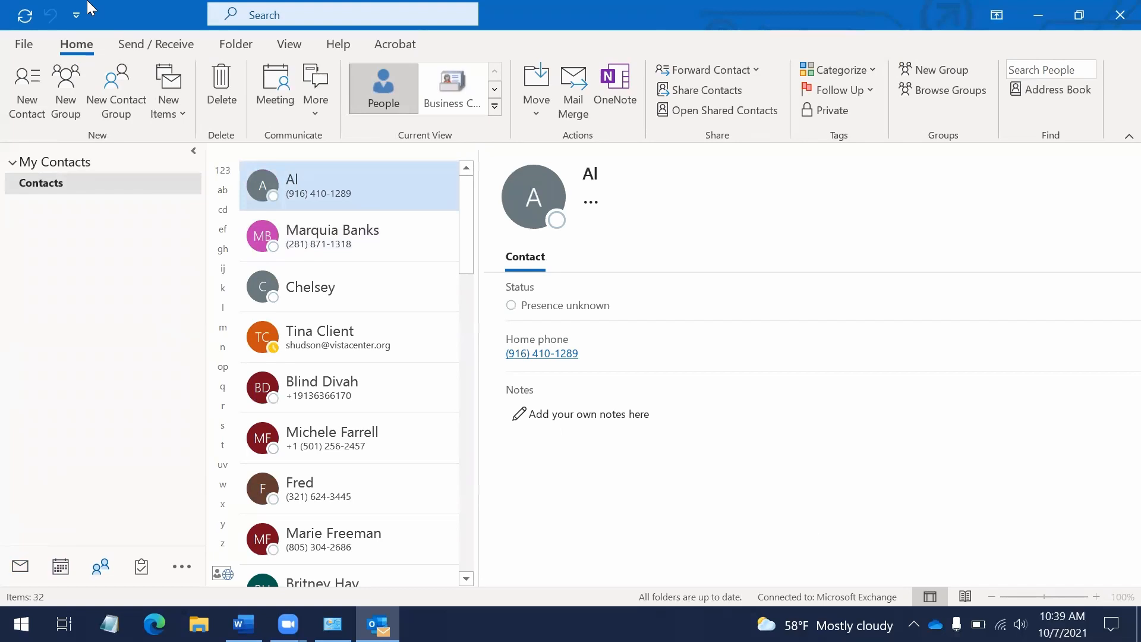
pyautogui.hotkey('ctrl', '2')
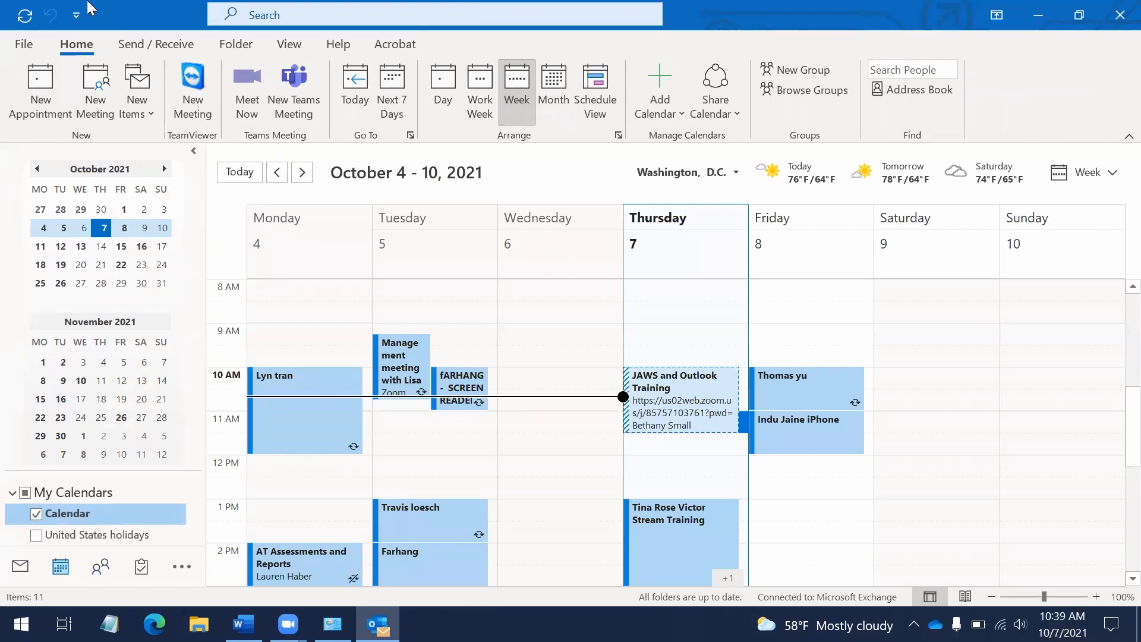
pyautogui.press('Tab')
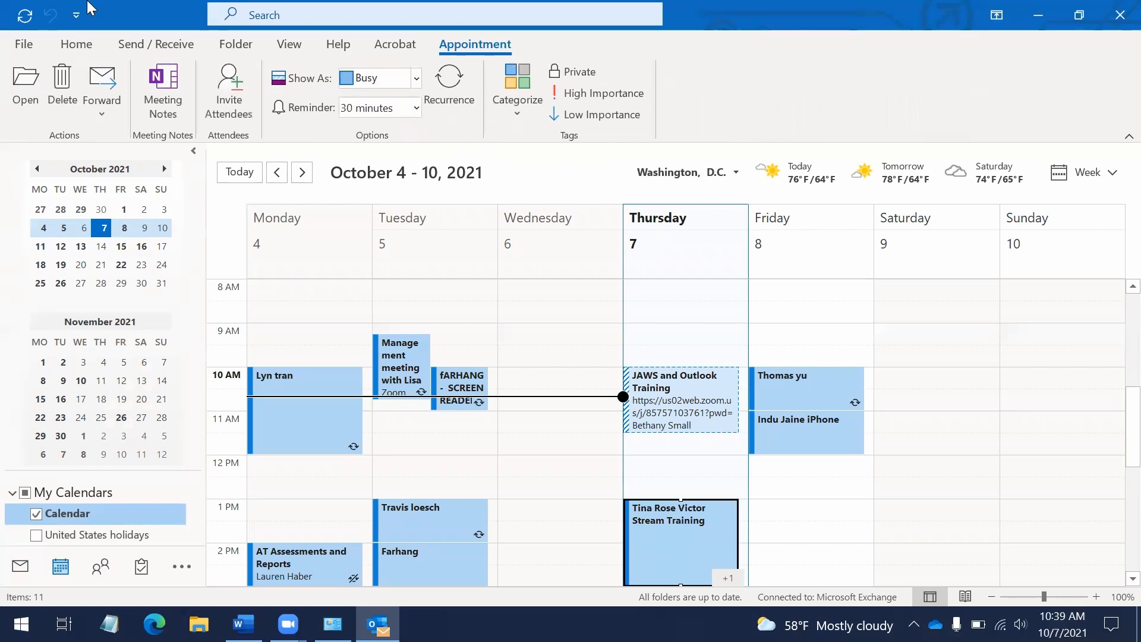
# Step through Day, Work Week and Week views, ending on the October 2021 Month view
pyautogui.hotkey('shift', 'Tab')
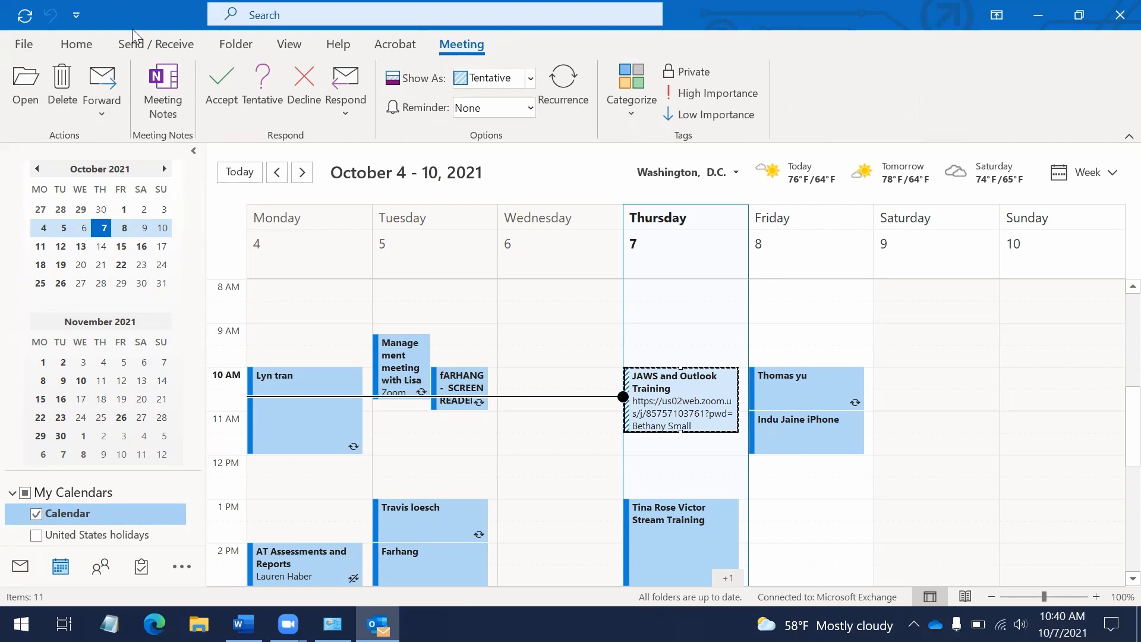
pyautogui.hotkey('ctrl', 'alt', '1')
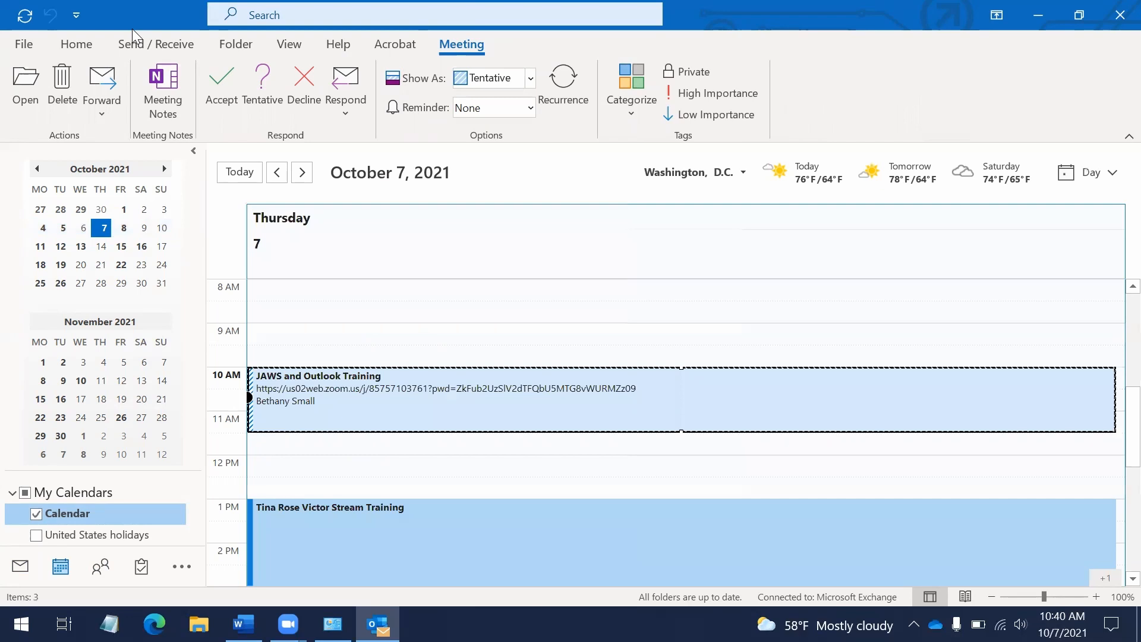
pyautogui.hotkey('ctrl', 'alt', '2')
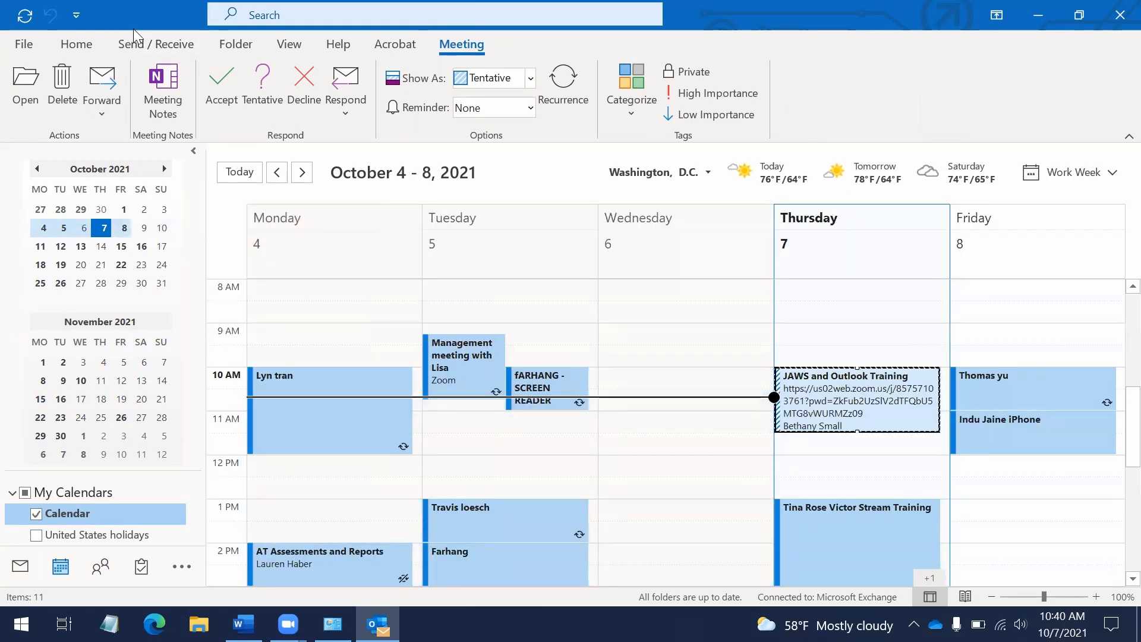
pyautogui.hotkey('ctrl', 'alt', '3')
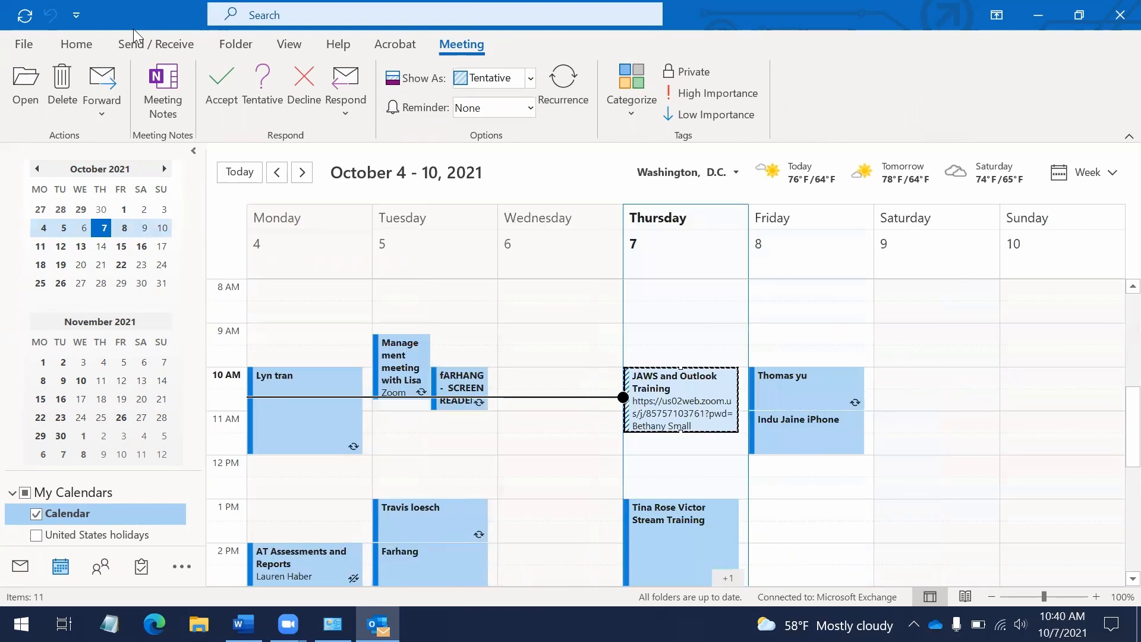
pyautogui.hotkey('ctrl', 'alt', '4')
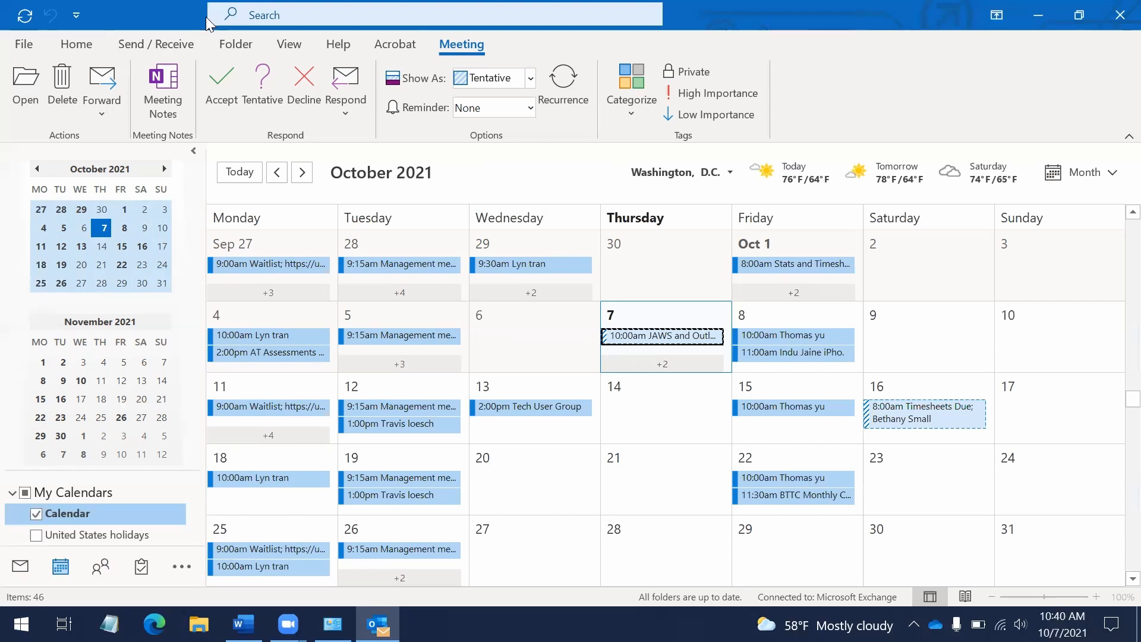
# Move the month selection from October 8 to Friday, November 19, and create an appointment there
pyautogui.press('Right')
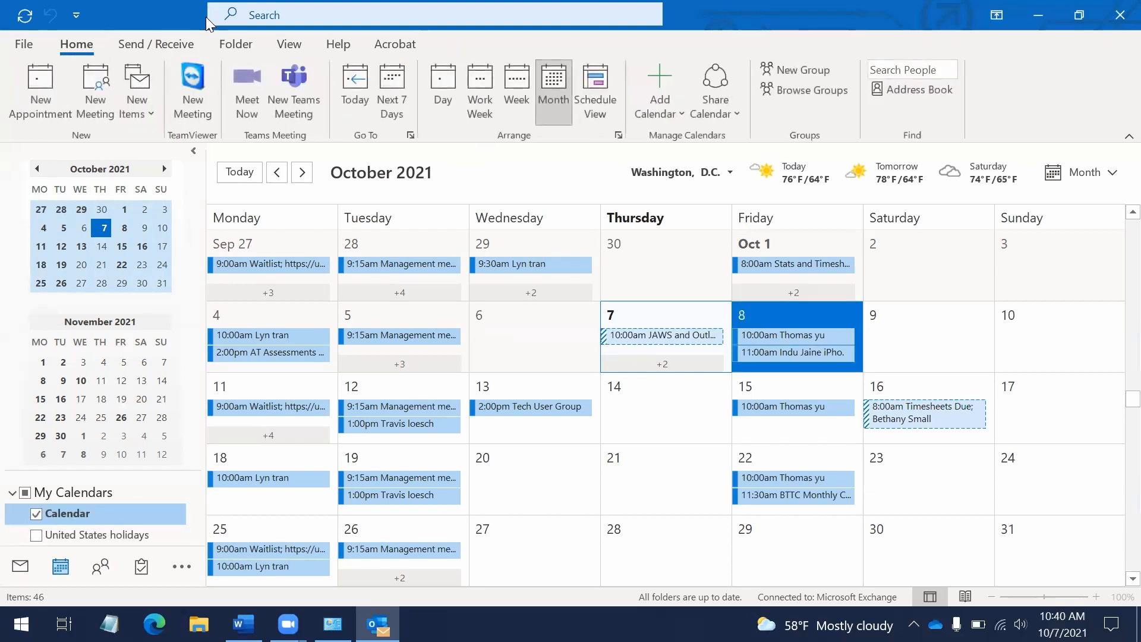
pyautogui.press('Right')
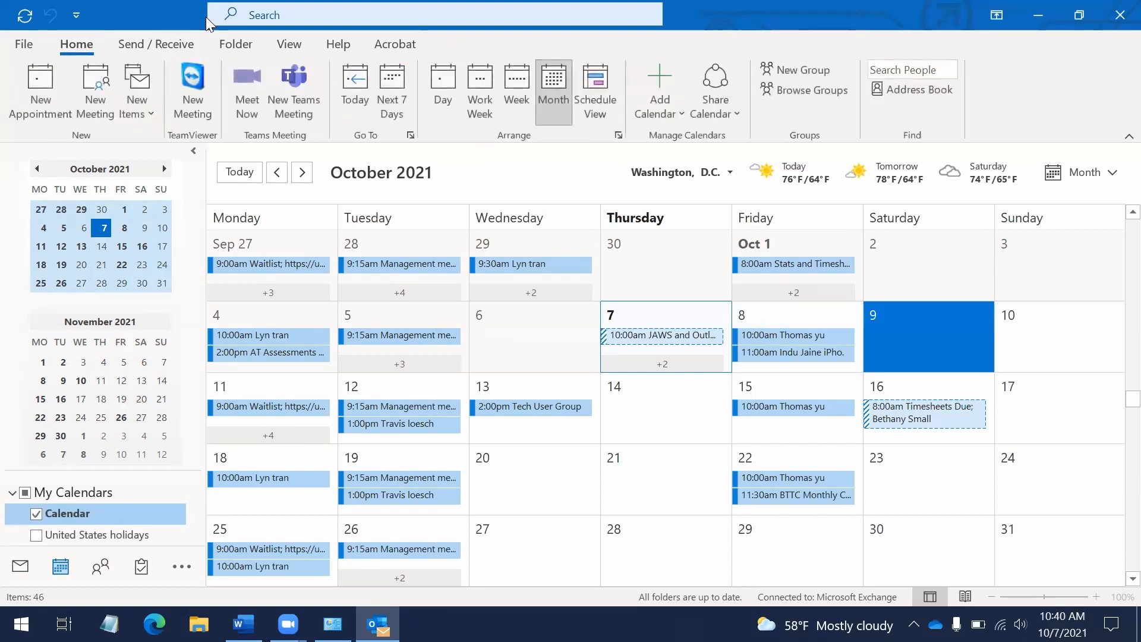
pyautogui.press('Right')
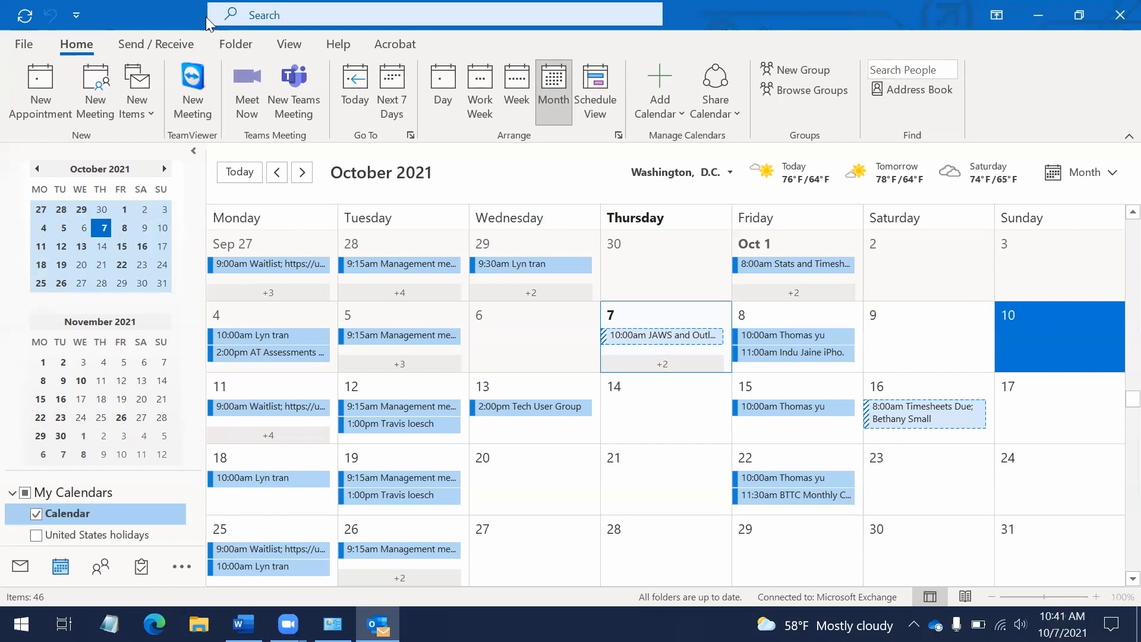
pyautogui.press('Down')
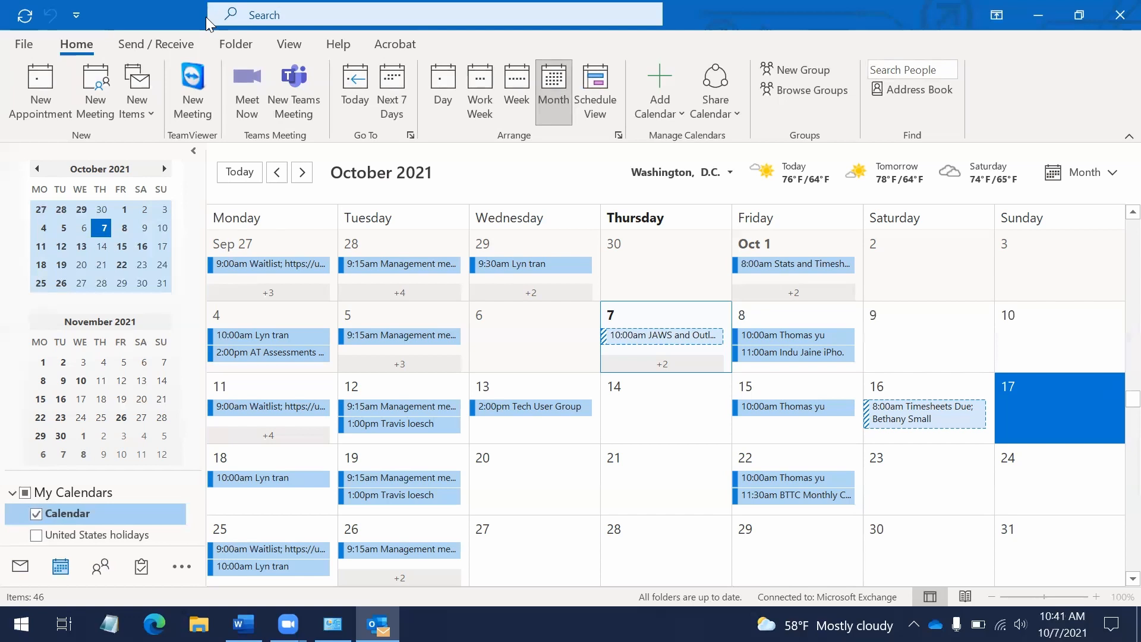
pyautogui.press('Down')
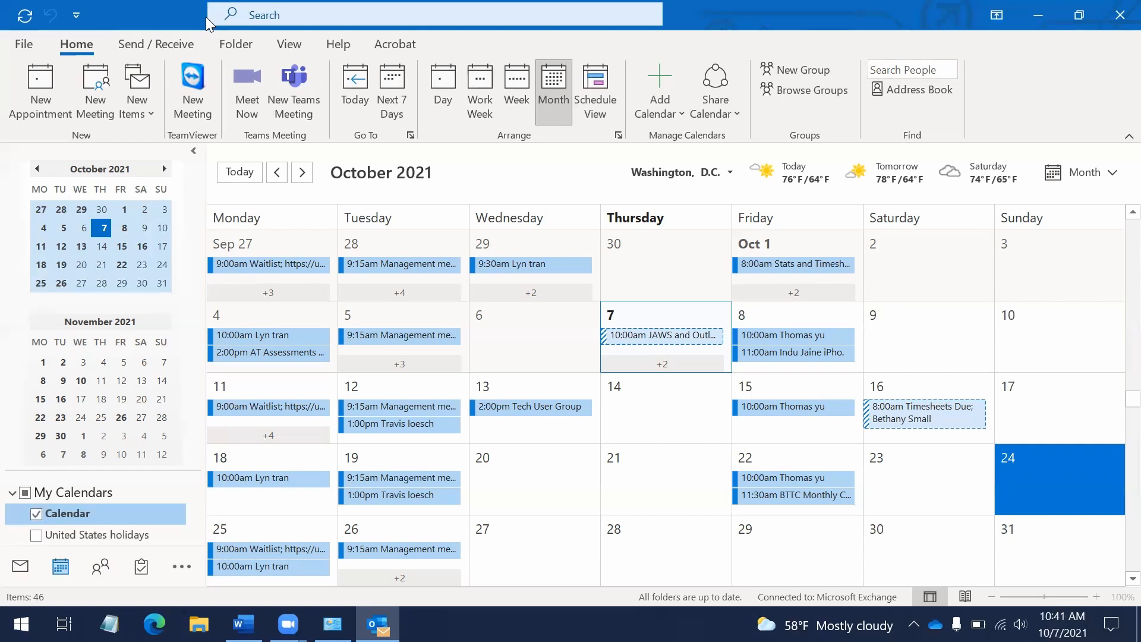
pyautogui.press('Up')
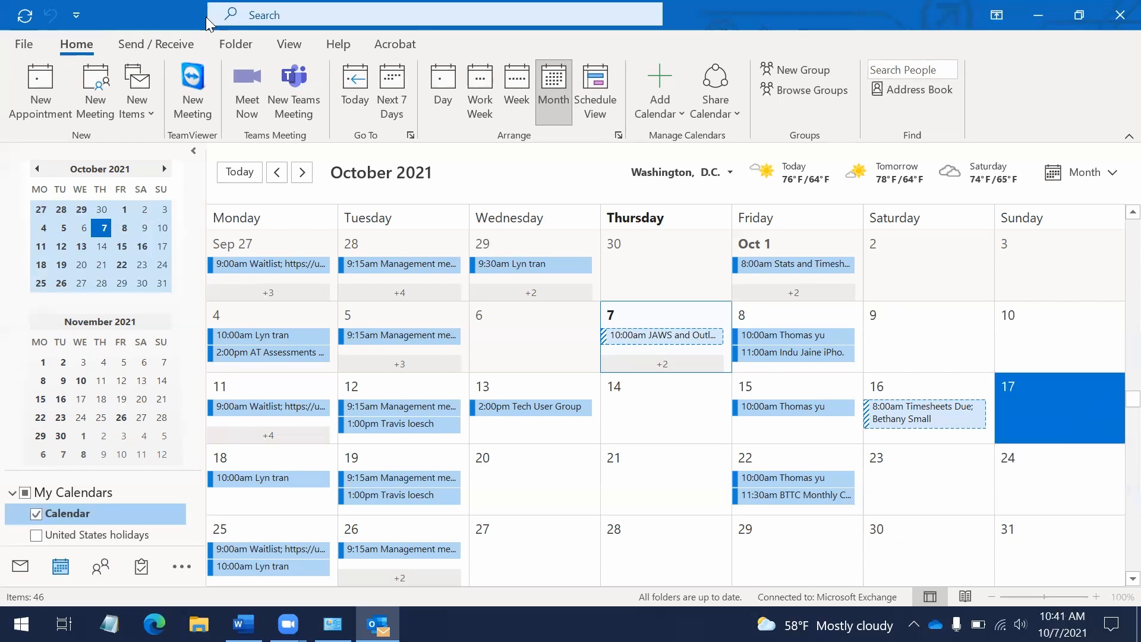
pyautogui.press('Down')
pyautogui.press('Down')
pyautogui.press('Down')
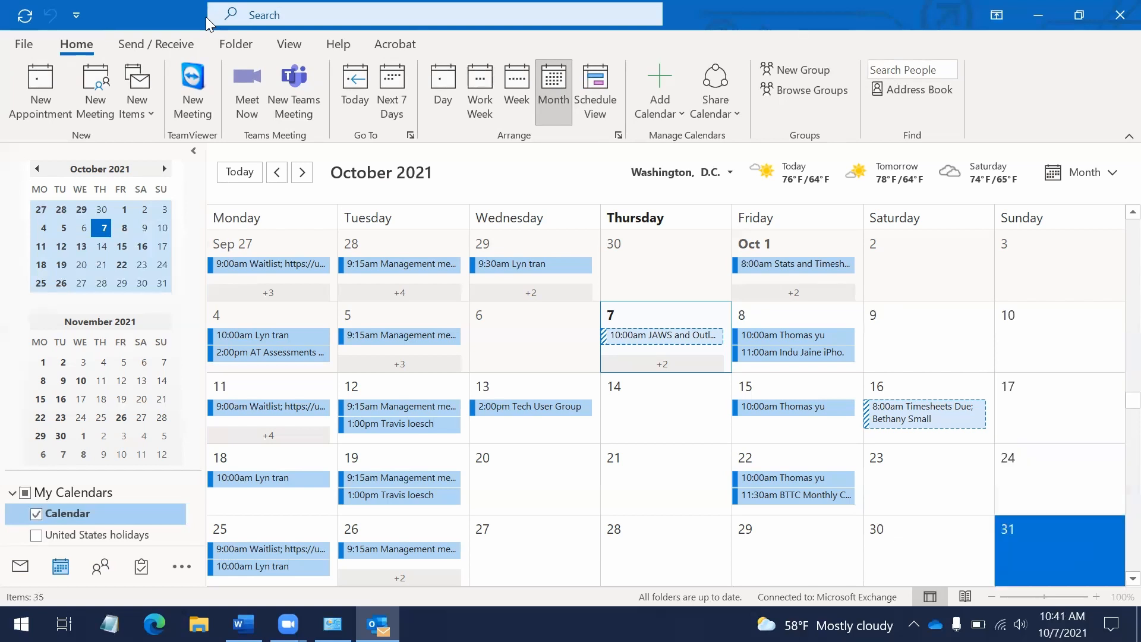
pyautogui.press('Down')
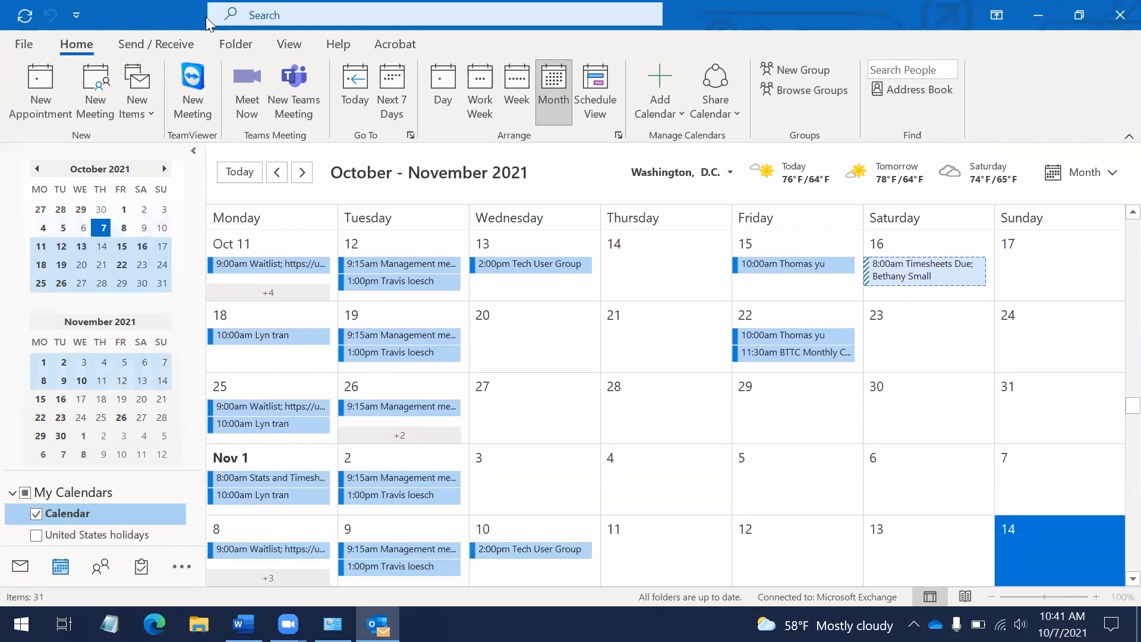
pyautogui.press('Left')
pyautogui.press('Right')
pyautogui.press('Right')
pyautogui.press('Right')
pyautogui.press('Right')
pyautogui.press('Right')
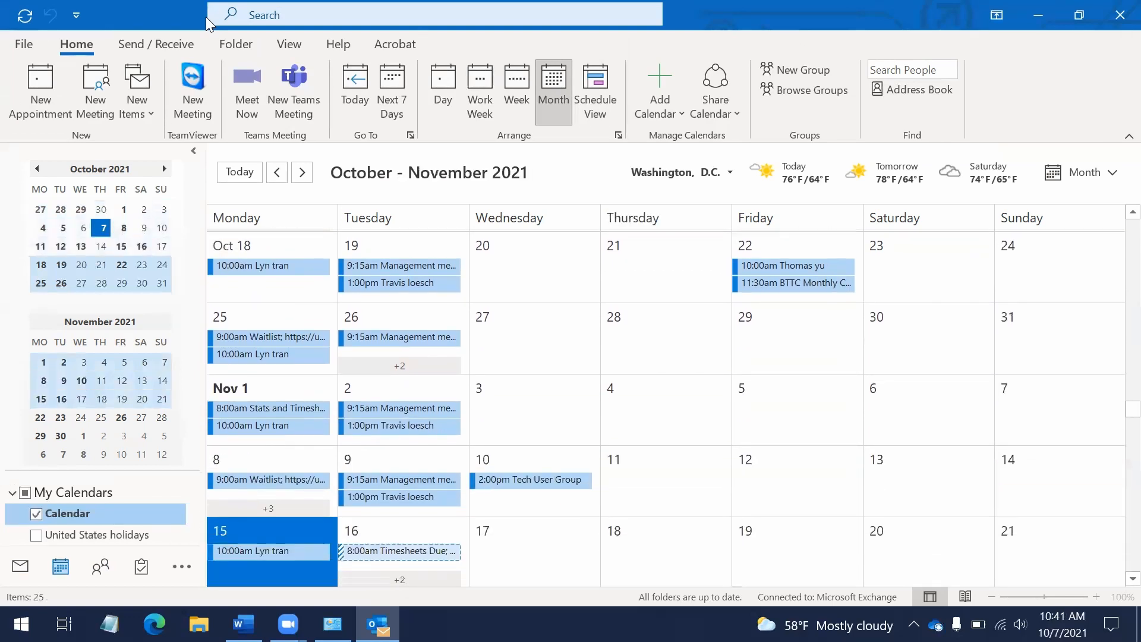
pyautogui.press('Right')
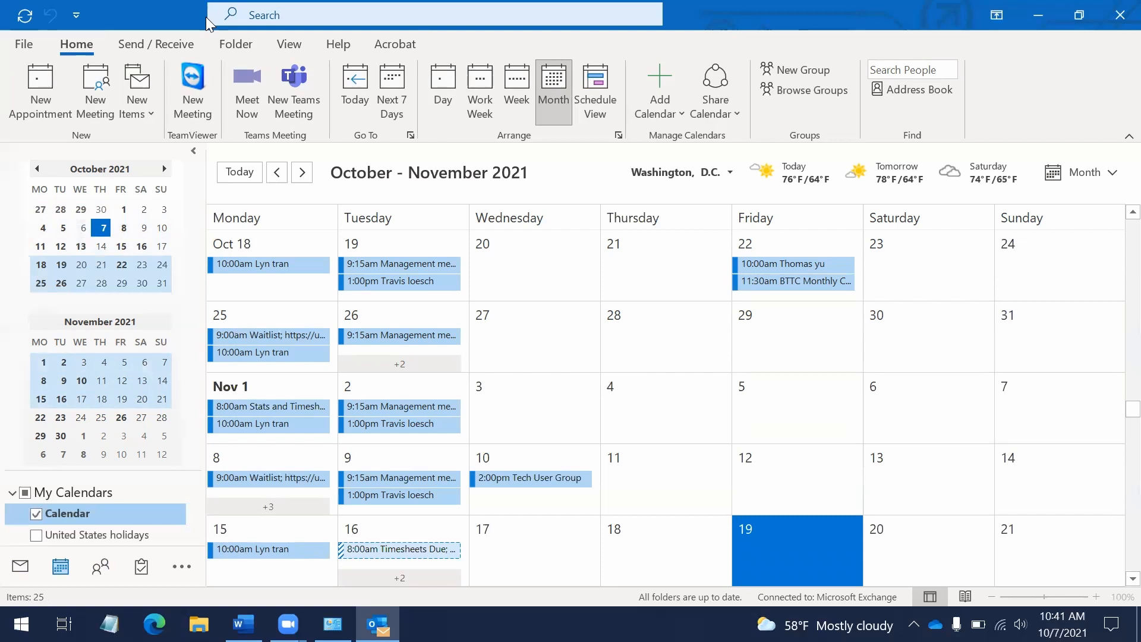
pyautogui.hotkey('ctrl', 'n')
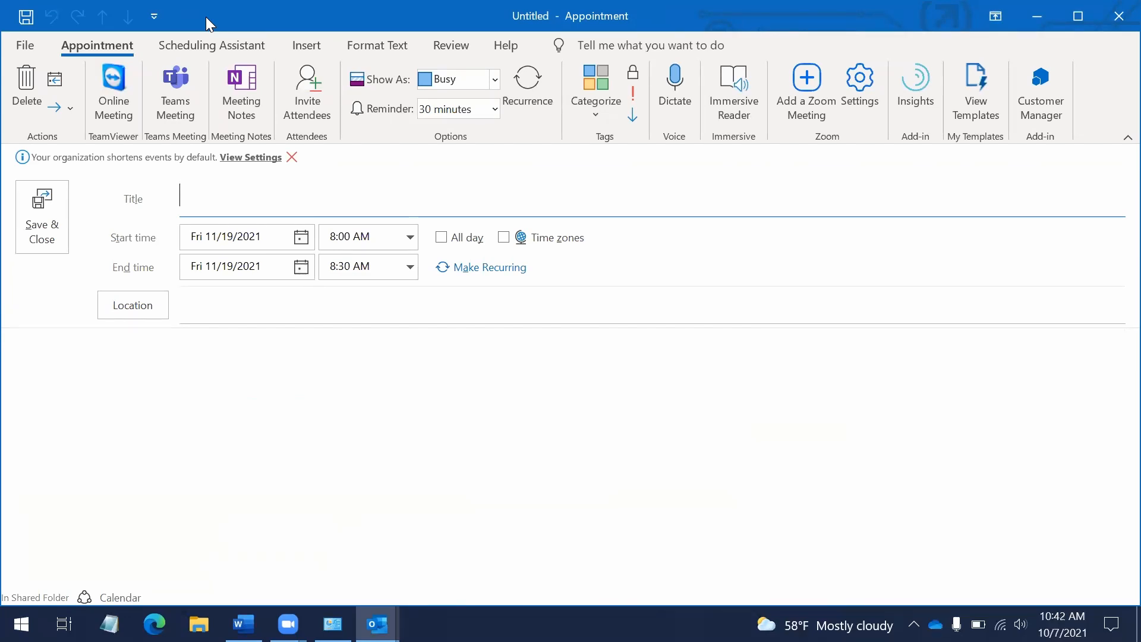
# Enter 'My Birthday' as the appointment title, leaving the Fri 11/19/2021 start date unchanged
pyautogui.press('Tab')
pyautogui.hotkey('shift', 'Tab')
pyautogui.write('My birt')
pyautogui.press('BackSpace')
pyautogui.press('BackSpace')
pyautogui.press('BackSpace')
pyautogui.press('BackSpace')
pyautogui.write('Bi')
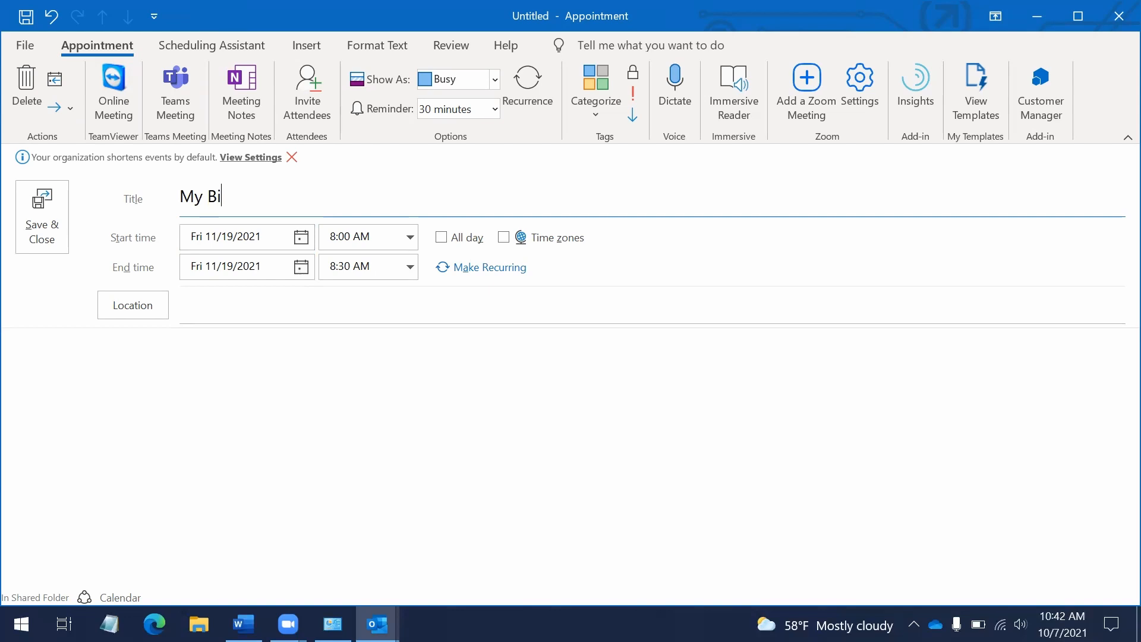
pyautogui.write('rthday')
pyautogui.press('Home')
pyautogui.hotkey('ctrl', 'Right')
pyautogui.press('Tab')
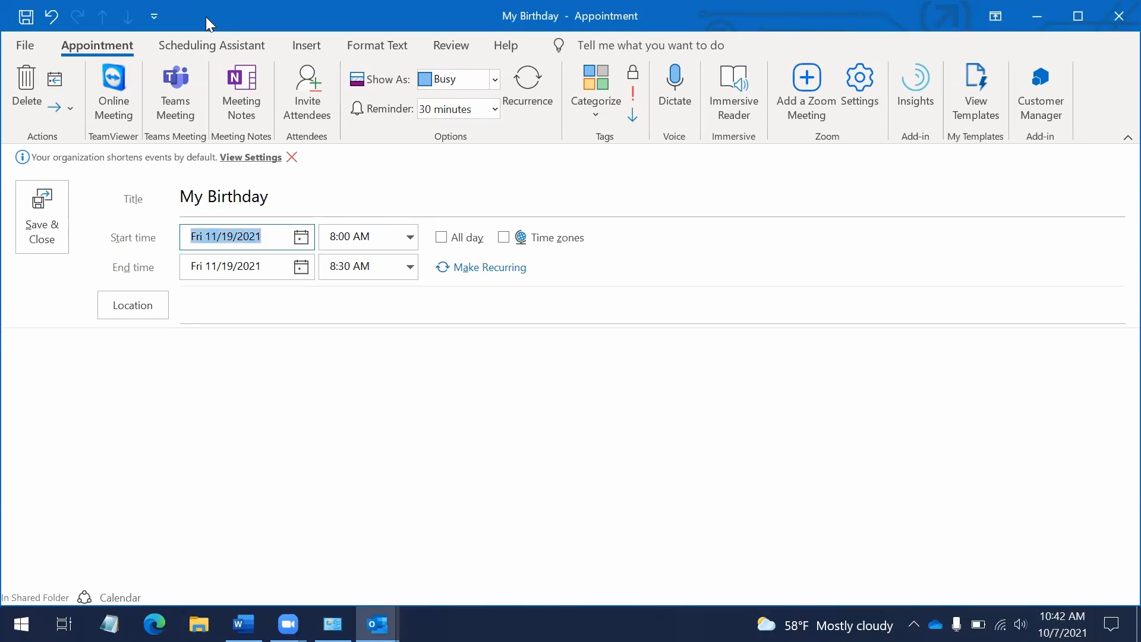
pyautogui.press('Home')
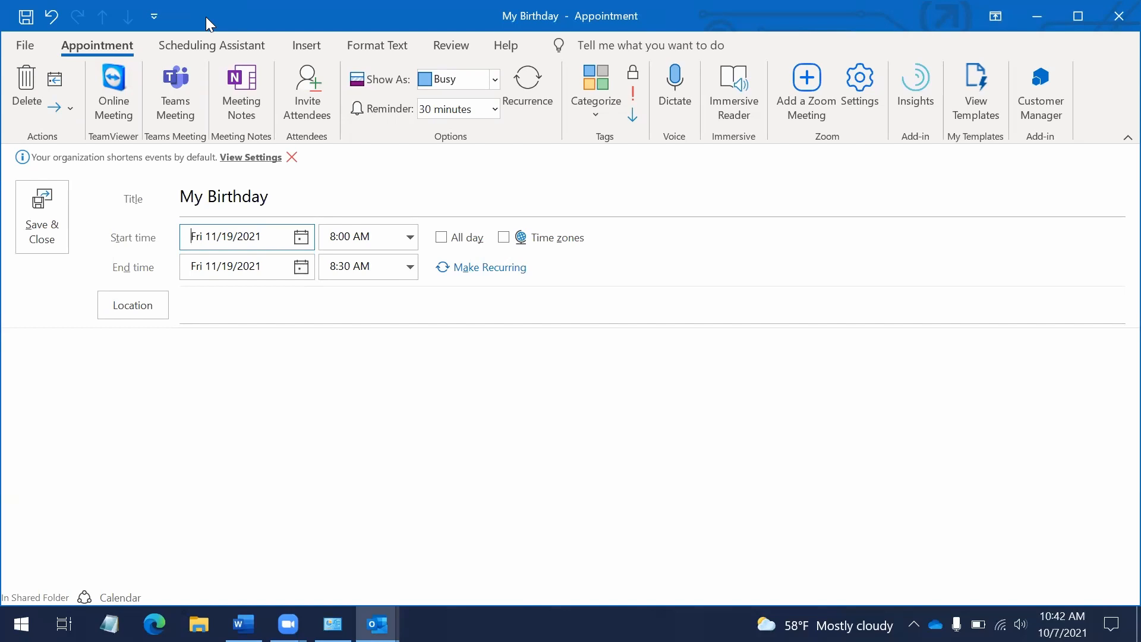
pyautogui.press('Left')
pyautogui.press('Tab')
pyautogui.press('Tab')
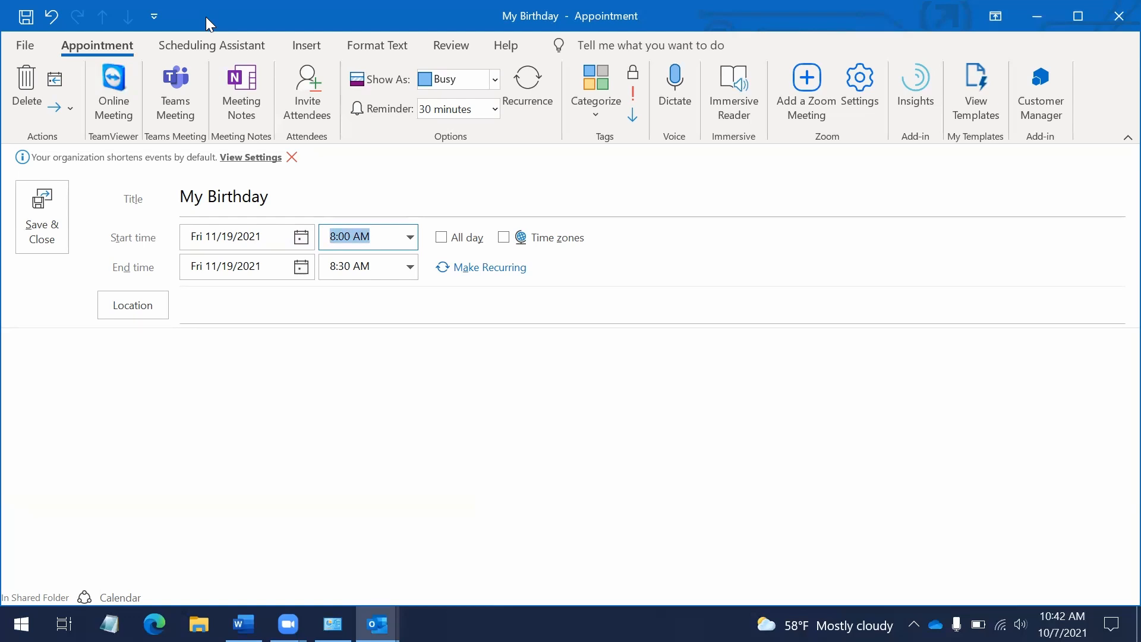
# Change the start time to 9:00 AM, giving a 9:00–9:30 AM slot on Fri 11/19/2021
pyautogui.press('Down')
pyautogui.press('Down')
pyautogui.press('Down')
pyautogui.press('Home')
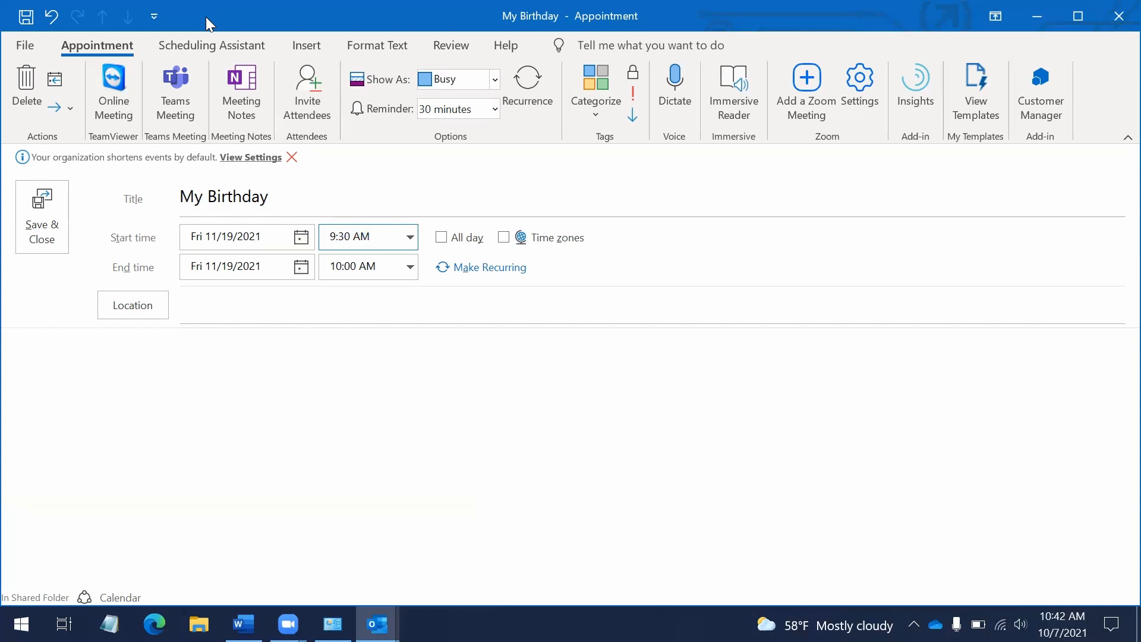
pyautogui.press('Right')
pyautogui.press('Right')
pyautogui.press('Right')
pyautogui.press('BackSpace')
pyautogui.write('7')
pyautogui.press('Left')
pyautogui.press('Left')
pyautogui.press('Up')
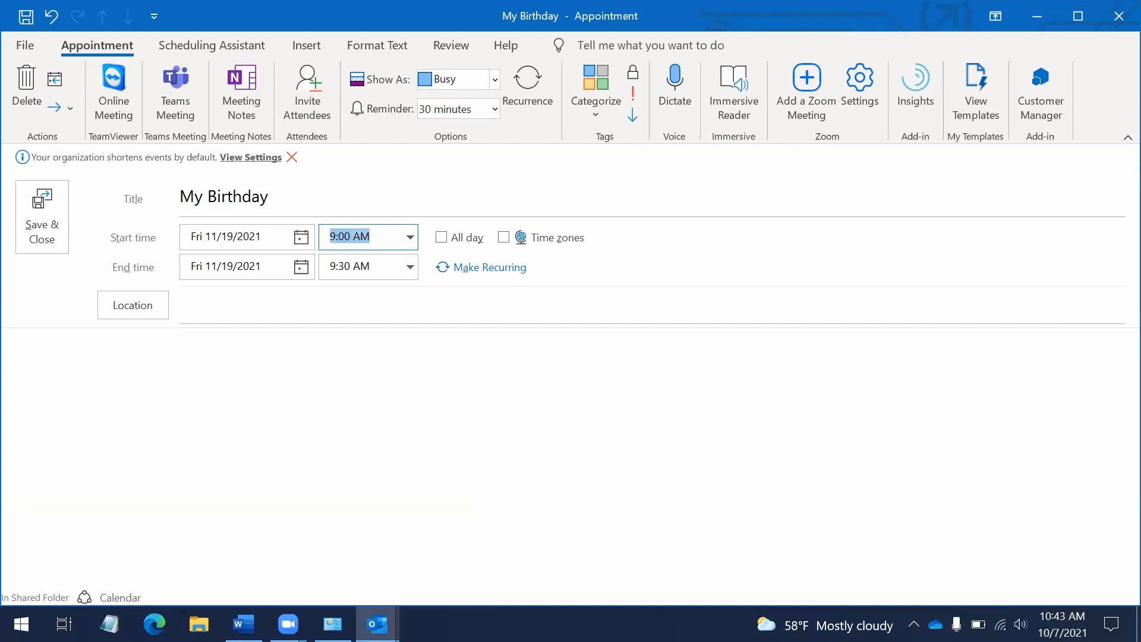
pyautogui.press('Tab')
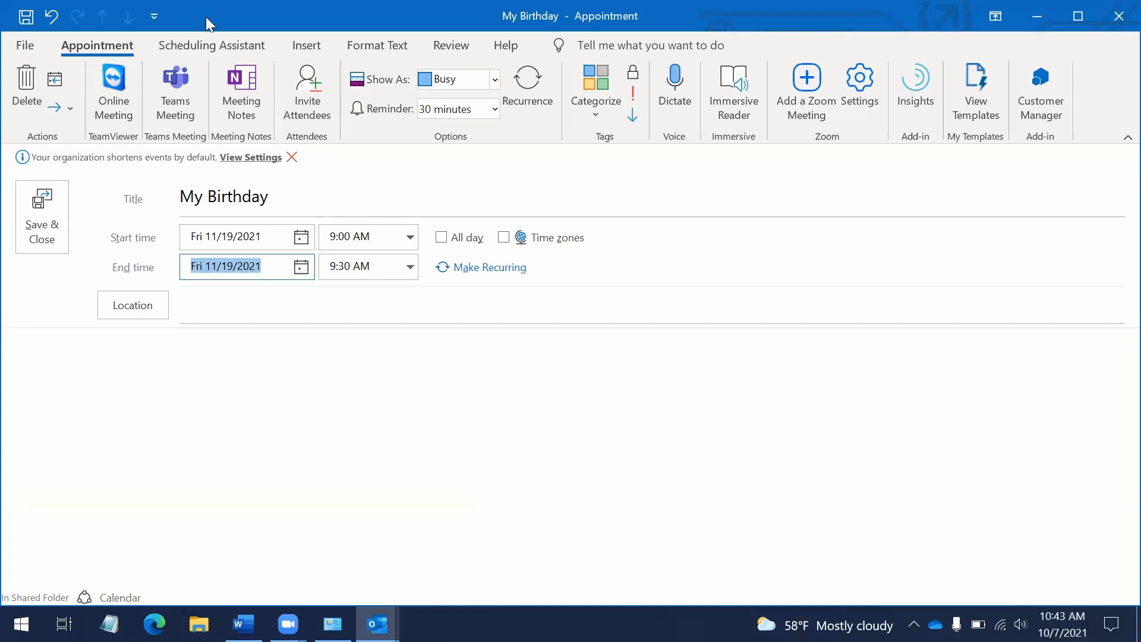
pyautogui.press('Tab')
pyautogui.press('Tab')
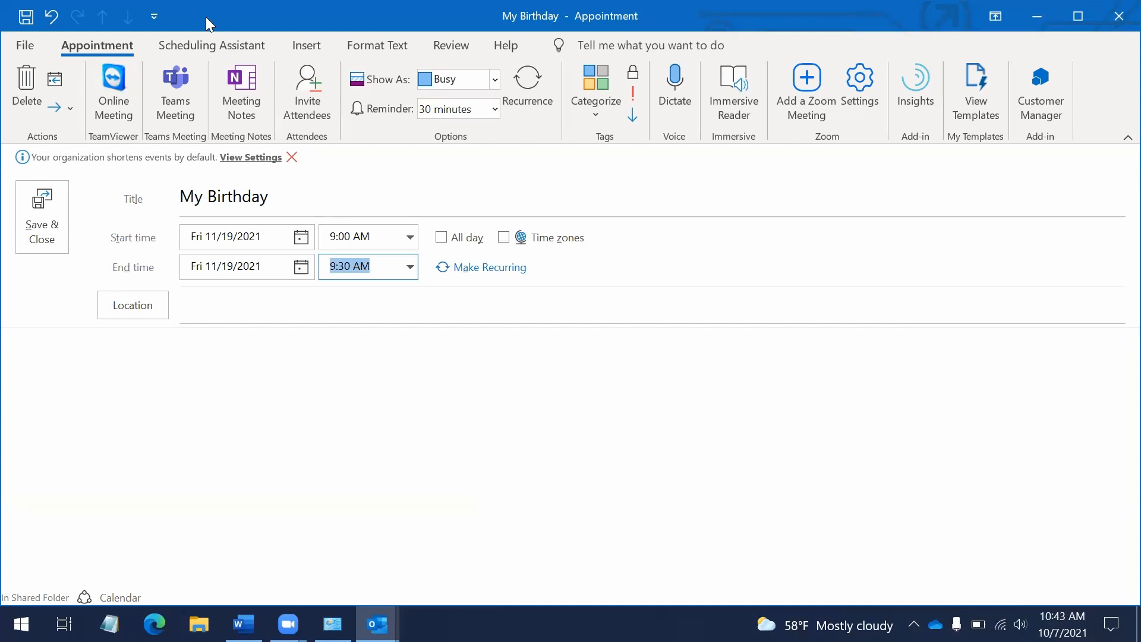
pyautogui.press('Tab')
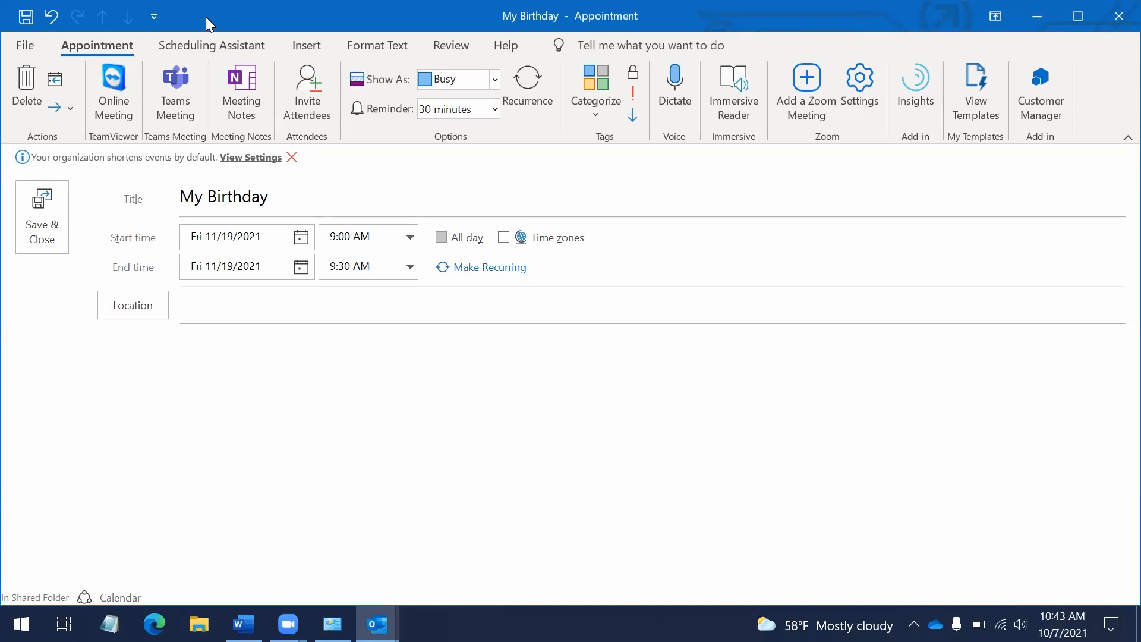
# Make My Birthday an all-day event and dismiss the end date warning
pyautogui.press('space')
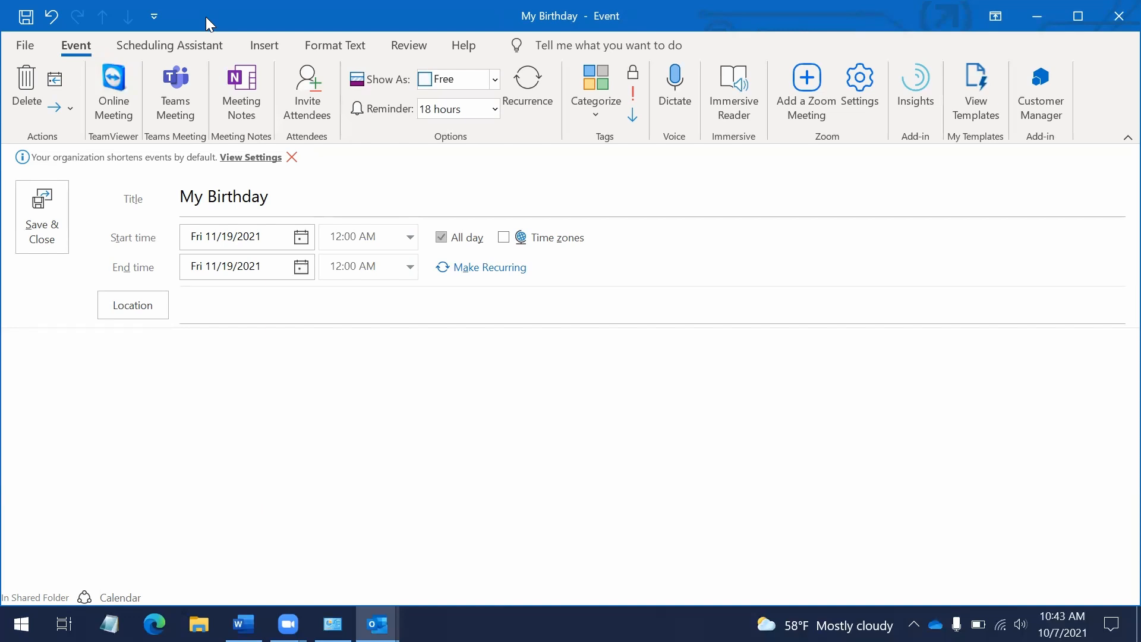
pyautogui.hotkey('shift', 'Tab')
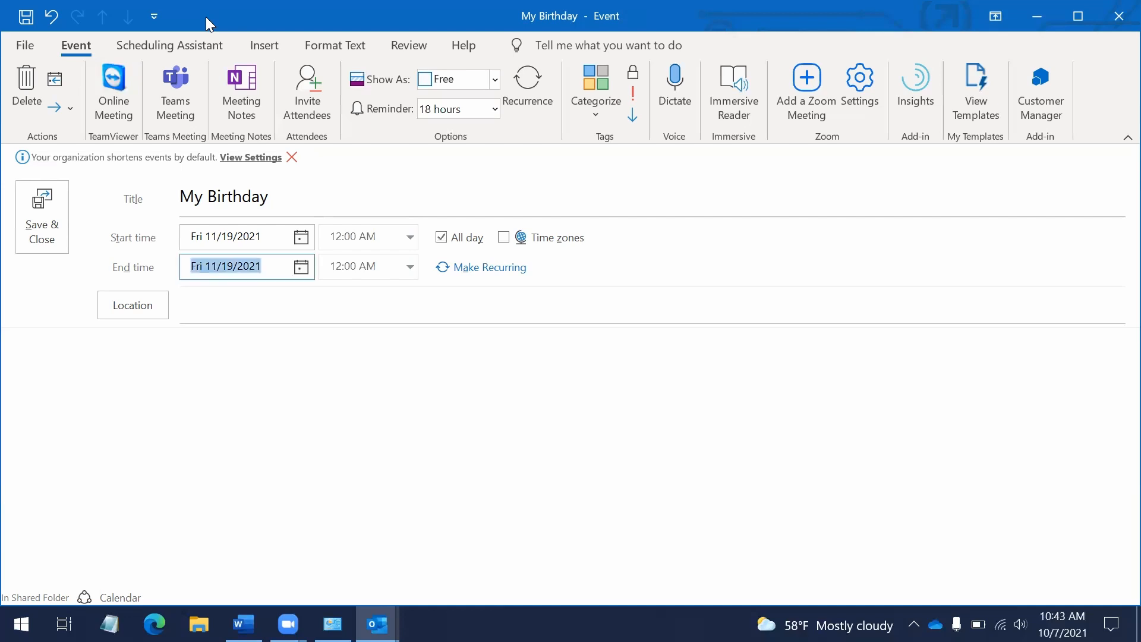
pyautogui.hotkey('shift', 'Tab')
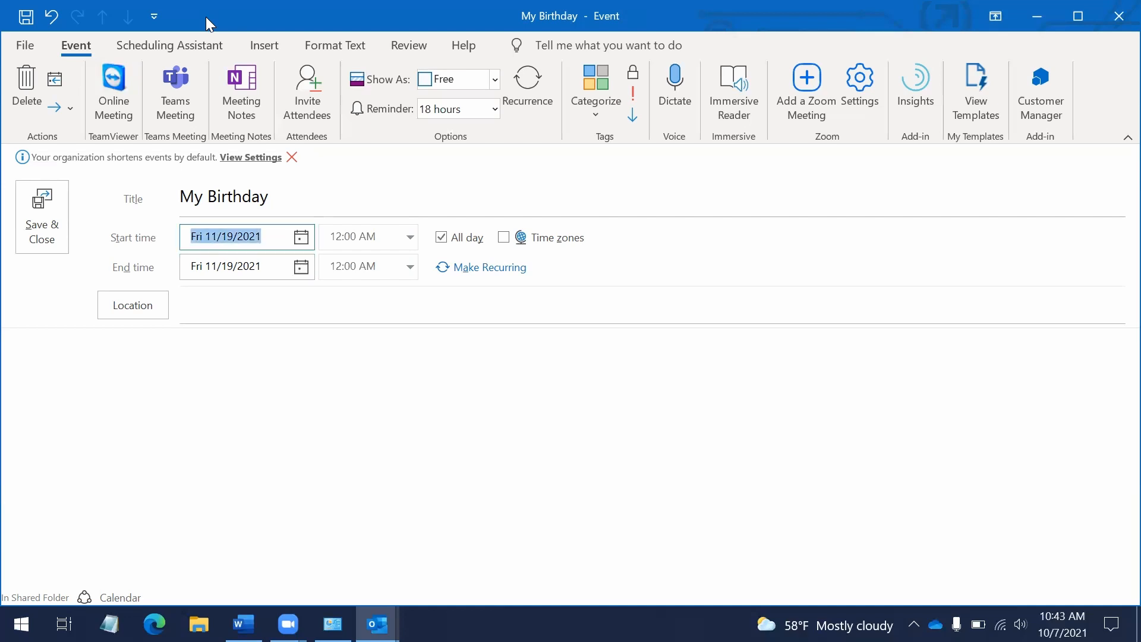
pyautogui.press('Tab')
pyautogui.press('Tab')
pyautogui.press('Tab')
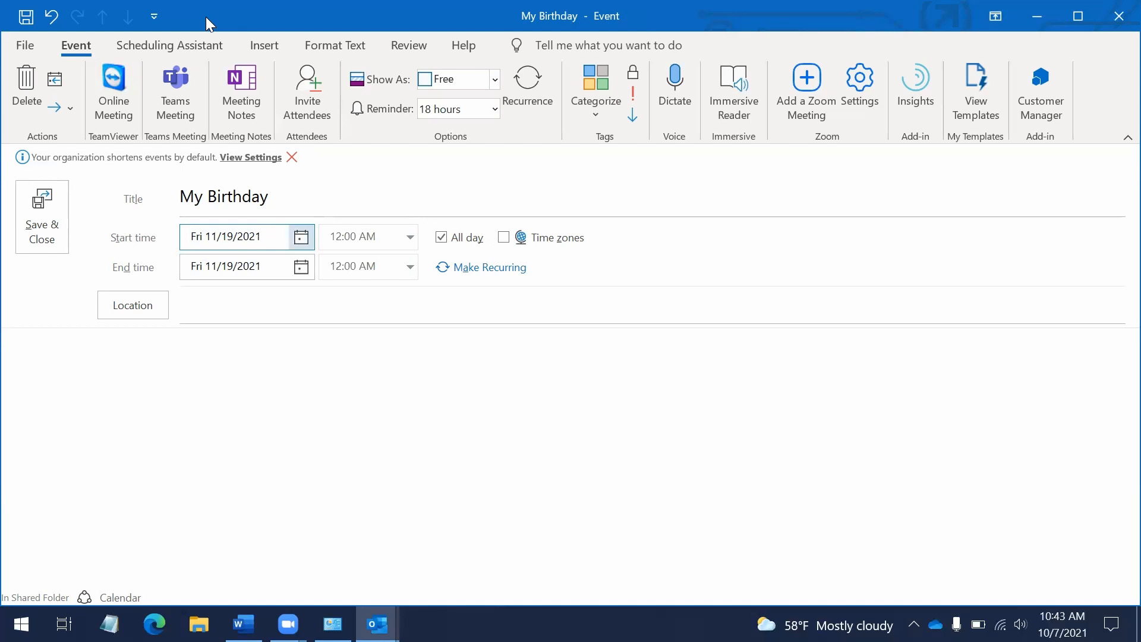
pyautogui.hotkey('shift', 'Tab')
pyautogui.press('Tab')
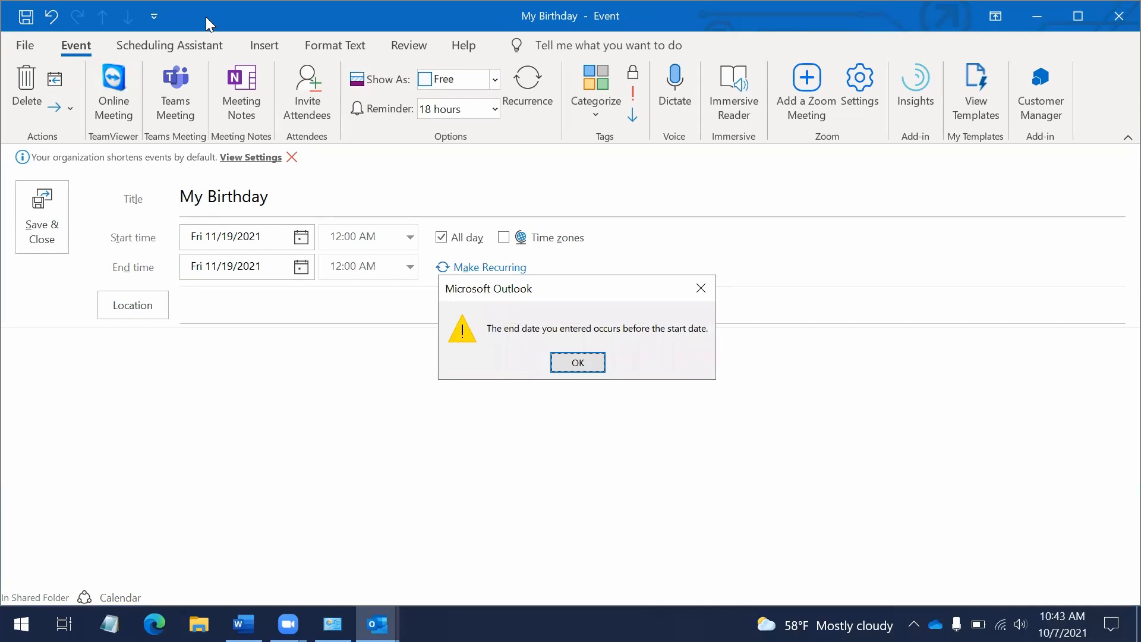
pyautogui.hotkey('alt', 'Tab')
pyautogui.hotkey('alt', 'Tab')
pyautogui.press('Return')
# Open the event's recurrence settings with Make Recurring
pyautogui.press('Tab')
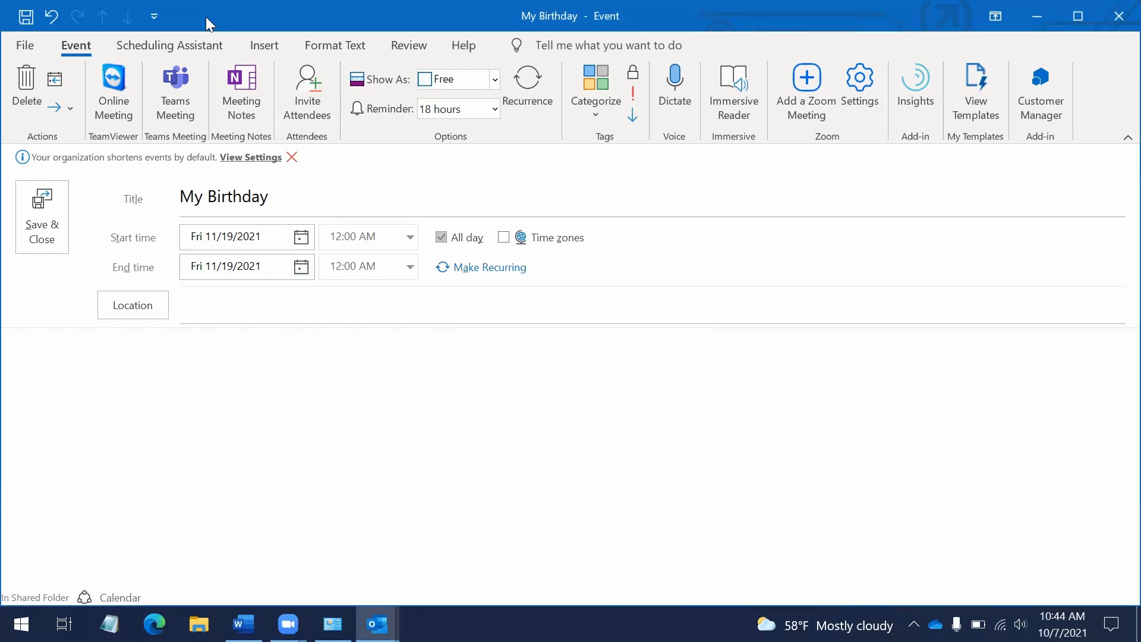
pyautogui.press('Tab')
pyautogui.press('Tab')
pyautogui.hotkey('shift', 'Tab')
pyautogui.hotkey('shift', 'Tab')
pyautogui.hotkey('shift', 'Tab')
pyautogui.press('Tab')
pyautogui.press('Tab')
pyautogui.press('Tab')
pyautogui.press('Tab')
pyautogui.press('Return')
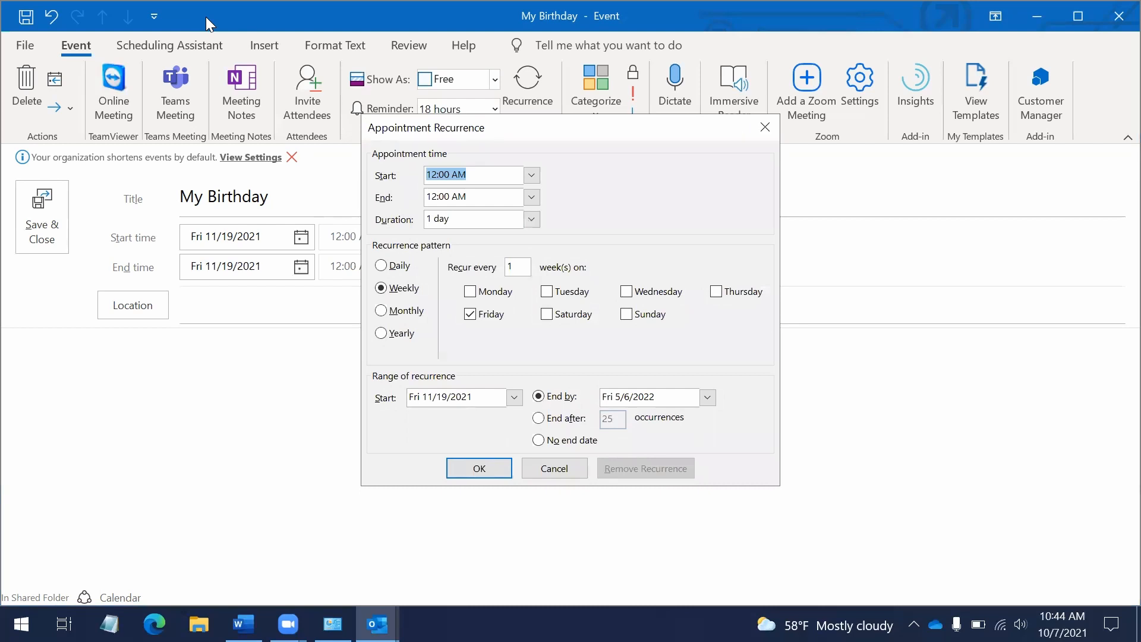
# Choose a Yearly pattern, every 1 year on November 19, with no end date
pyautogui.press('Tab')
pyautogui.press('Tab')
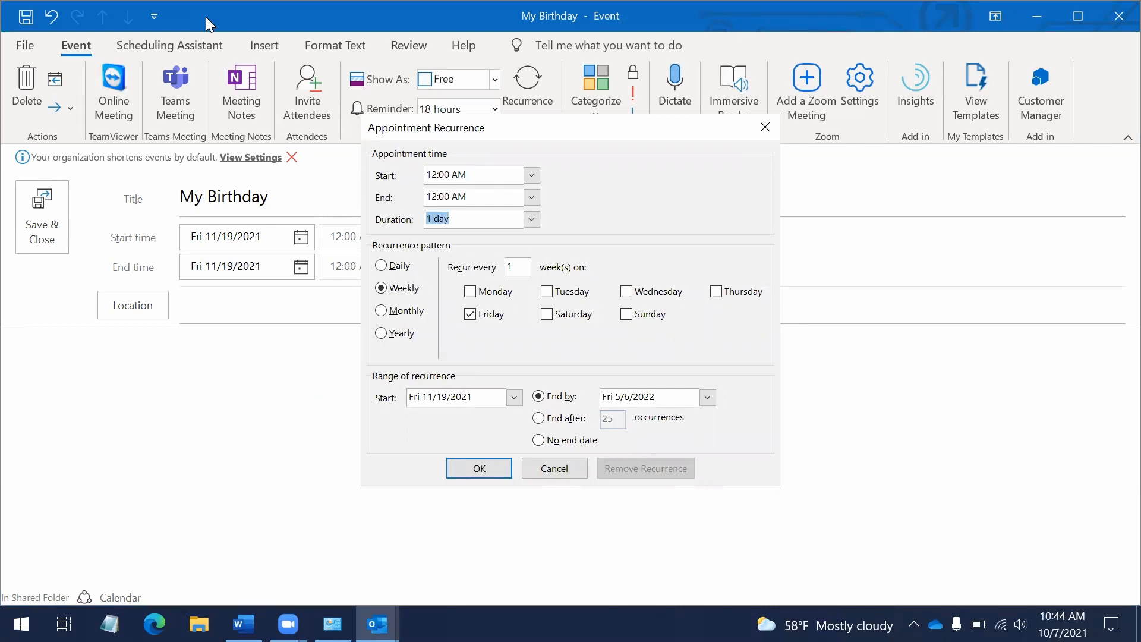
pyautogui.press('Tab')
pyautogui.hotkey('shift', 'Tab')
pyautogui.press('Tab')
pyautogui.press('Down')
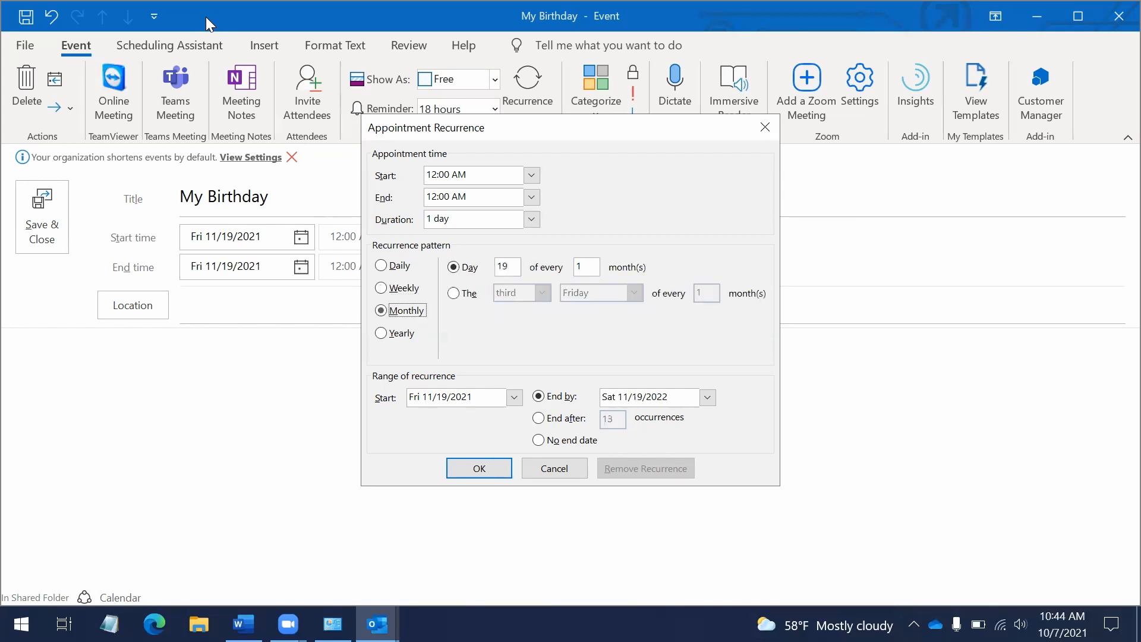
pyautogui.press('Down')
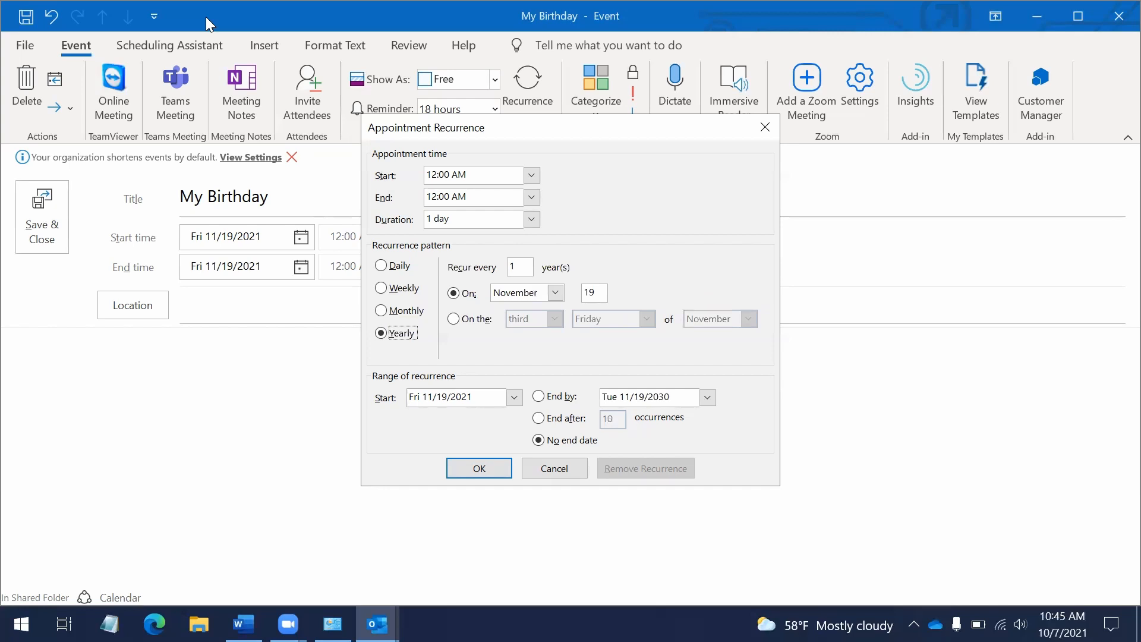
pyautogui.press('Tab')
pyautogui.press('Tab')
pyautogui.press('Tab')
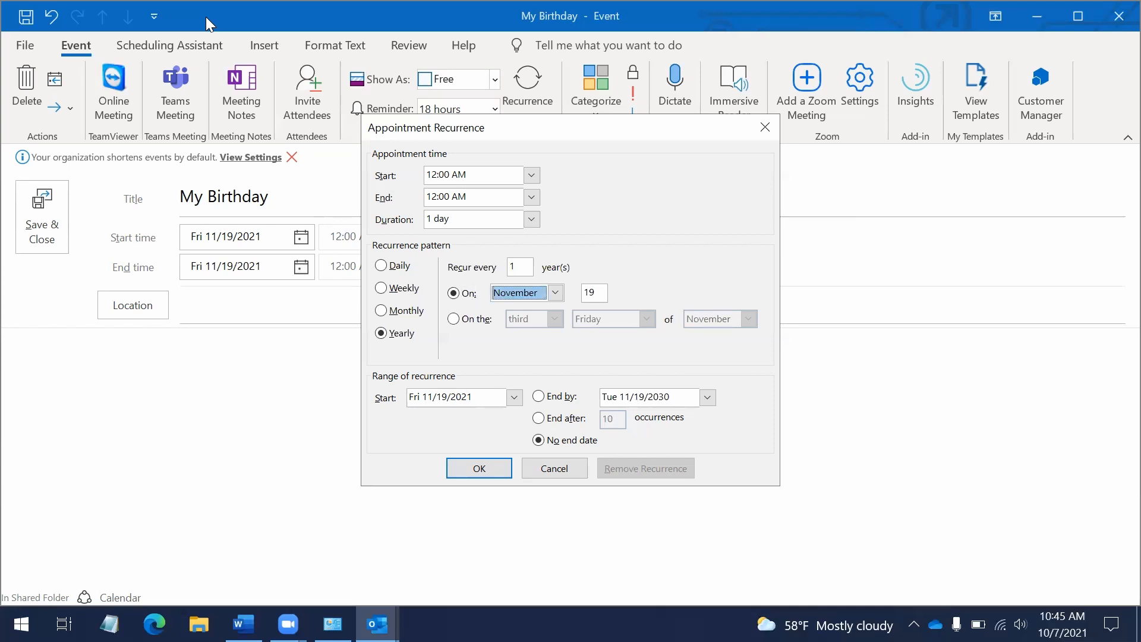
pyautogui.press('Tab')
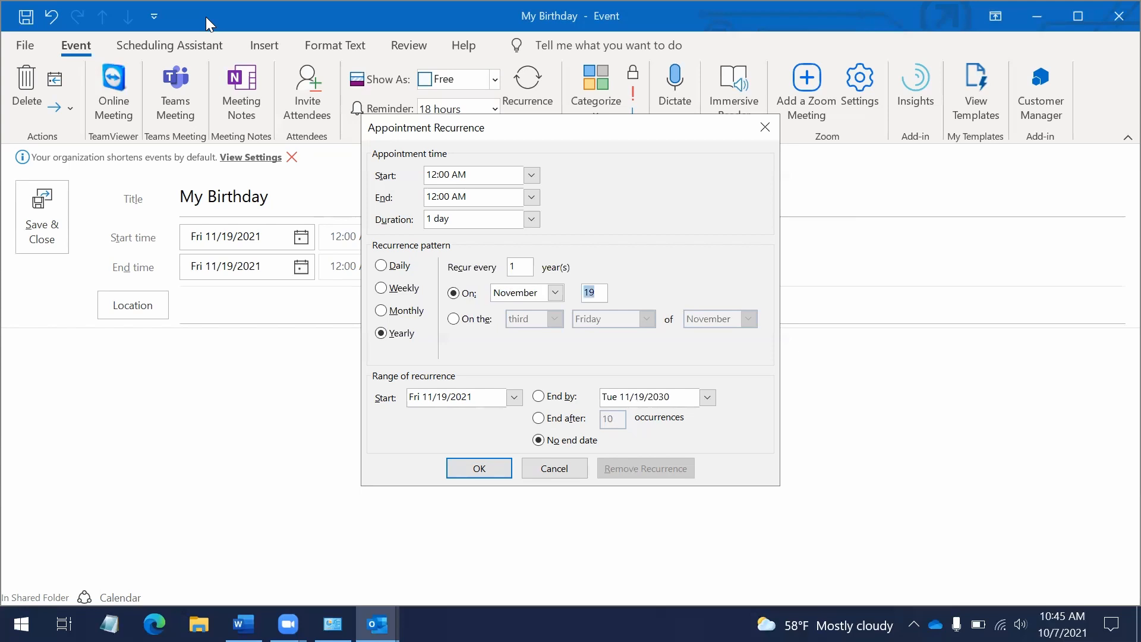
pyautogui.press('Tab')
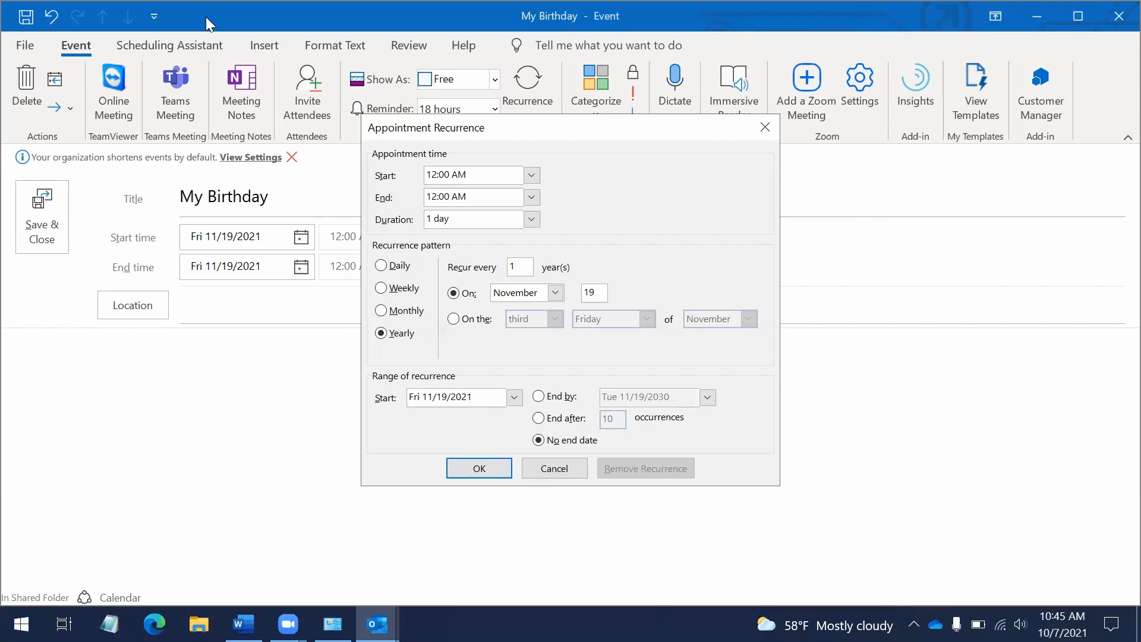
# Review the recurrence range start date and try the End after option
pyautogui.press('Tab')
pyautogui.press('Tab')
pyautogui.hotkey('shift', 'Tab')
pyautogui.hotkey('shift', 'Tab')
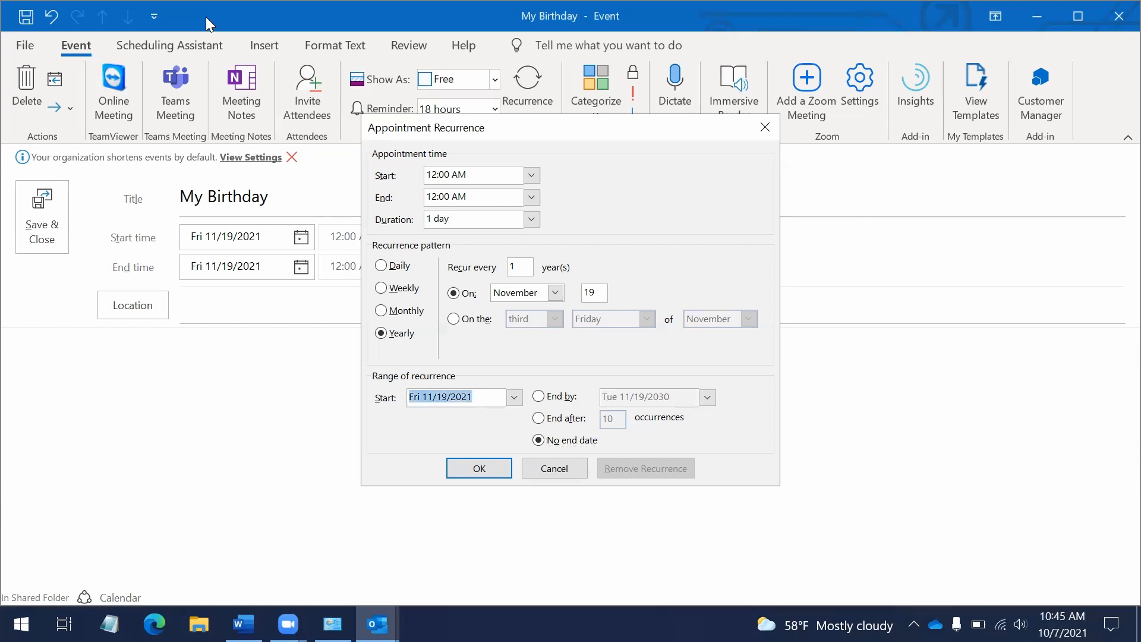
pyautogui.press('Home')
pyautogui.hotkey('ctrl', 'Right')
pyautogui.hotkey('ctrl', 'Right')
pyautogui.hotkey('ctrl', 'Right')
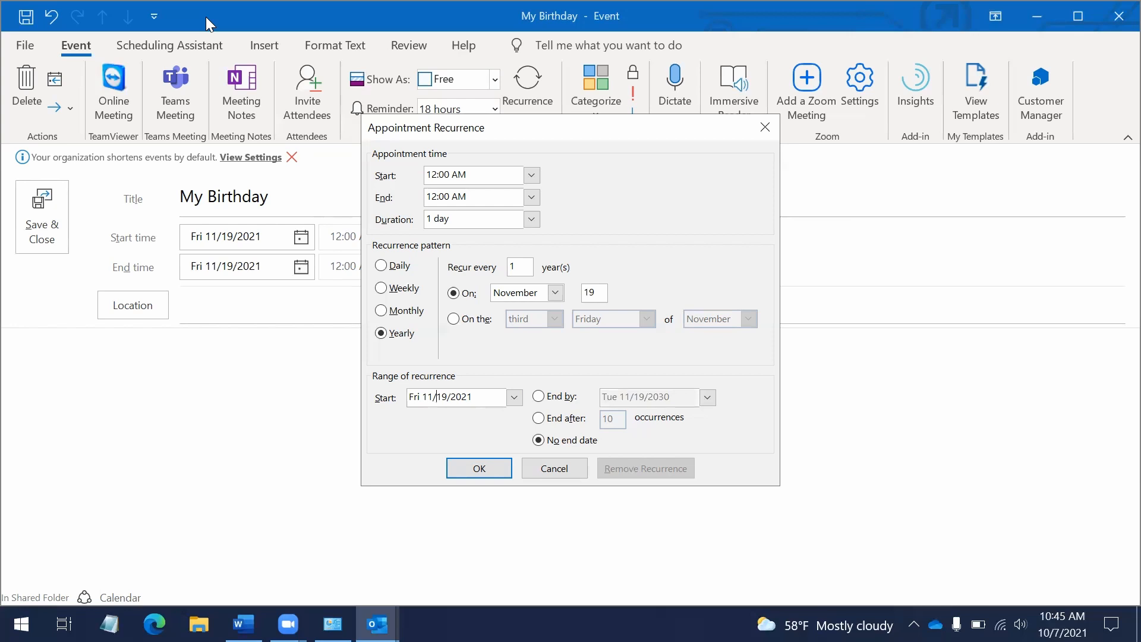
pyautogui.press('Tab')
pyautogui.press('Up')
pyautogui.press('Up')
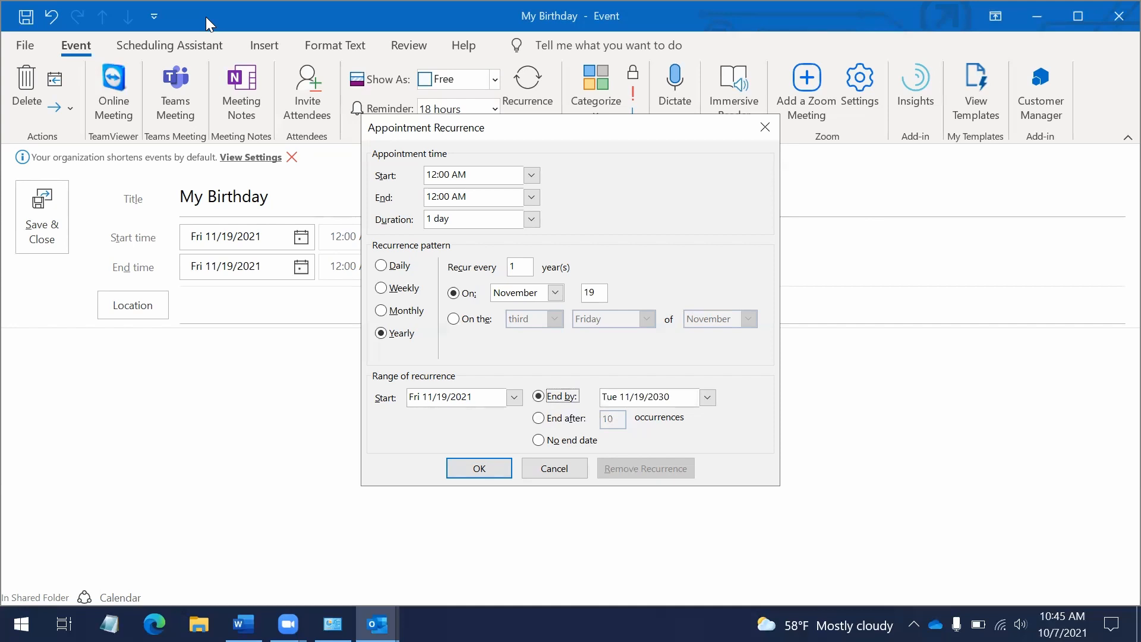
pyautogui.press('Down')
pyautogui.press('Tab')
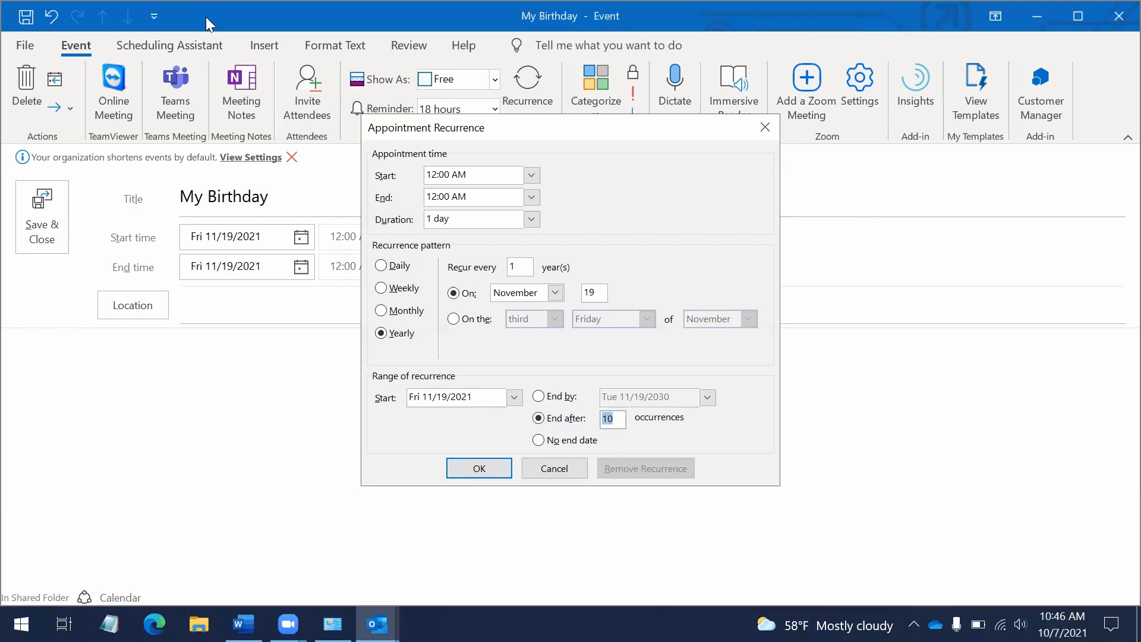
# Choose No end date and apply the yearly November 19 recurrence
pyautogui.press('Tab')
pyautogui.hotkey('shift', 'Tab')
pyautogui.hotkey('shift', 'Tab')
pyautogui.press('Down')
pyautogui.press('Tab')
pyautogui.press('Return')
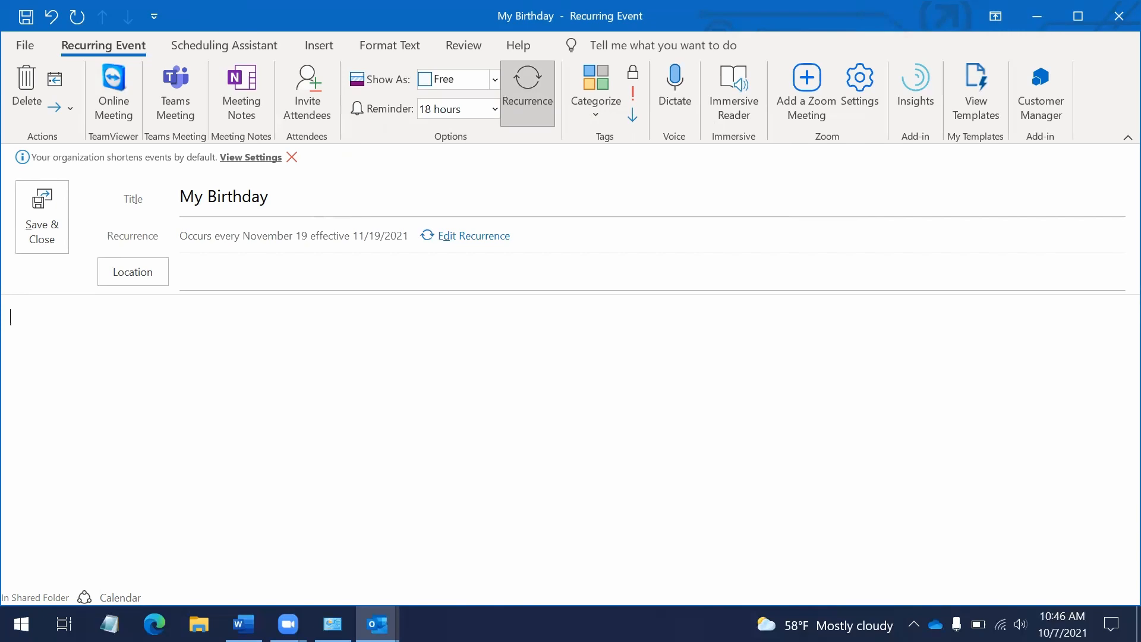
# Type and then clear sample notes, leaving them empty, and save the My Birthday event
pyautogui.write('notations, links, images.')
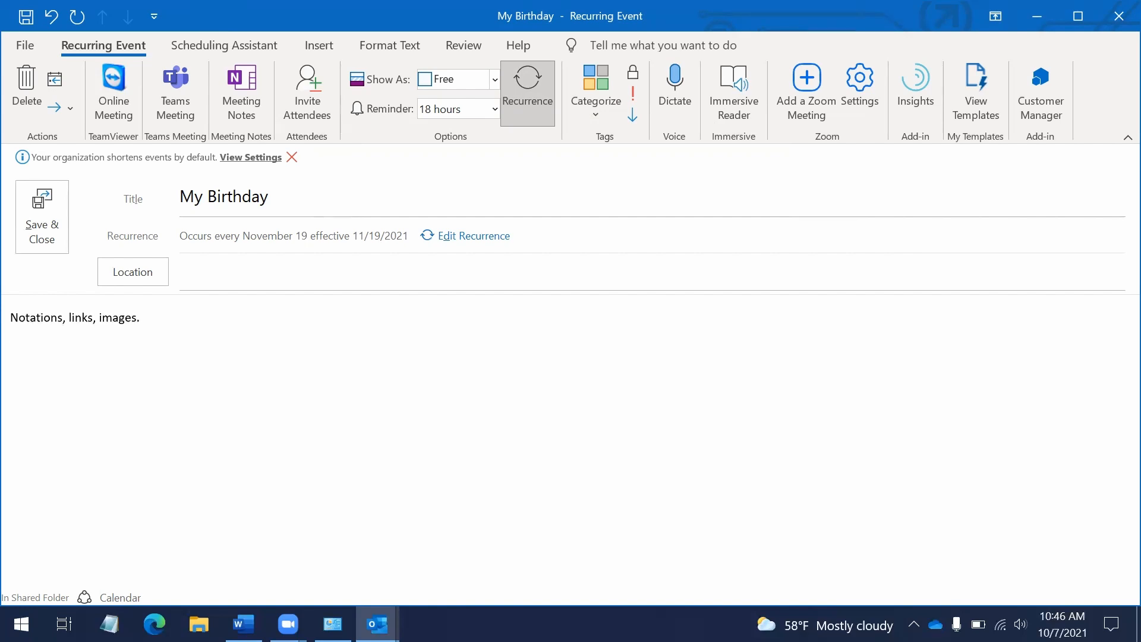
pyautogui.press('Return')
pyautogui.hotkey('ctrl', 'a')
pyautogui.press('Delete')
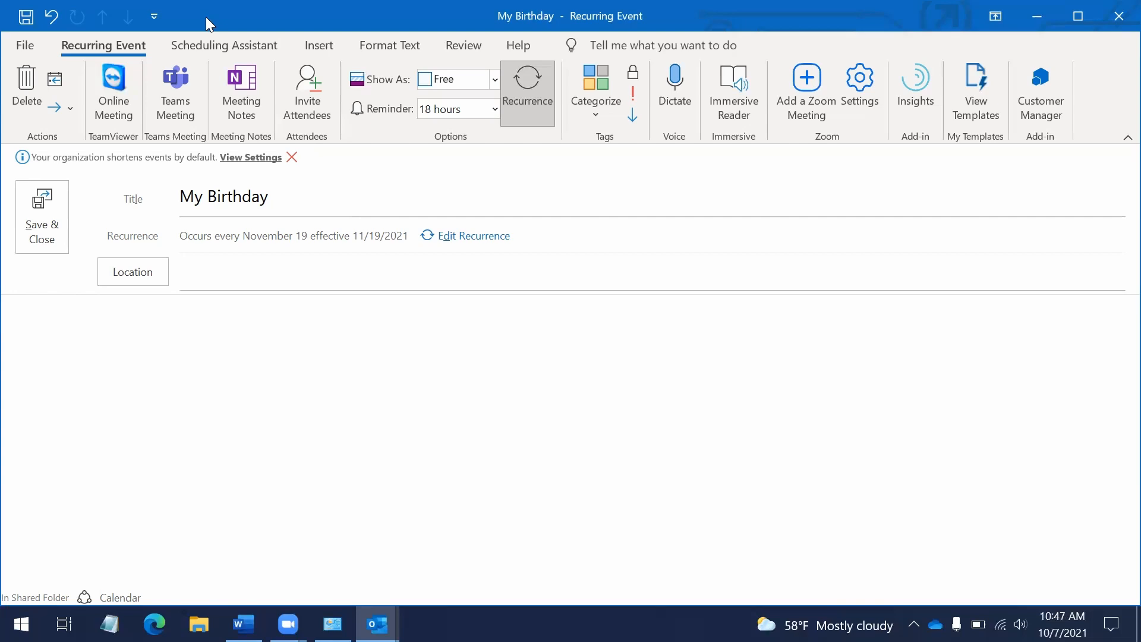
pyautogui.hotkey('alt', 's')
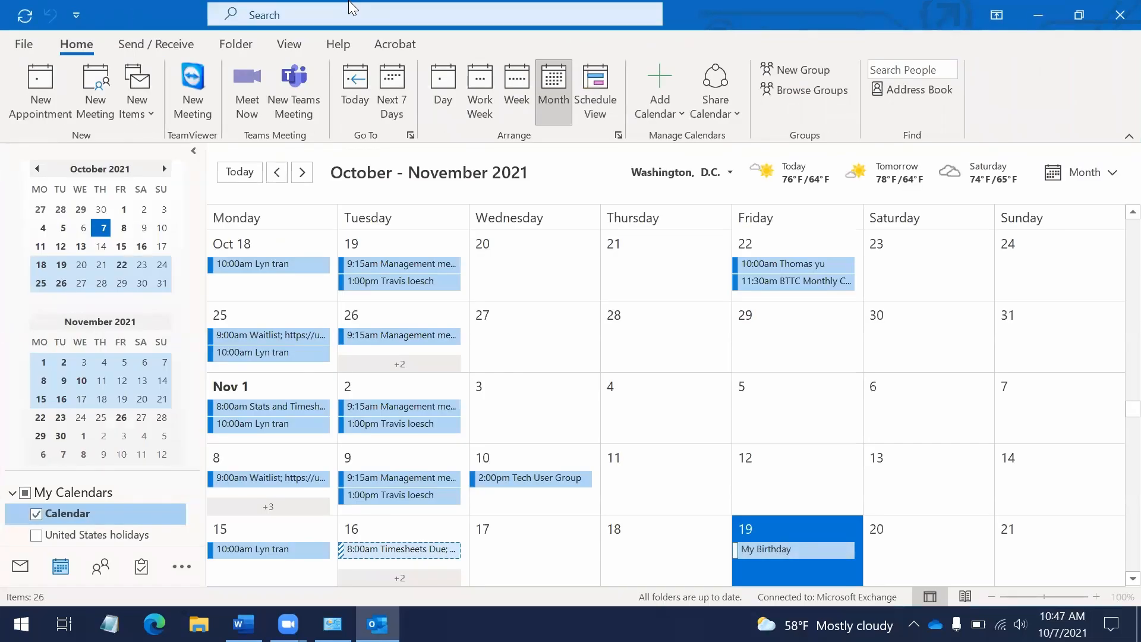
# Select the My Birthday event on November 19 and press Delete on it
pyautogui.press('Right')
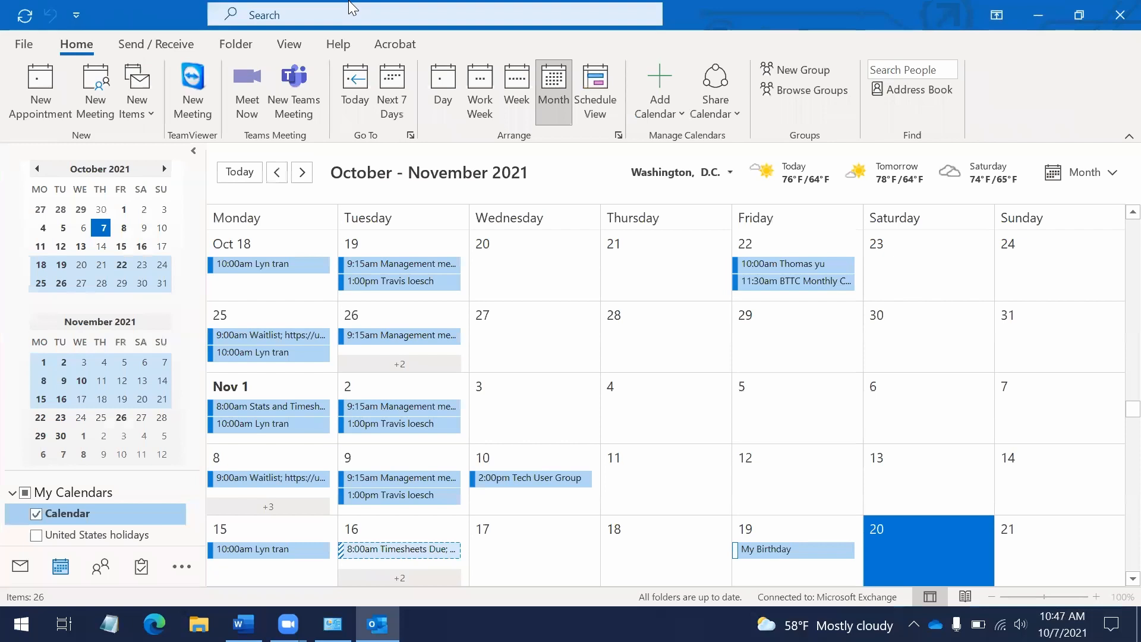
pyautogui.press('Left')
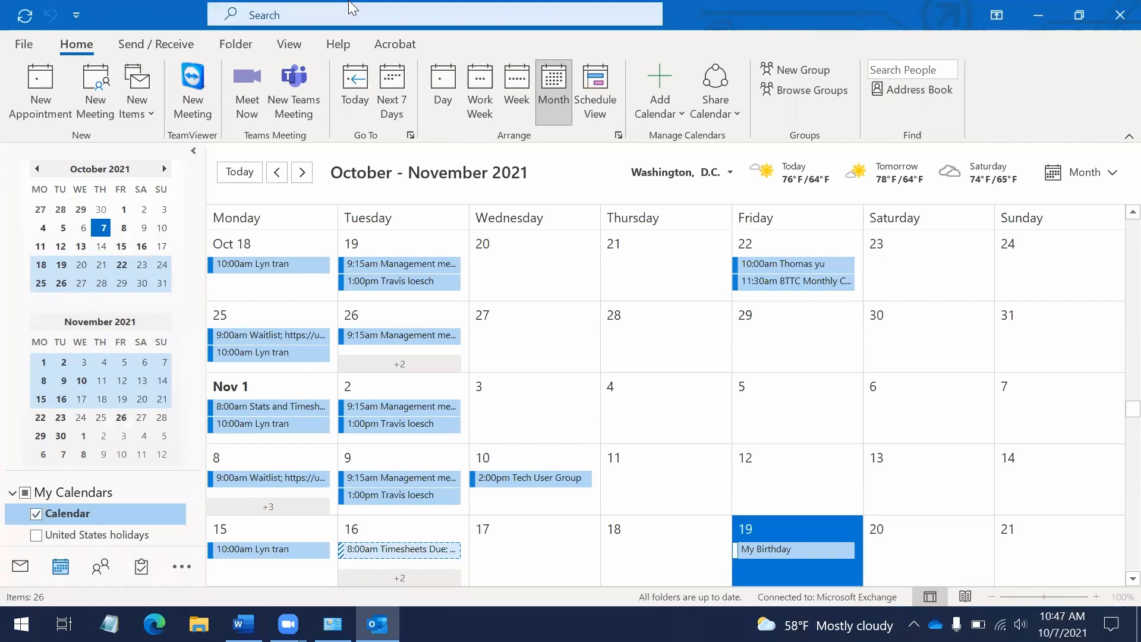
pyautogui.press('Tab')
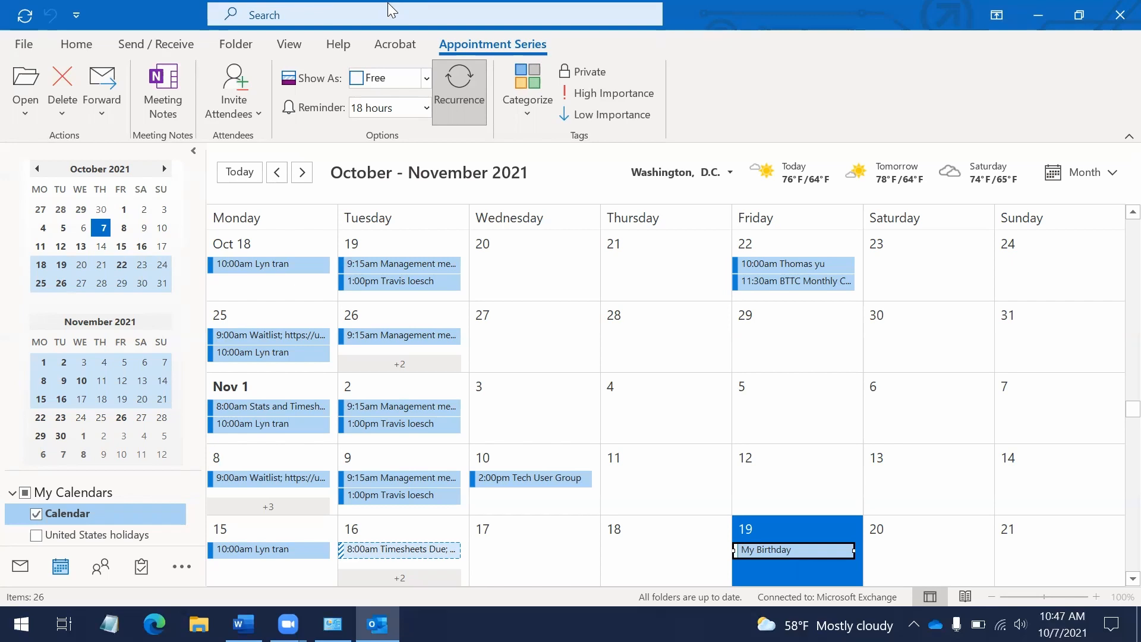
pyautogui.press('Right')
pyautogui.press('Left')
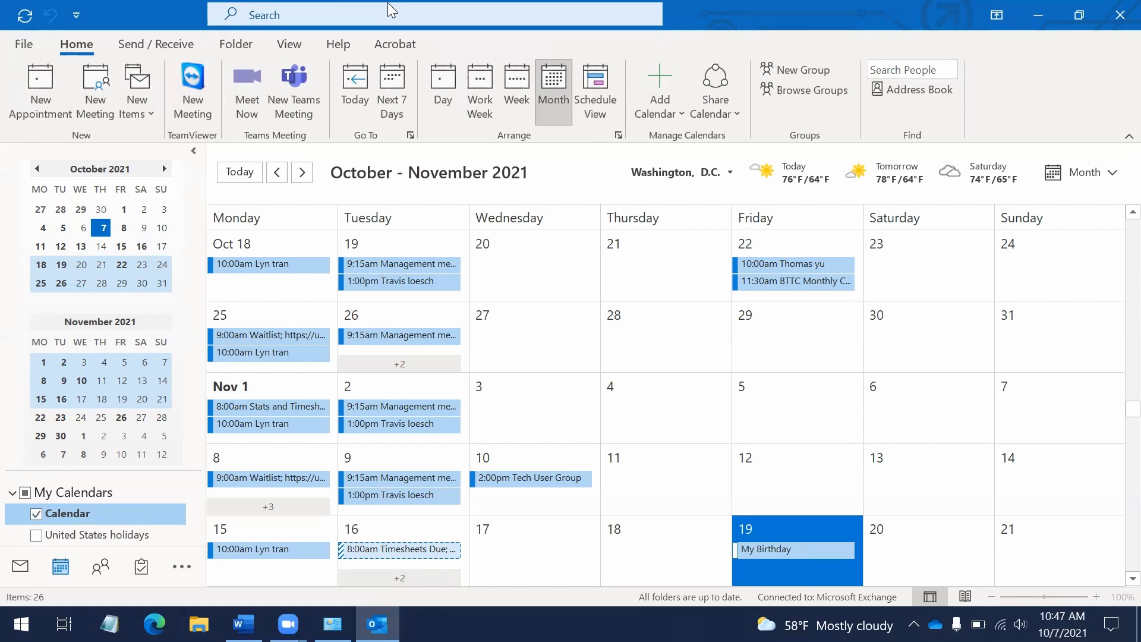
pyautogui.press('Tab')
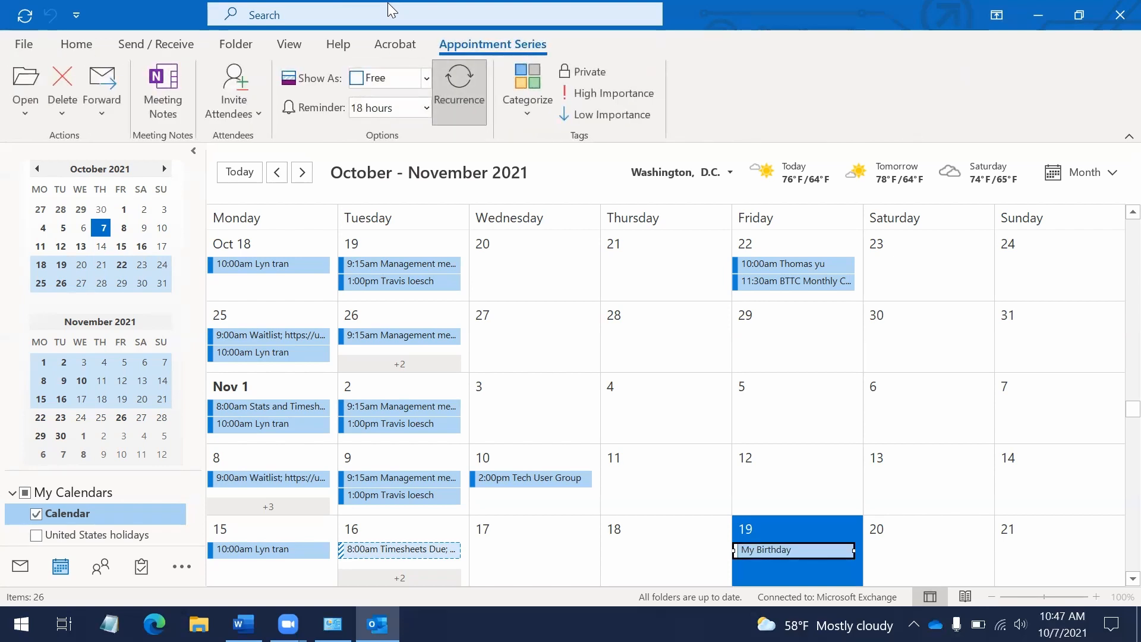
pyautogui.press('Delete')
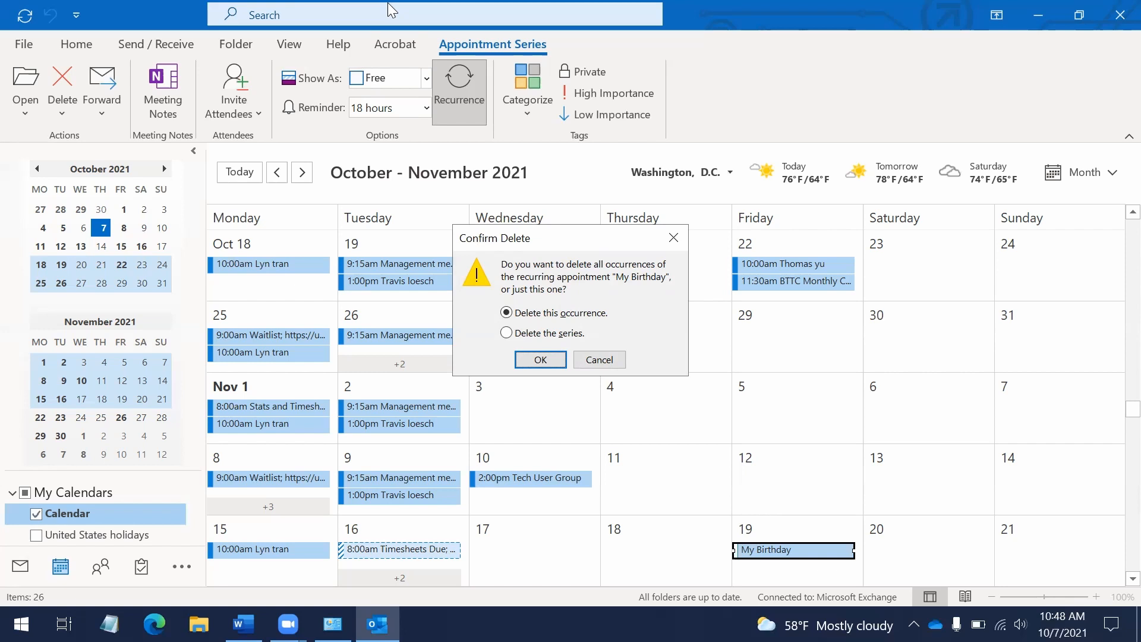
# Choose 'Delete the series' in Confirm Delete and confirm with OK
pyautogui.press('Tab')
pyautogui.press('Tab')
pyautogui.press('Down')
pyautogui.press('Tab')
pyautogui.press('Return')
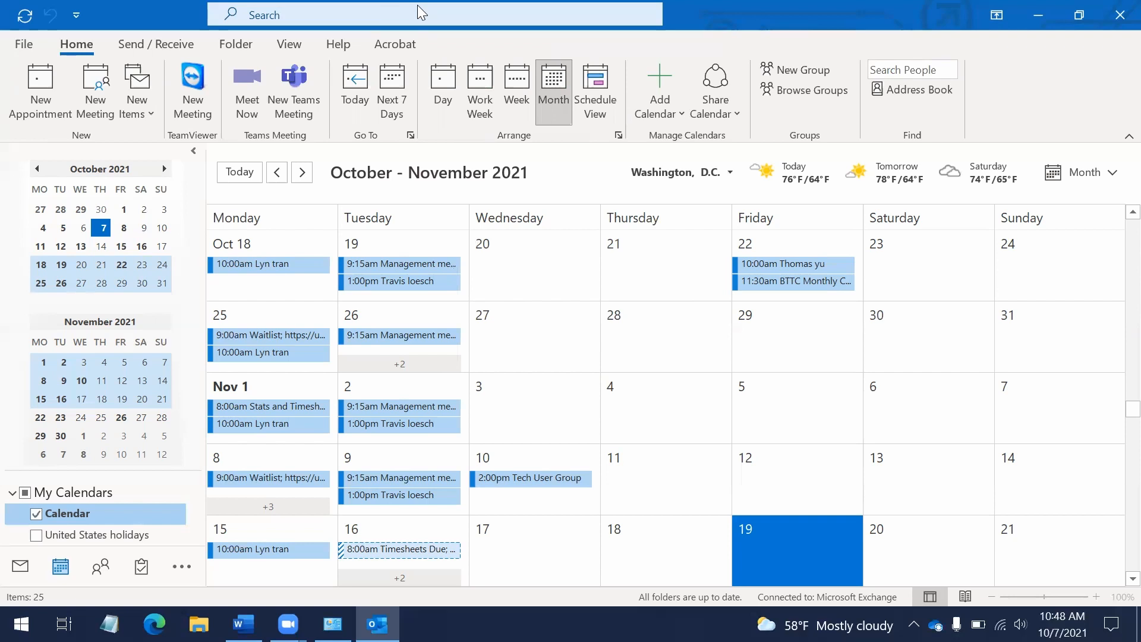
# Browse the ribbon tabs, cancel the stray new appointment, and switch to People with Ctrl+3
pyautogui.press('alt')
pyautogui.press('Right')
pyautogui.press('Right')
pyautogui.press('Right')
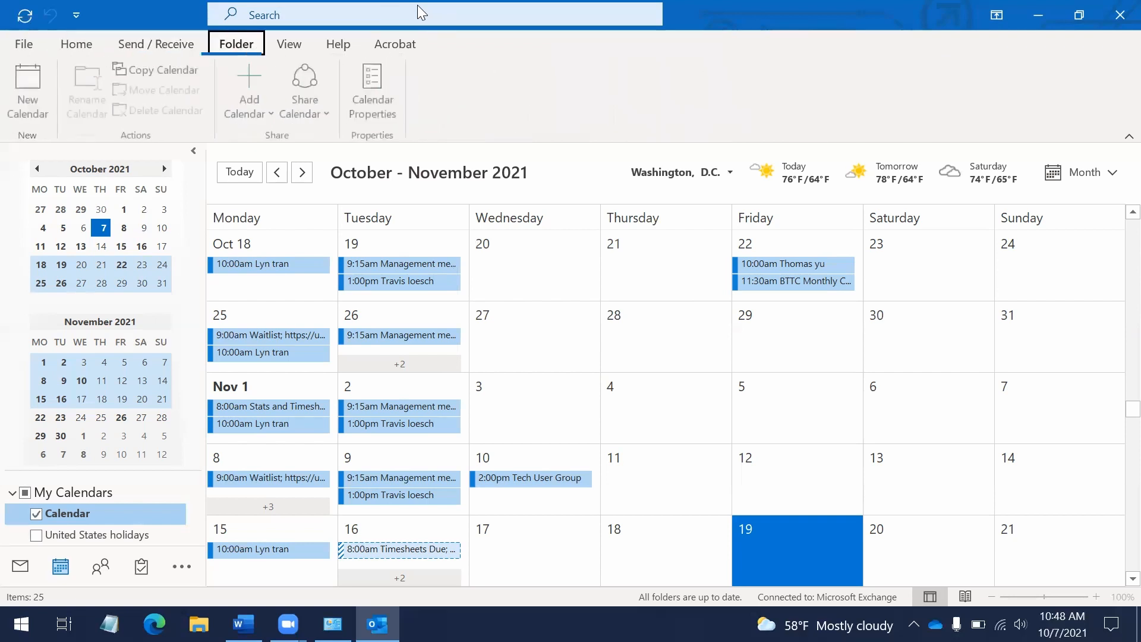
pyautogui.press('Left')
pyautogui.press('Left')
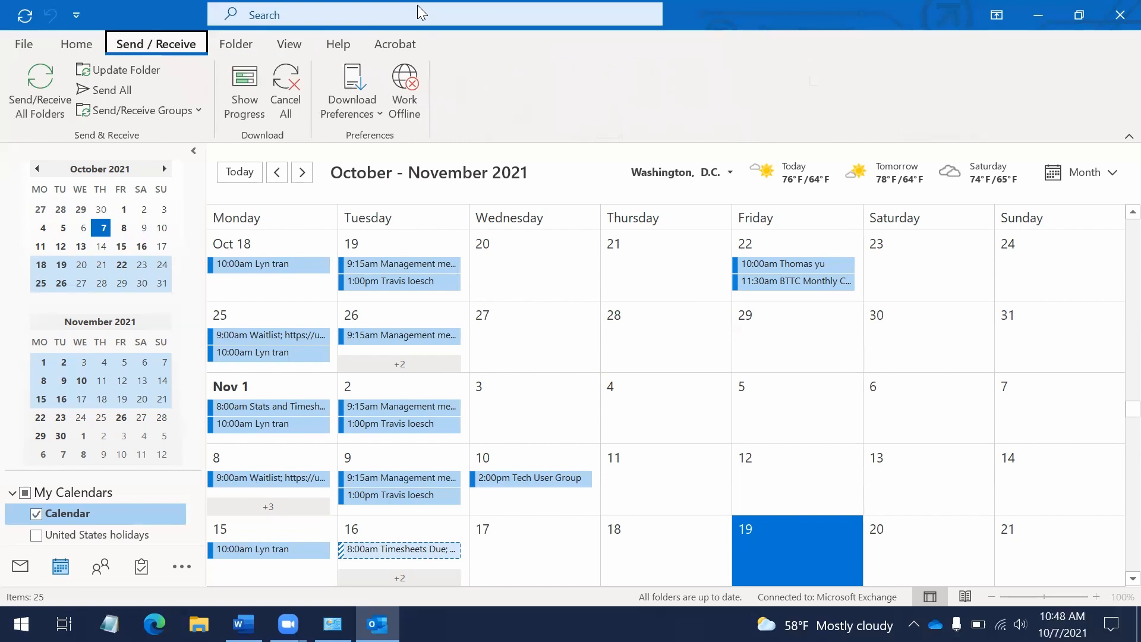
pyautogui.press('Escape')
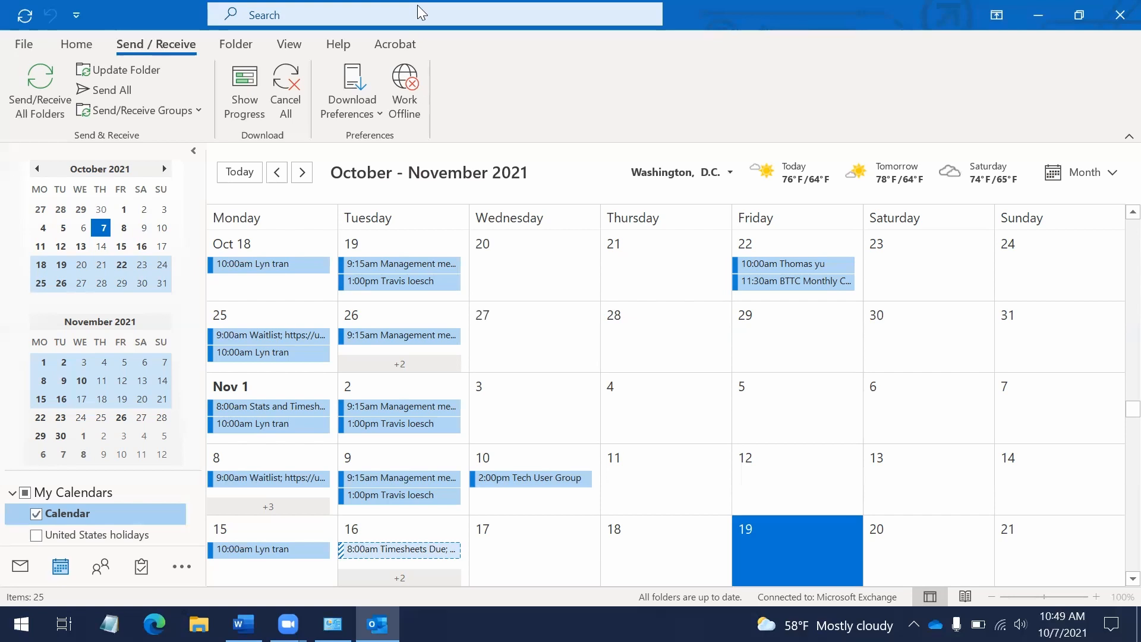
pyautogui.write('.3')
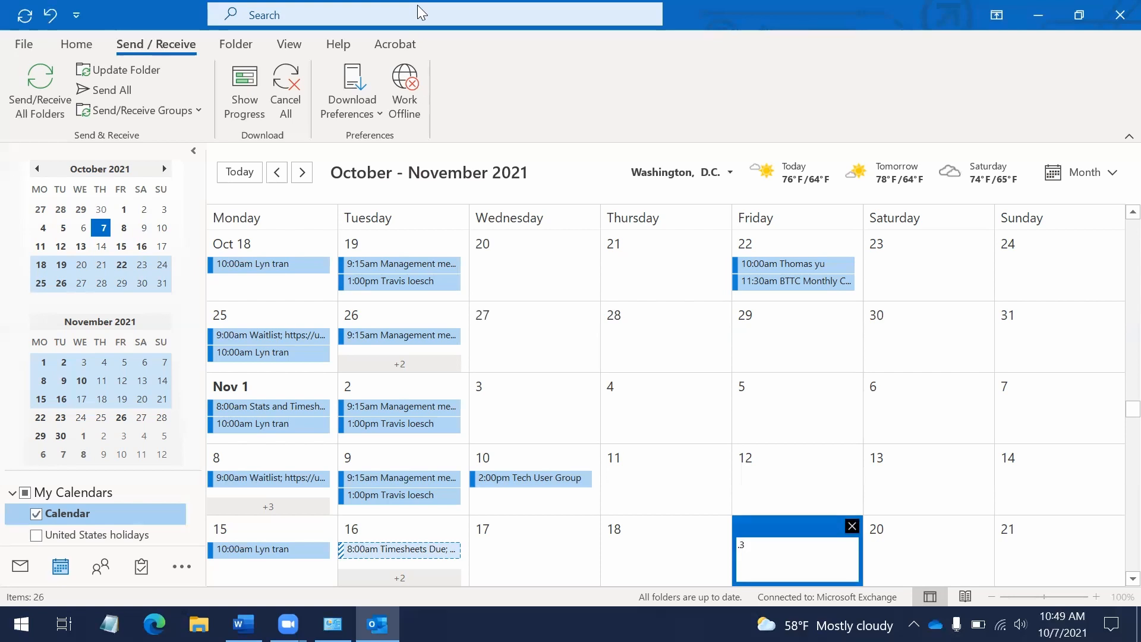
pyautogui.press('Escape')
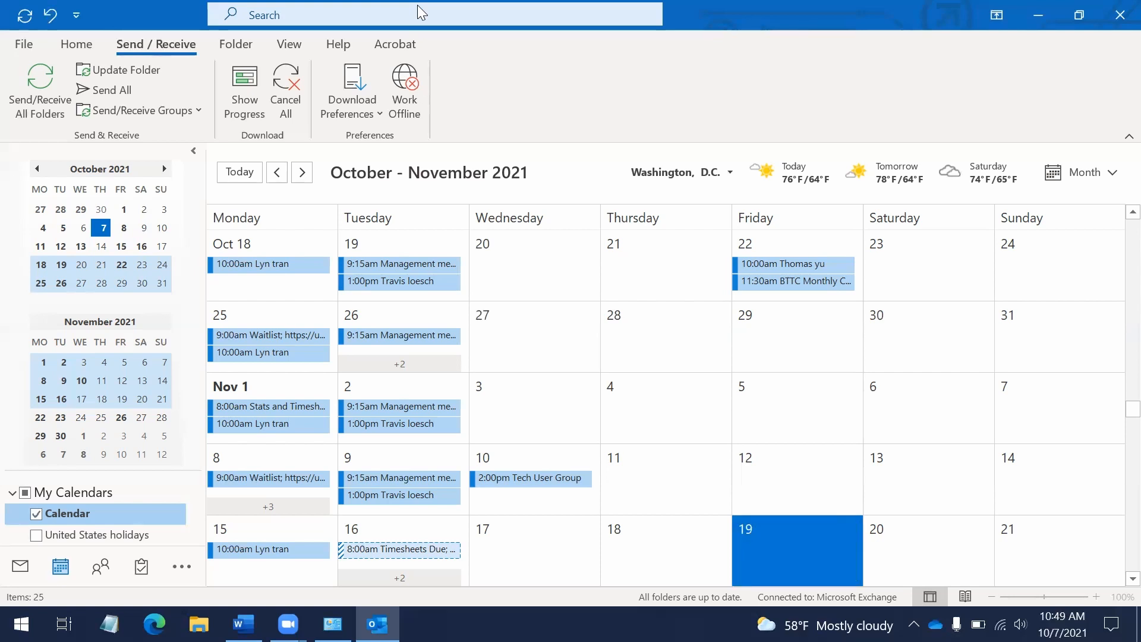
pyautogui.hotkey('ctrl', '3')
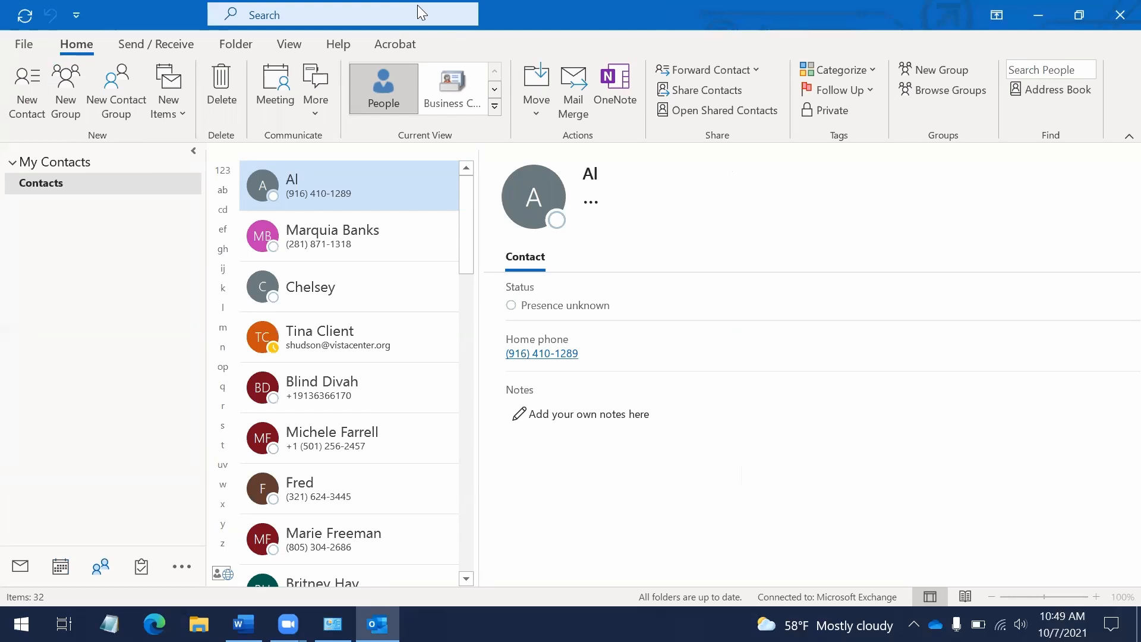
# Browse the contact list, then start a new blank contact with Ctrl+N
pyautogui.press('Down')
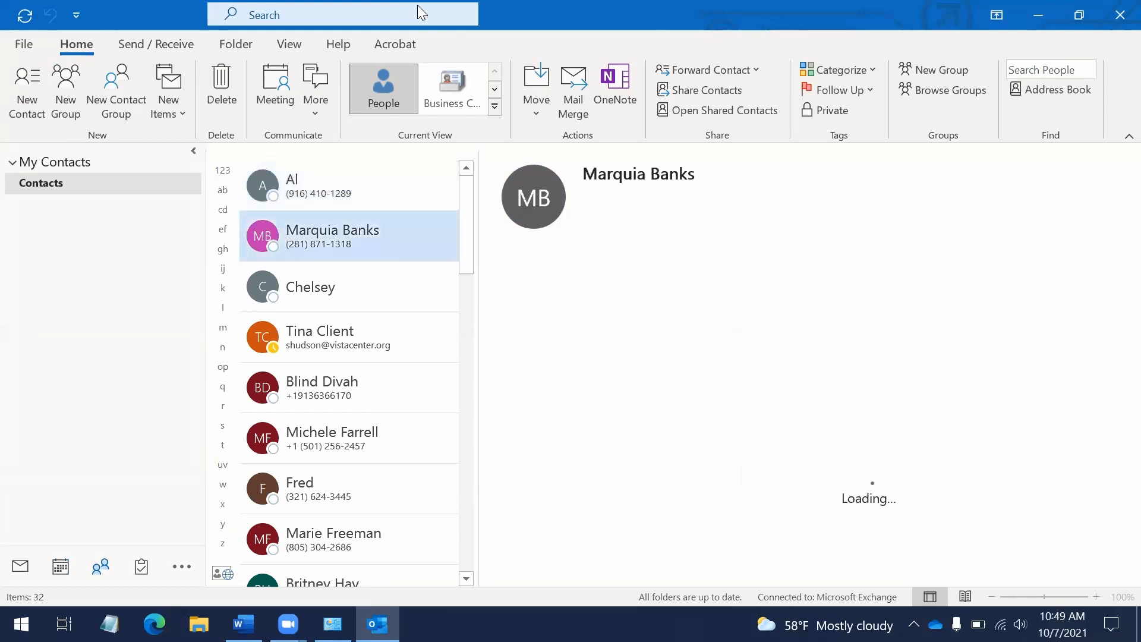
pyautogui.press('Up')
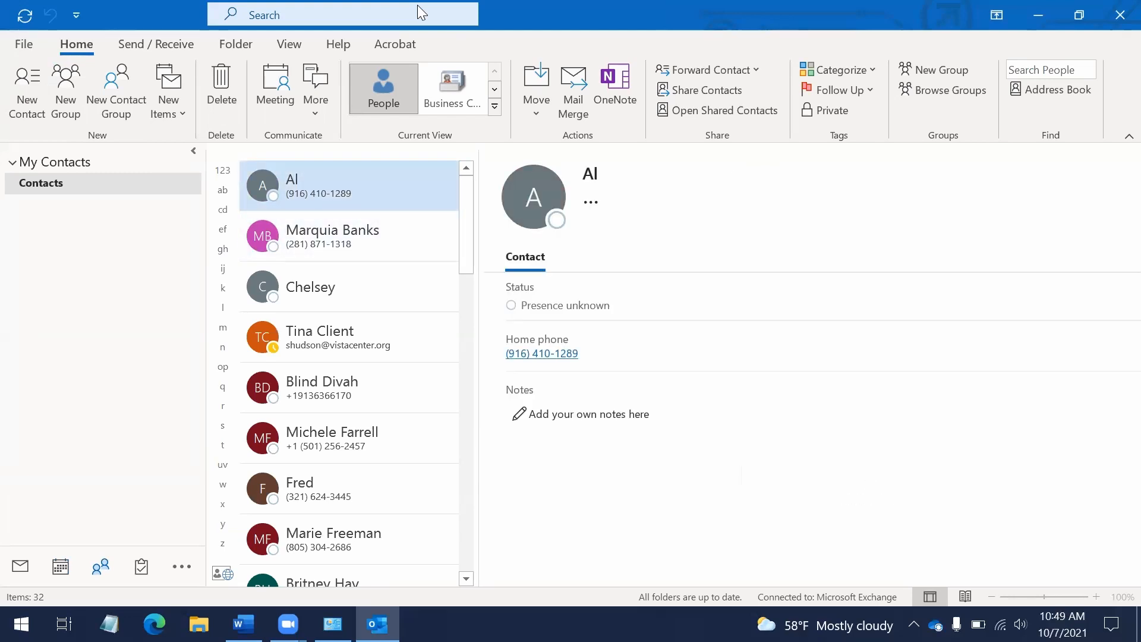
pyautogui.press('Down')
pyautogui.press('Down')
pyautogui.press('Down')
pyautogui.press('Down')
pyautogui.press('Up')
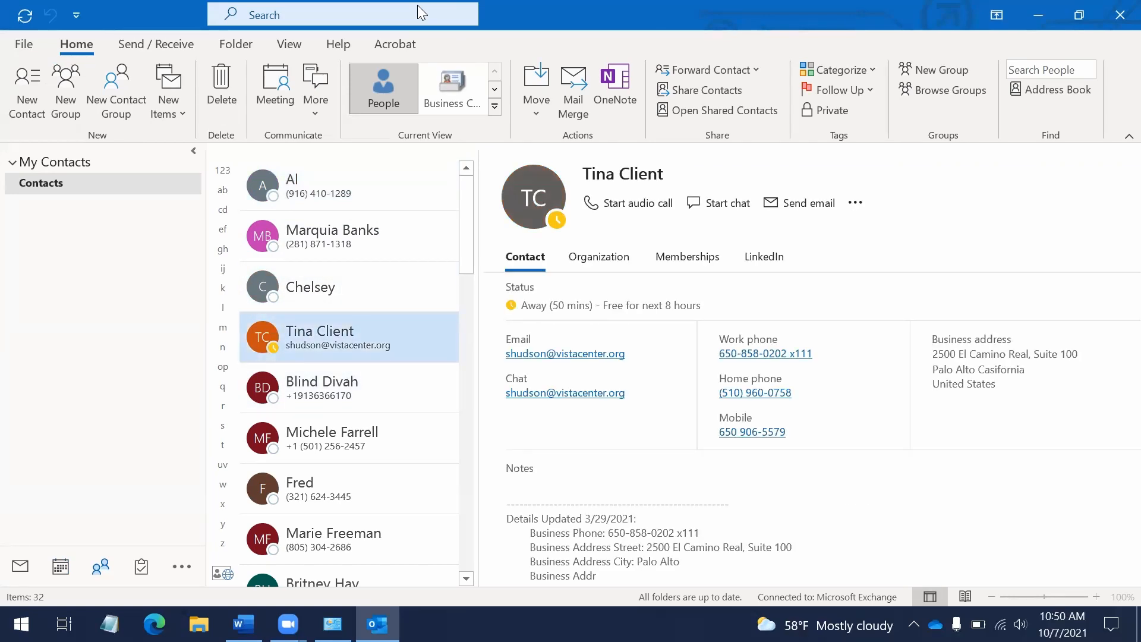
pyautogui.press('Down')
pyautogui.press('Down')
pyautogui.press('Down')
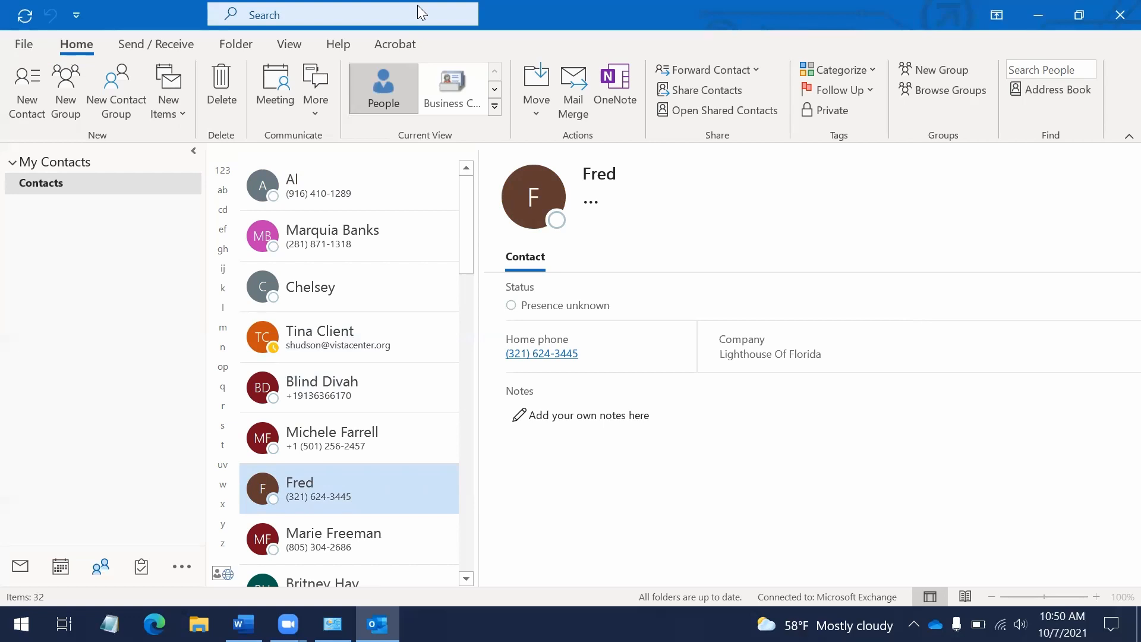
pyautogui.press('alt')
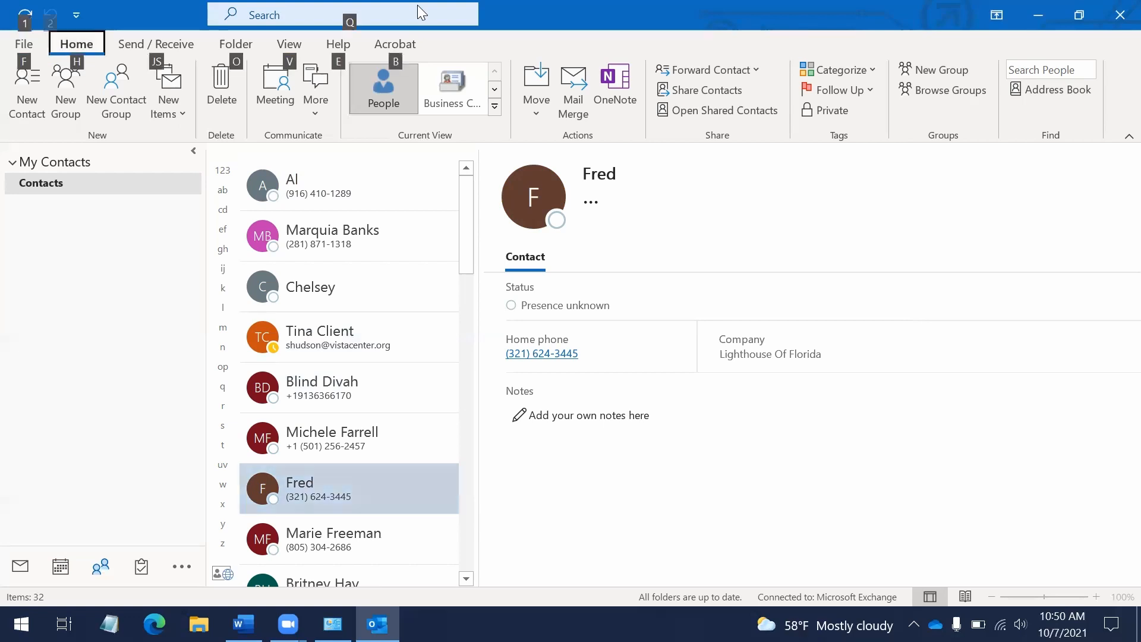
pyautogui.press('alt')
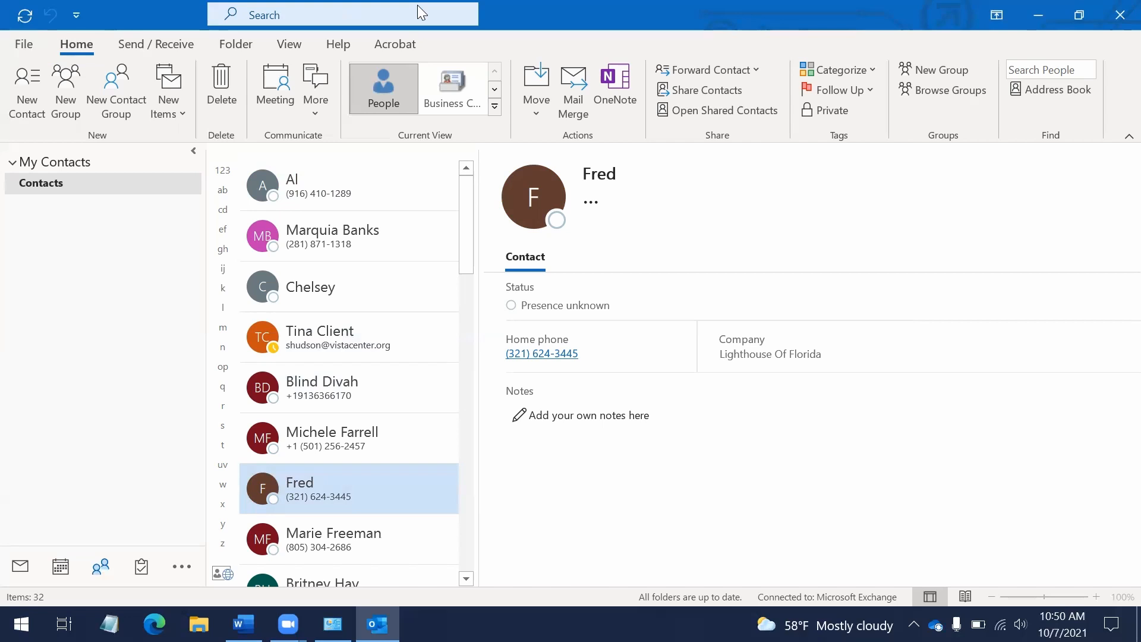
pyautogui.hotkey('ctrl', 'n')
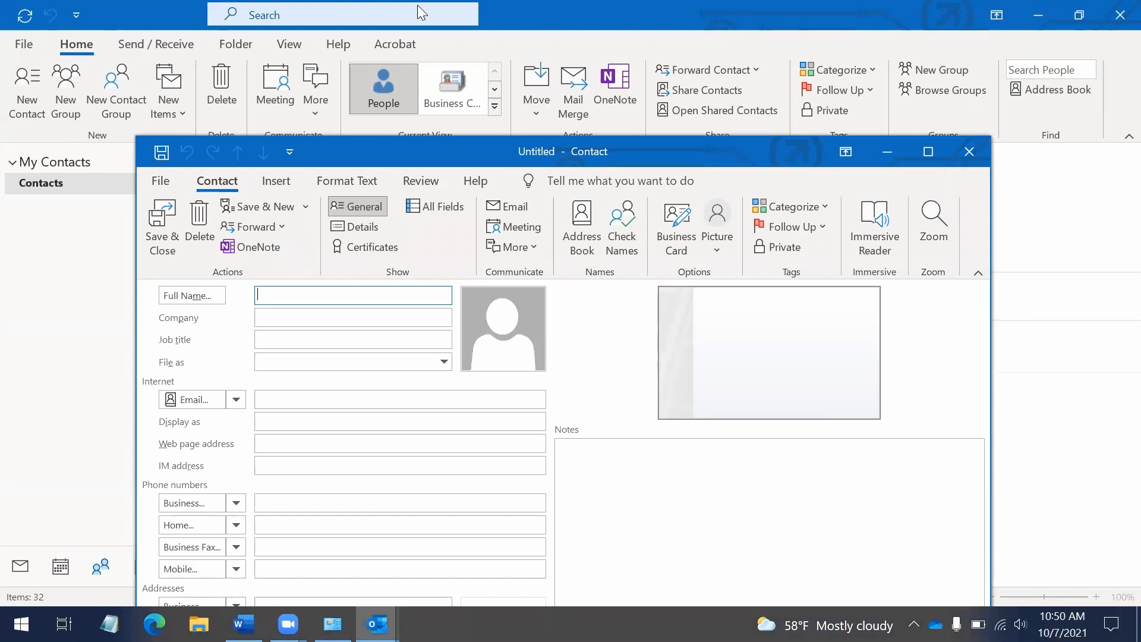
# Enter the contact's name, title 'Vista Center for the bLind' and last name, then accept
pyautogui.write('son')
pyautogui.press('Tab')
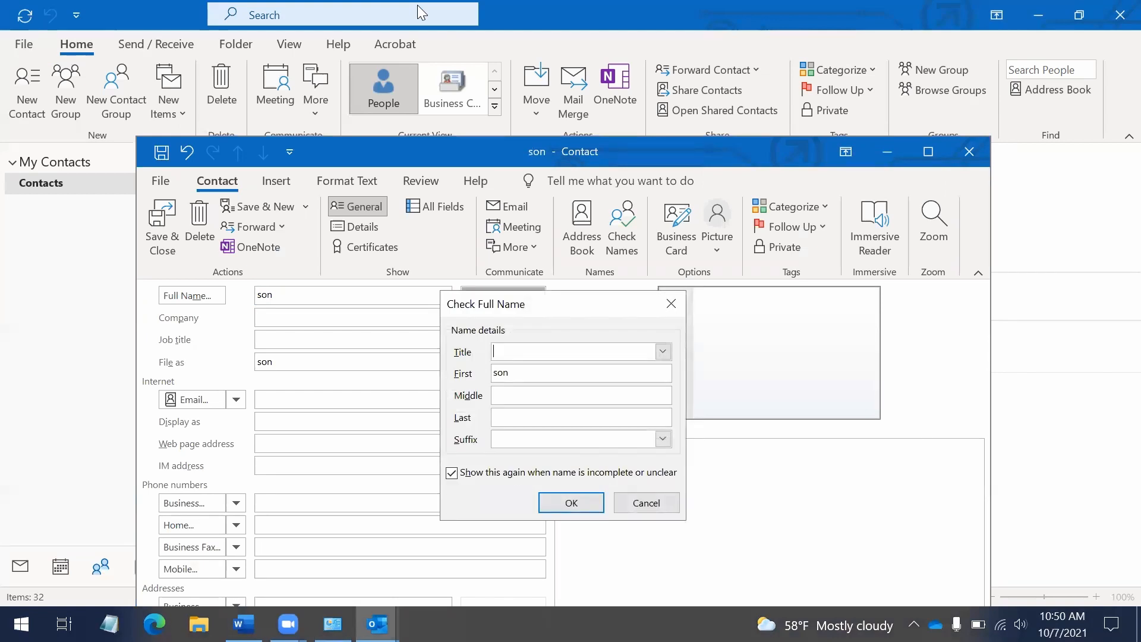
pyautogui.write('Vista Cwenter')
pyautogui.press('BackSpace')
pyautogui.press('BackSpace')
pyautogui.press('BackSpace')
pyautogui.press('BackSpace')
pyautogui.press('BackSpace')
pyautogui.press('BackSpace')
pyautogui.write('enter for t')
pyautogui.write('he bLind')
pyautogui.write('Kim')
pyautogui.press('Tab')
pyautogui.press('Tab')
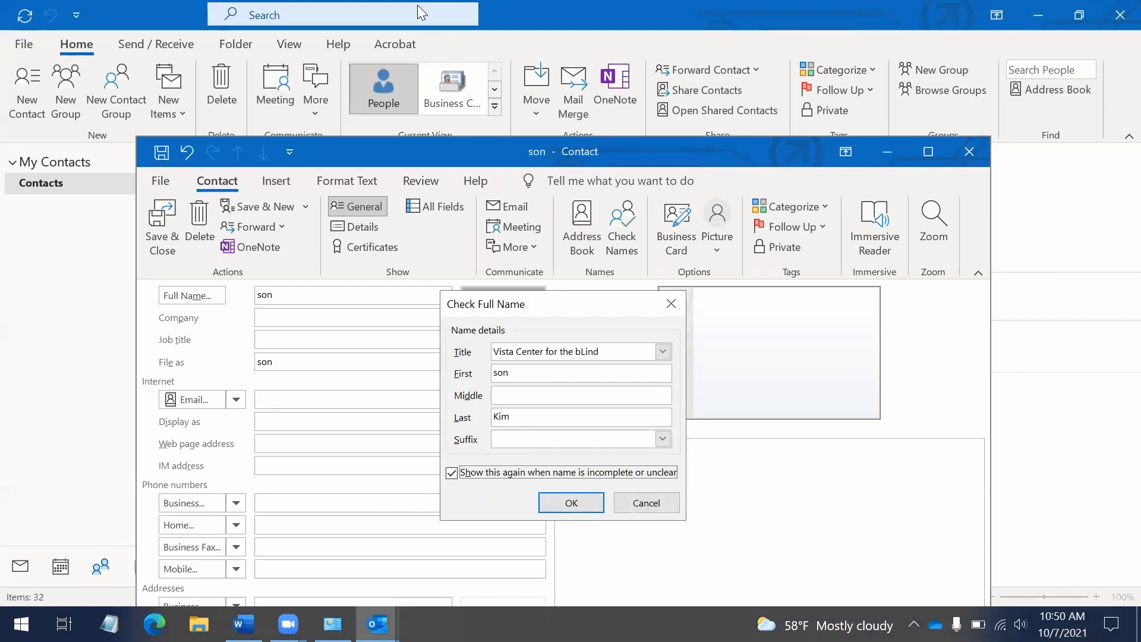
pyautogui.press('Tab')
pyautogui.press('Tab')
pyautogui.press('Tab')
pyautogui.press('Tab')
pyautogui.hotkey('shift', 'Tab')
pyautogui.hotkey('shift', 'Tab')
pyautogui.hotkey('shift', 'Tab')
pyautogui.hotkey('shift', 'Tab')
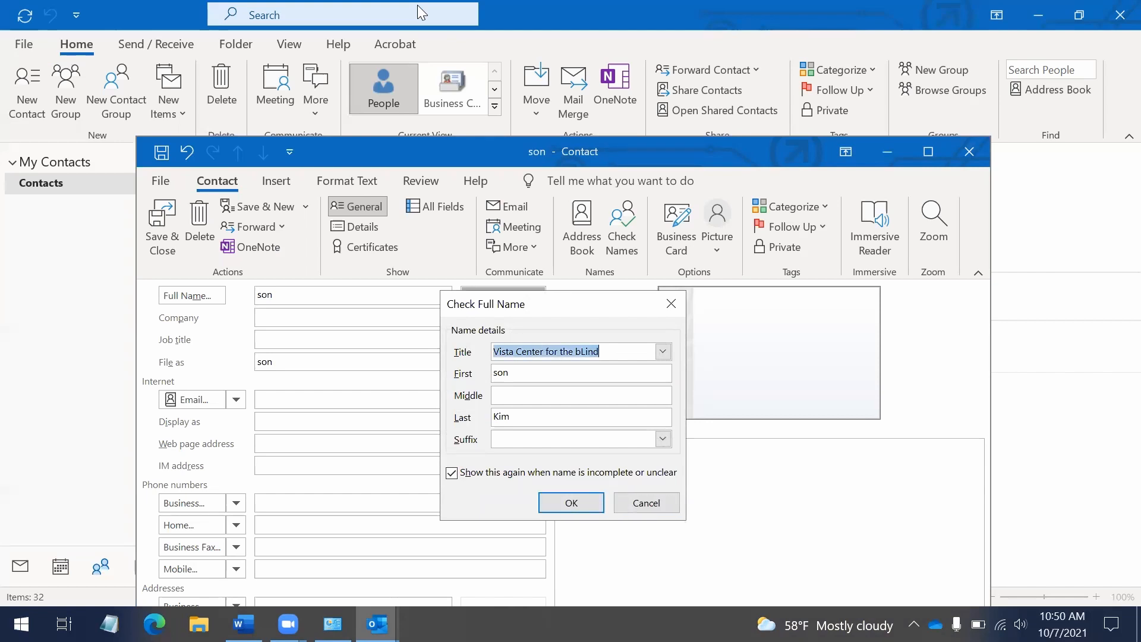
pyautogui.hotkey('shift', 'Tab')
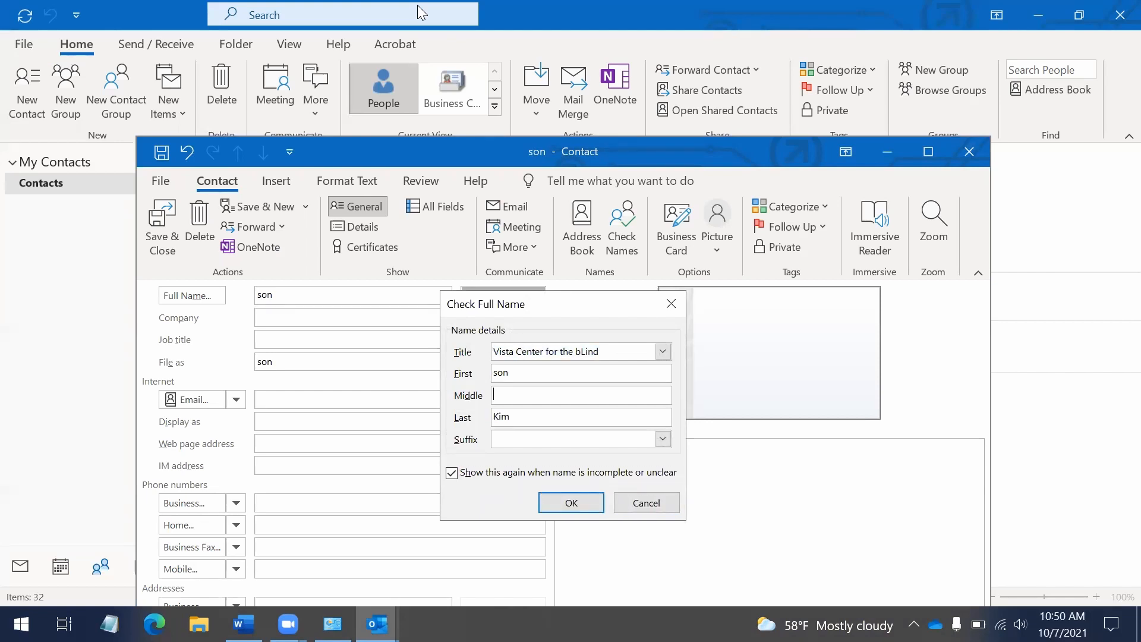
pyautogui.hotkey('shift', 'Tab')
pyautogui.hotkey('shift', 'Tab')
pyautogui.hotkey('shift', 'Tab')
pyautogui.hotkey('shift', 'Tab')
pyautogui.press('Return')
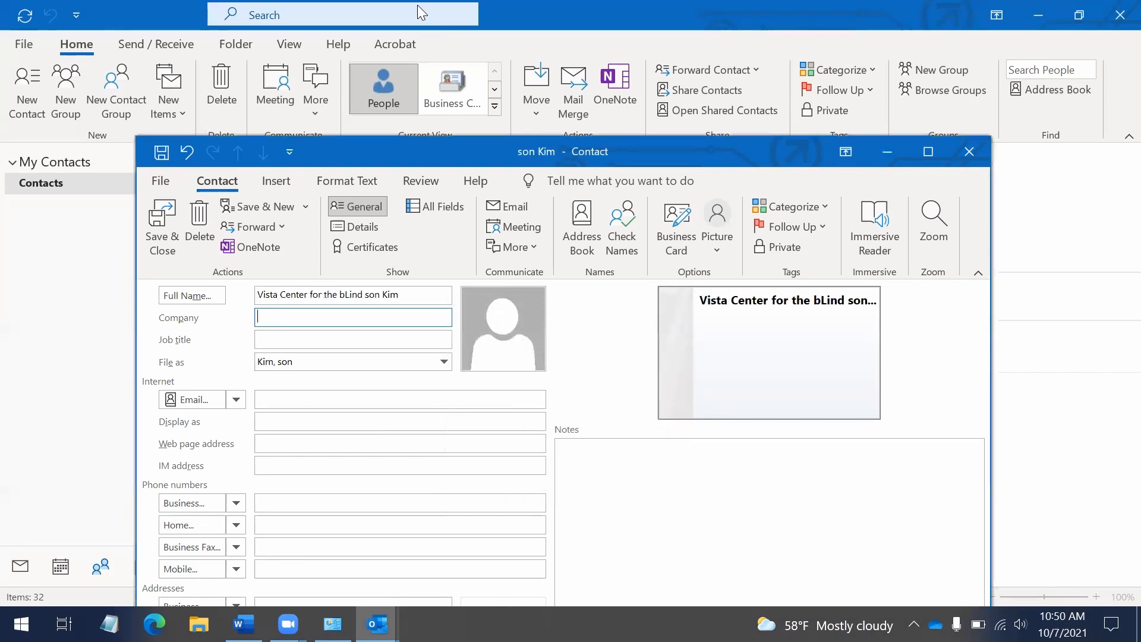
# Move through the contact's fields from company and full name down to the phone numbers
pyautogui.press('Tab')
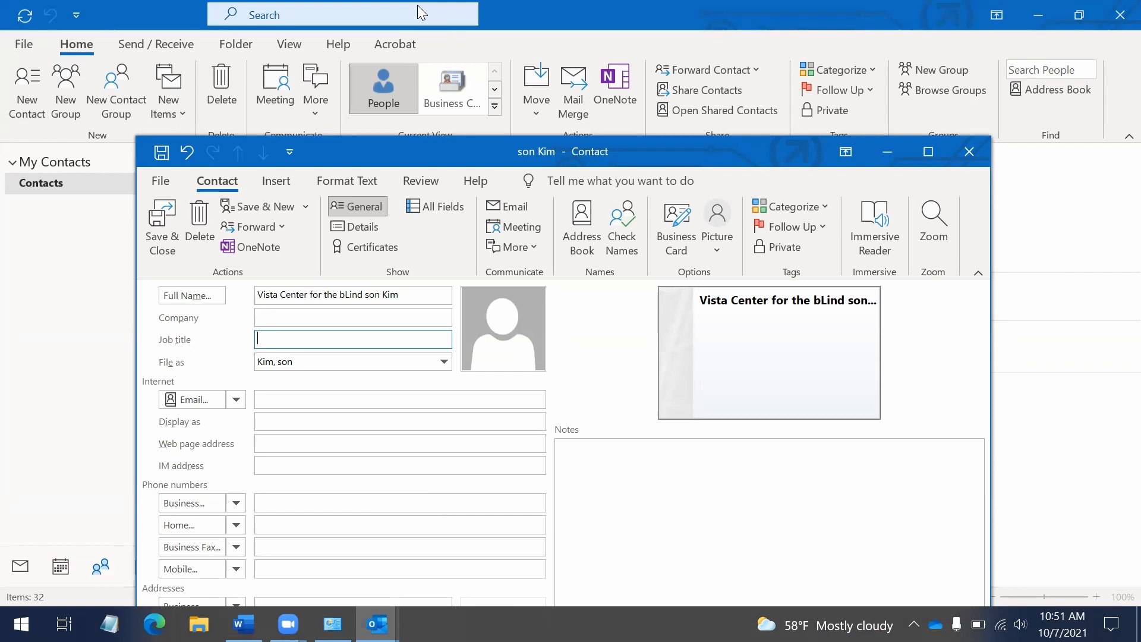
pyautogui.hotkey('shift', 'Tab')
pyautogui.hotkey('shift', 'Tab')
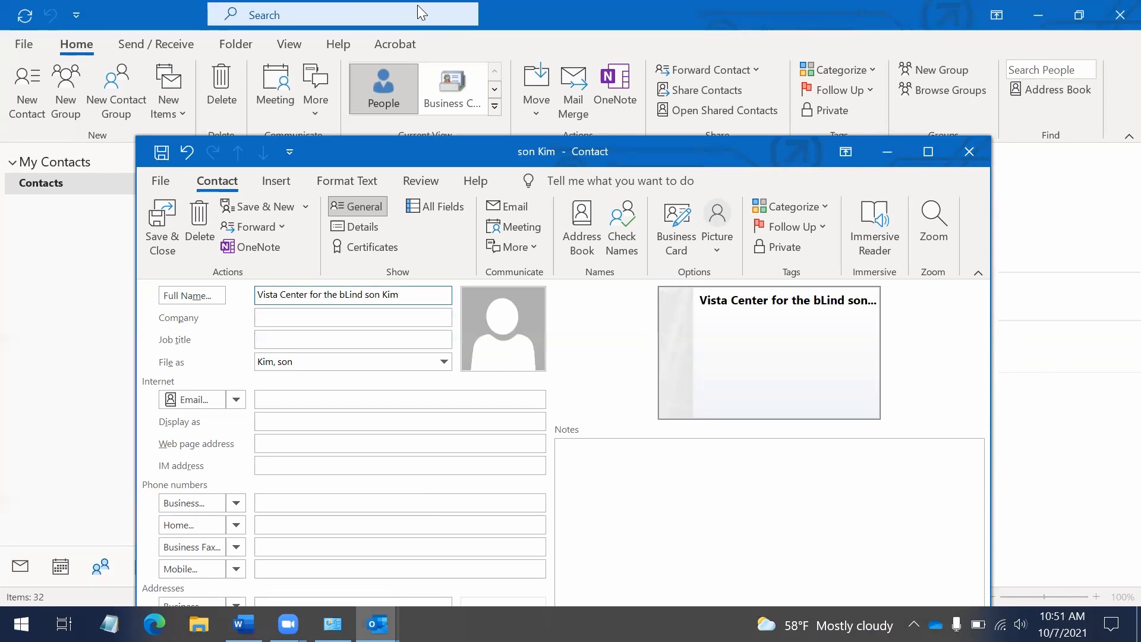
pyautogui.hotkey('shift', 'Tab')
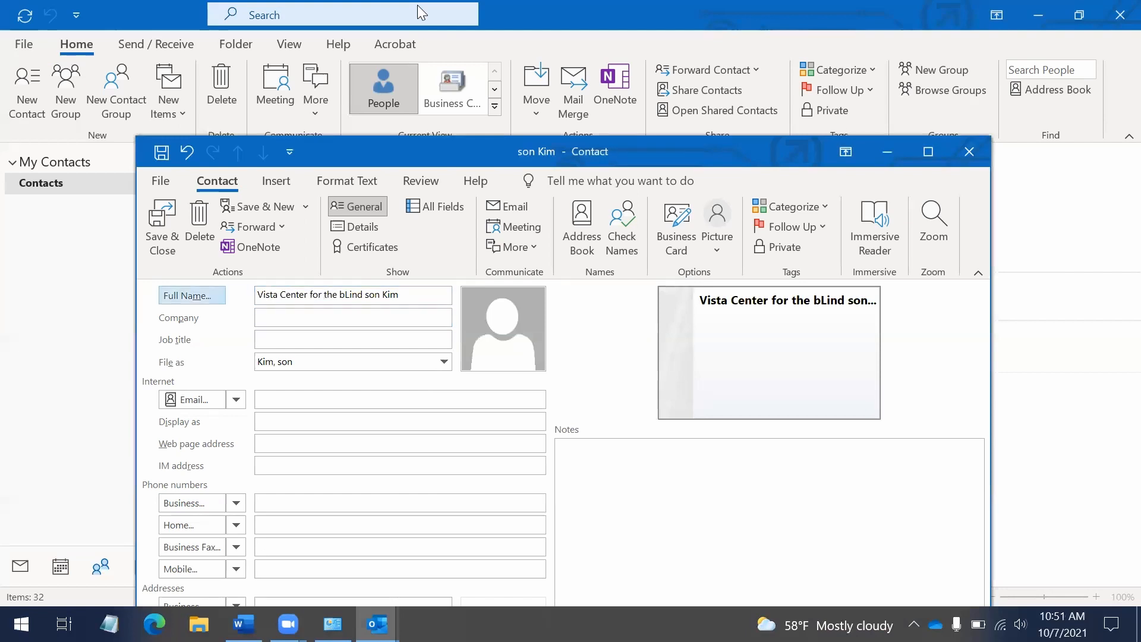
pyautogui.press('Tab')
pyautogui.press('BackSpace')
pyautogui.press('BackSpace')
pyautogui.press('BackSpace')
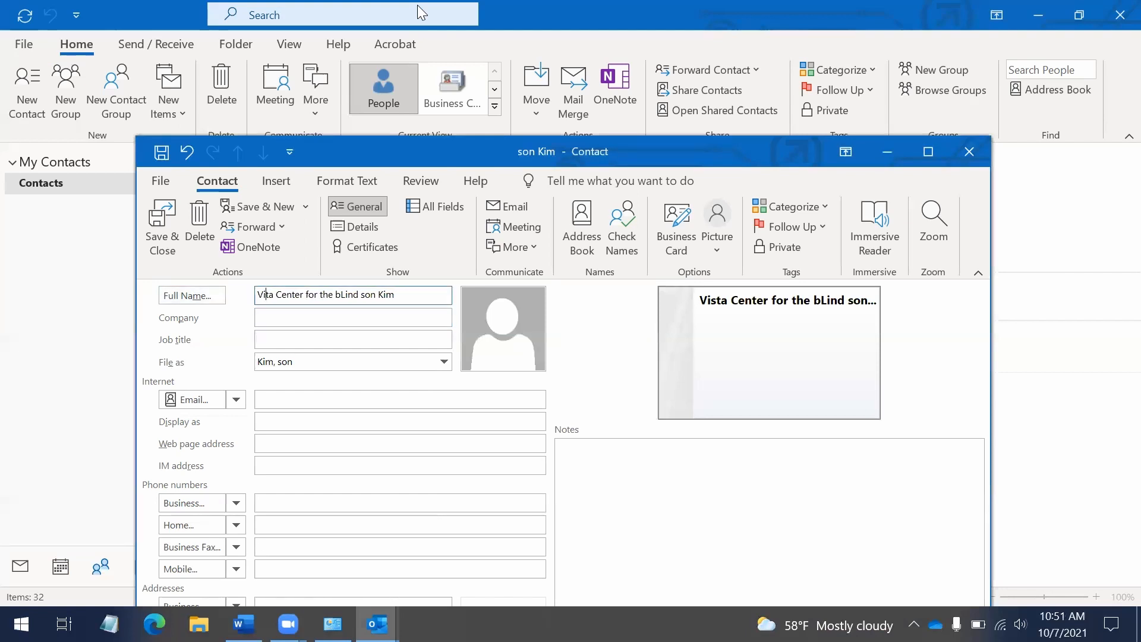
pyautogui.press('Tab')
pyautogui.press('Tab')
pyautogui.press('Tab')
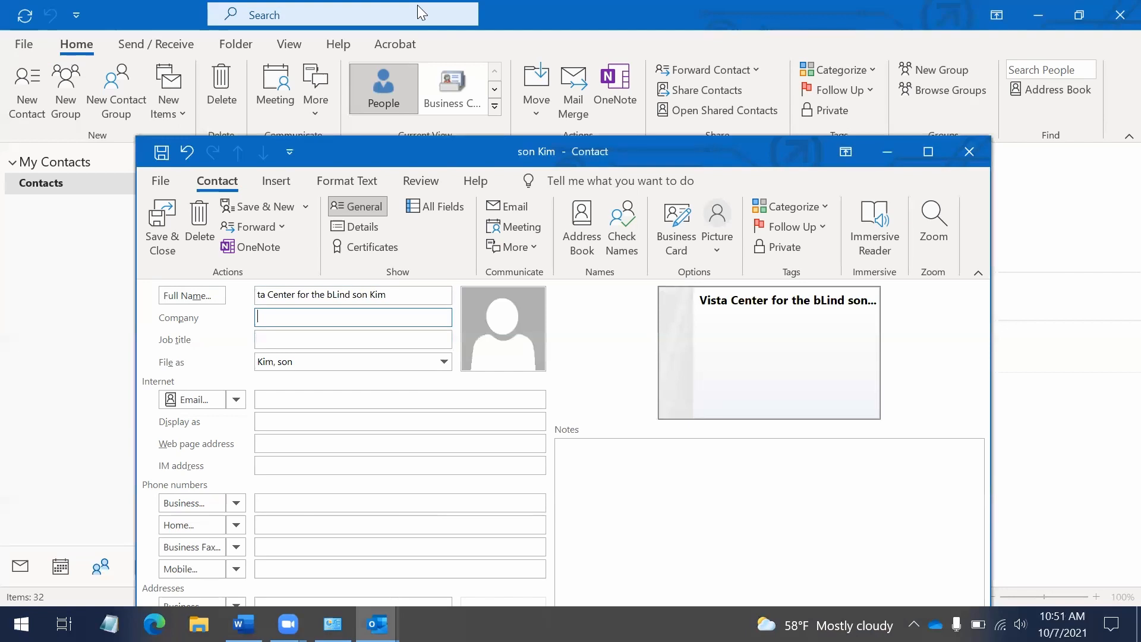
pyautogui.press('Tab')
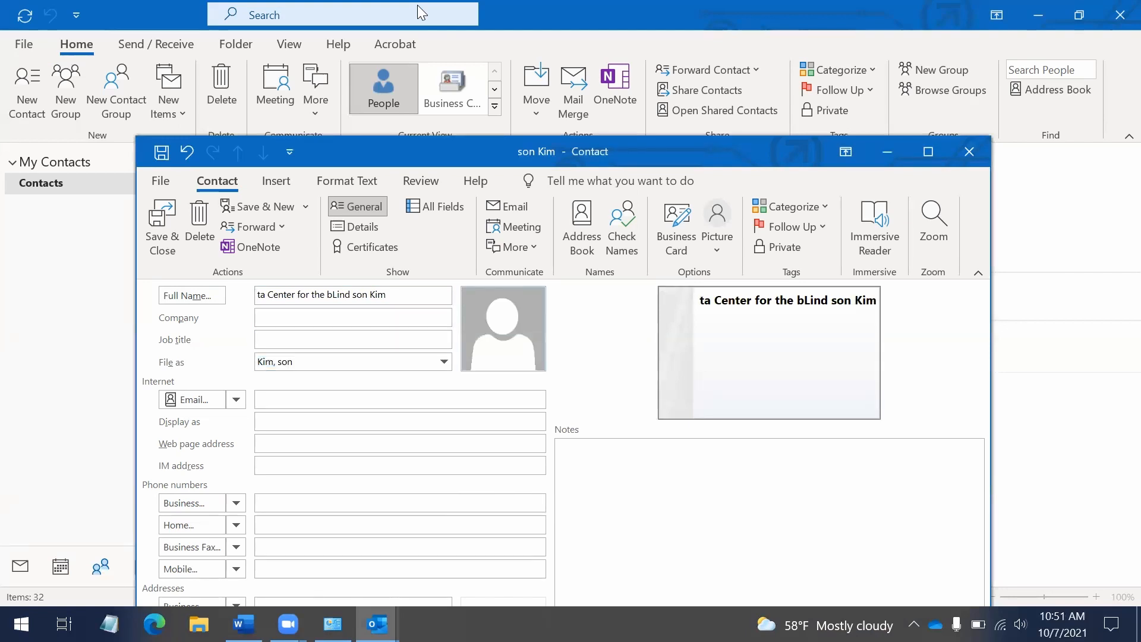
pyautogui.press('Tab')
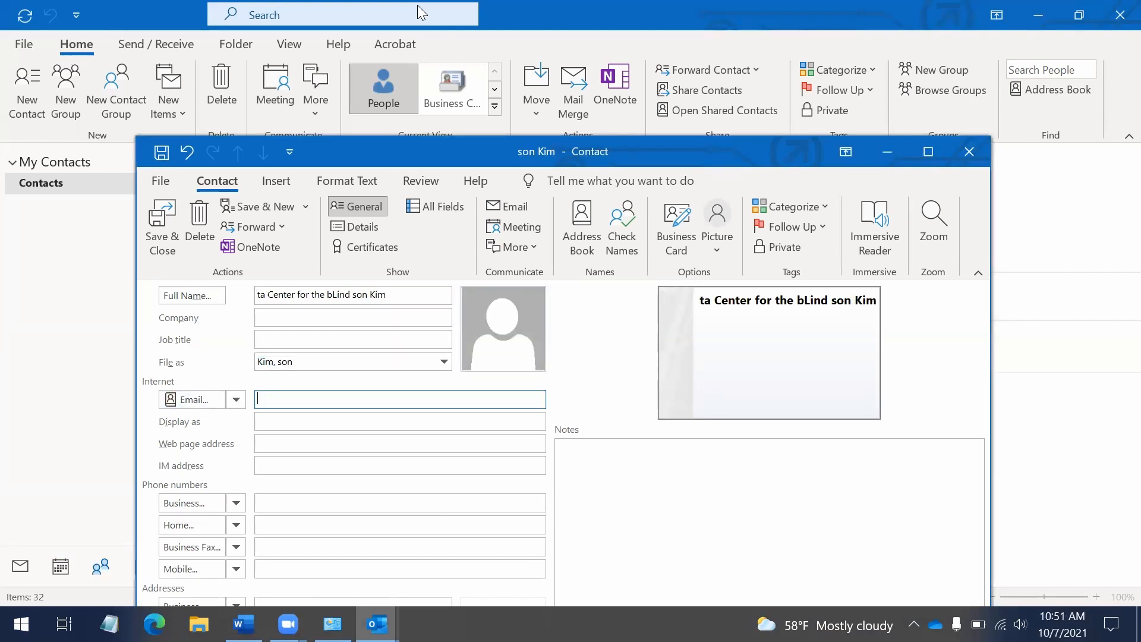
pyautogui.press('Tab')
pyautogui.press('Tab')
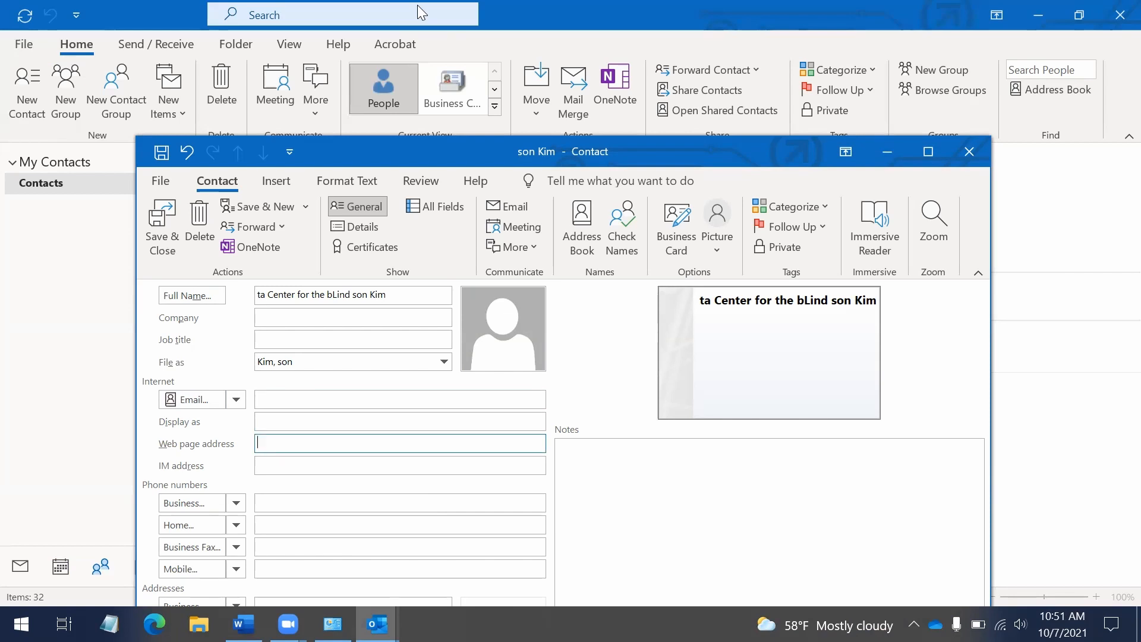
pyautogui.press('Tab')
pyautogui.press('Tab')
pyautogui.press('Tab')
pyautogui.press('Tab')
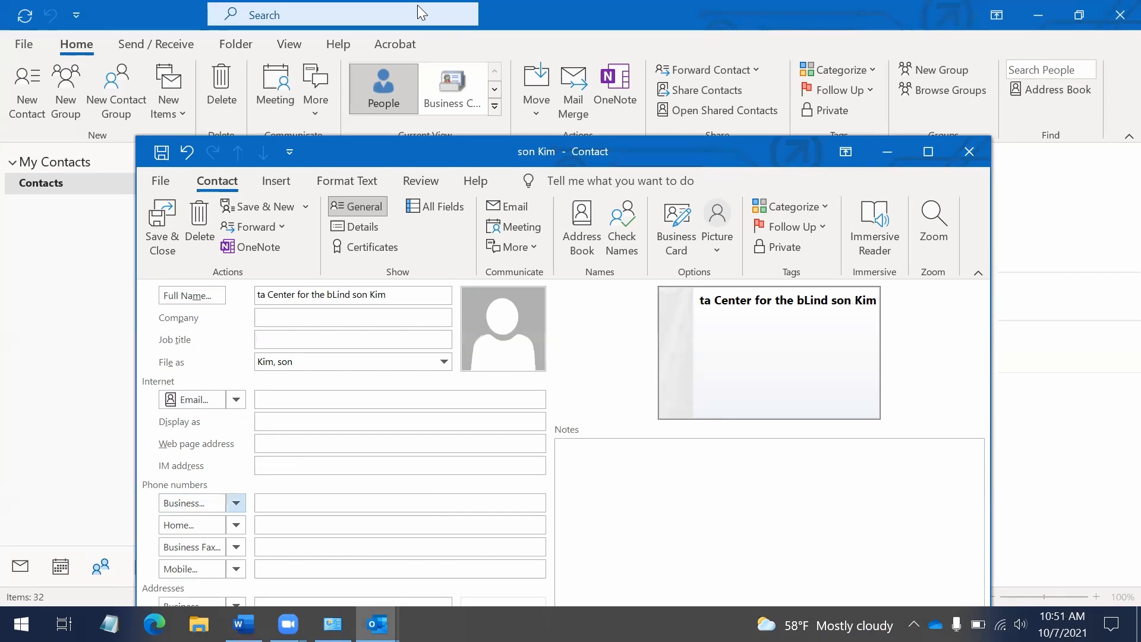
pyautogui.press('Tab')
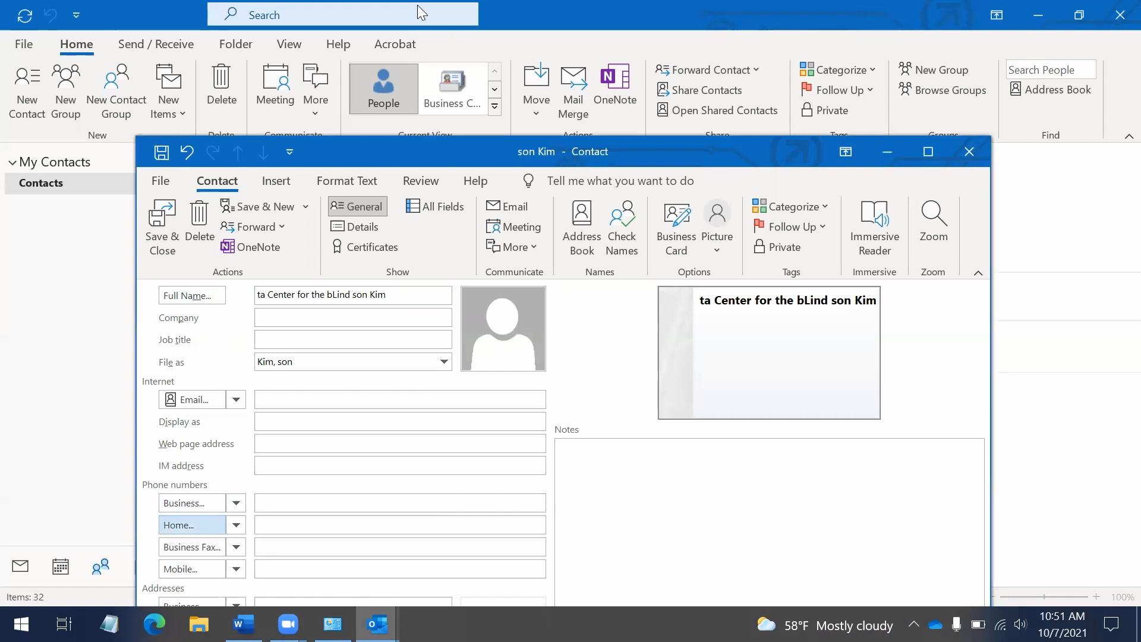
pyautogui.hotkey('shift', 'Tab')
pyautogui.press('Tab')
pyautogui.press('Tab')
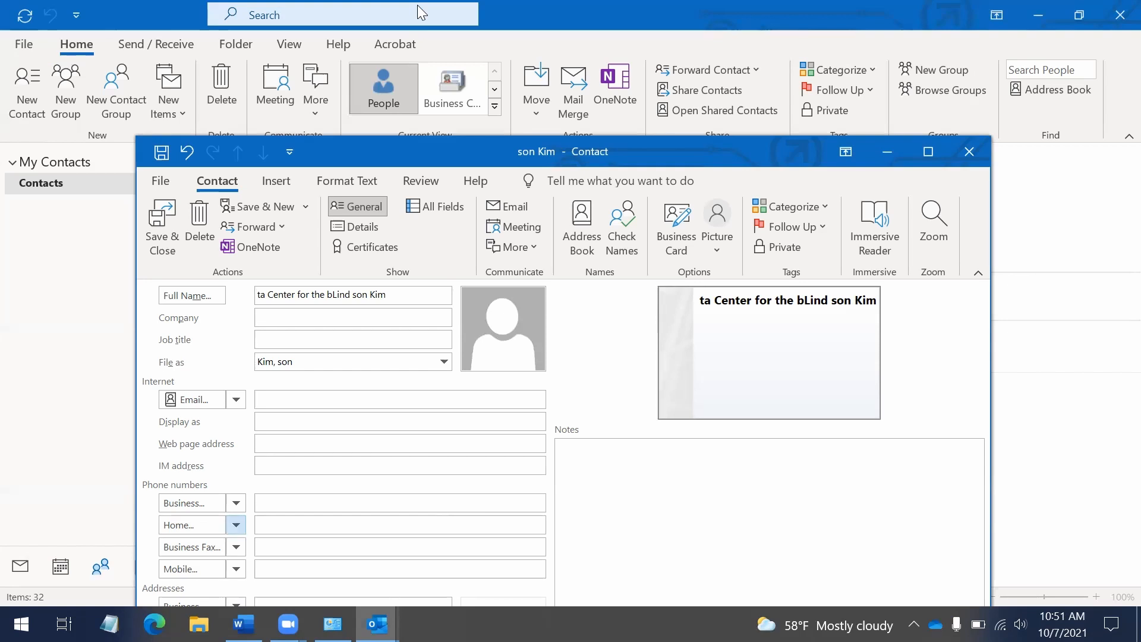
# Close the new contact and choose not to save the changes
pyautogui.press('Escape')
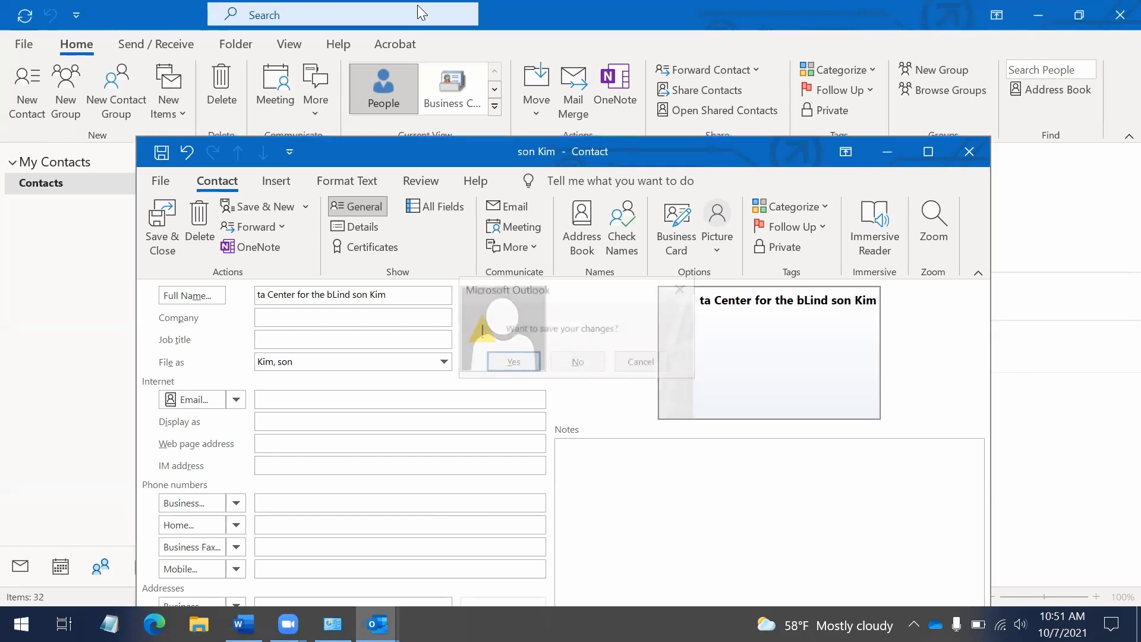
pyautogui.press('Tab')
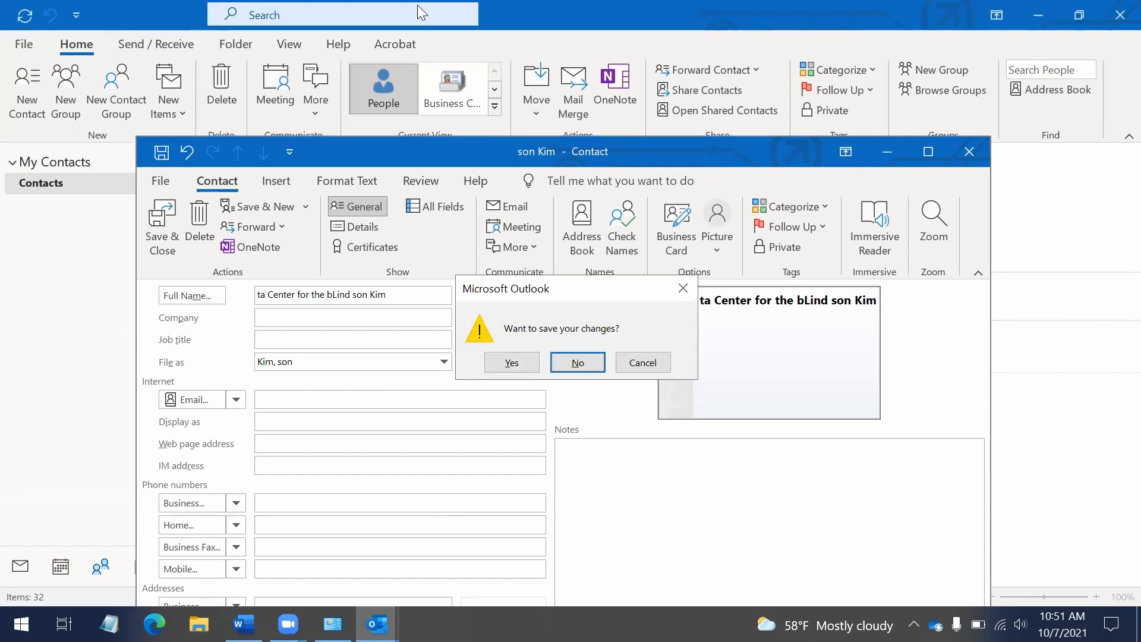
pyautogui.press('Return')
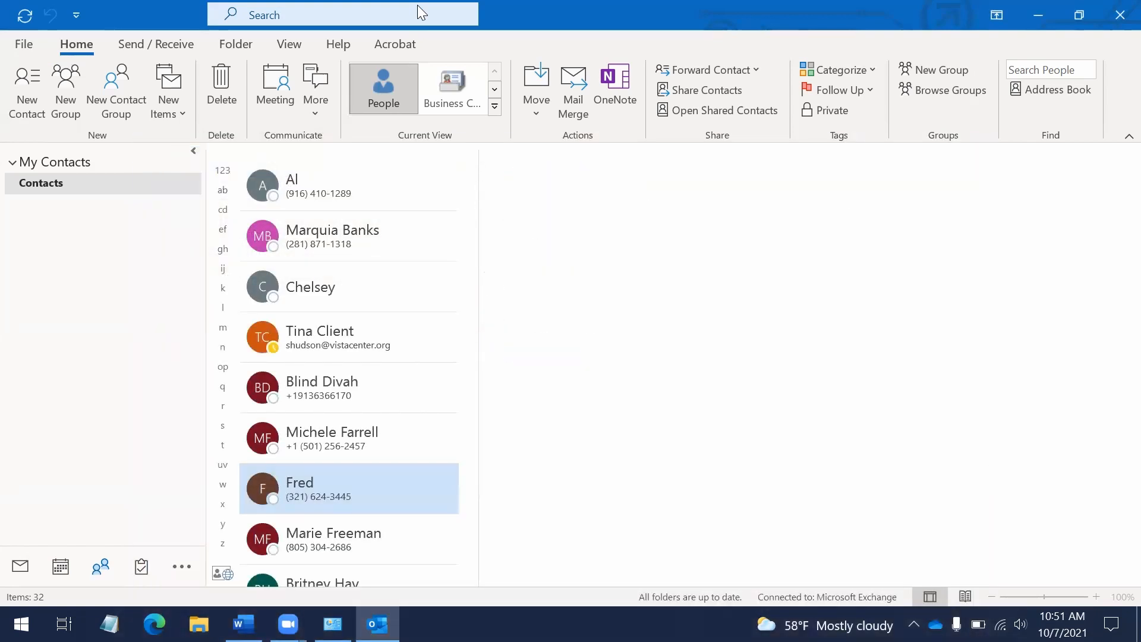
# Switch to the Inbox in Mail view with Ctrl+1
pyautogui.hotkey('ctrl', '1')
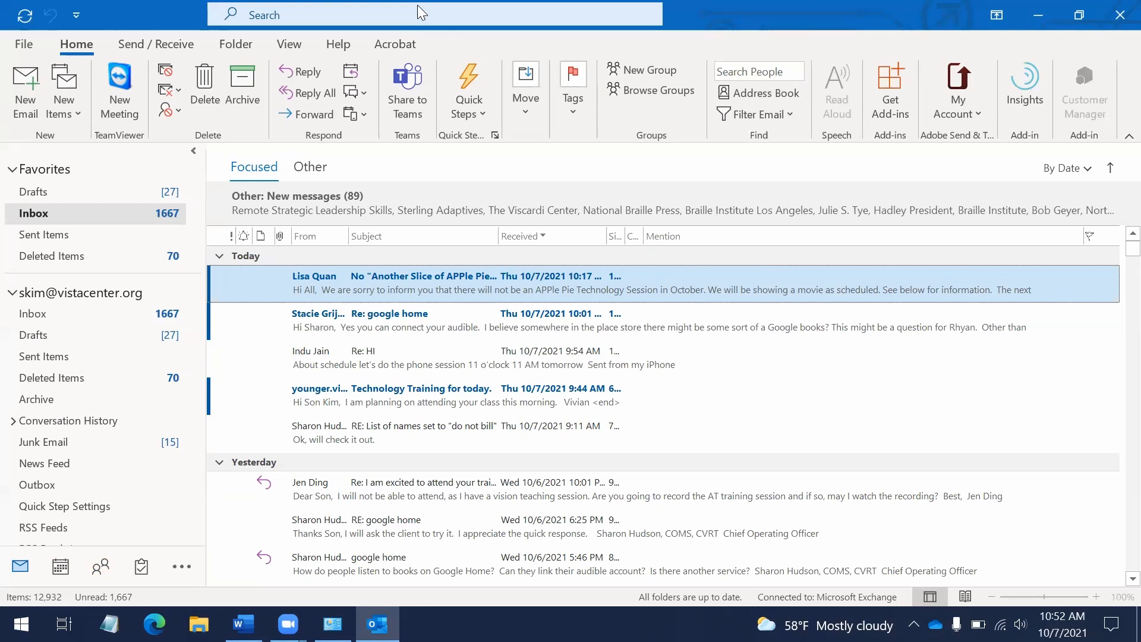
pyautogui.hotkey('ctrl', '4')
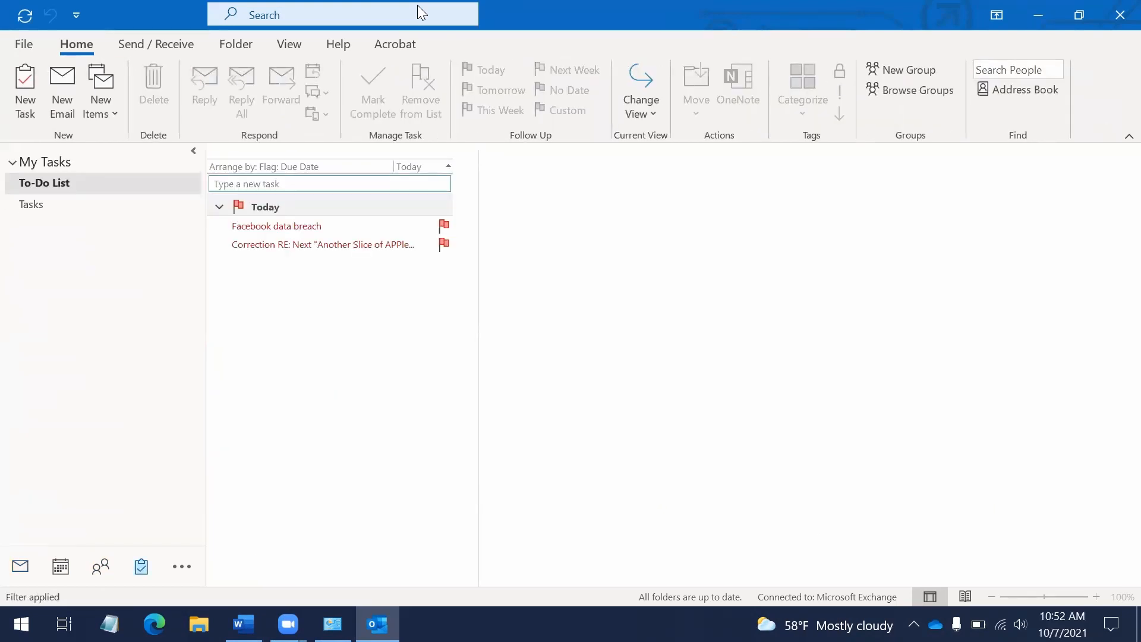
pyautogui.hotkey('ctrl', '1')
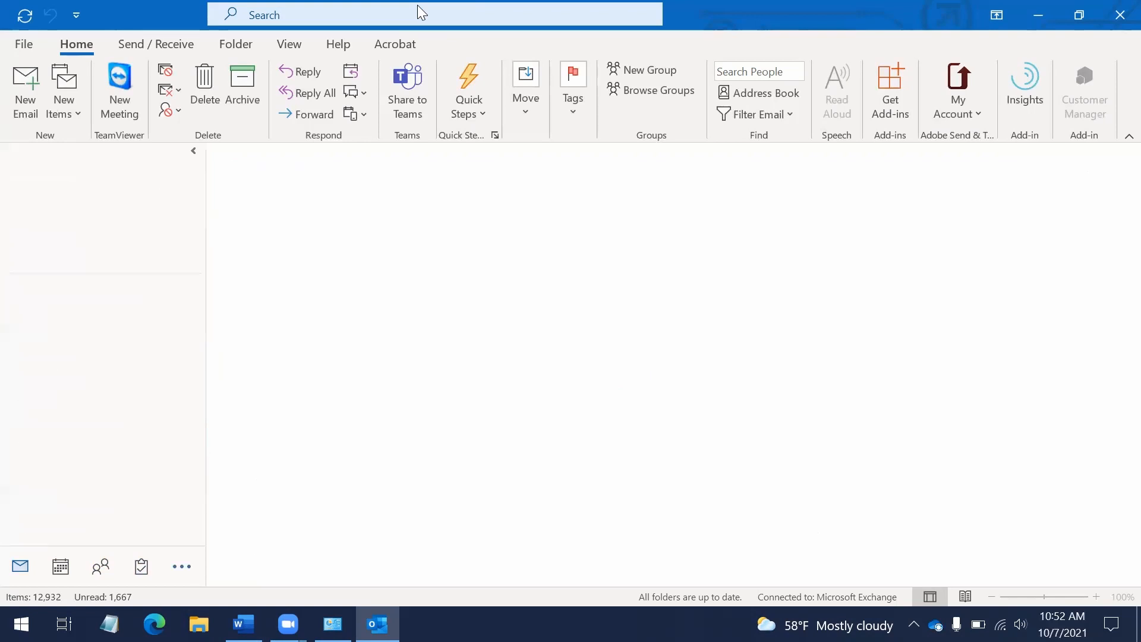
pyautogui.hotkey('ctrl', '5')
pyautogui.hotkey('ctrl', '1')
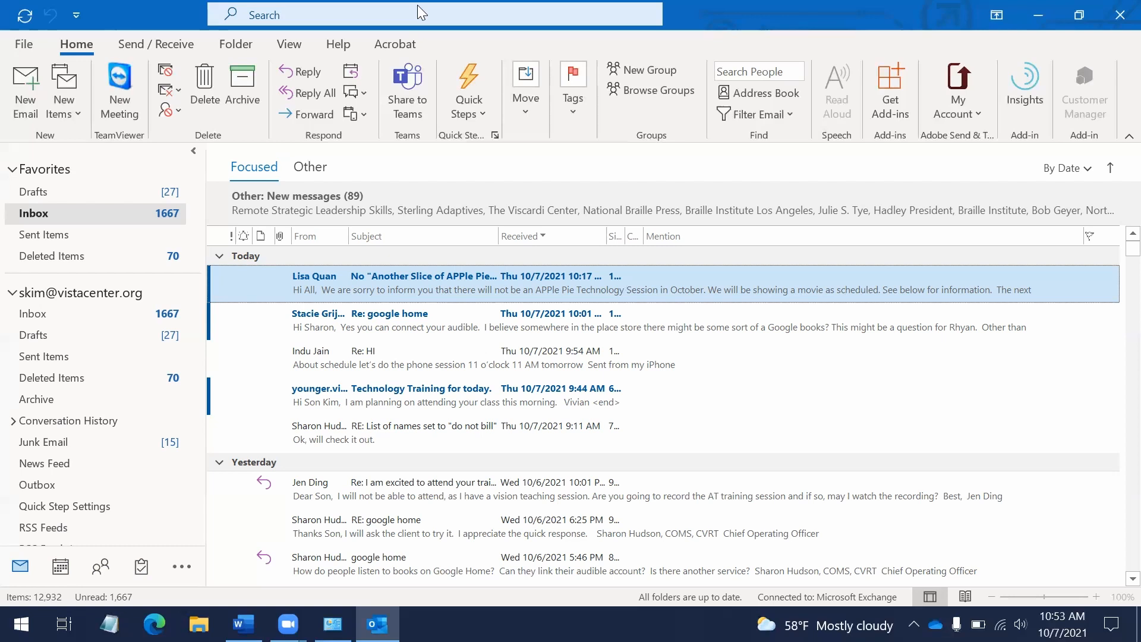
# Return to Outlook and start an untitled blank email message with Ctrl+N
pyautogui.hotkey('ctrl', 'n')
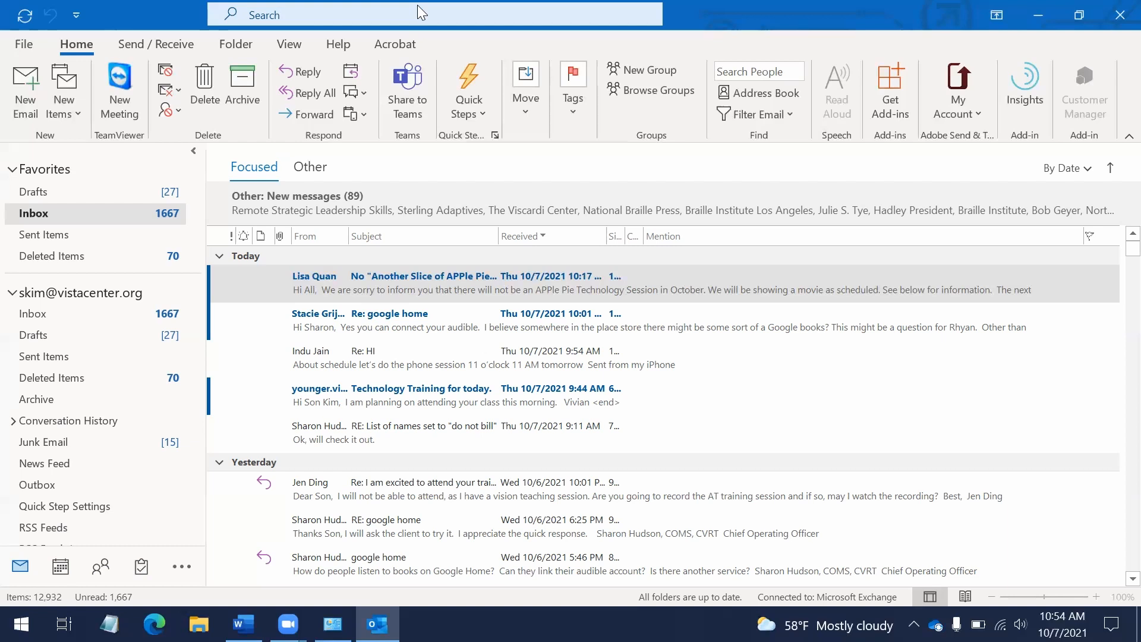
pyautogui.hotkey('alt', 'Tab')
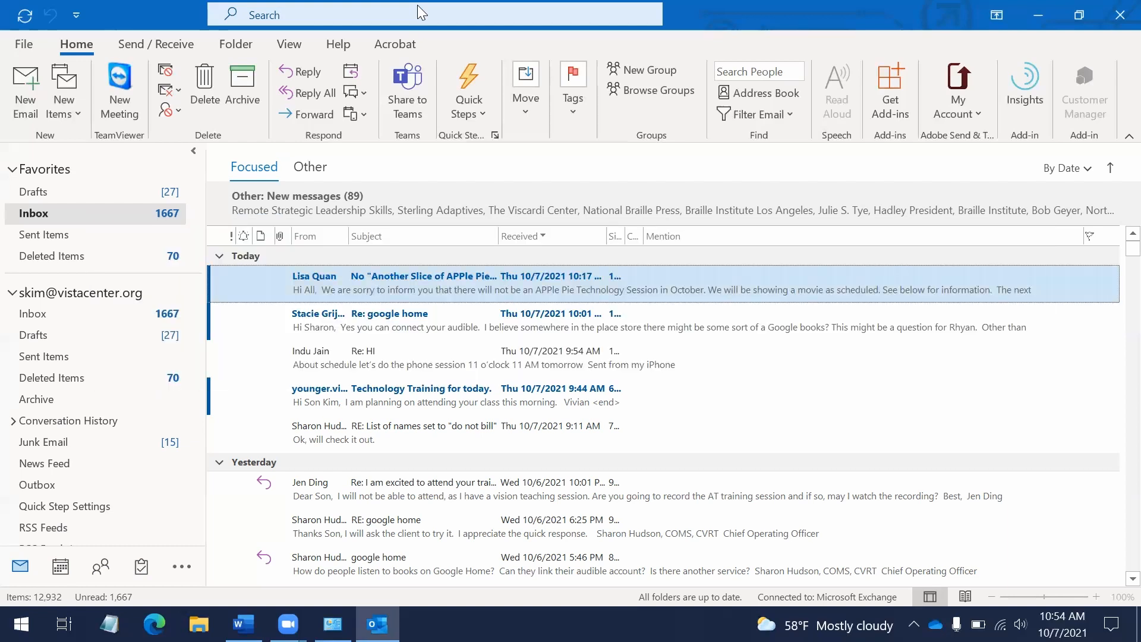
pyautogui.hotkey('ctrl', 'n')
# Move across the ribbon to the Tell me search suggestions, then dismiss them
pyautogui.press('alt')
pyautogui.press('Right')
pyautogui.press('Right')
pyautogui.press('Right')
pyautogui.press('Right')
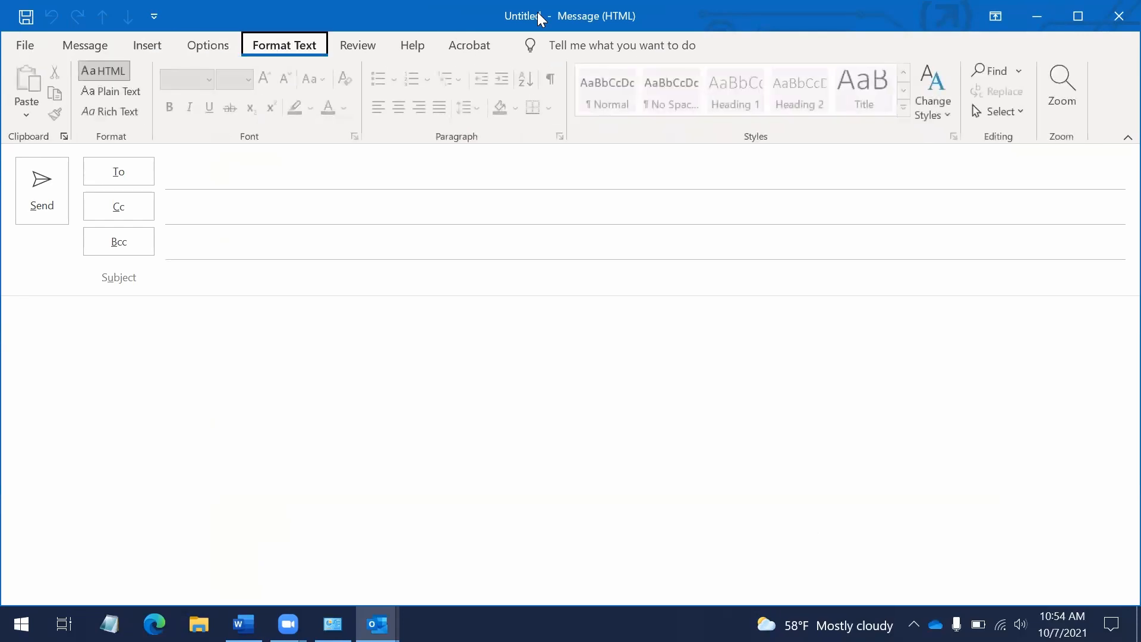
pyautogui.press('Right')
pyautogui.press('Right')
pyautogui.press('Right')
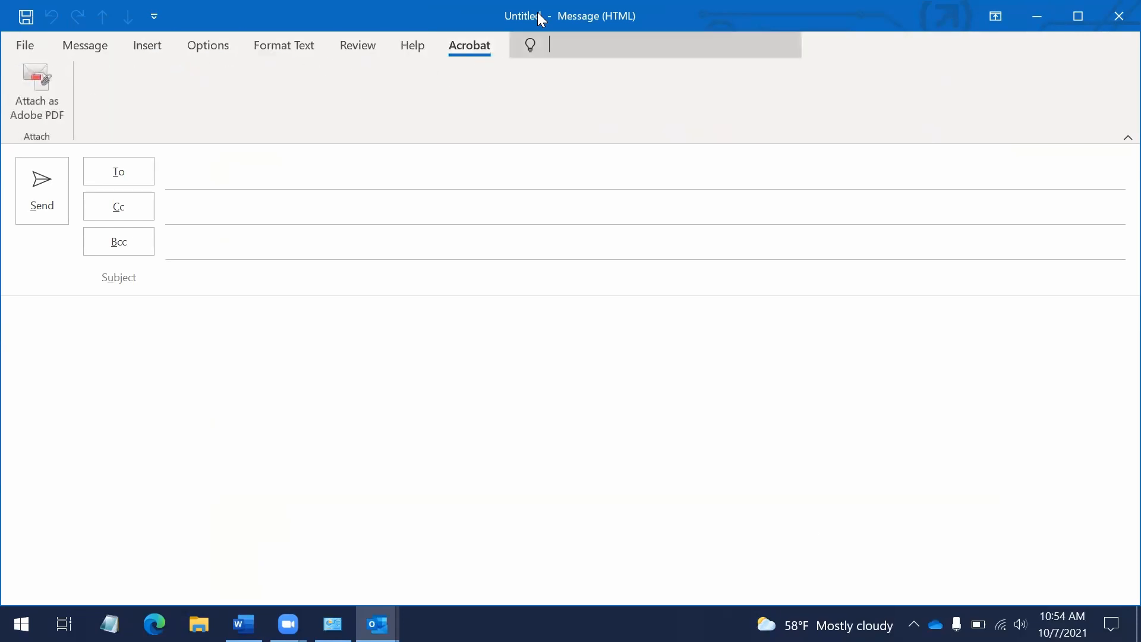
pyautogui.press('Escape')
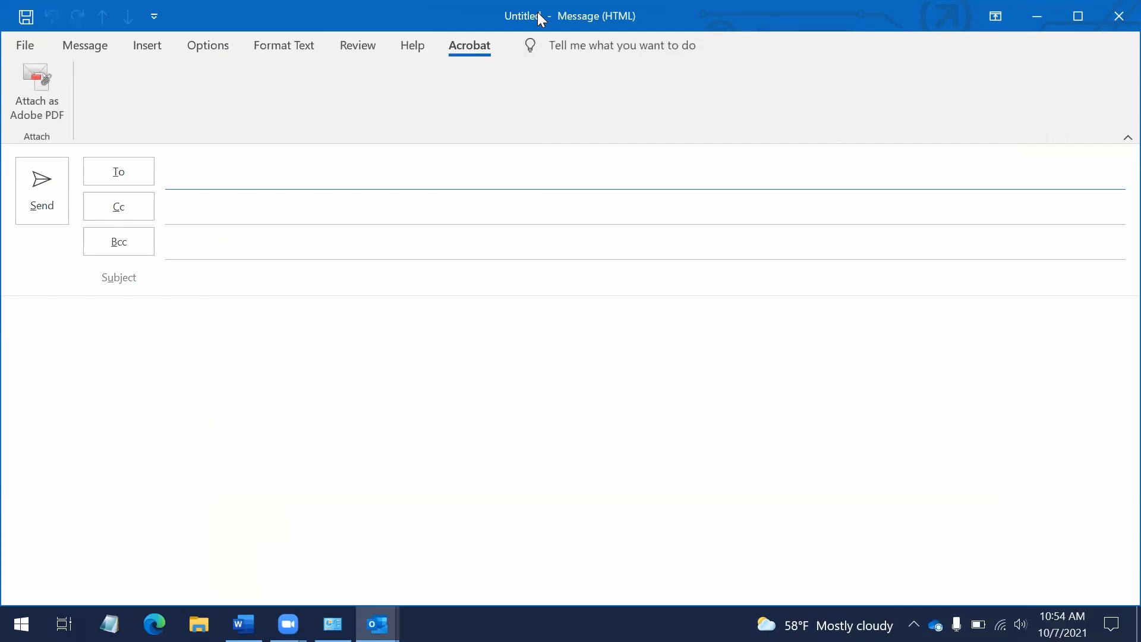
# Browse the ribbon tabs past Adobe PDF to Insert, focus Attach File, then return to recipients
pyautogui.press('alt')
pyautogui.press('Left')
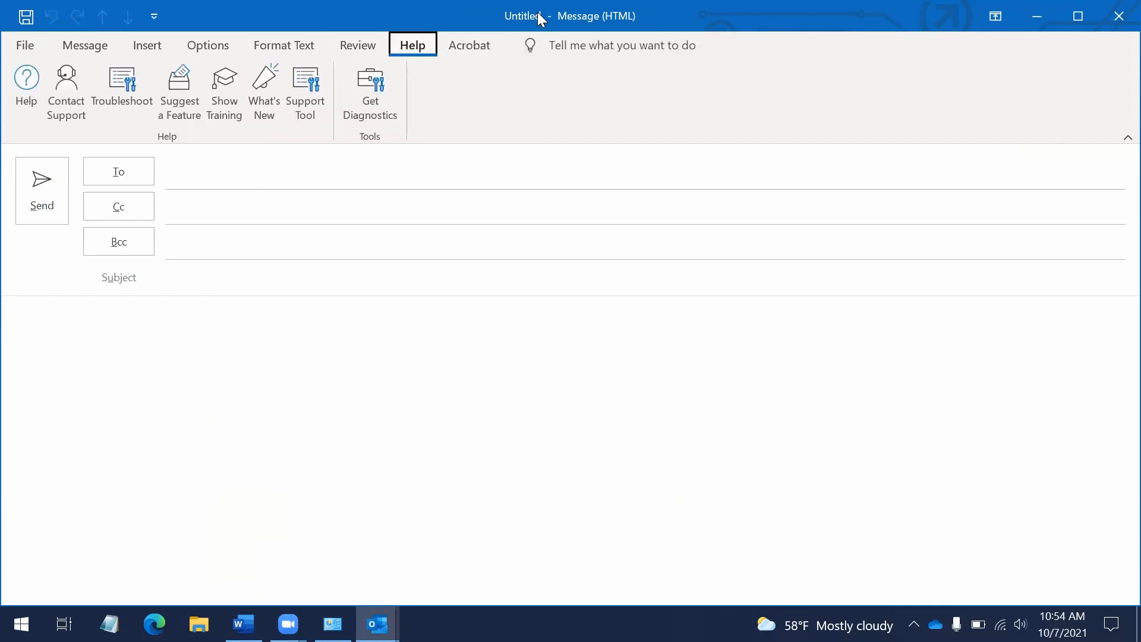
pyautogui.press('Right')
pyautogui.press('Left')
pyautogui.press('Left')
pyautogui.press('Left')
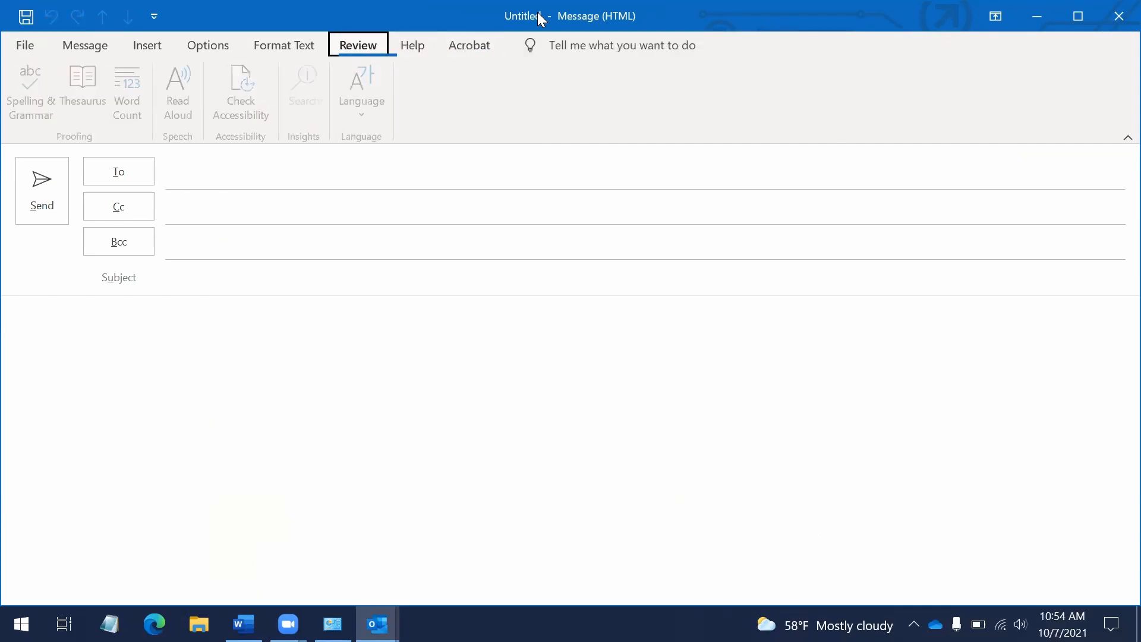
pyautogui.press('Left')
pyautogui.press('Left')
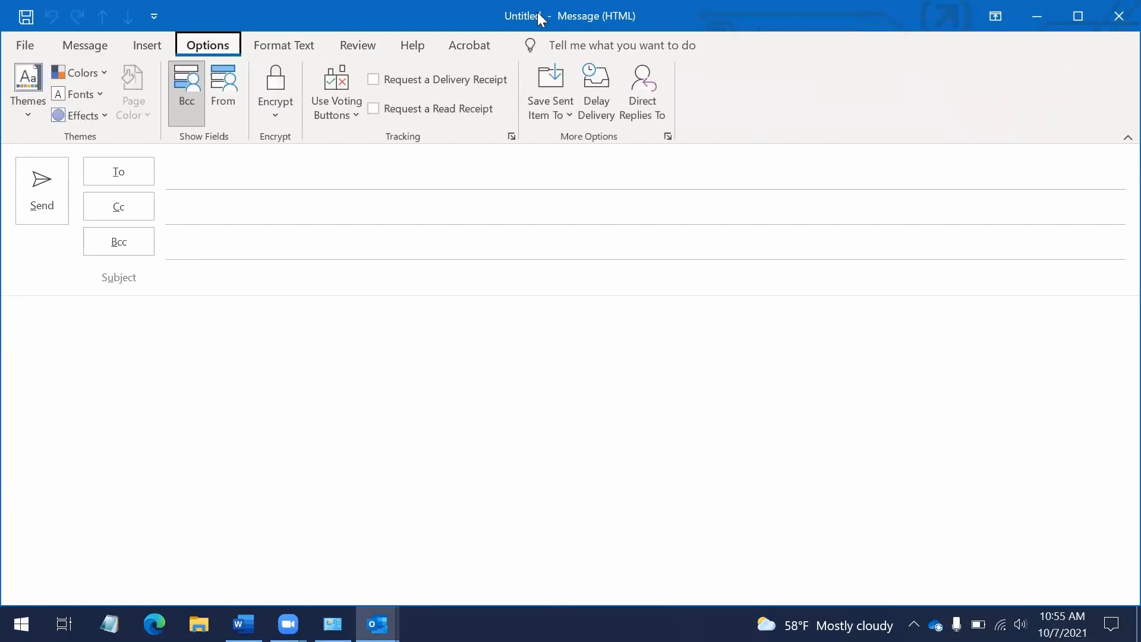
pyautogui.press('Down')
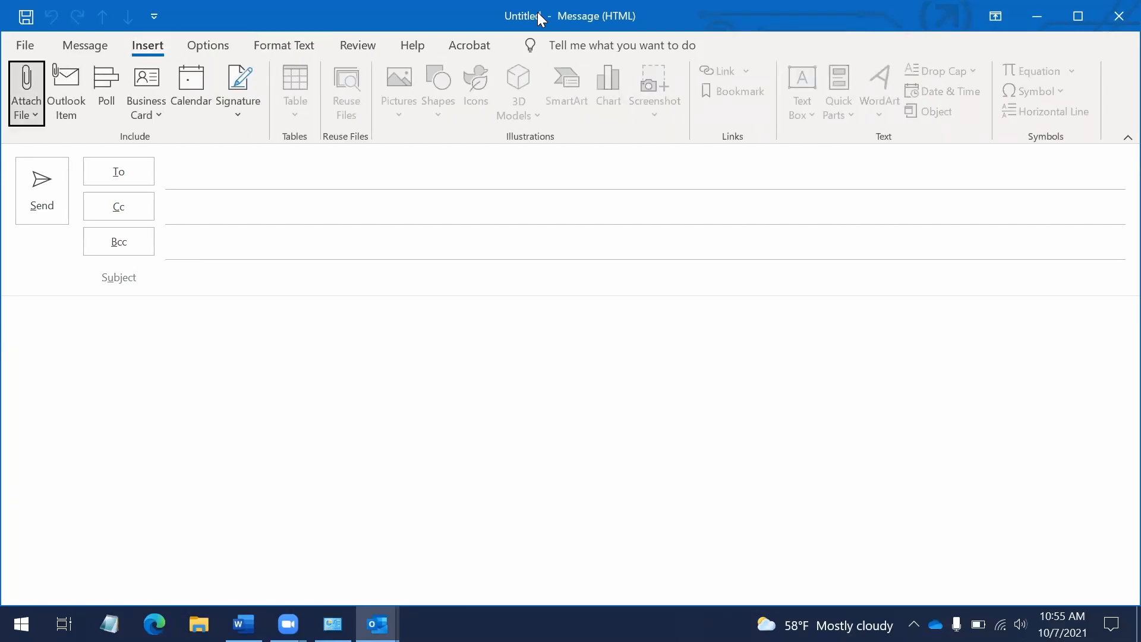
pyautogui.press('Escape')
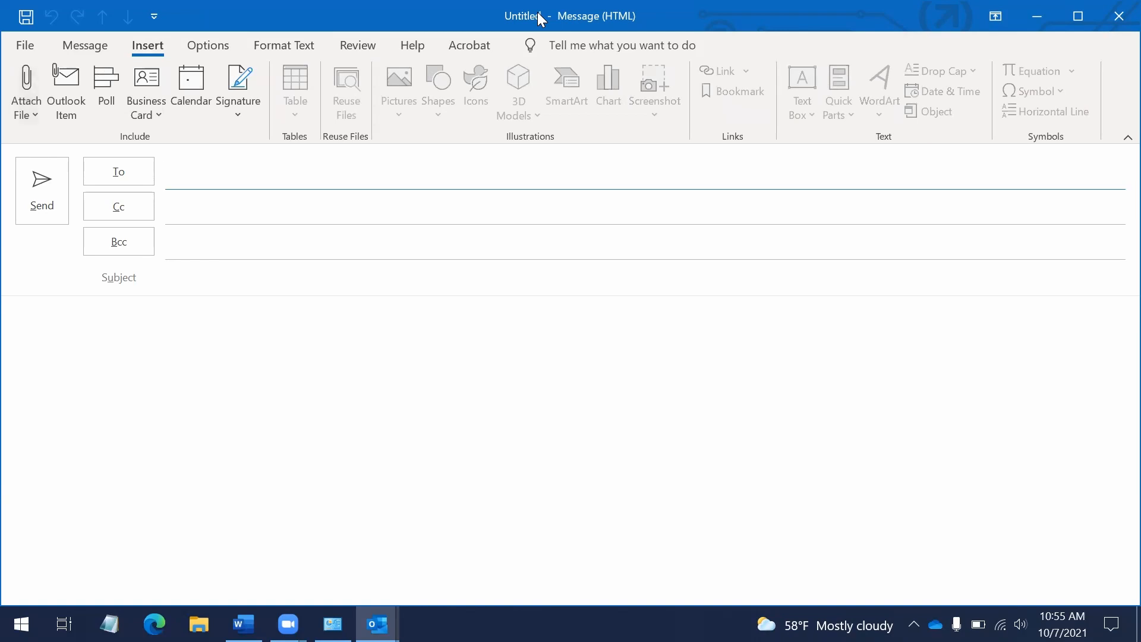
# Show and hide the shortcut hints, view Message tab hints, then open and close Tell me
pyautogui.press('alt')
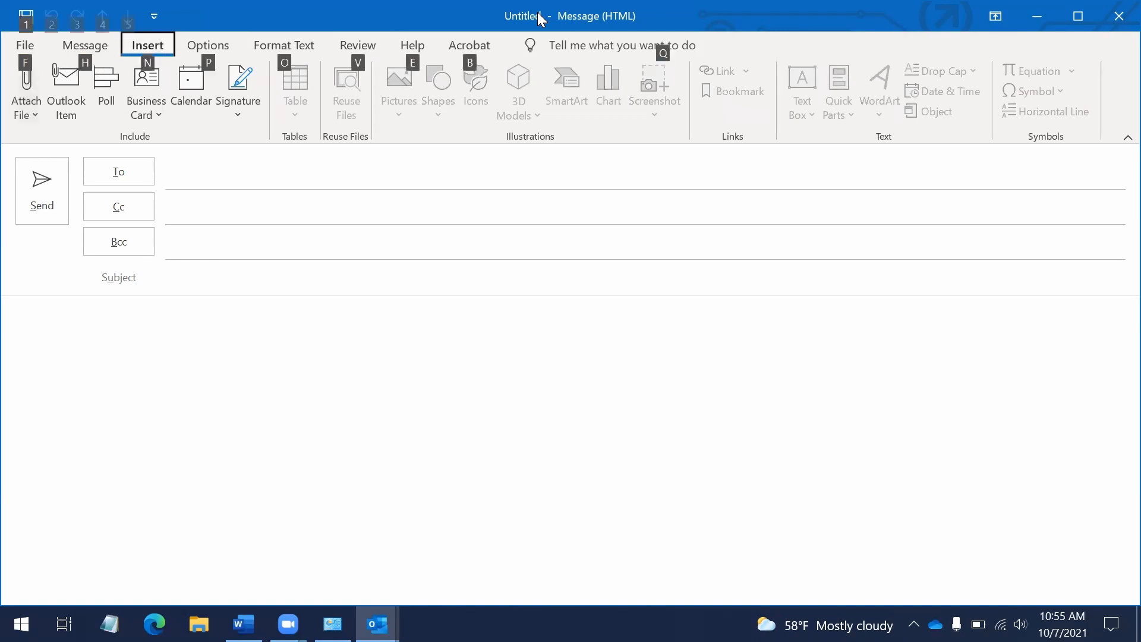
pyautogui.press('Escape')
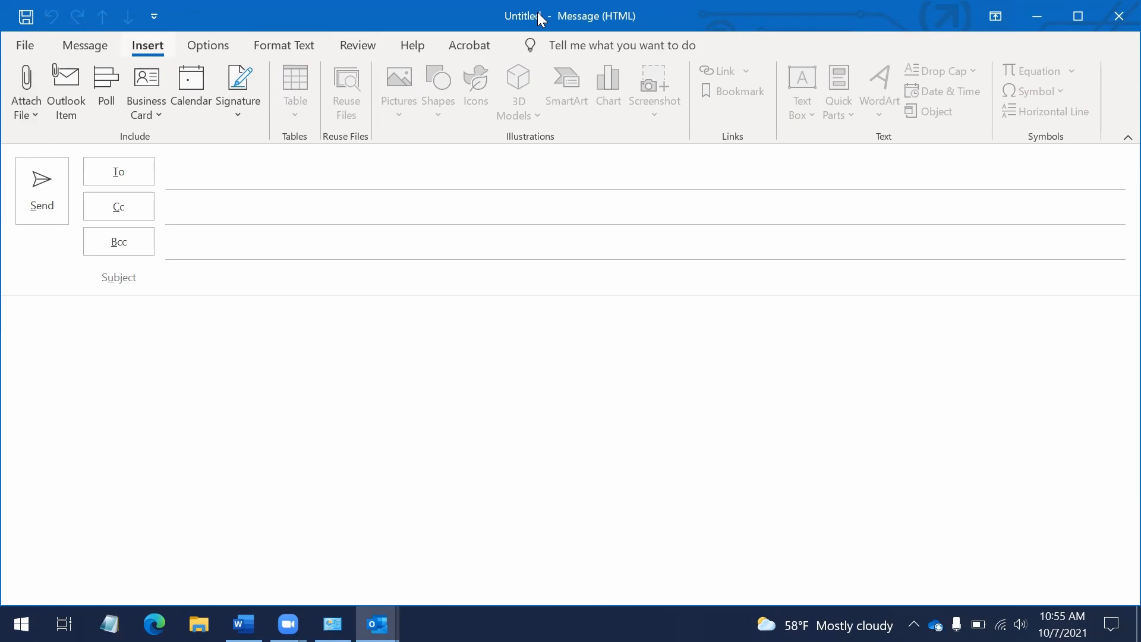
pyautogui.press('Escape')
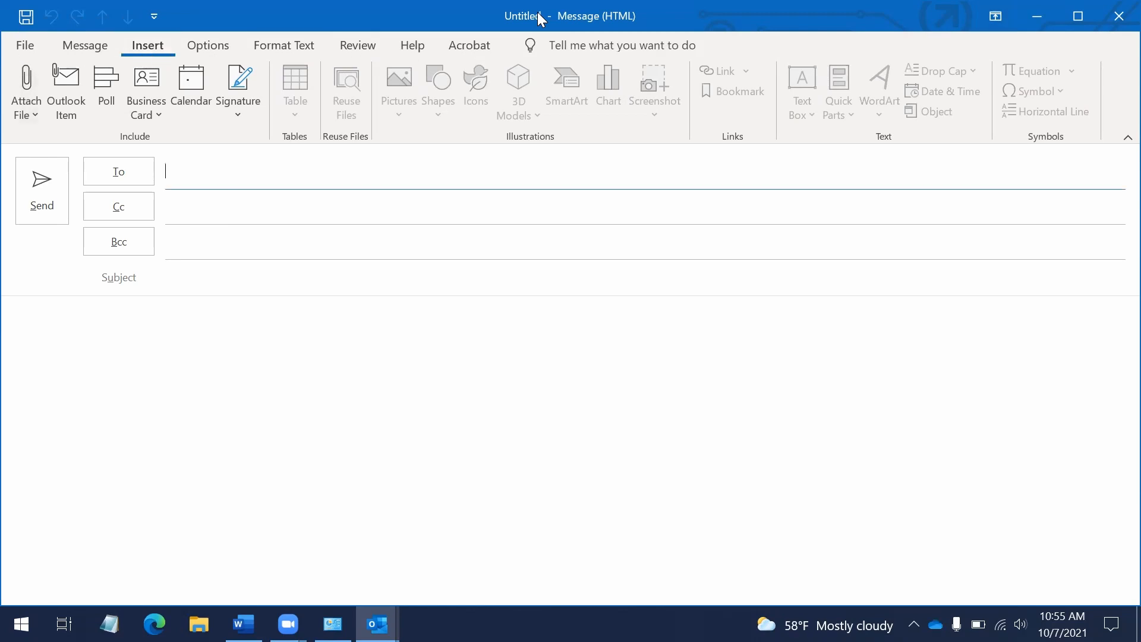
pyautogui.hotkey('alt', 'h')
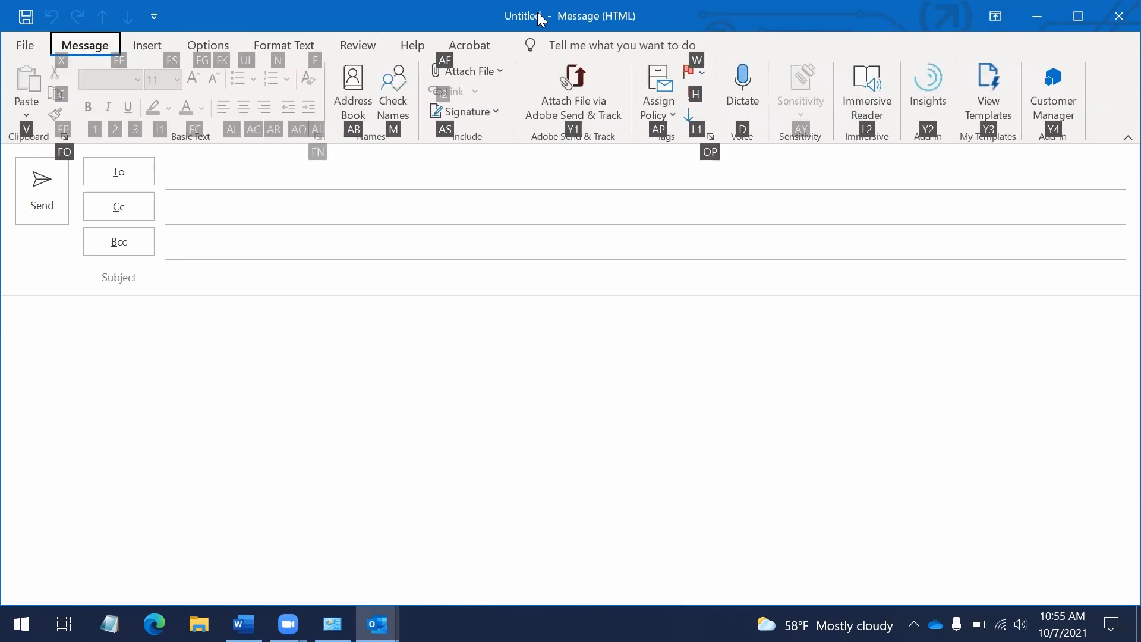
pyautogui.hotkey('alt', 'q')
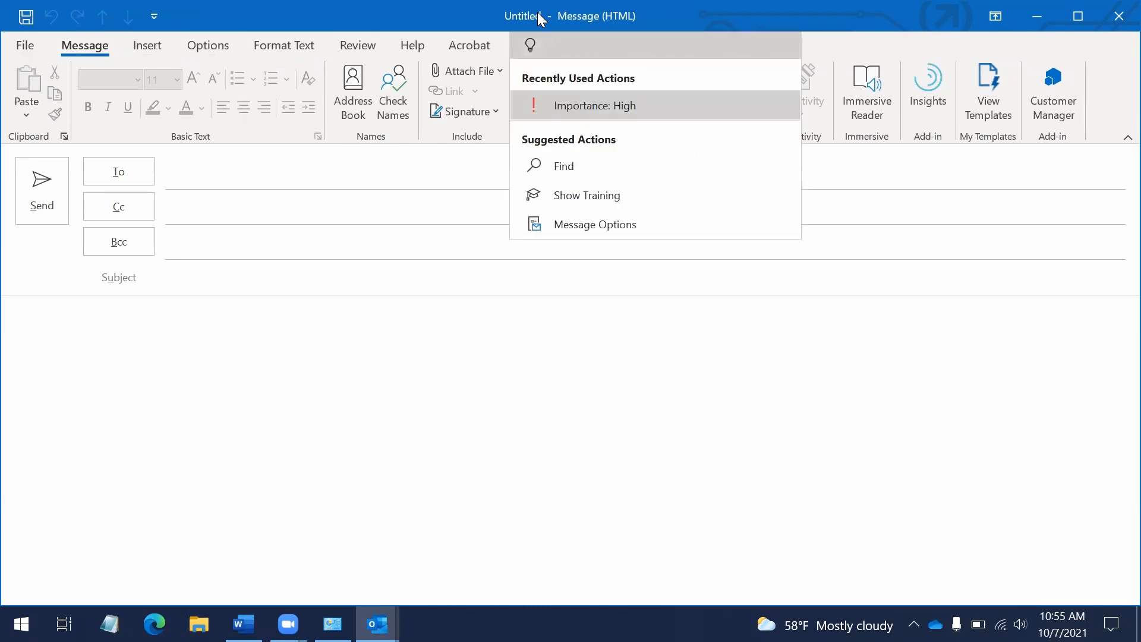
pyautogui.press('Escape')
pyautogui.press('Escape')
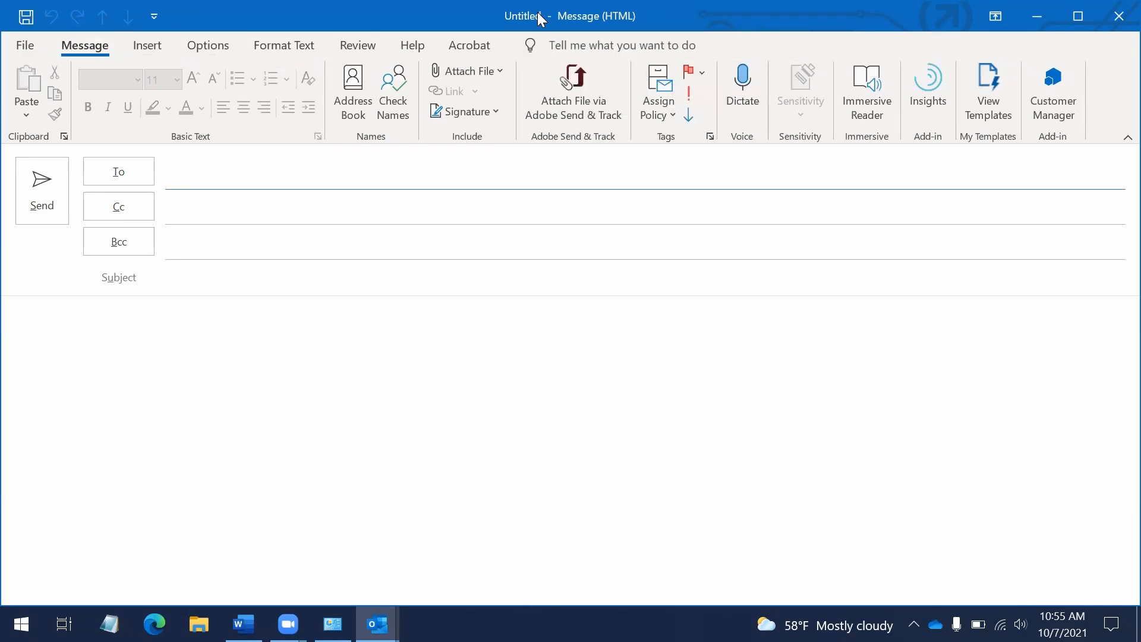
# Cycle the ribbon tabs and settle on Insert with focus on the Attach File command
pyautogui.press('alt')
pyautogui.press('Left')
pyautogui.press('Right')
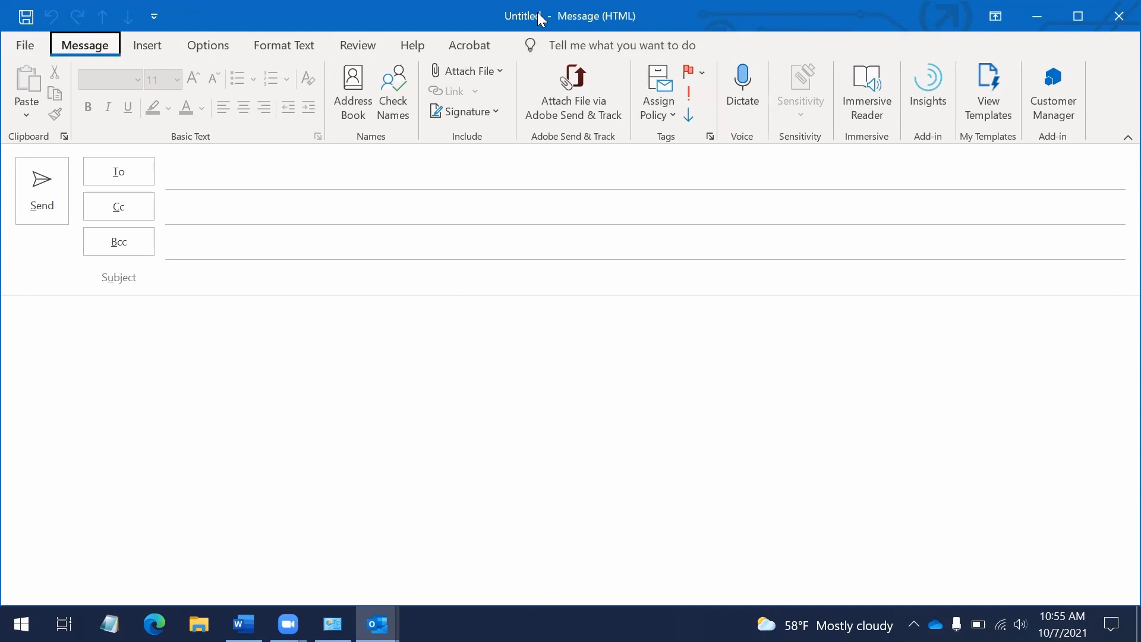
pyautogui.press('Right')
pyautogui.press('Right')
pyautogui.press('Left')
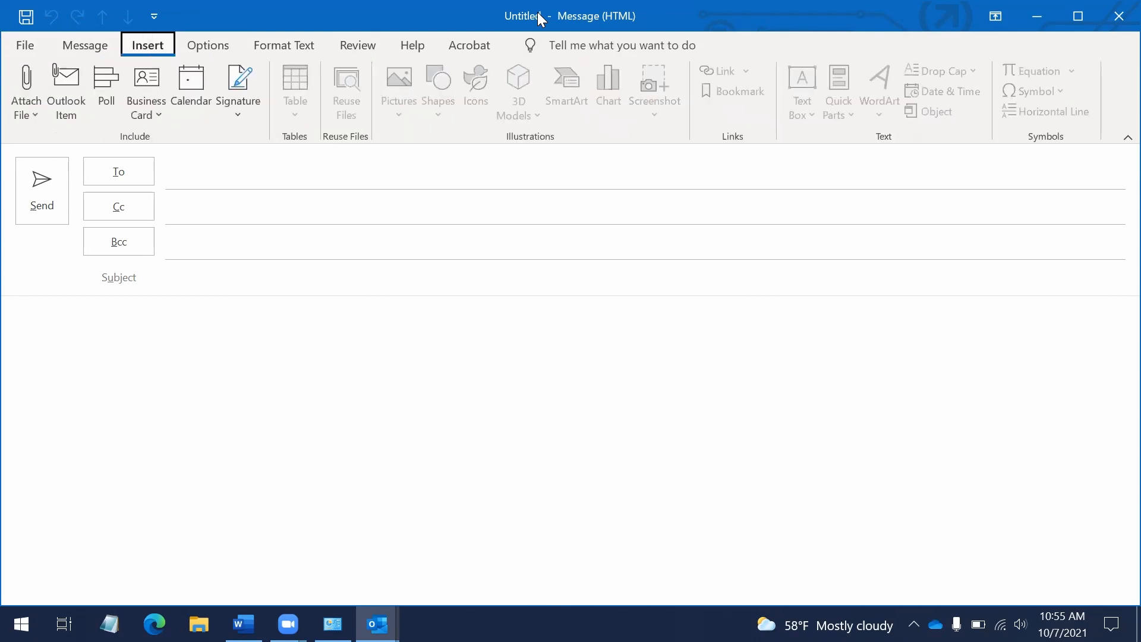
pyautogui.press('Left')
pyautogui.press('Right')
pyautogui.press('Escape')
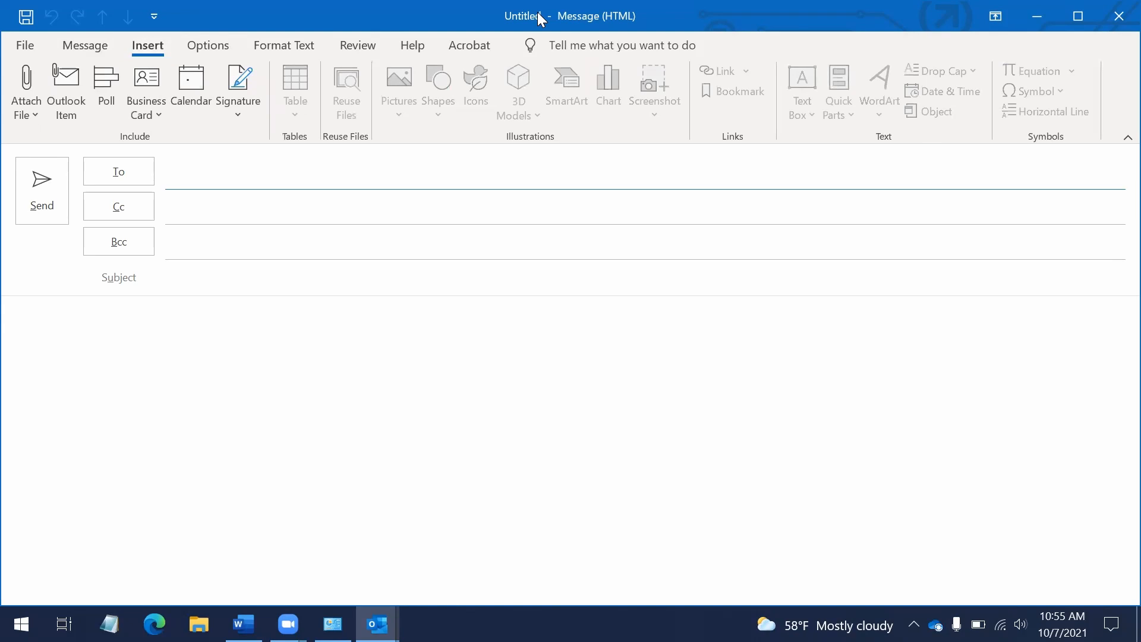
pyautogui.hotkey('alt', 'n')
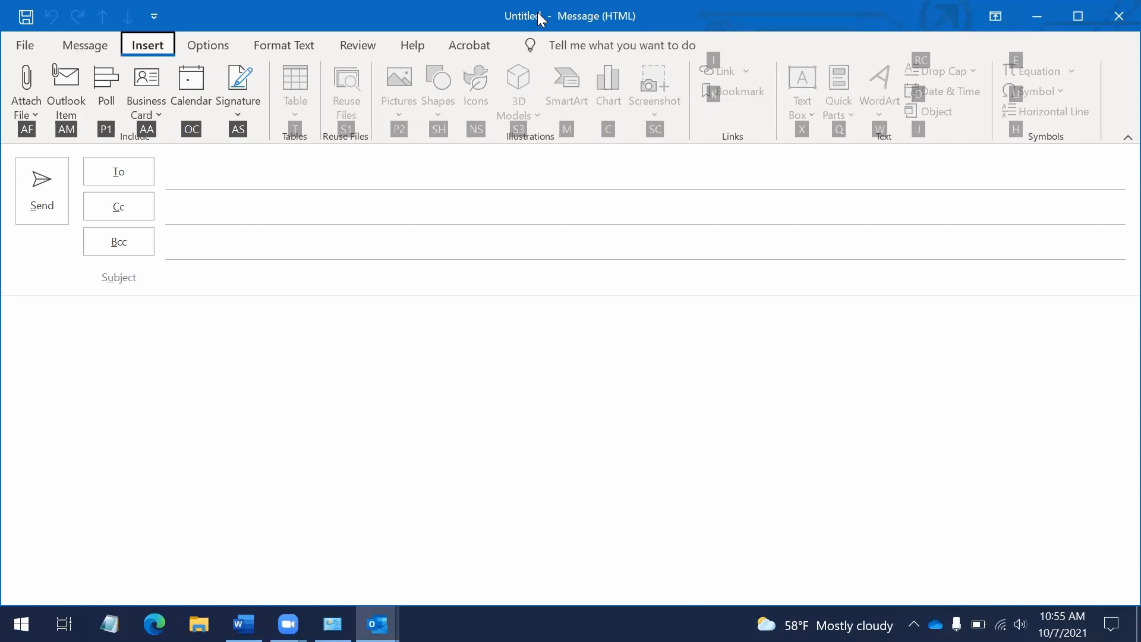
pyautogui.press('Down')
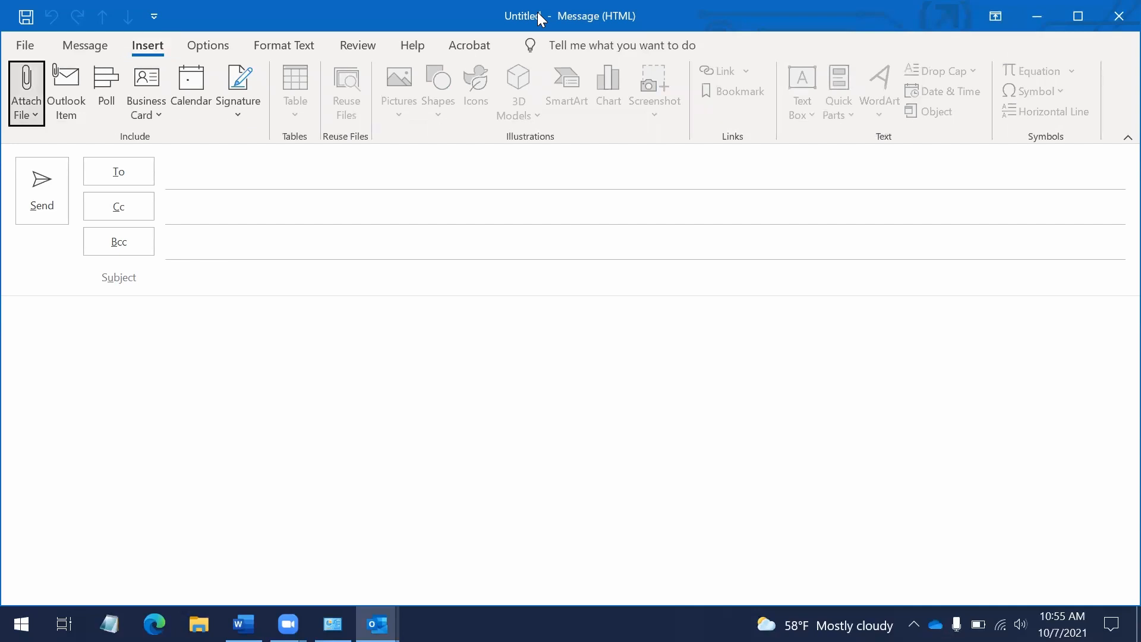
pyautogui.press('Return')
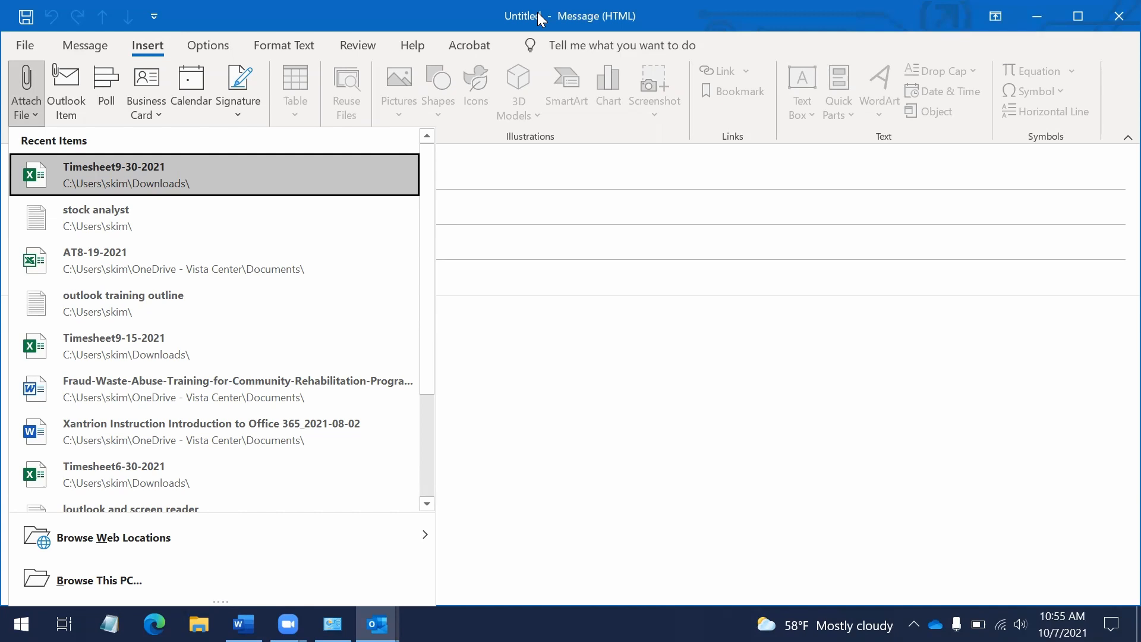
pyautogui.press('Down')
pyautogui.press('Down')
pyautogui.press('Down')
pyautogui.press('Down')
pyautogui.press('Up')
pyautogui.press('Up')
pyautogui.press('Up')
pyautogui.press('Up')
pyautogui.press('Up')
pyautogui.press('Up')
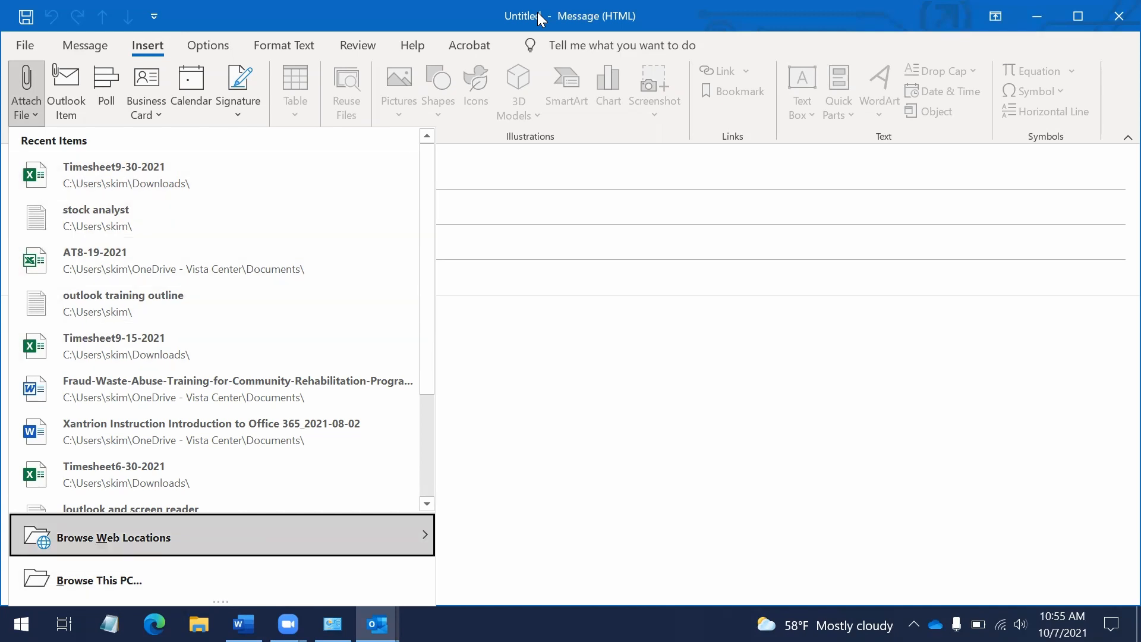
pyautogui.press('Down')
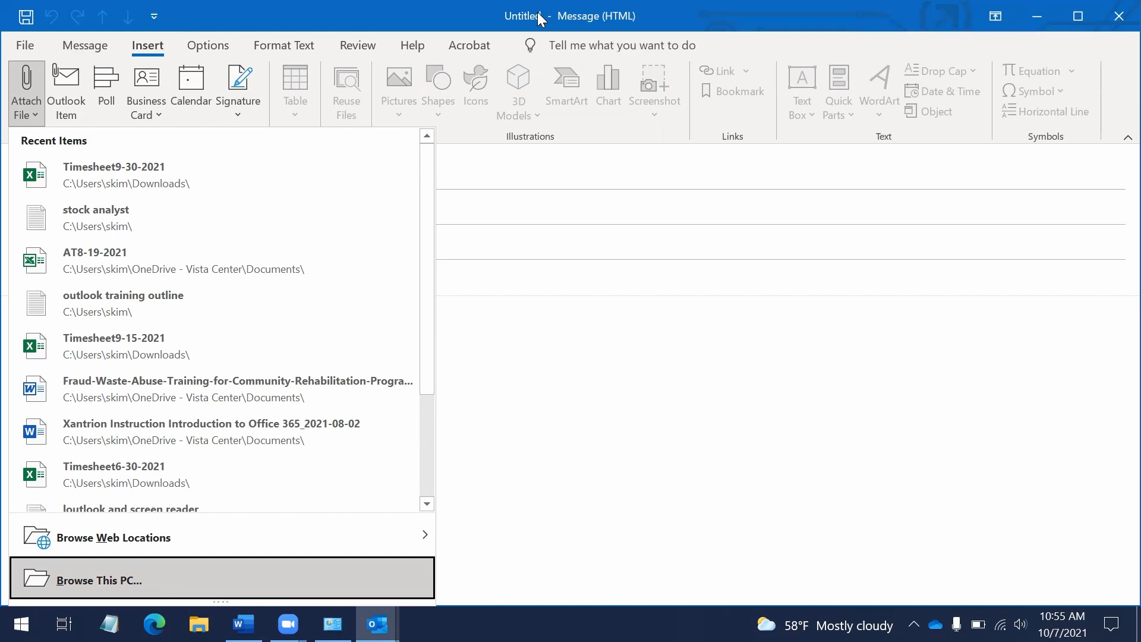
pyautogui.press('Down')
pyautogui.press('Down')
pyautogui.press('Down')
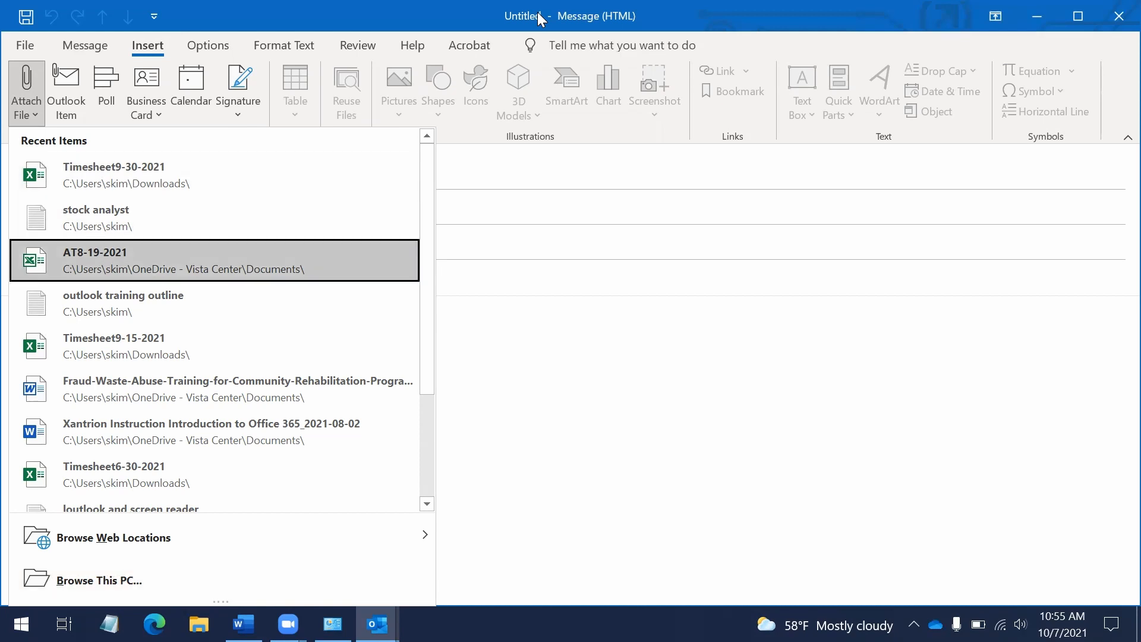
pyautogui.press('Escape')
pyautogui.press('Escape')
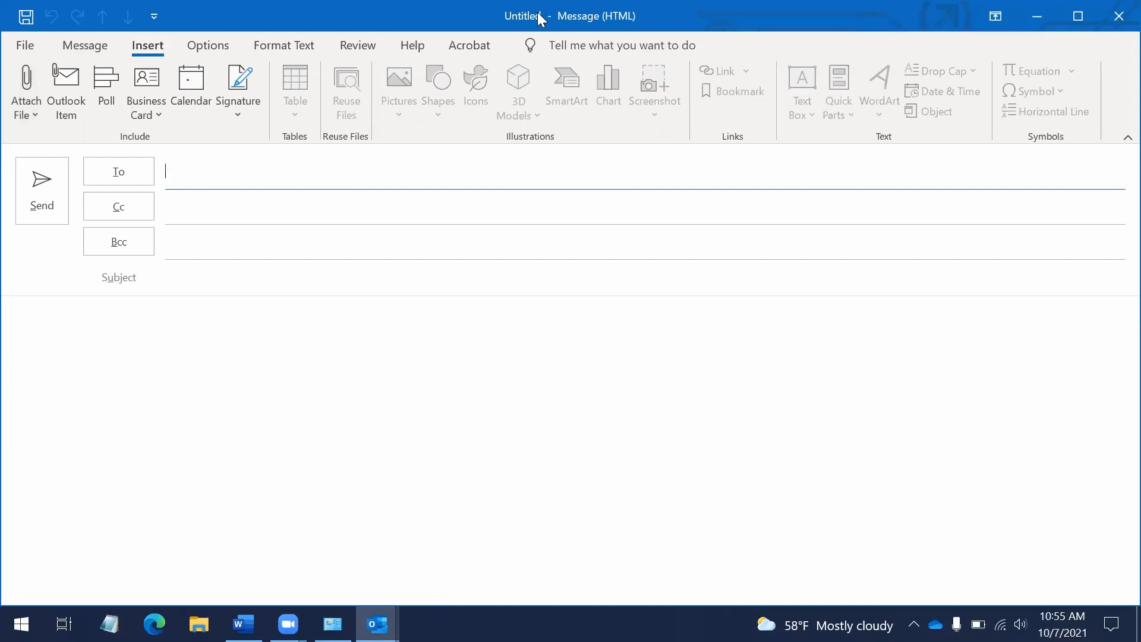
pyautogui.press('Escape')
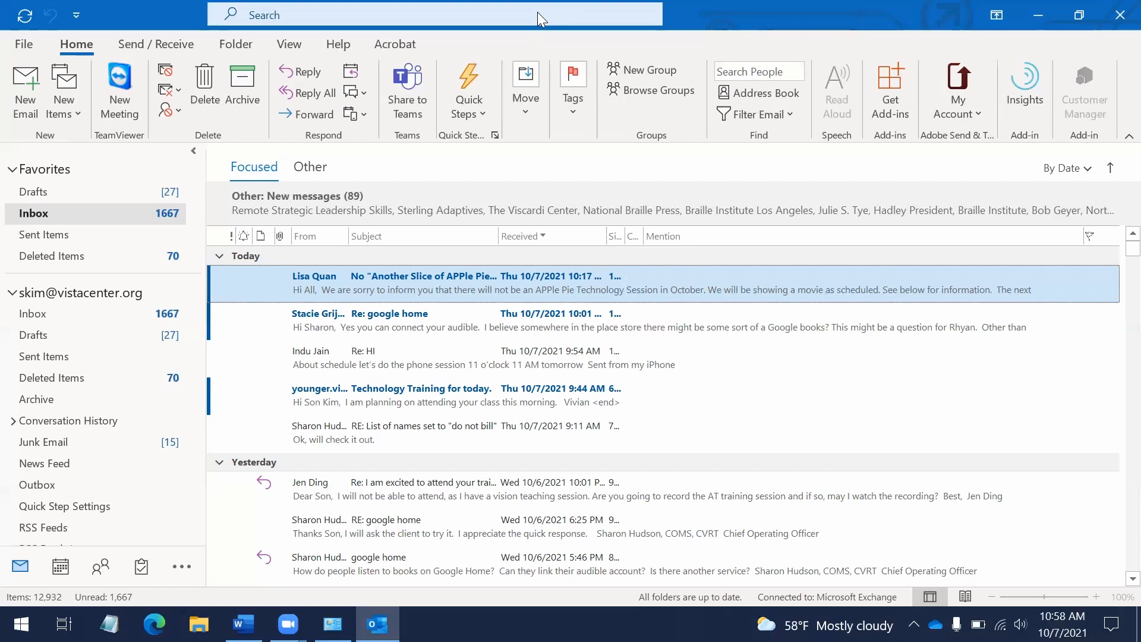
pyautogui.hotkey('alt', 'Tab')
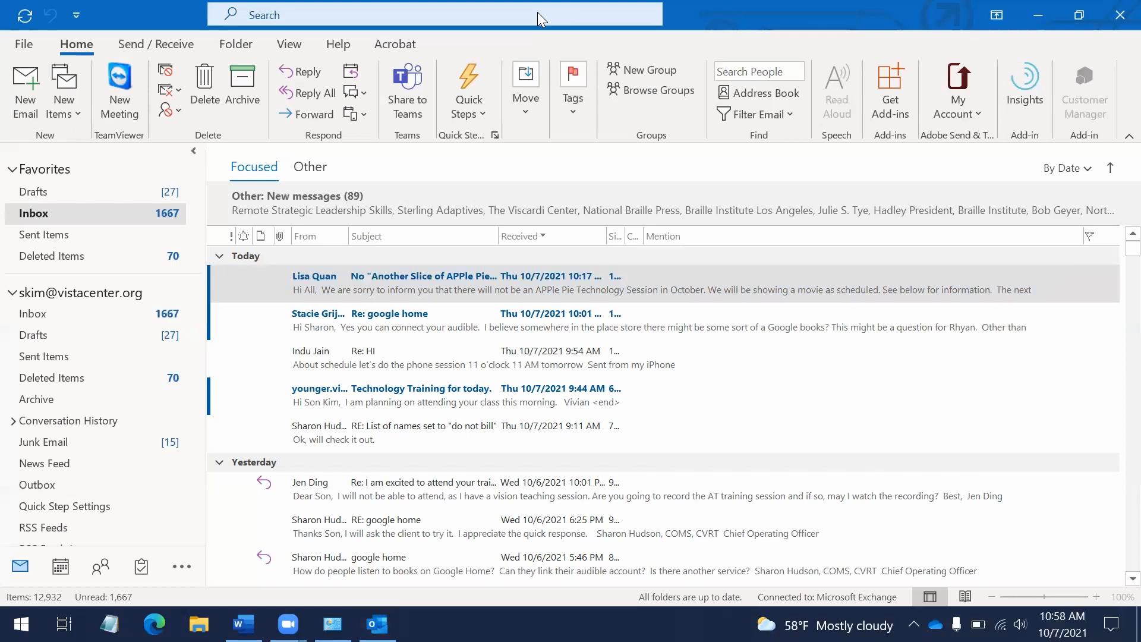